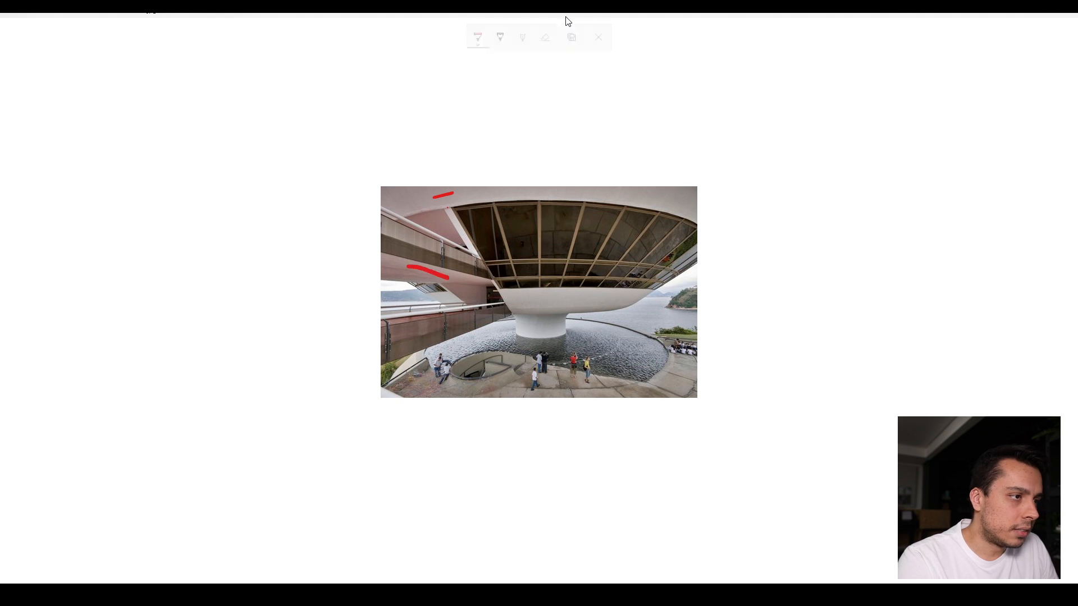
# Step: Mark the inclined support, the upper ramp's underside and the lower ramp's side wall with red strokes on the museum photo
pyautogui.moveTo(567, 21)
pyautogui.moveTo(446, 212); pyautogui.dragTo(470, 256)
pyautogui.moveTo(447, 212); pyautogui.dragTo(441, 215)
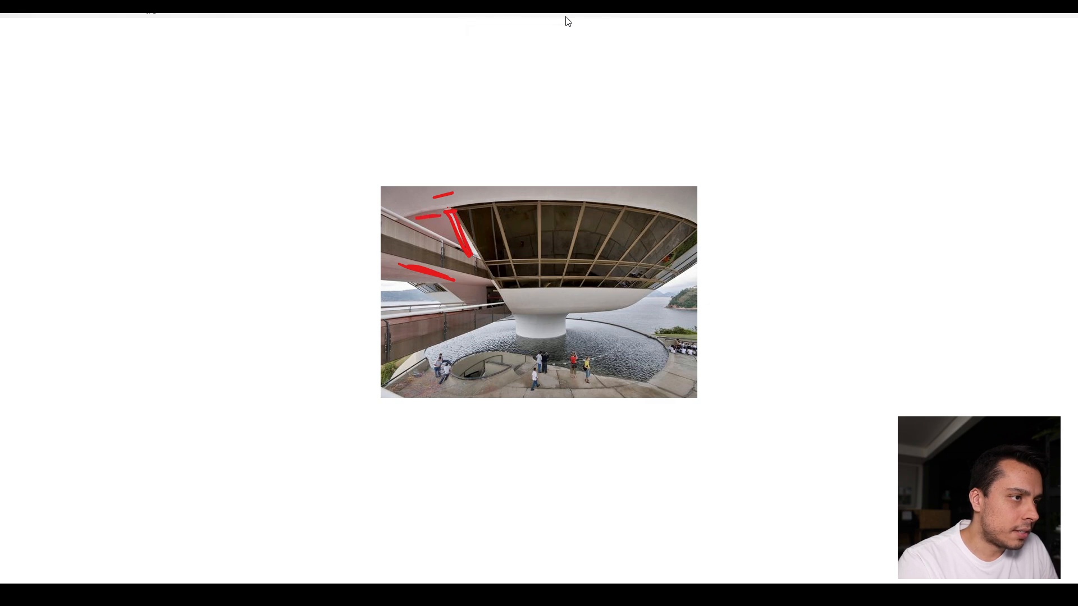
pyautogui.moveTo(450, 285); pyautogui.dragTo(472, 301)
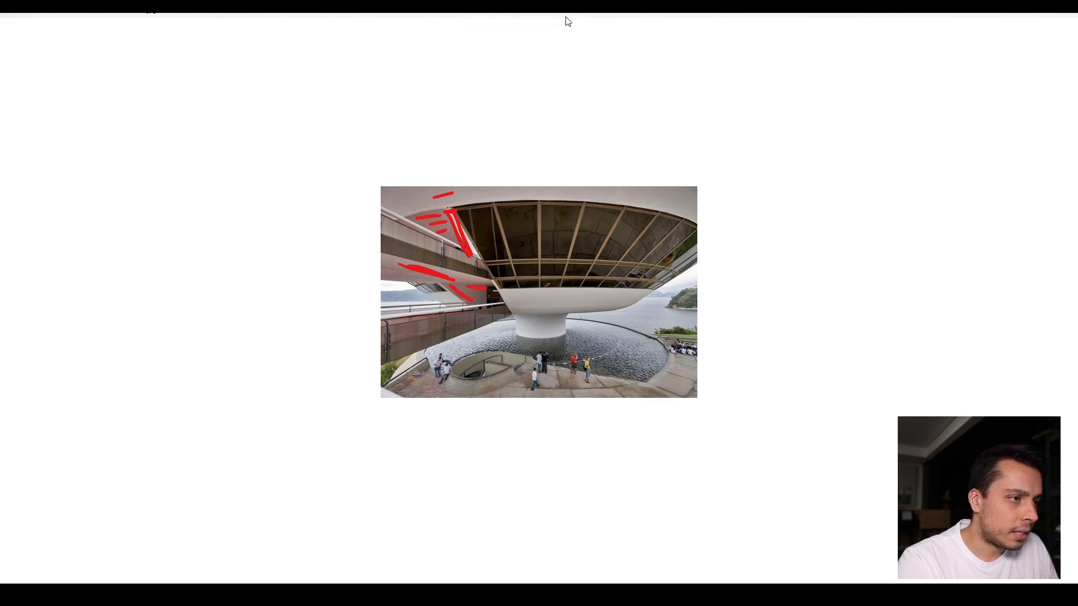
pyautogui.moveTo(568, 21)
pyautogui.moveTo(493, 283); pyautogui.dragTo(501, 294)
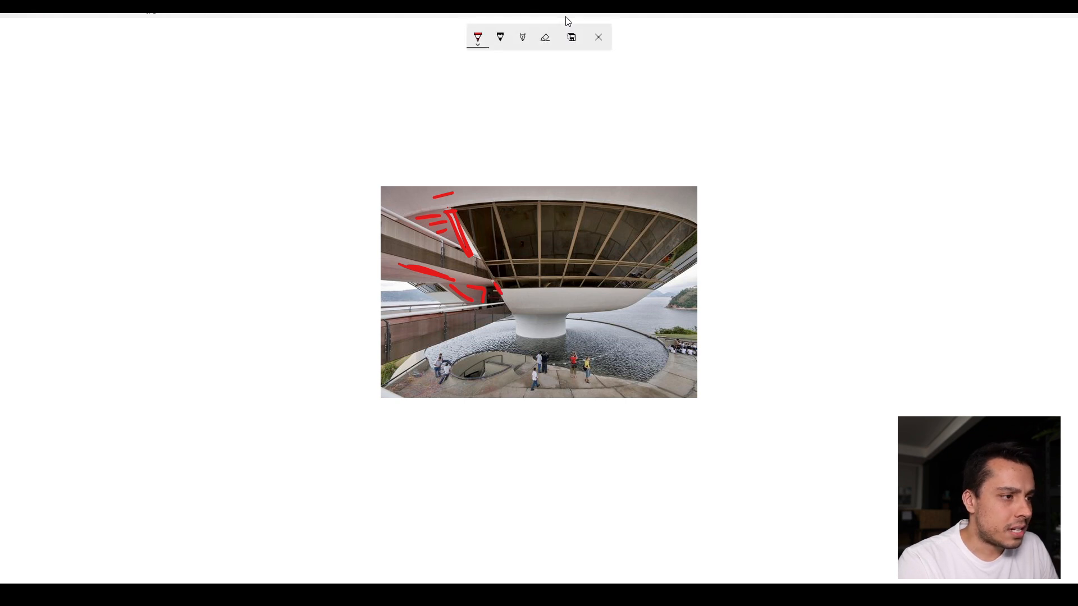
pyautogui.moveTo(386, 352); pyautogui.dragTo(442, 312)
pyautogui.moveTo(395, 357); pyautogui.dragTo(459, 338)
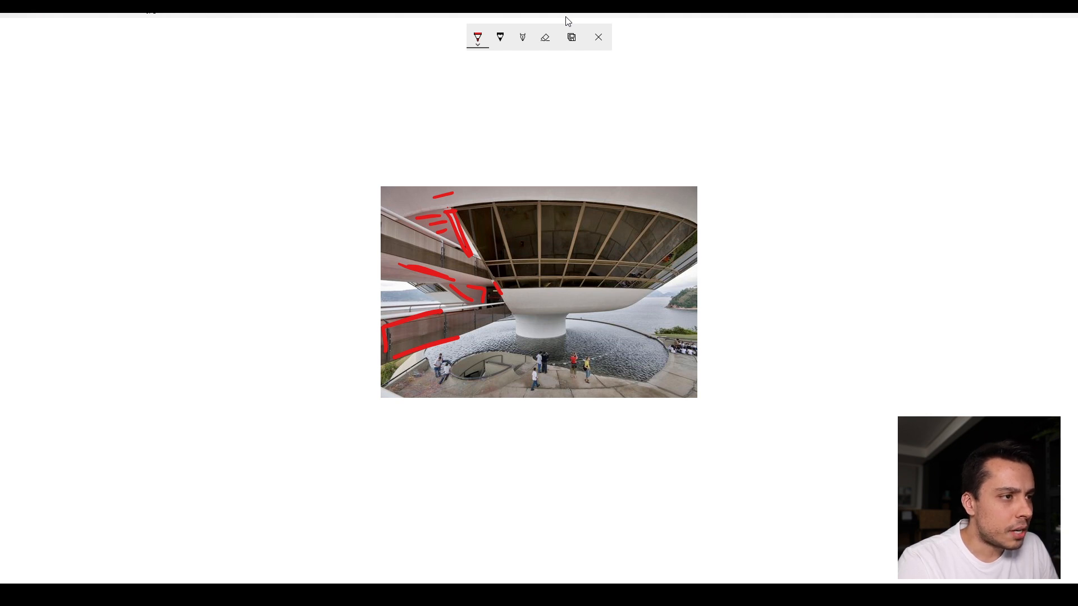
# Step: Trace several slanted window mullions and a short line beside the ramp entrance in red on the museum photo
pyautogui.moveTo(540, 208); pyautogui.dragTo(535, 257)
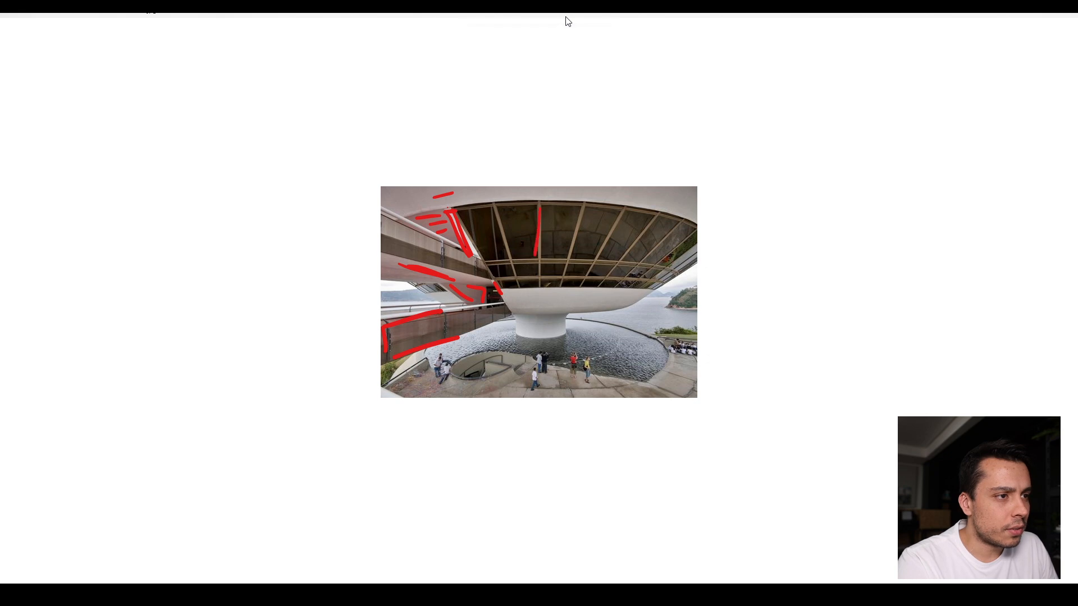
pyautogui.moveTo(611, 236); pyautogui.dragTo(597, 262)
pyautogui.moveTo(628, 248); pyautogui.dragTo(615, 269)
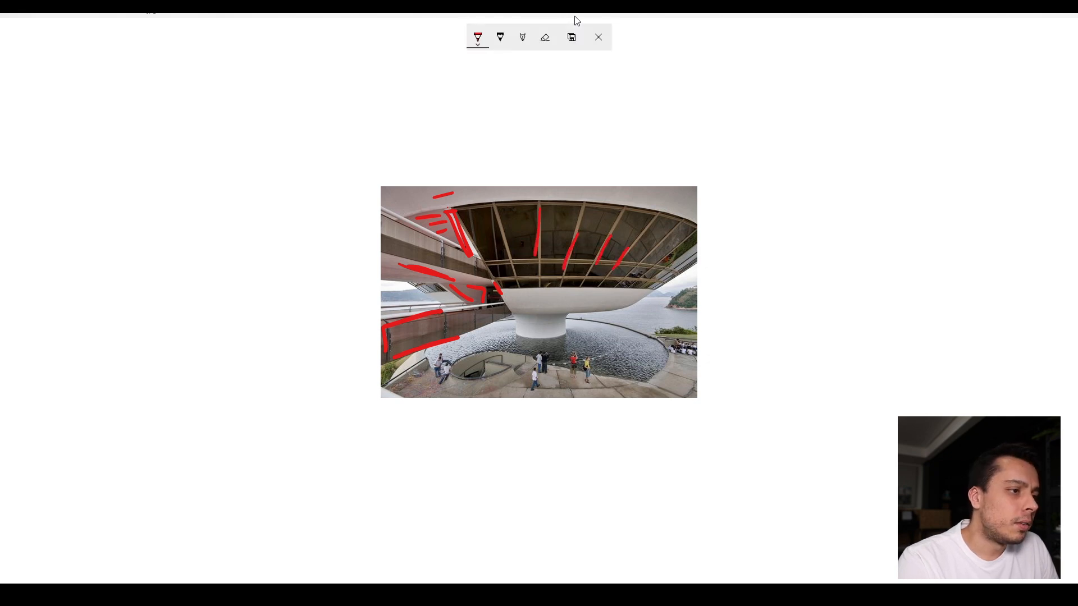
pyautogui.moveTo(493, 315)
pyautogui.mouseDown()
pyautogui.moveTo(490, 326)
pyautogui.moveTo(496, 301)
pyautogui.mouseUp()
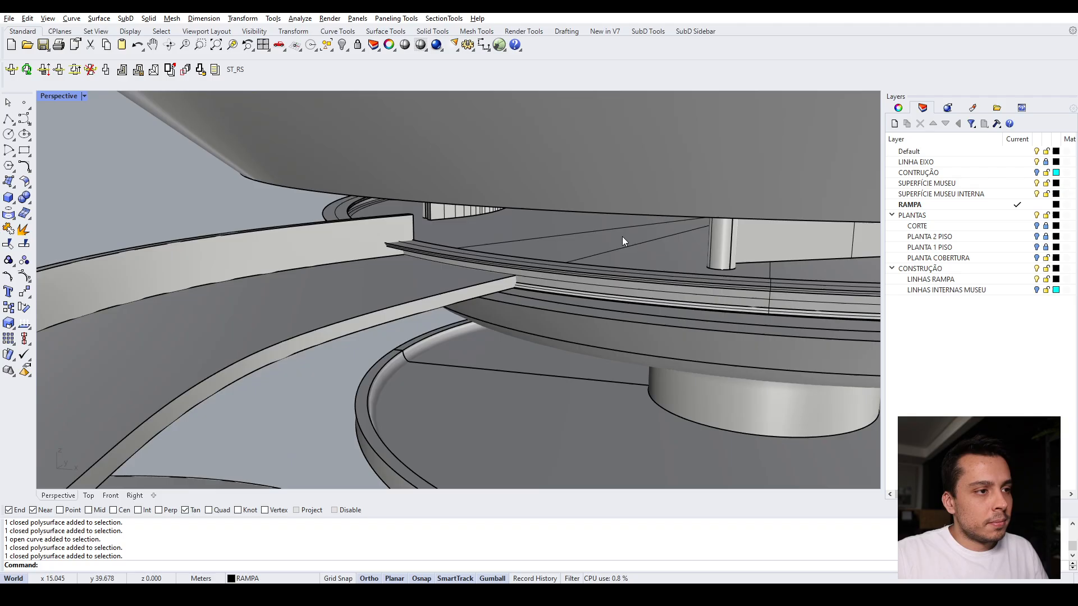
# Step: In Rhino, examine where the upper ramp meets the museum's floor slab and entrance opening
pyautogui.moveTo(622, 237)
pyautogui.mouseDown(button='right')
pyautogui.moveTo(619, 257)
pyautogui.moveTo(517, 223)
pyautogui.mouseUp(button='right')
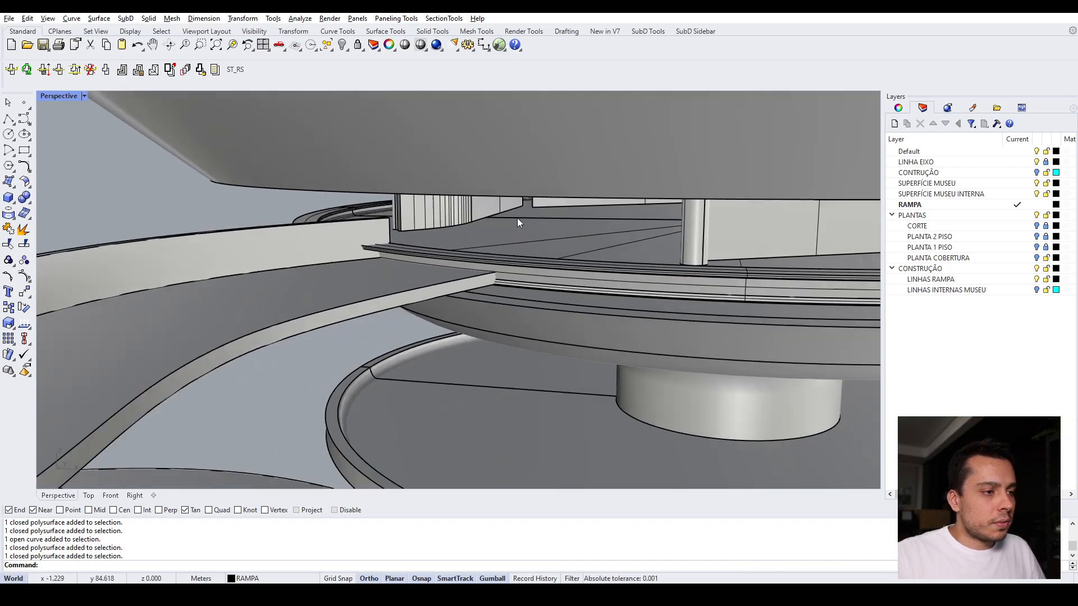
pyautogui.scroll(-4, 517, 218)
pyautogui.moveTo(462, 345); pyautogui.dragTo(390, 336, button='right')
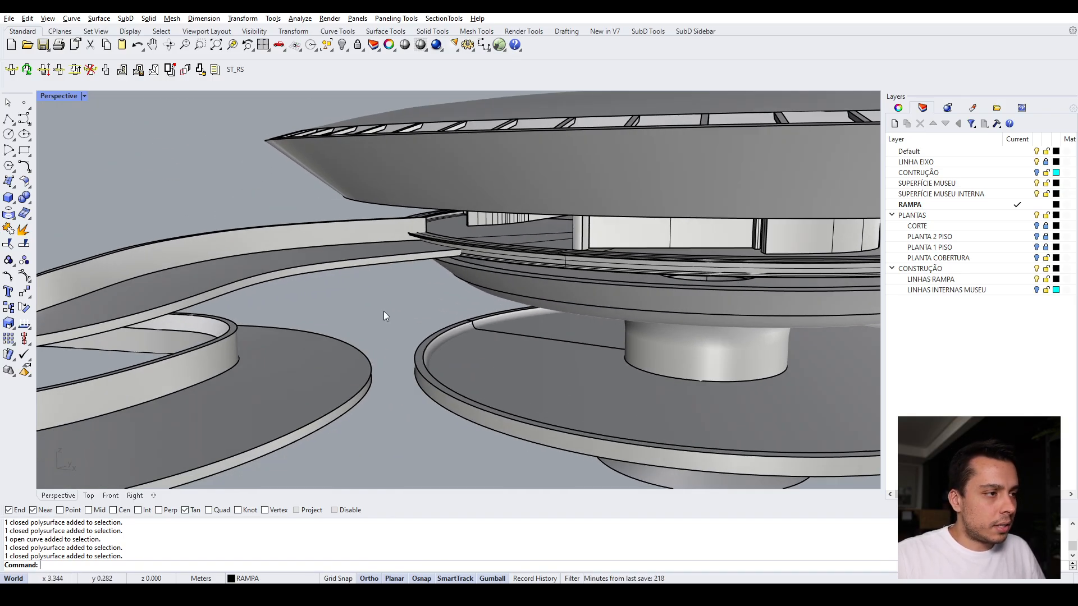
pyautogui.scroll(2, 392, 227)
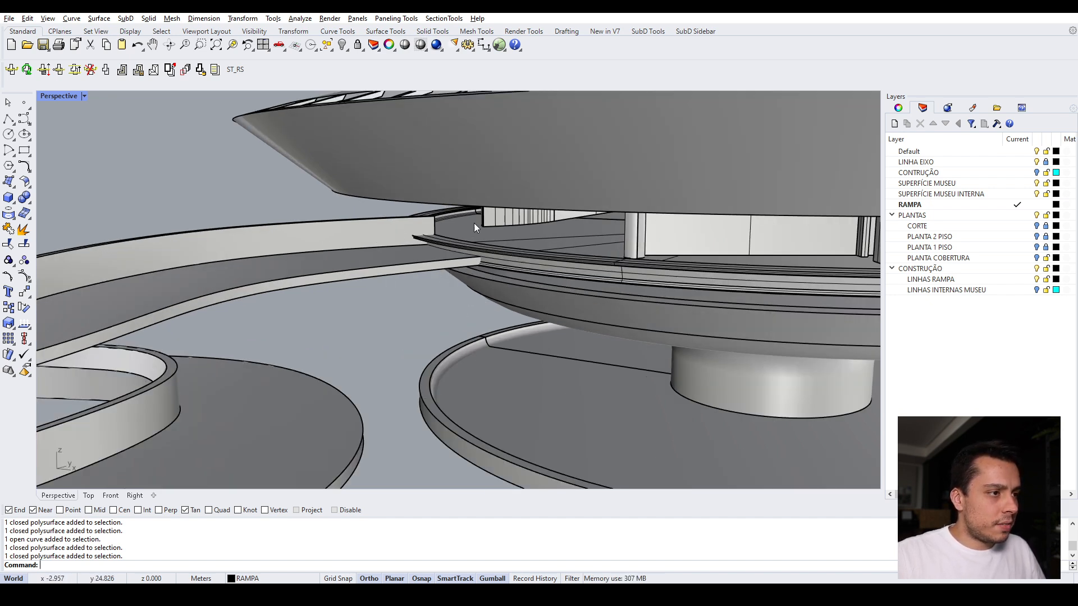
pyautogui.moveTo(540, 275); pyautogui.dragTo(549, 311, button='right')
pyautogui.click(548, 306)
pyautogui.press('Escape')
pyautogui.moveTo(571, 210); pyautogui.dragTo(554, 238, button='right')
# Step: Isolate the ramp surface, the V-shaped guide curve and the museum's lower slab with its pedestal, then clear the selection
pyautogui.click(550, 243)
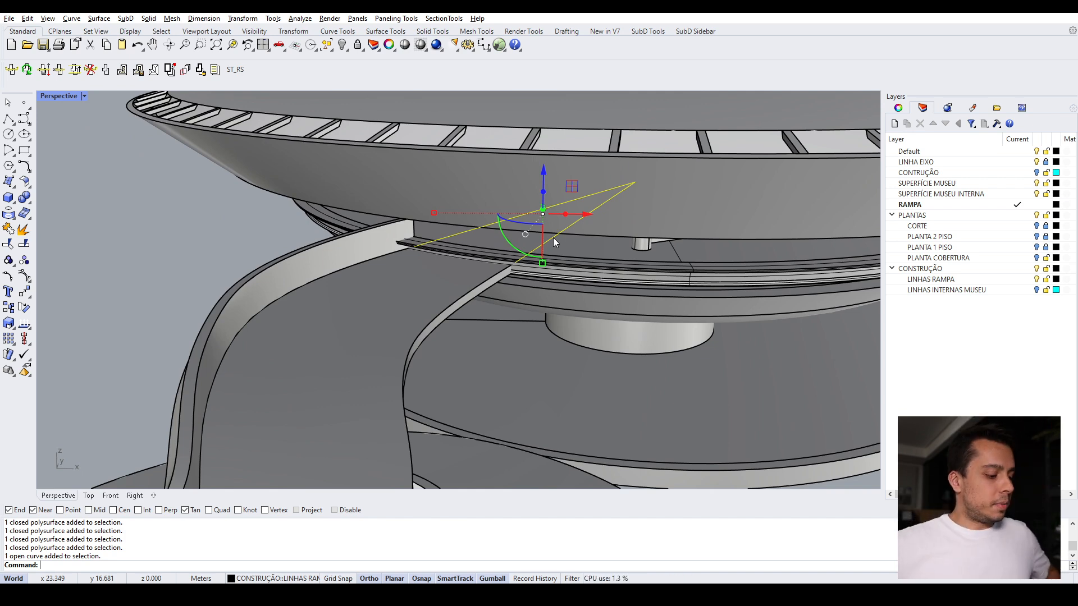
pyautogui.moveTo(554, 237); pyautogui.dragTo(540, 282, button='right')
pyautogui.click(546, 279)
pyautogui.moveTo(527, 176); pyautogui.dragTo(480, 285, button='right')
pyautogui.click(395, 332)
pyautogui.moveTo(410, 342); pyautogui.dragTo(467, 336, button='right')
pyautogui.scroll(4, 488, 362)
pyautogui.click(494, 373)
pyautogui.click(538, 405)
pyautogui.scroll(-4, 487, 329)
pyautogui.moveTo(487, 328); pyautogui.dragTo(535, 311, button='right')
pyautogui.scroll(-2, 503, 255)
pyautogui.moveTo(503, 255); pyautogui.dragTo(524, 280, button='right')
pyautogui.middleClick(510, 261)
pyautogui.scroll(4, 519, 247)
pyautogui.press('Return')
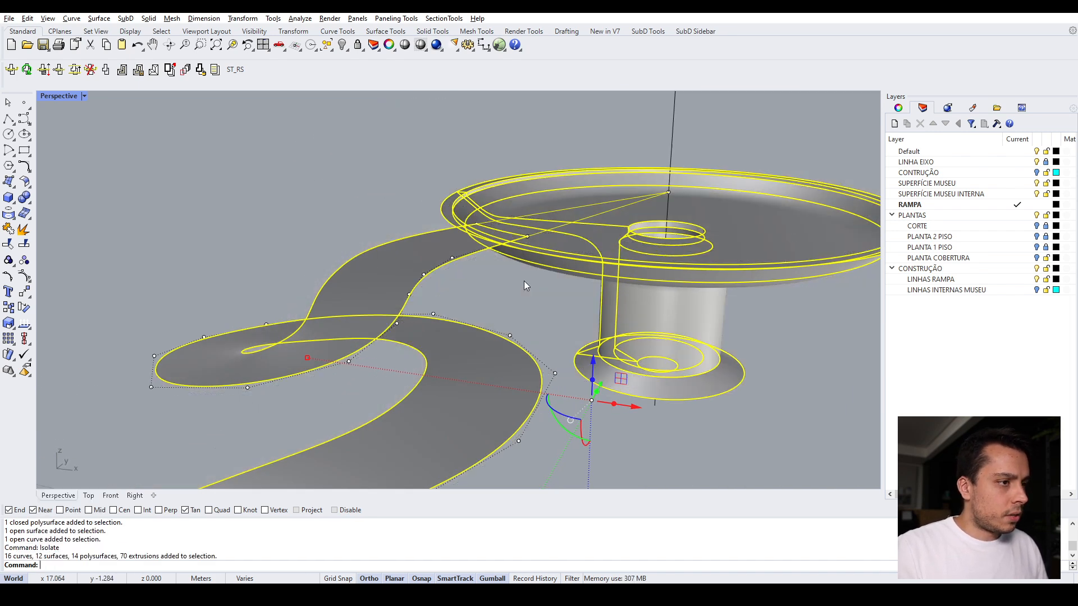
pyautogui.moveTo(500, 258); pyautogui.dragTo(697, 264, button='right')
pyautogui.click(694, 268)
pyautogui.moveTo(553, 244); pyautogui.dragTo(590, 259, button='right')
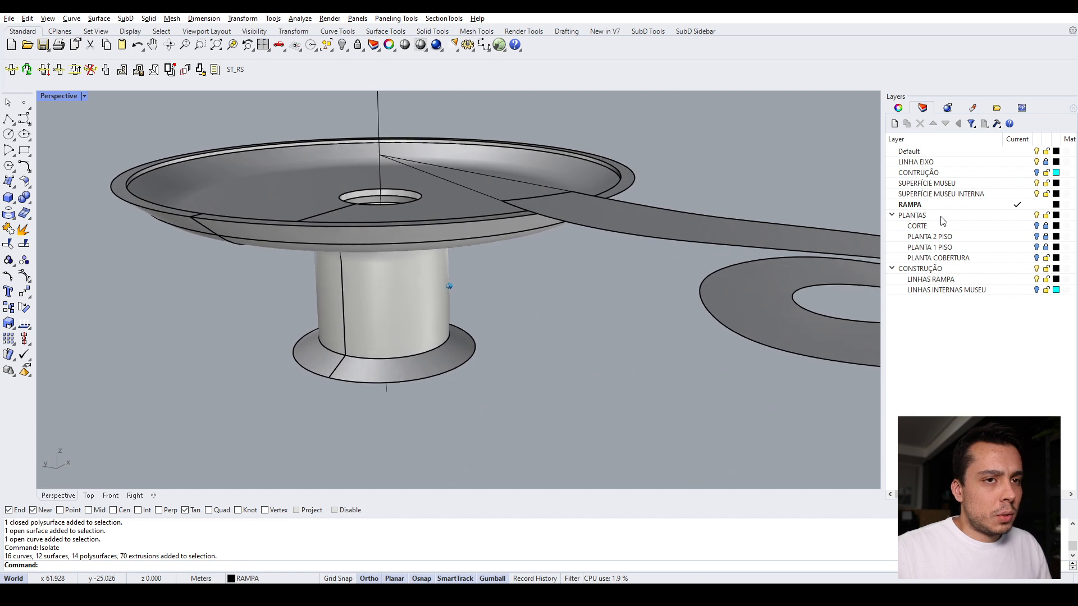
# Step: Copy the V-shaped guide curve at the ramp's upper end straight down below the original
pyautogui.click(946, 206)
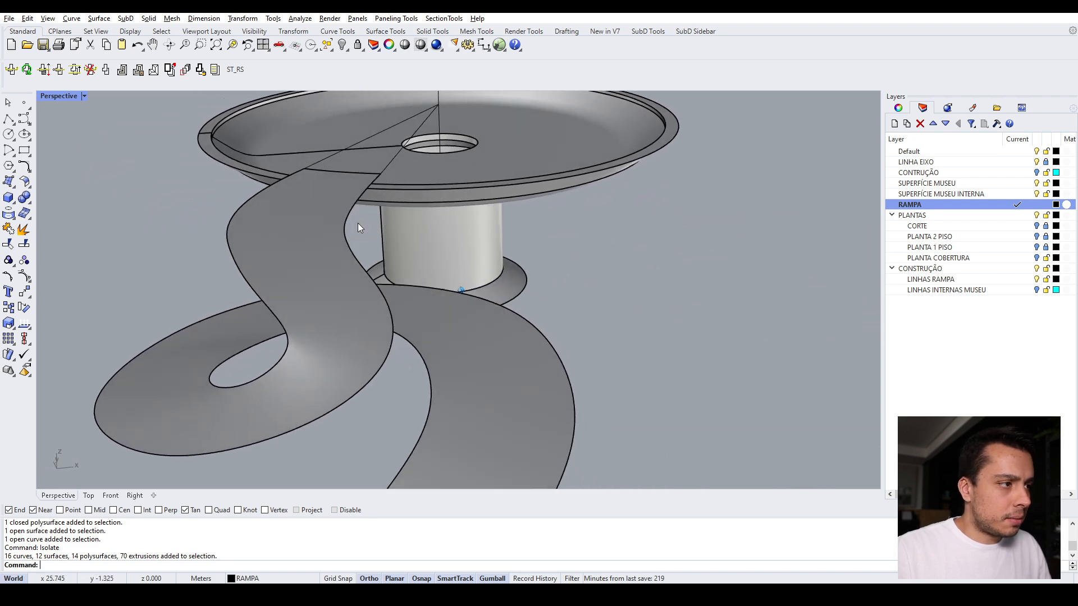
pyautogui.click(505, 154)
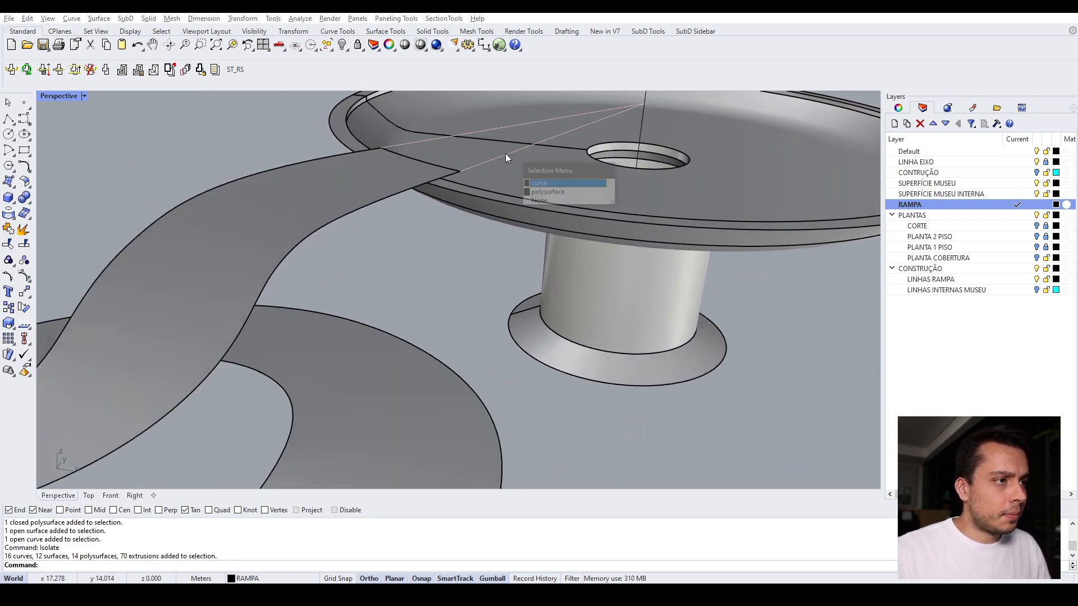
pyautogui.click(549, 179)
pyautogui.click(475, 300)
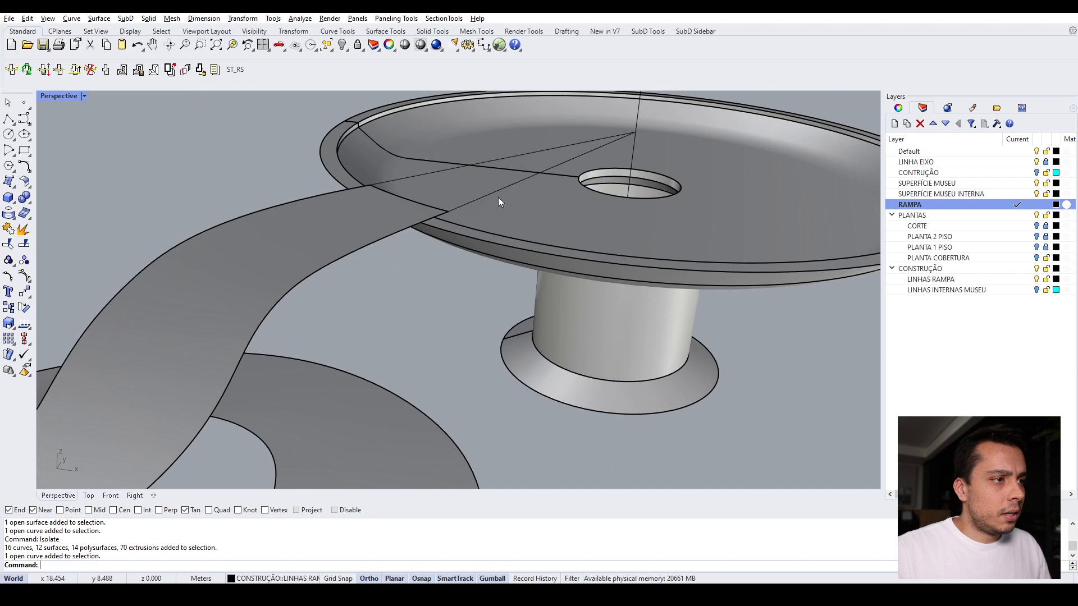
pyautogui.click(498, 192)
pyautogui.click(502, 189)
pyautogui.click(470, 275)
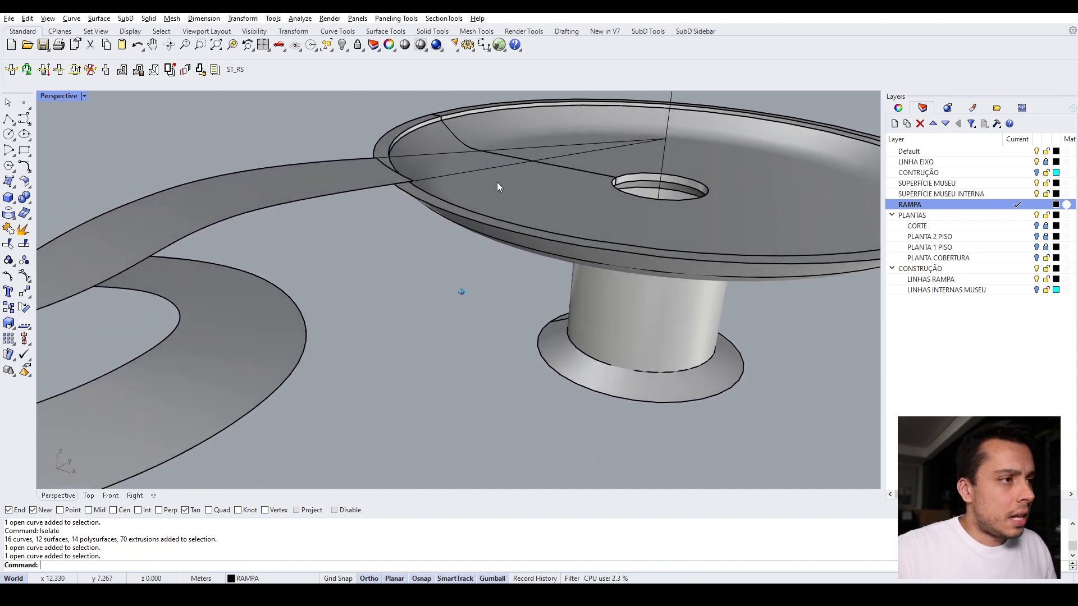
pyautogui.click(494, 166)
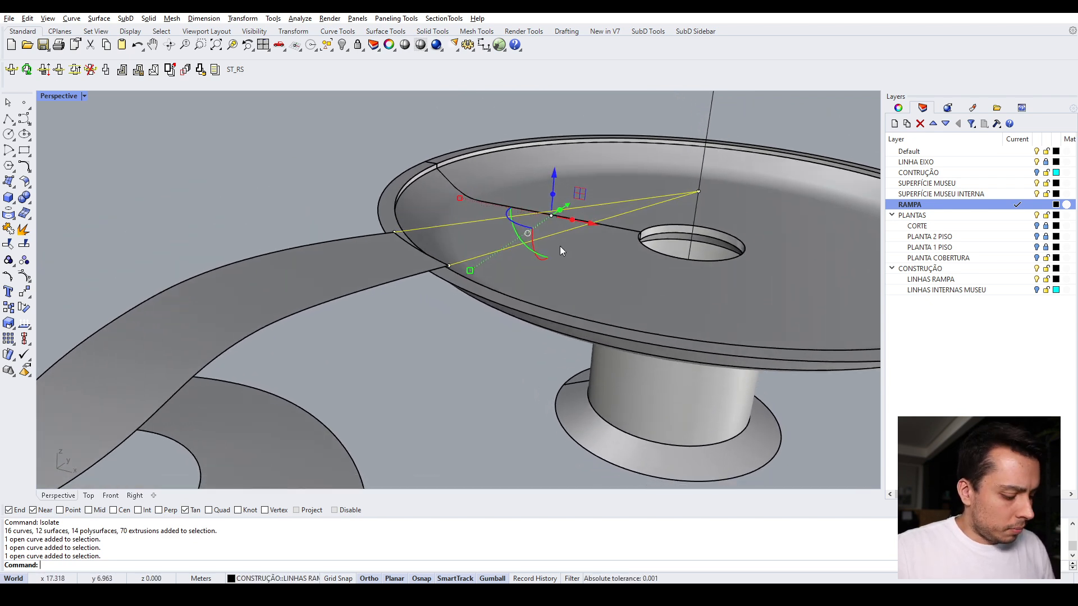
pyautogui.moveTo(555, 248); pyautogui.dragTo(560, 223, button='right')
pyautogui.moveTo(534, 178); pyautogui.dragTo(560, 227)
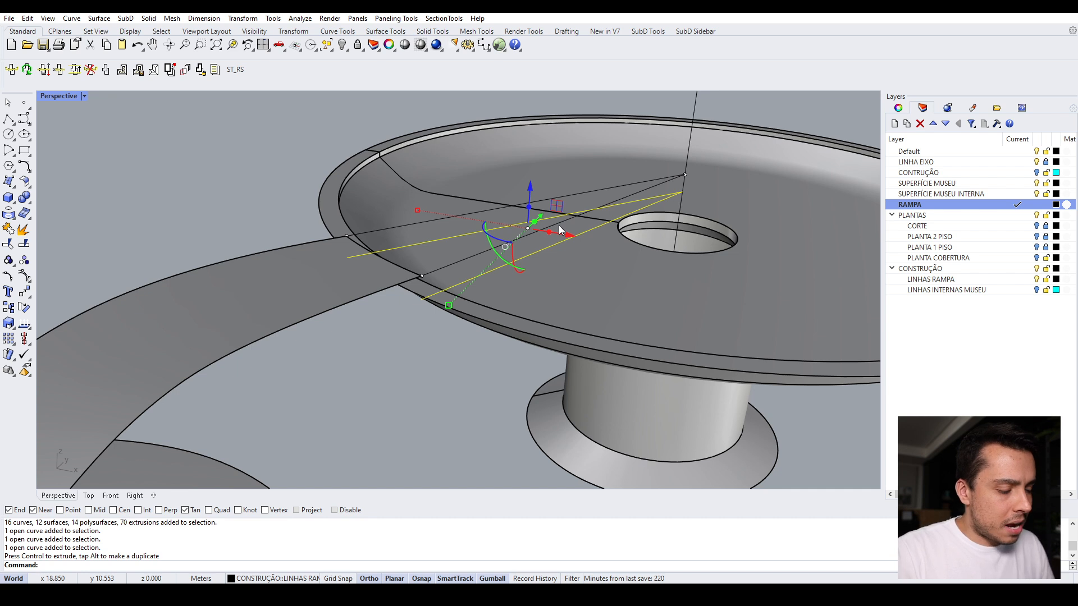
# Step: Use SetPt in Z only to level the copied guide curve with the edge of the slab's central opening
pyautogui.write('SetPt')
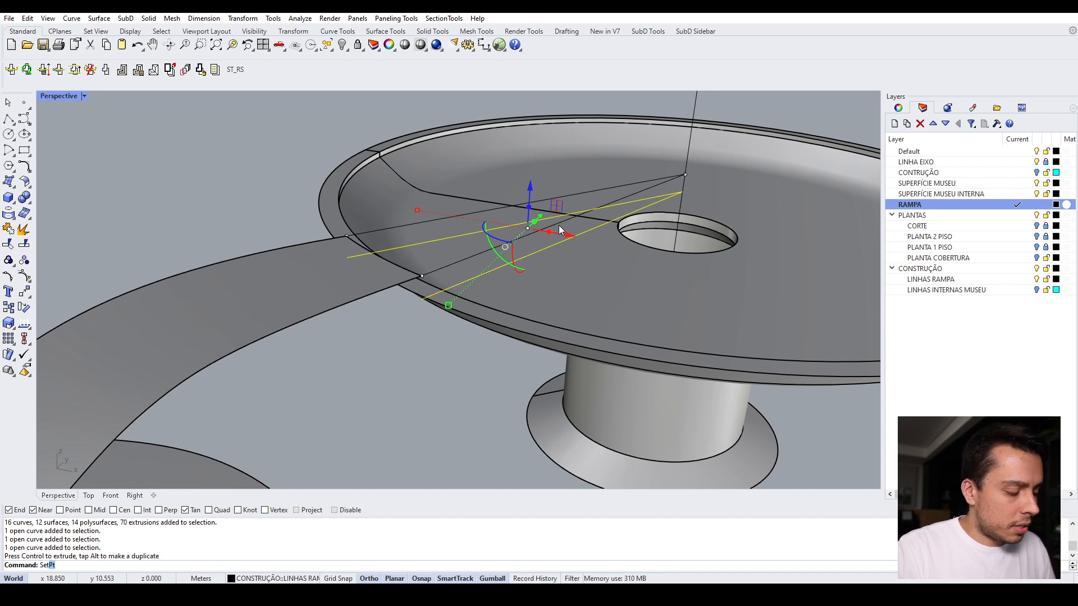
pyautogui.press('Return')
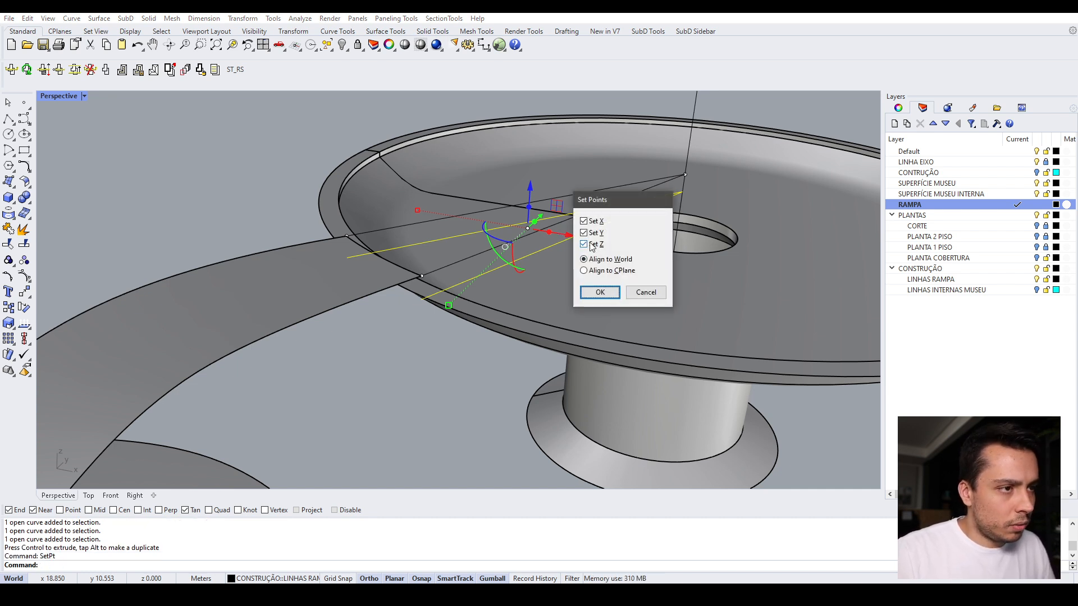
pyautogui.click(601, 293)
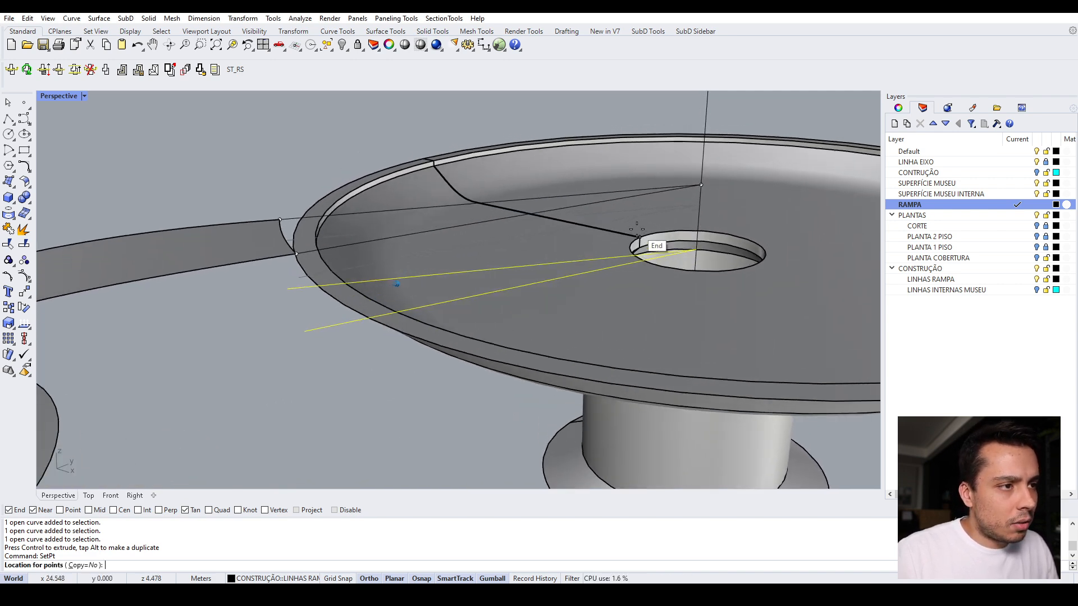
pyautogui.moveTo(637, 229); pyautogui.dragTo(637, 248, button='right')
pyautogui.click(642, 255)
pyautogui.scroll(-3, 488, 215)
pyautogui.moveTo(487, 216); pyautogui.dragTo(592, 275, button='right')
pyautogui.moveTo(694, 306); pyautogui.dragTo(707, 319, button='right')
pyautogui.moveTo(473, 250); pyautogui.dragTo(497, 258, button='right')
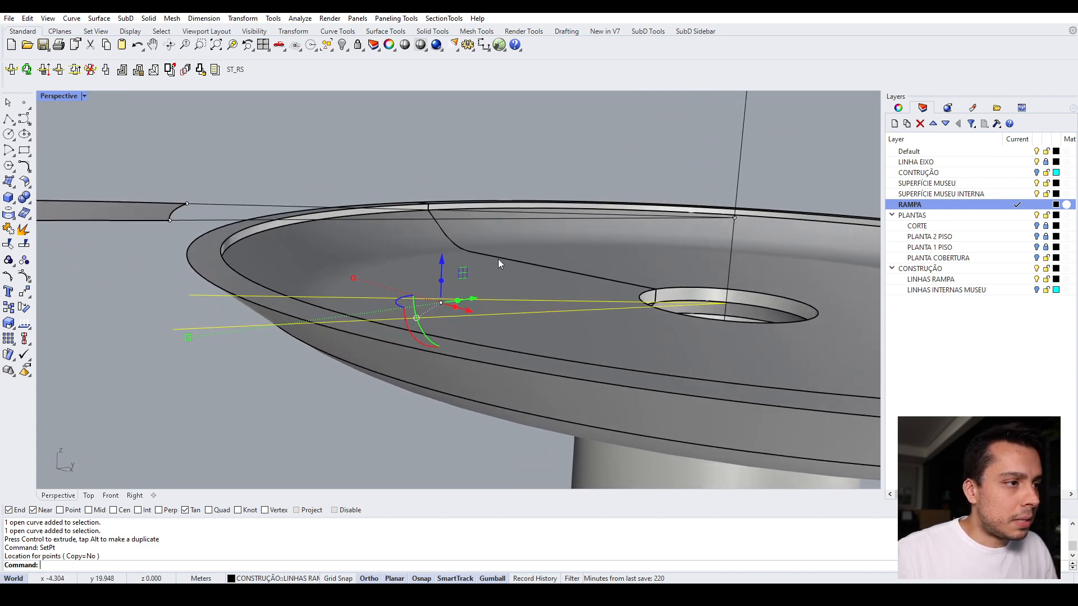
pyautogui.moveTo(393, 259); pyautogui.dragTo(599, 260, button='right')
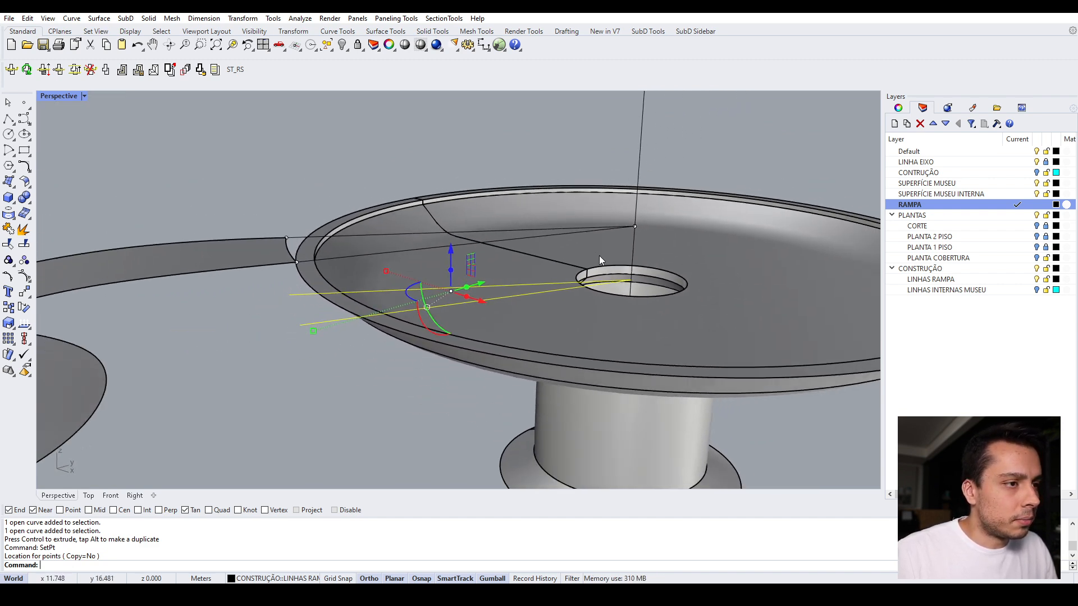
pyautogui.press('Escape')
# Step: Select the lowered guide curve and compare the ramp's arrival at the museum with the aerial reference photo
pyautogui.scroll(5, 449, 320)
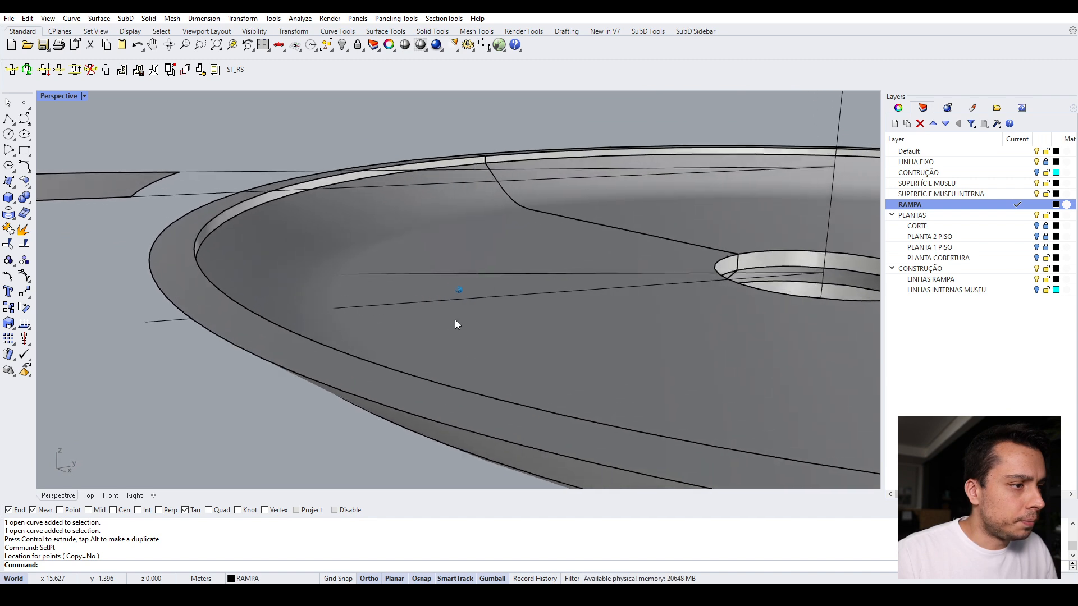
pyautogui.click(562, 290)
pyautogui.moveTo(563, 291); pyautogui.dragTo(834, 306, button='right')
pyautogui.moveTo(563, 188); pyautogui.dragTo(626, 321, button='right')
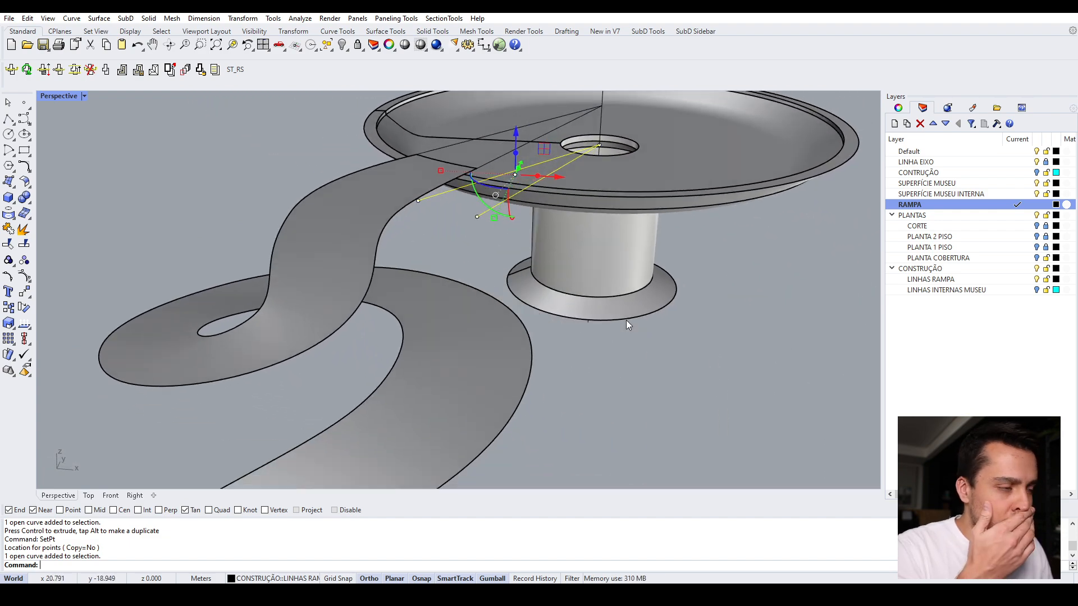
pyautogui.hotkey('alt', 'Tab')
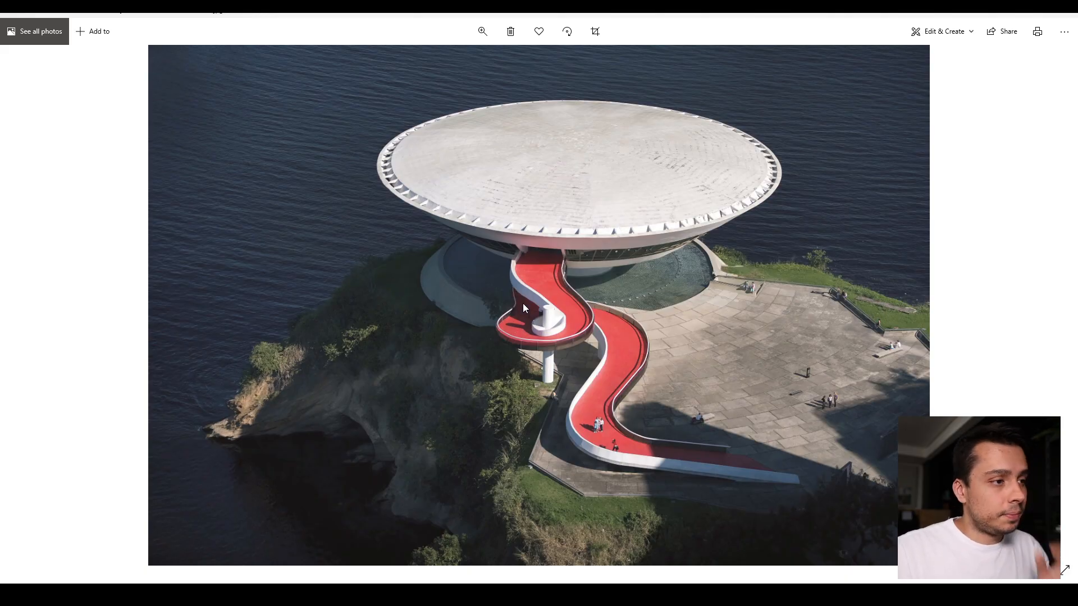
pyautogui.scroll(2, 523, 304)
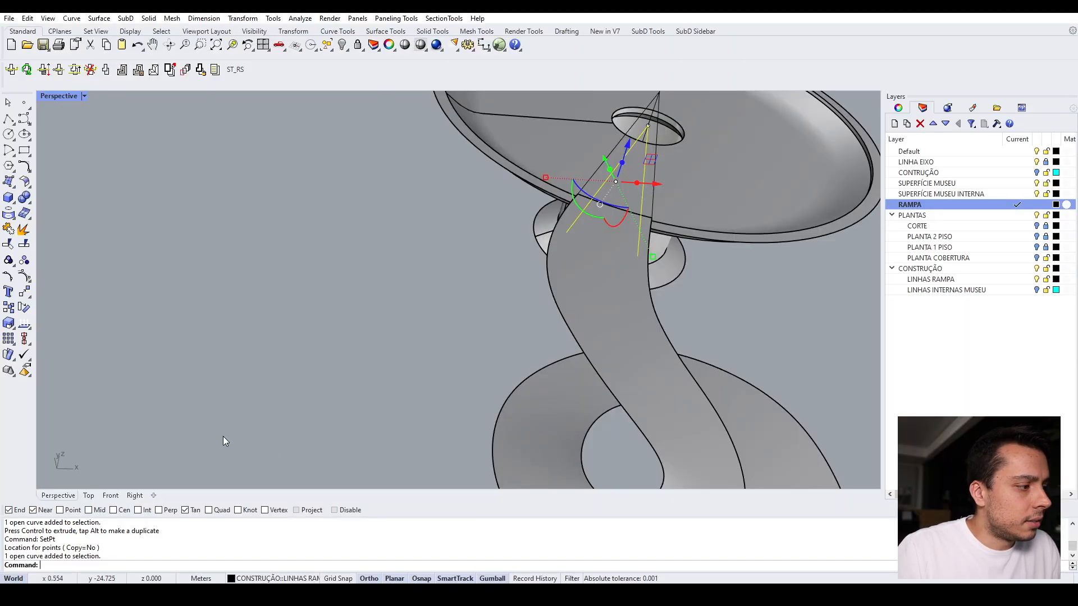
# Step: Examine in plan how the ramp and both guide curves line up with the rim of the circular slab
pyautogui.click(89, 497)
pyautogui.scroll(5, 399, 269)
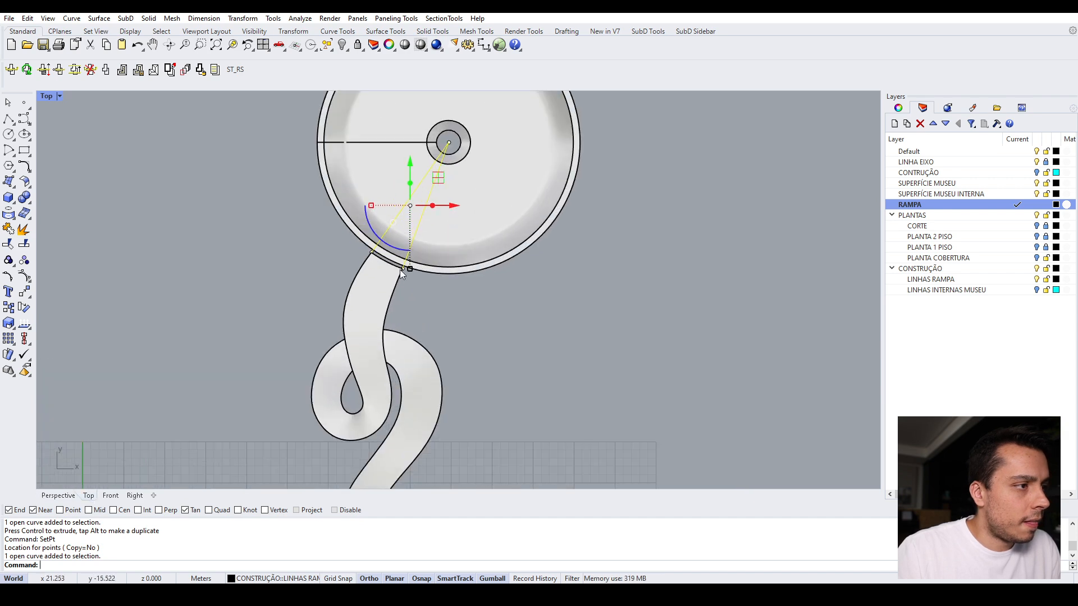
pyautogui.click(287, 282)
pyautogui.scroll(-6, 337, 283)
pyautogui.moveTo(348, 284); pyautogui.dragTo(429, 220, button='right')
pyautogui.scroll(4, 429, 220)
pyautogui.click(464, 136)
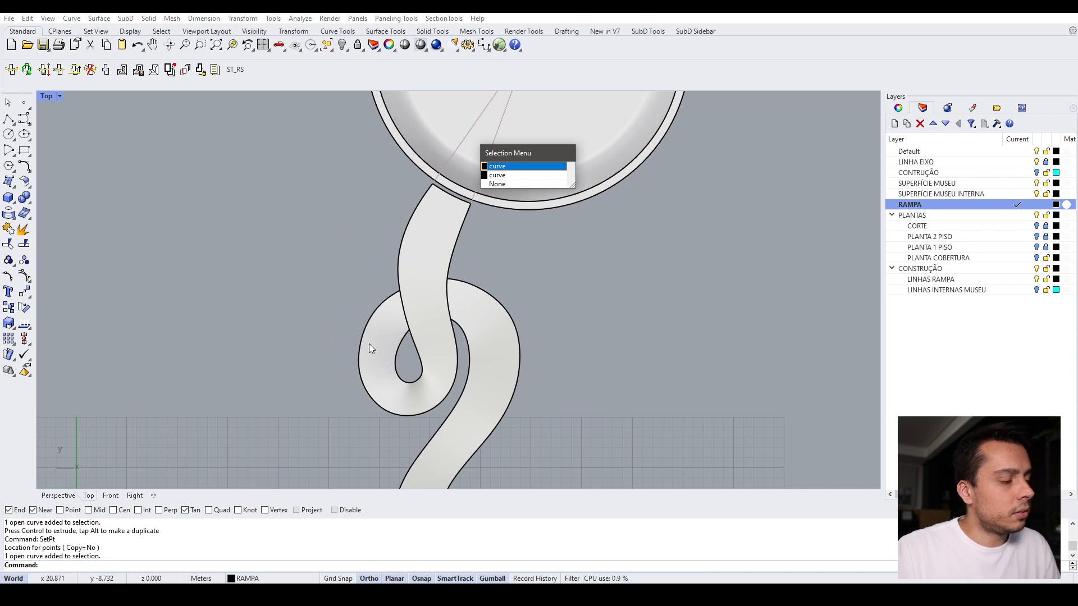
pyautogui.click(382, 330)
pyautogui.scroll(3, 396, 264)
pyautogui.scroll(-2, 456, 194)
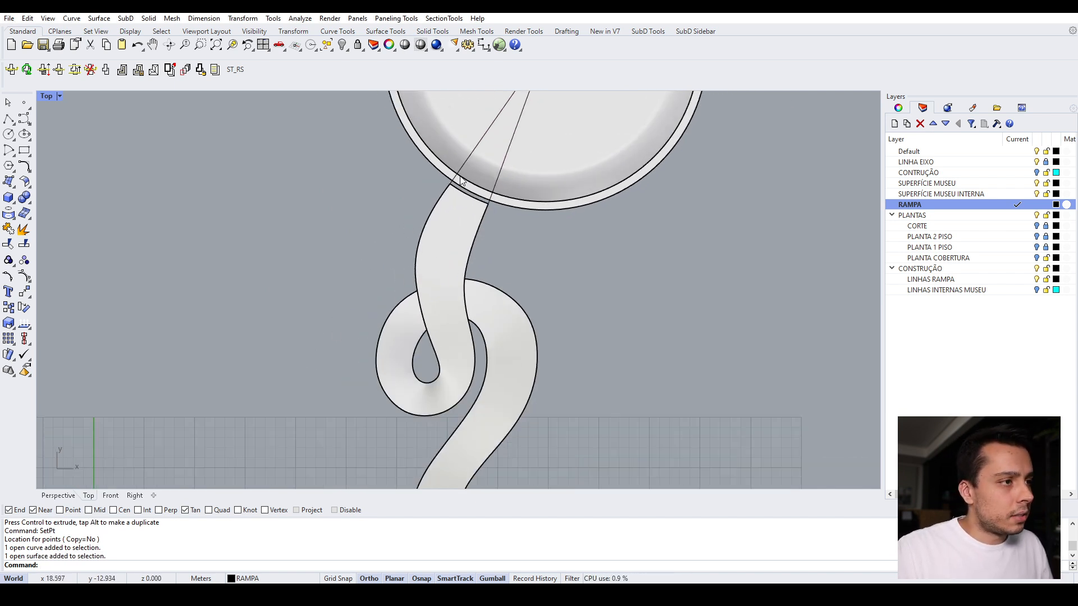
# Step: Start a degree-3 control-point curve at the outer end of the lowered guide curve beneath the slab rim
pyautogui.click(24, 119)
pyautogui.scroll(3, 435, 172)
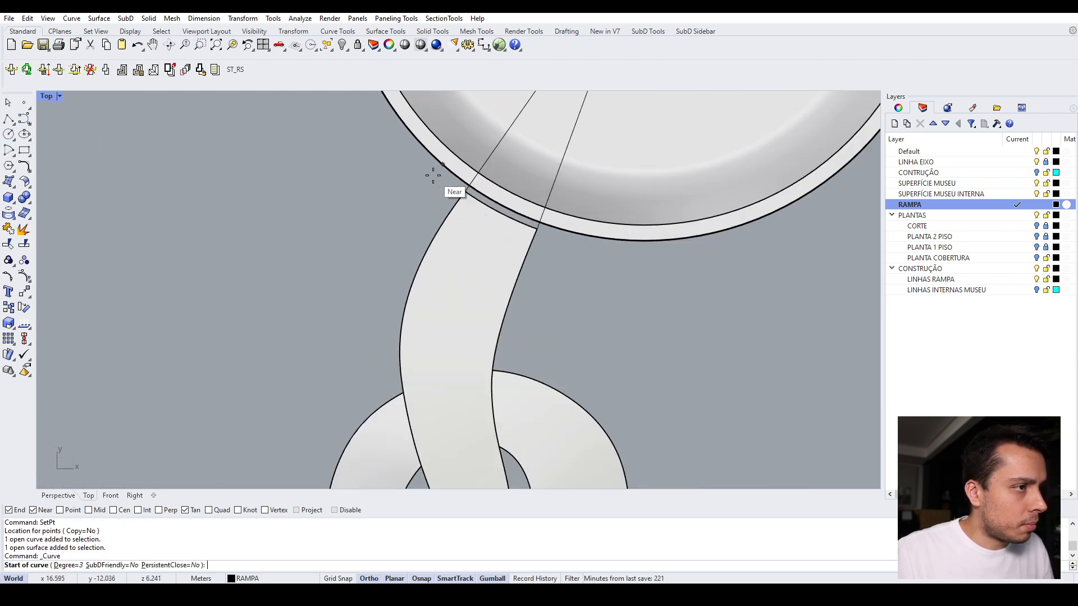
pyautogui.scroll(-3, 436, 171)
pyautogui.scroll(1, 415, 322)
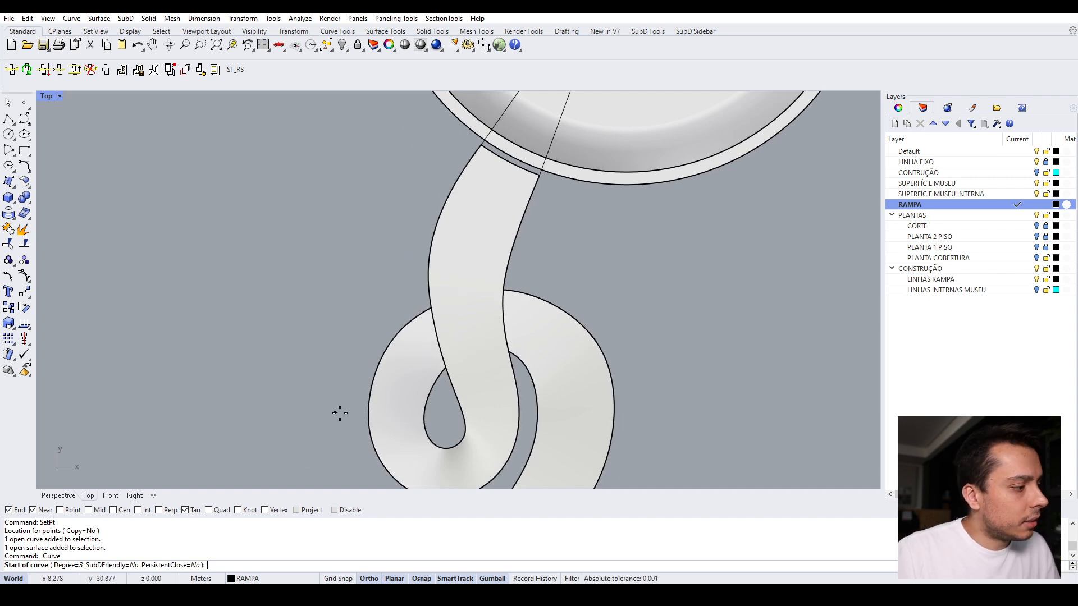
pyautogui.click(58, 497)
pyautogui.moveTo(545, 126); pyautogui.dragTo(579, 220, button='right')
pyautogui.scroll(-2, 580, 221)
pyautogui.scroll(4, 494, 236)
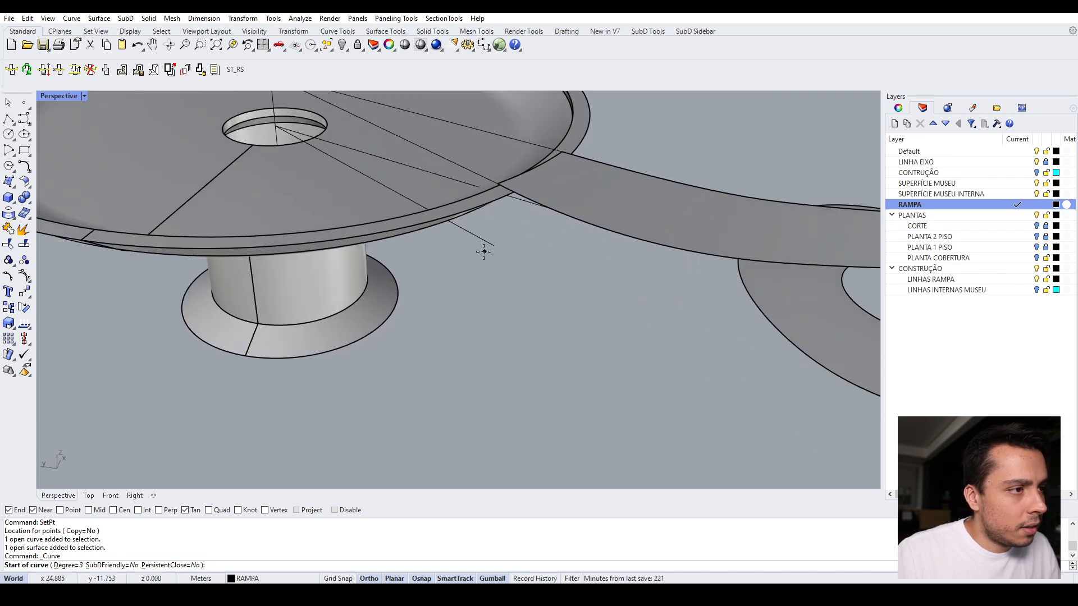
pyautogui.click(493, 245)
pyautogui.scroll(-2, 493, 245)
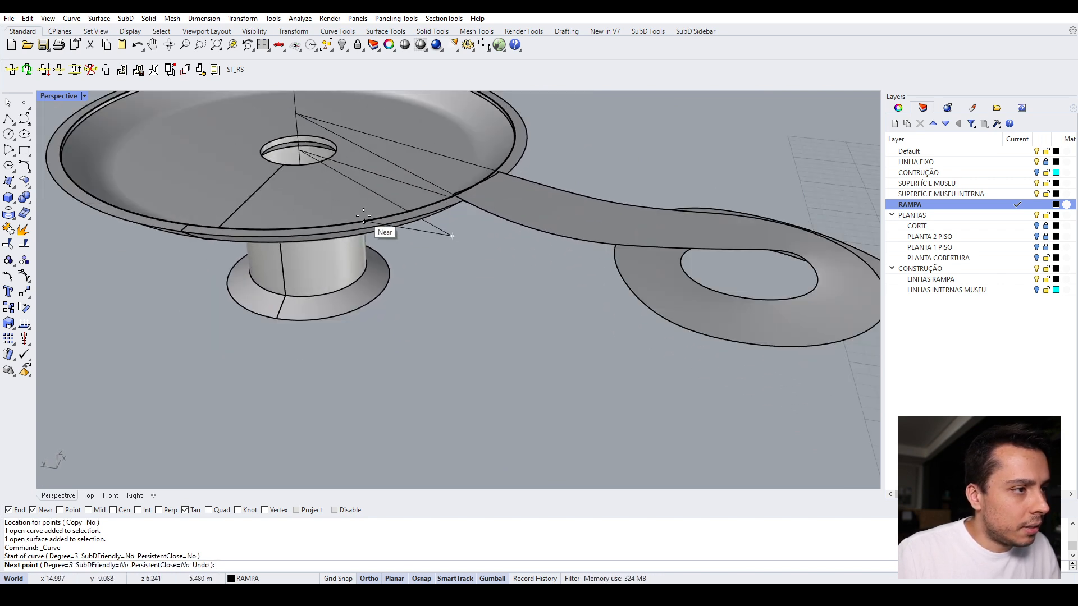
pyautogui.scroll(4, 458, 241)
pyautogui.scroll(-3, 510, 300)
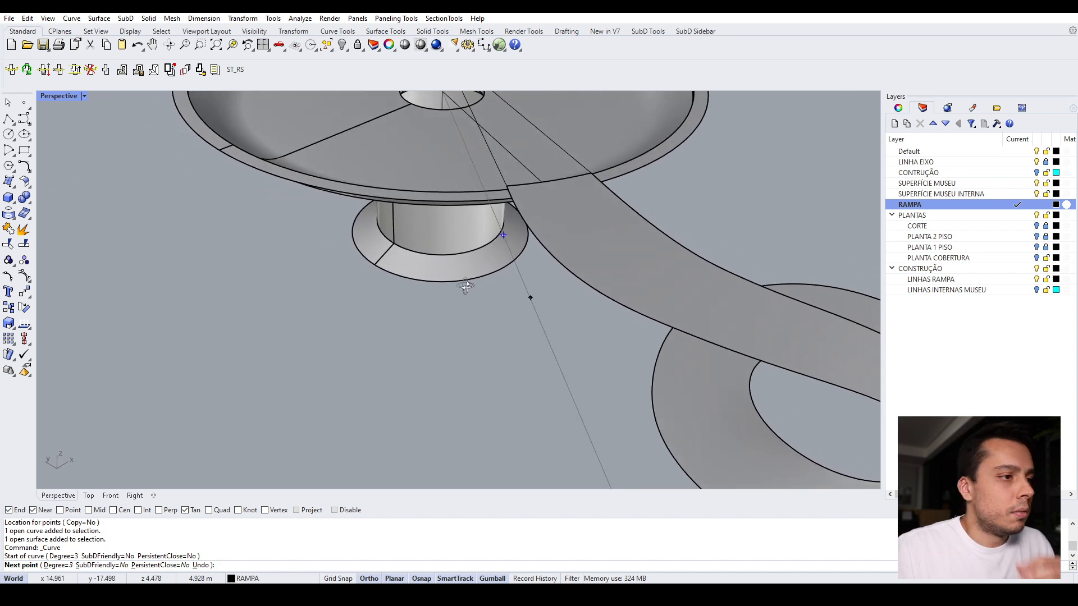
pyautogui.scroll(3, 513, 313)
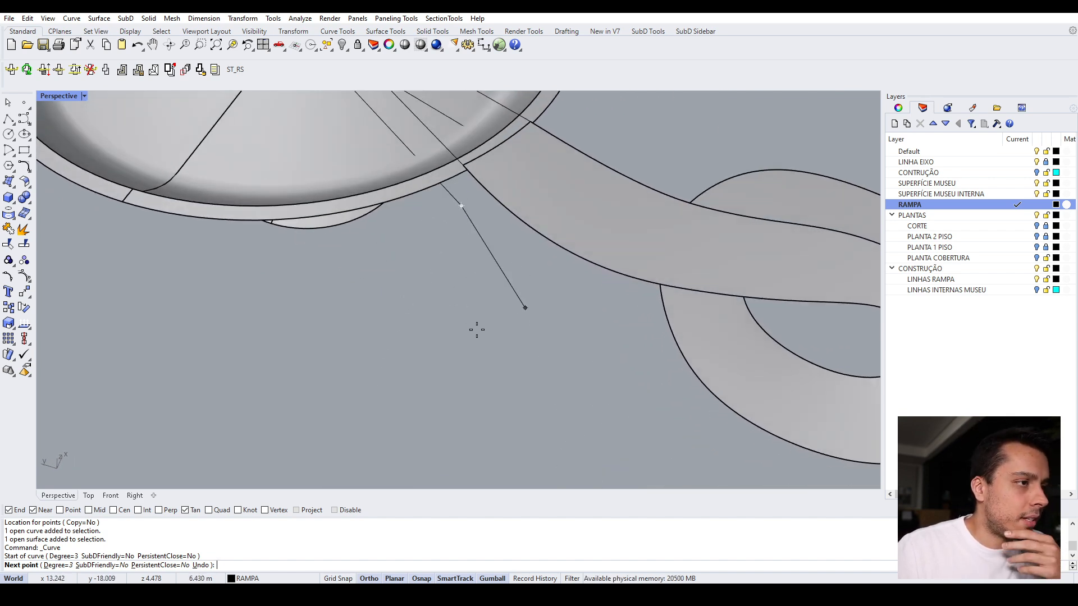
pyautogui.click(489, 275)
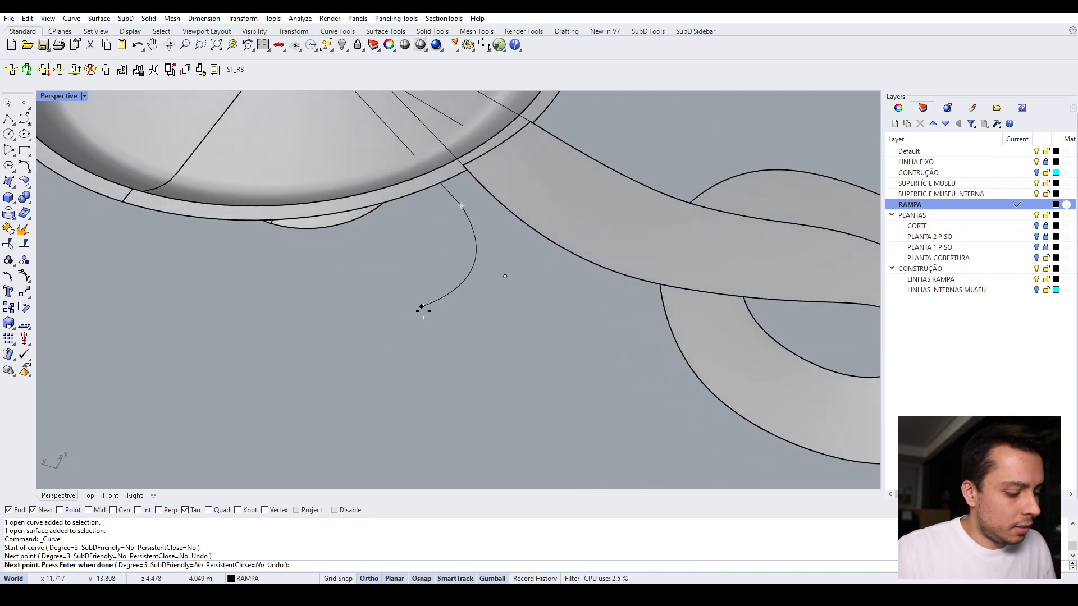
pyautogui.hotkey('ctrl', 'z')
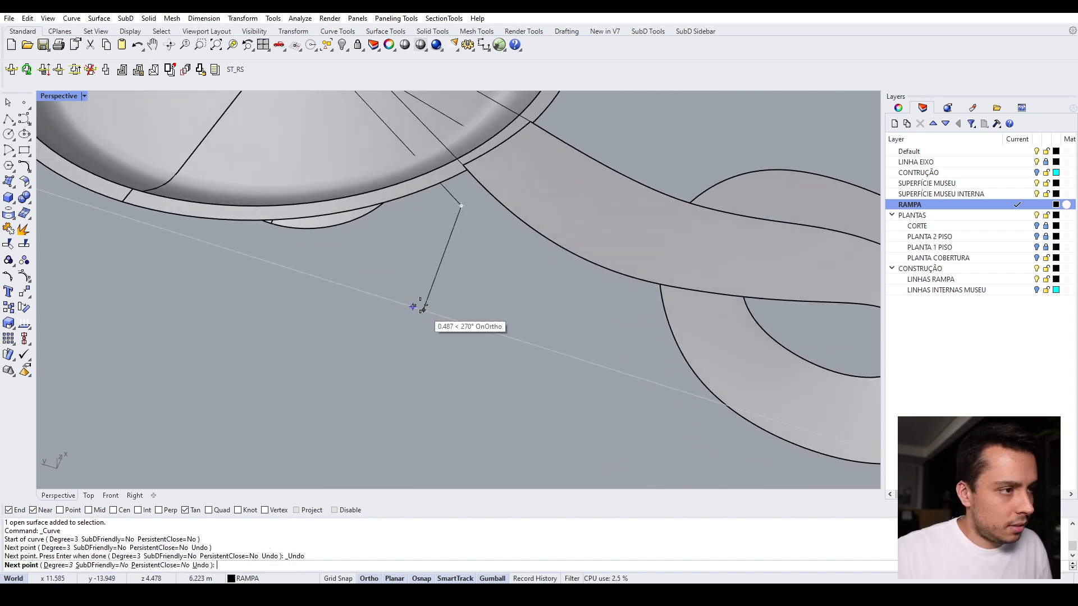
# Step: Trace the upper ramp's outer edge in plan with curve points, running from the slab toward the loop
pyautogui.click(90, 497)
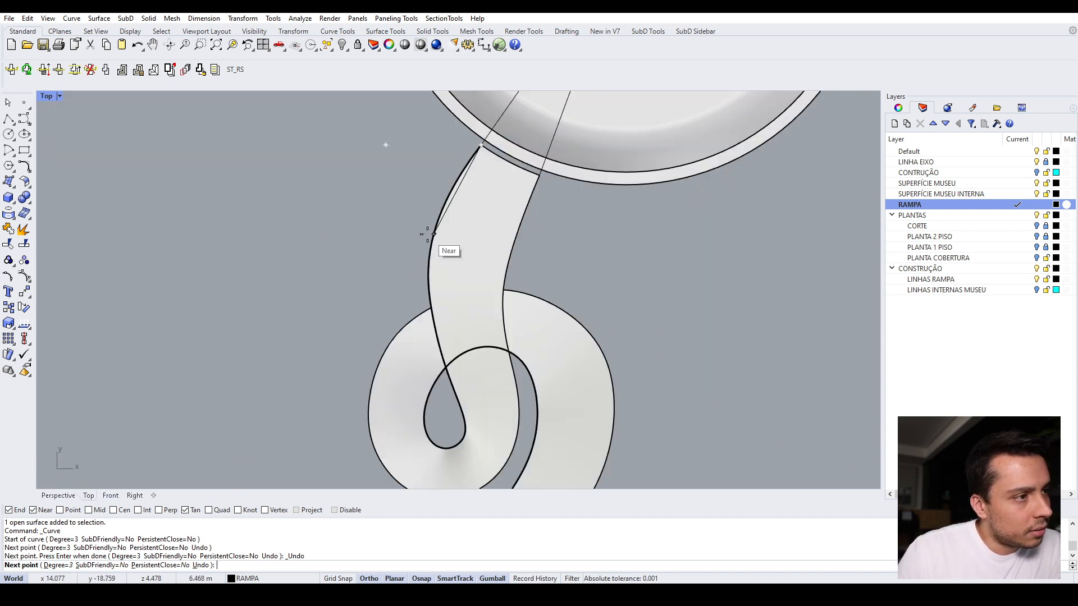
pyautogui.scroll(2, 443, 199)
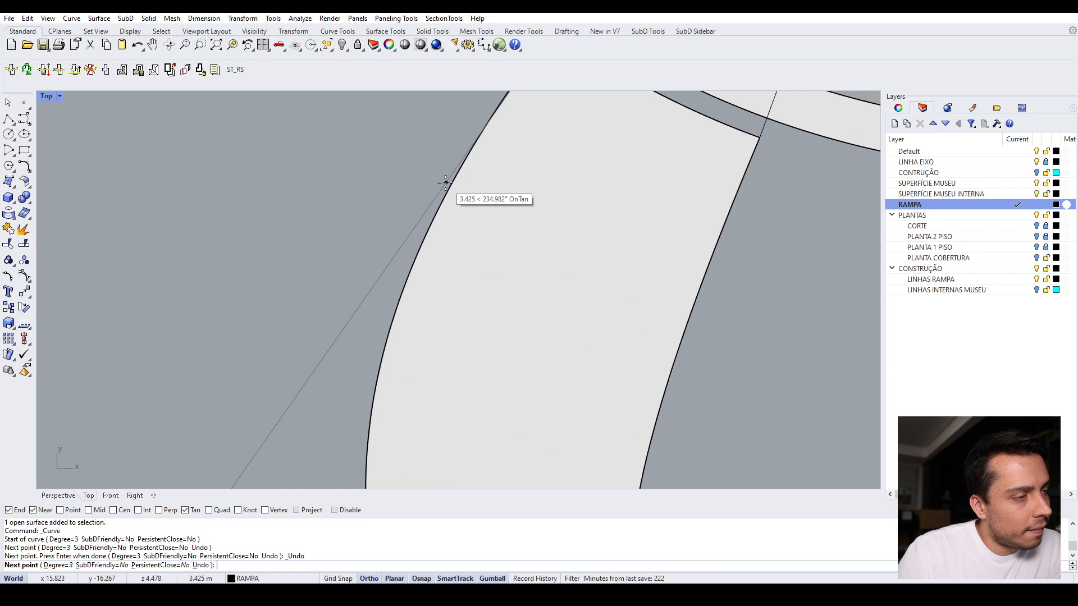
pyautogui.scroll(-4, 444, 192)
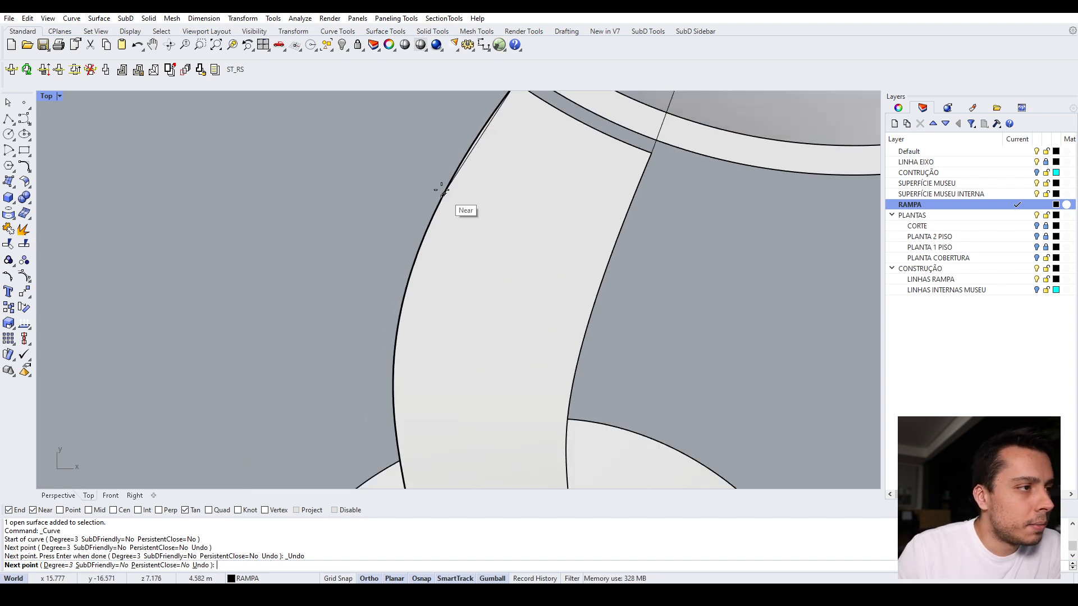
pyautogui.click(445, 187)
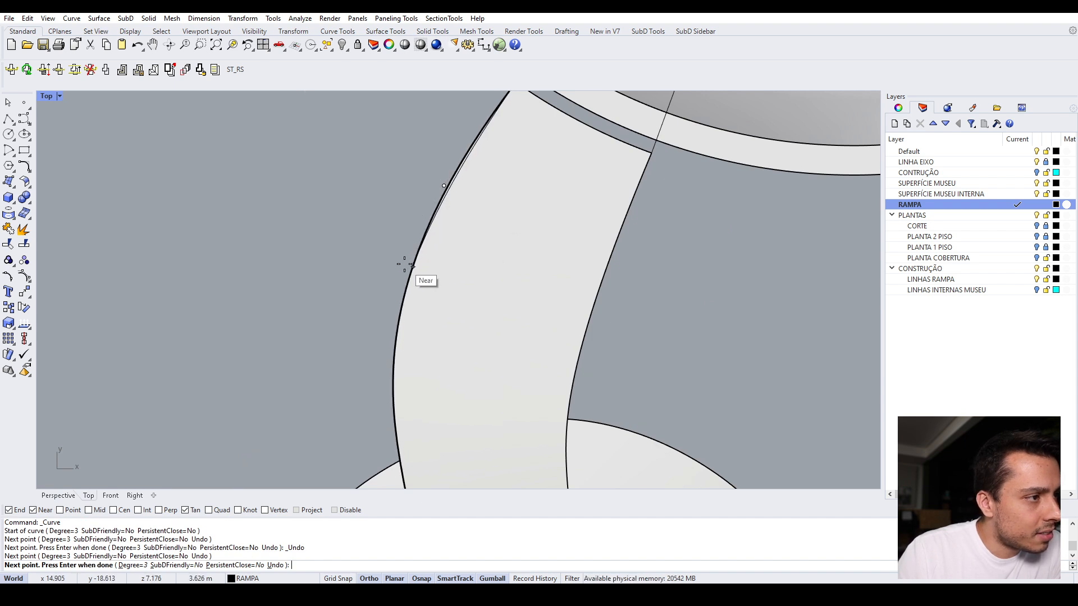
pyautogui.scroll(3, 393, 239)
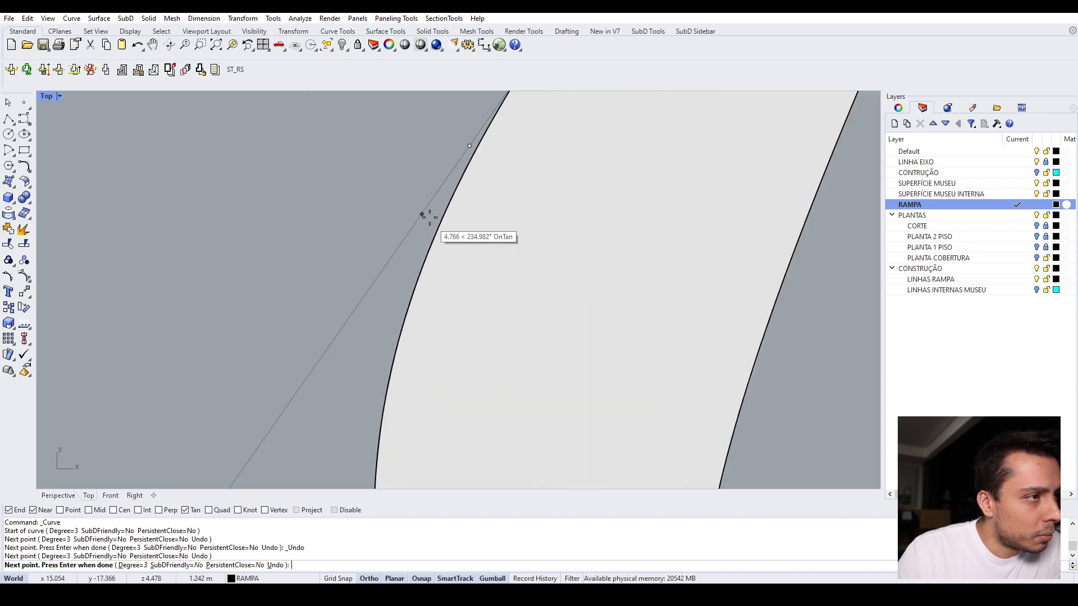
pyautogui.scroll(-2, 461, 176)
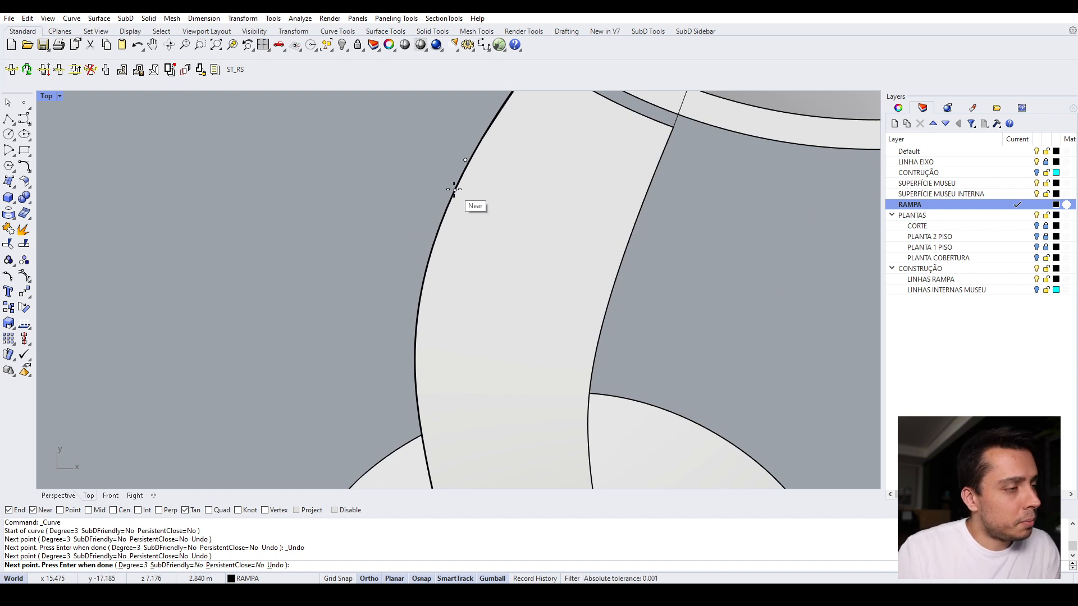
pyautogui.click(454, 189)
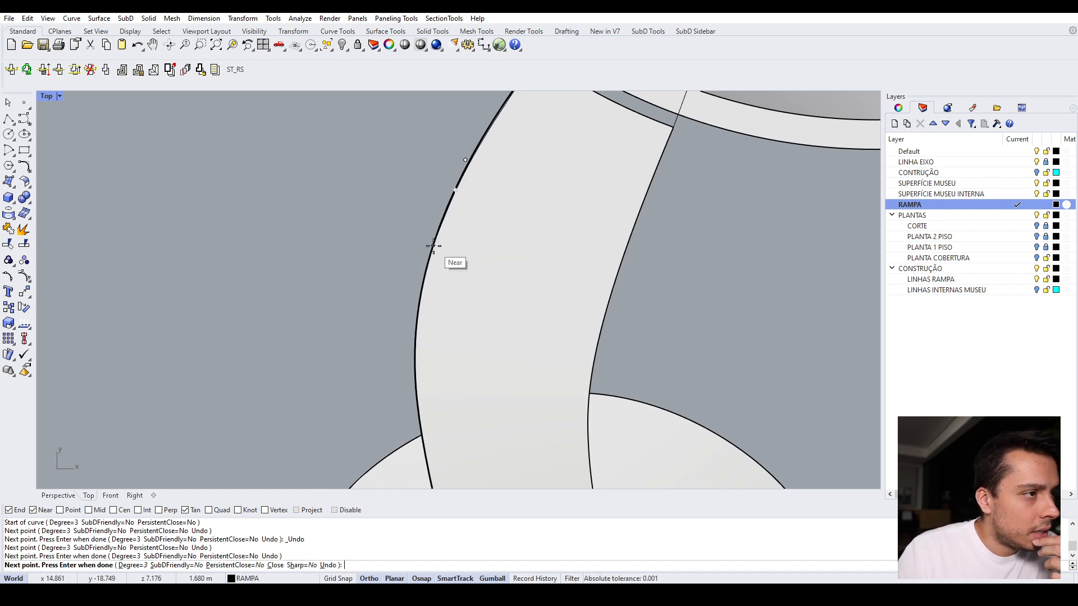
pyautogui.click(433, 245)
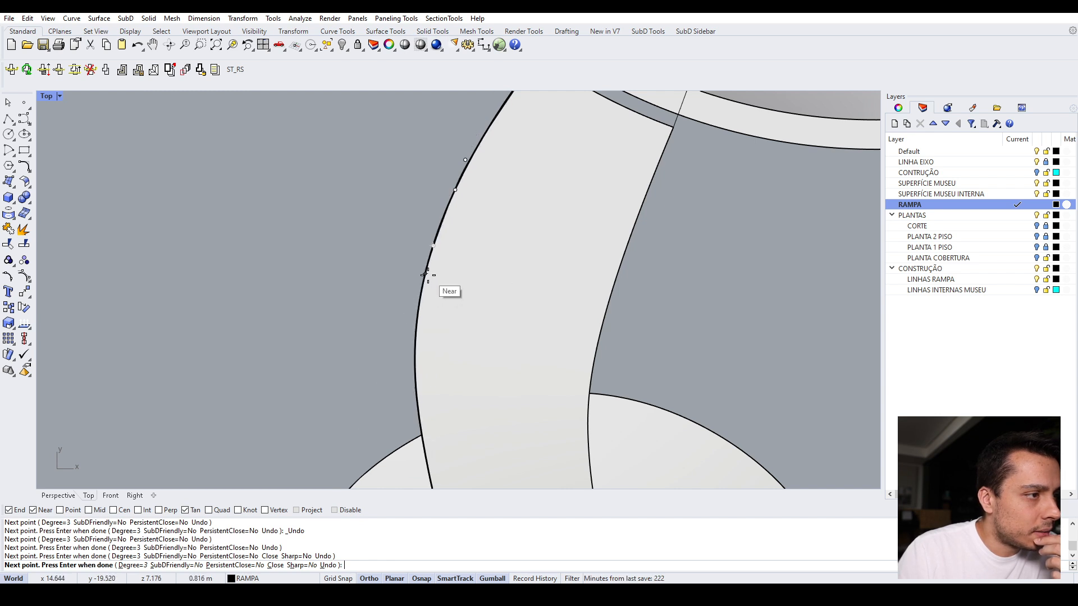
pyautogui.click(427, 274)
pyautogui.click(415, 340)
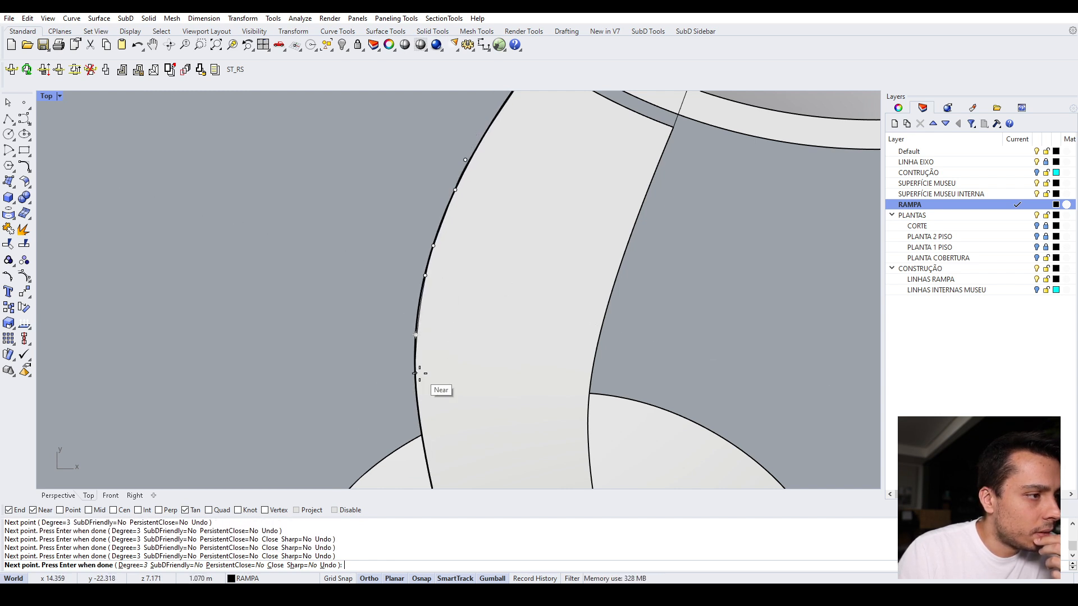
# Step: With Ortho off, bend the curve away from the ramp edge and finish it on the loop's outer edge
pyautogui.scroll(-4, 540, 216)
pyautogui.scroll(6, 490, 336)
pyautogui.scroll(-4, 491, 248)
pyautogui.scroll(4, 449, 311)
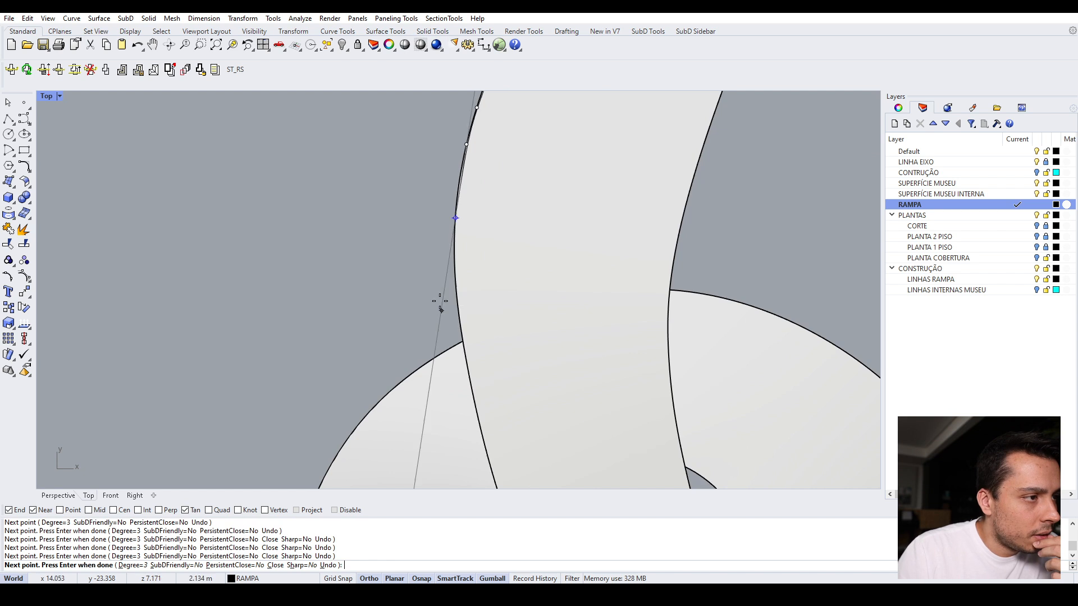
pyautogui.scroll(2, 440, 303)
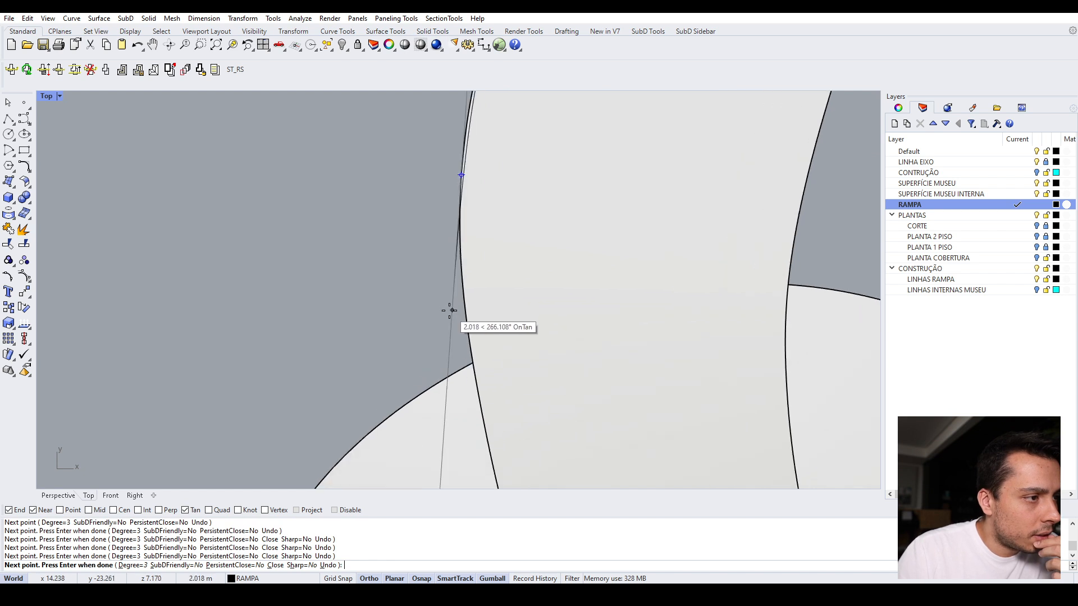
pyautogui.click(462, 267)
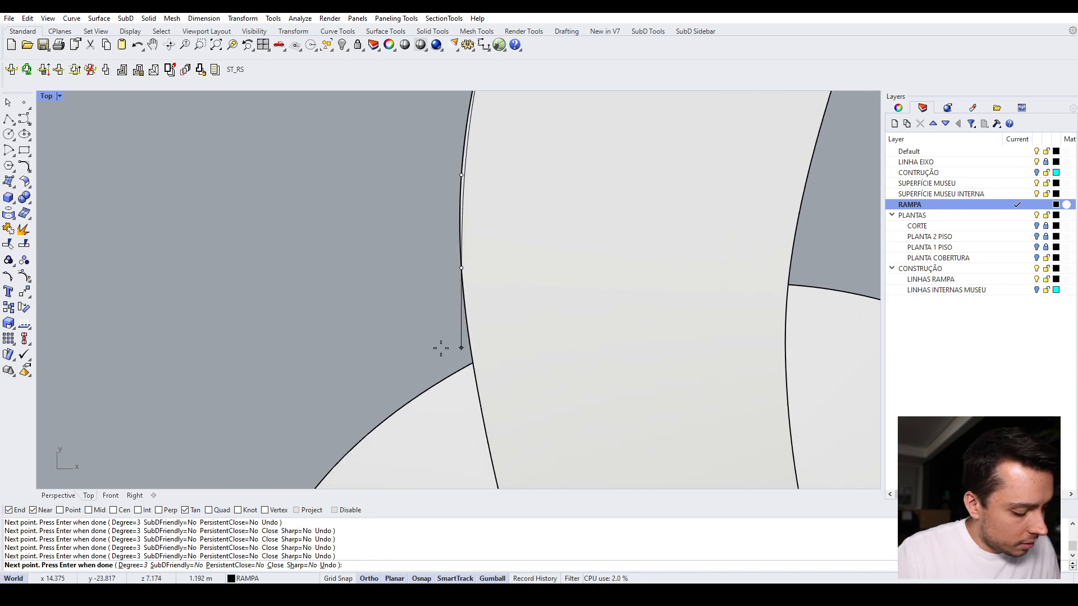
pyautogui.press('F8')
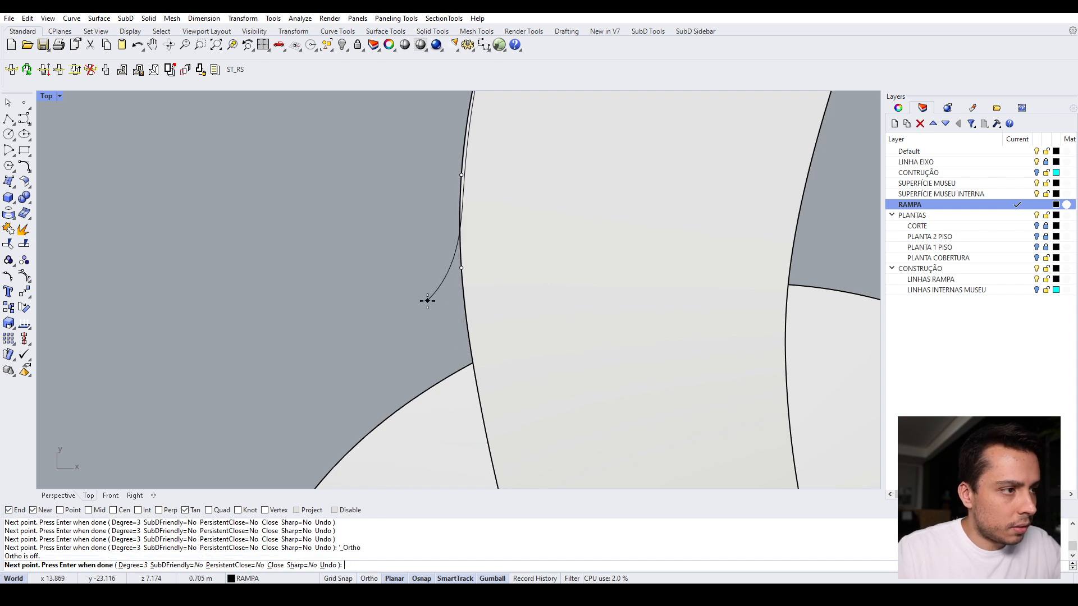
pyautogui.click(434, 352)
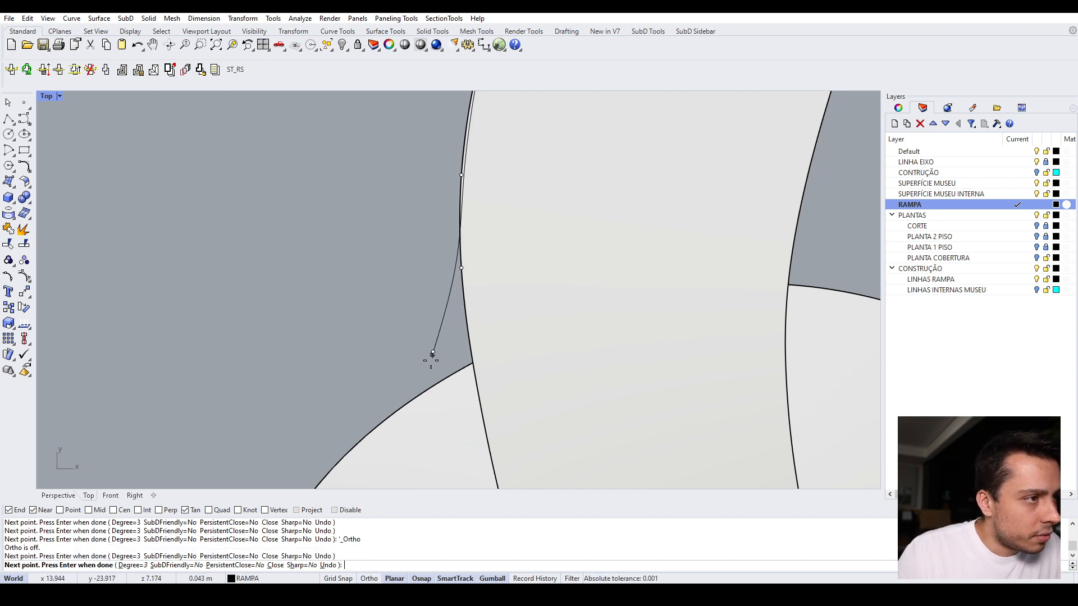
pyautogui.click(409, 402)
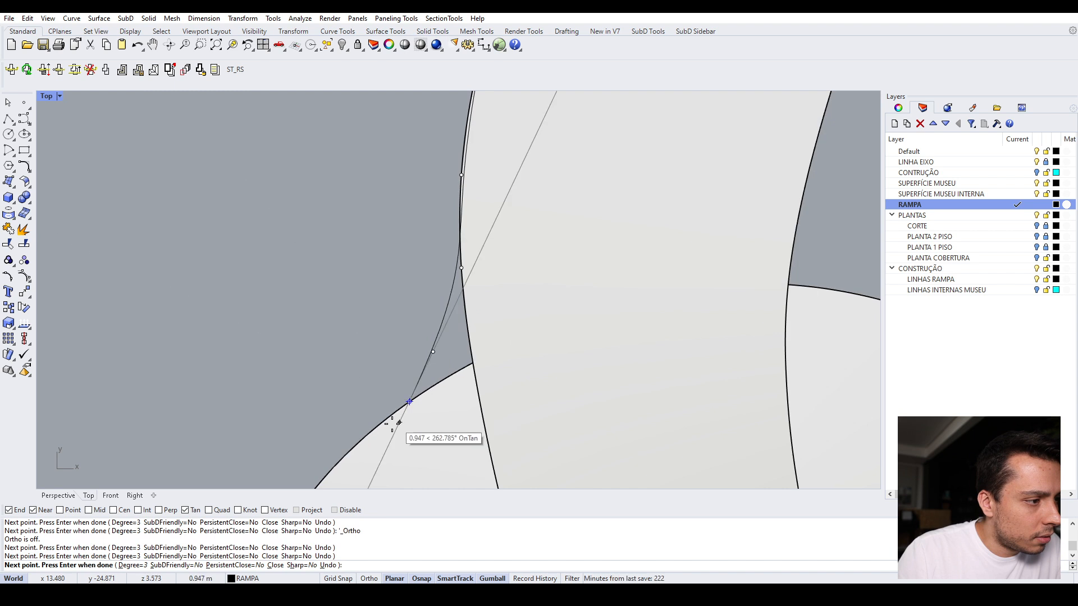
pyautogui.click(356, 447)
pyautogui.press('Return')
# Step: Move the curve's control points at the bend to smooth its transition from the ramp edge onto the loop
pyautogui.click(423, 366)
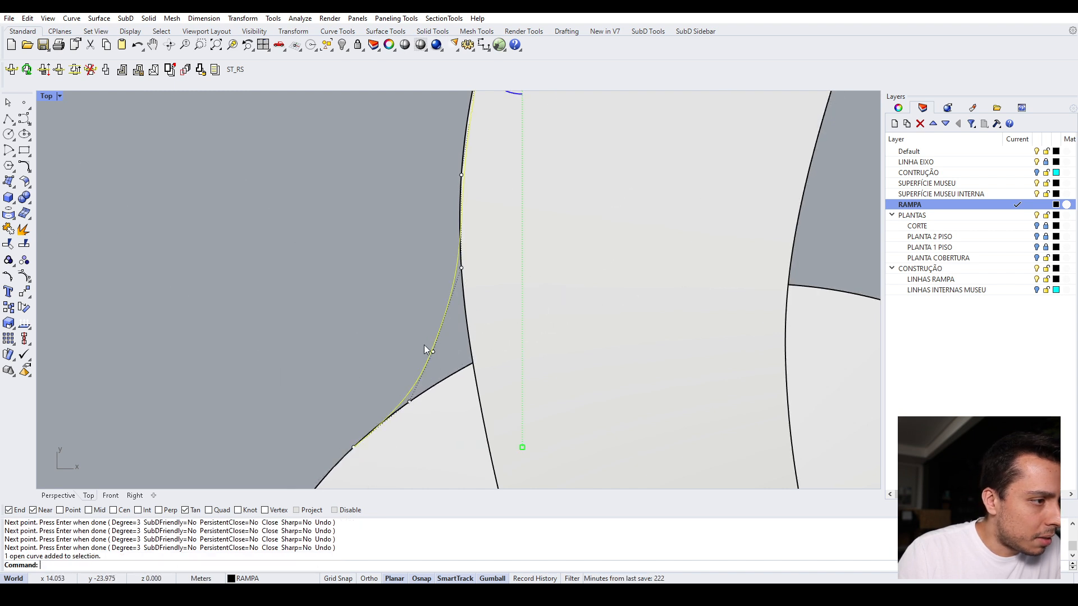
pyautogui.scroll(2, 422, 357)
pyautogui.moveTo(417, 319); pyautogui.dragTo(476, 308)
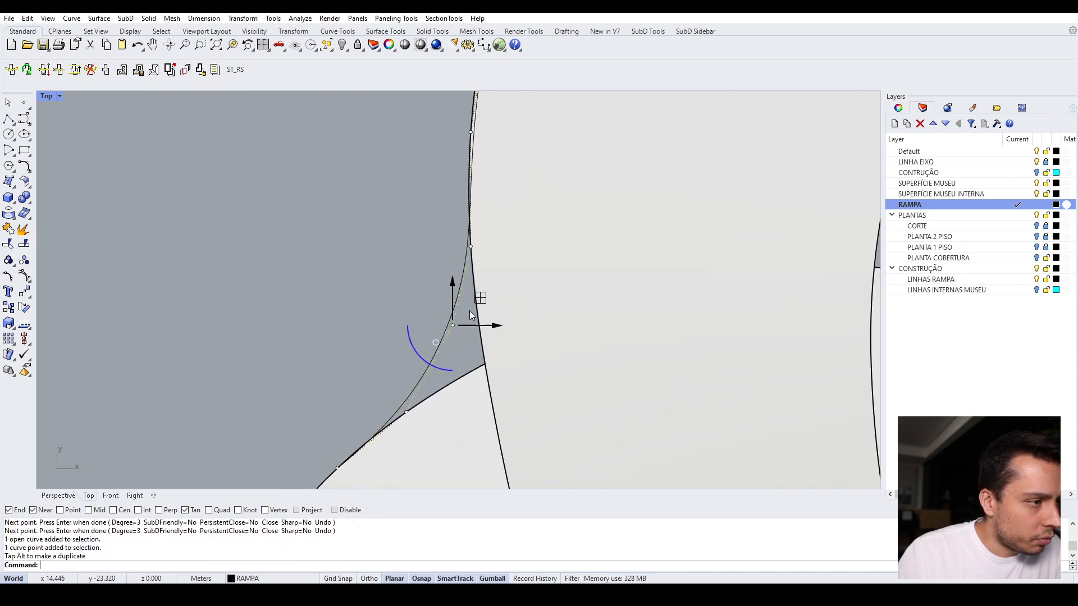
pyautogui.click(406, 411)
pyautogui.moveTo(434, 385); pyautogui.dragTo(449, 369)
pyautogui.scroll(-4, 438, 269)
pyautogui.scroll(4, 385, 396)
pyautogui.scroll(-6, 369, 403)
pyautogui.scroll(6, 455, 281)
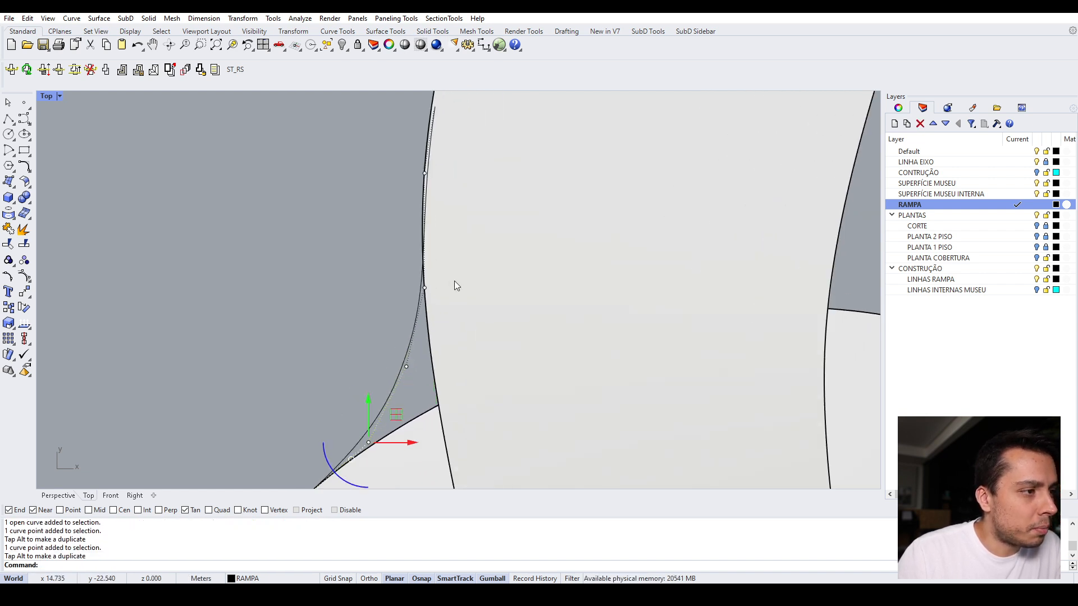
# Step: Fine-tune the remaining control points so the curve follows the ramp's outer edge smoothly in plan
pyautogui.scroll(-6, 455, 281)
pyautogui.scroll(4, 437, 128)
pyautogui.click(439, 276)
pyautogui.scroll(6, 445, 274)
pyautogui.moveTo(462, 250); pyautogui.dragTo(453, 245)
pyautogui.scroll(-6, 454, 246)
pyautogui.scroll(5, 460, 187)
pyautogui.moveTo(392, 228); pyautogui.dragTo(456, 280)
pyautogui.scroll(4, 457, 279)
pyautogui.moveTo(464, 223)
pyautogui.mouseDown()
pyautogui.moveTo(459, 246)
pyautogui.moveTo(466, 239)
pyautogui.mouseUp()
pyautogui.scroll(-10, 440, 275)
pyautogui.scroll(4, 496, 122)
pyautogui.scroll(6, 496, 122)
pyautogui.click(432, 280)
pyautogui.scroll(4, 435, 283)
pyautogui.scroll(-4, 471, 231)
pyautogui.scroll(-2, 474, 202)
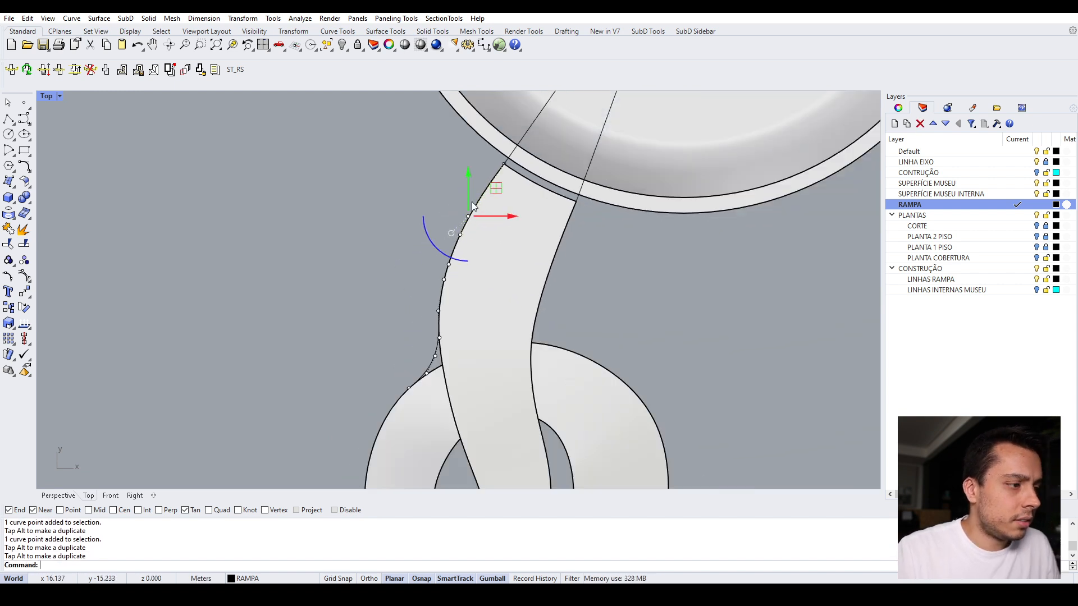
# Step: Examine the new edge curve in plan and 3D, checking its heights between the lowered guide and the loop
pyautogui.click(438, 363)
pyautogui.scroll(2, 474, 209)
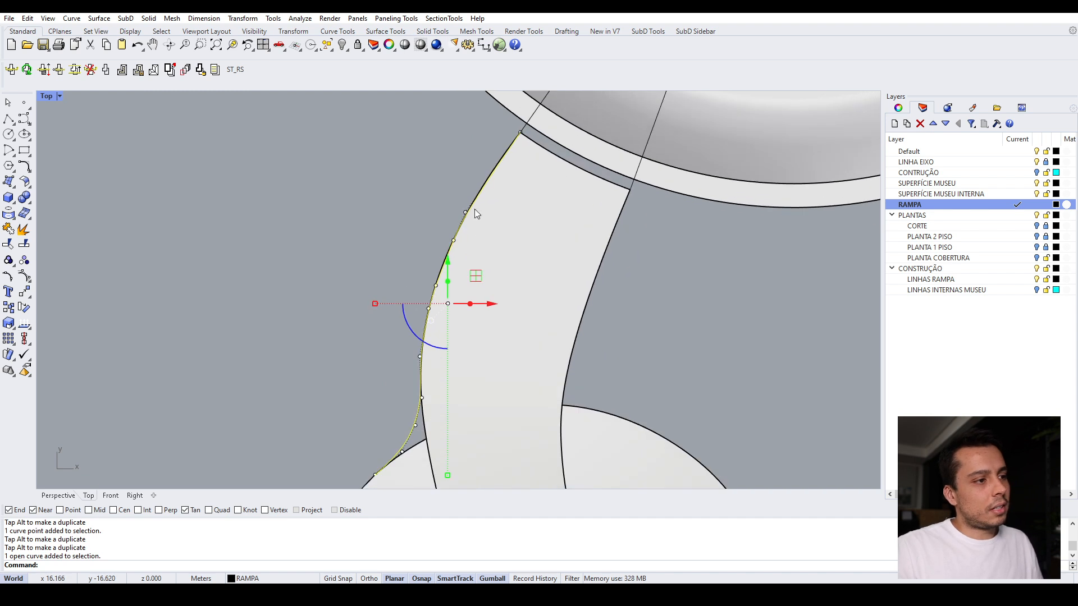
pyautogui.scroll(-3, 436, 271)
pyautogui.scroll(4, 422, 313)
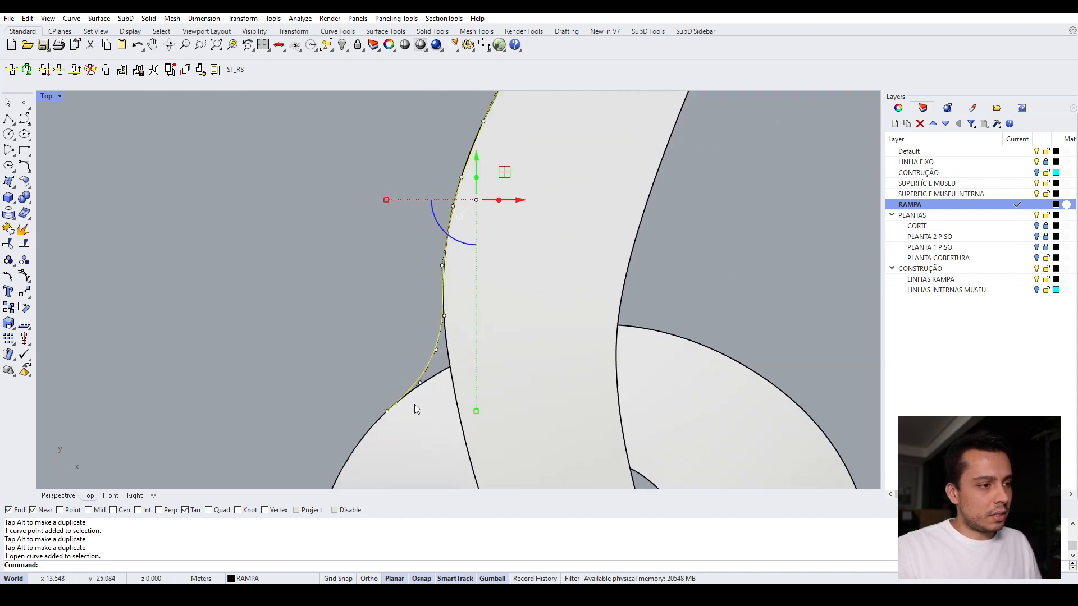
pyautogui.scroll(3, 426, 397)
pyautogui.scroll(-3, 530, 258)
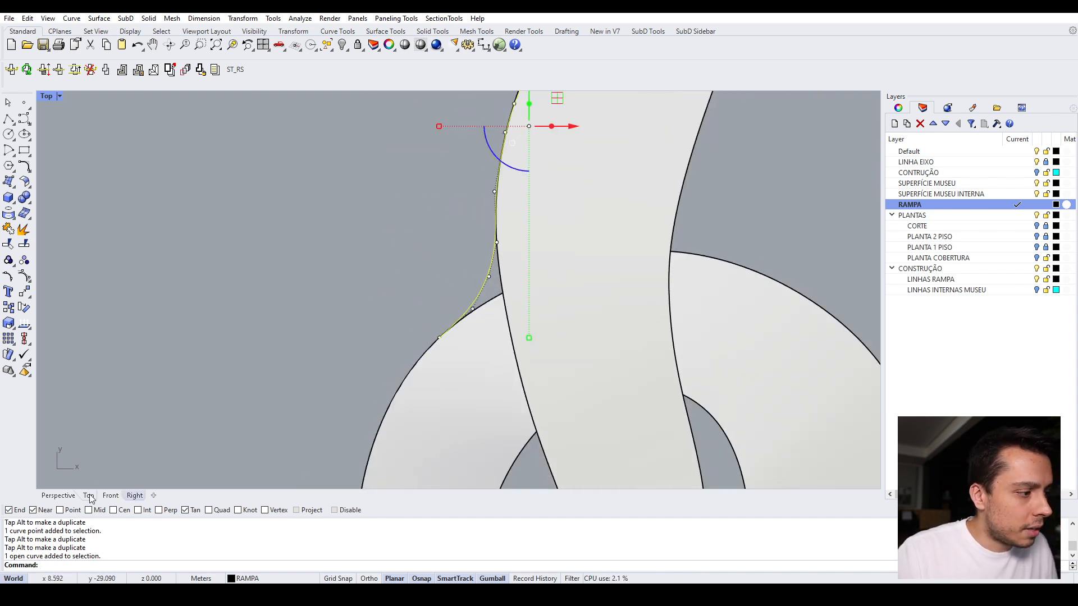
pyautogui.click(60, 497)
pyautogui.moveTo(439, 275); pyautogui.dragTo(395, 209, button='right')
pyautogui.moveTo(491, 251); pyautogui.dragTo(534, 342, button='right')
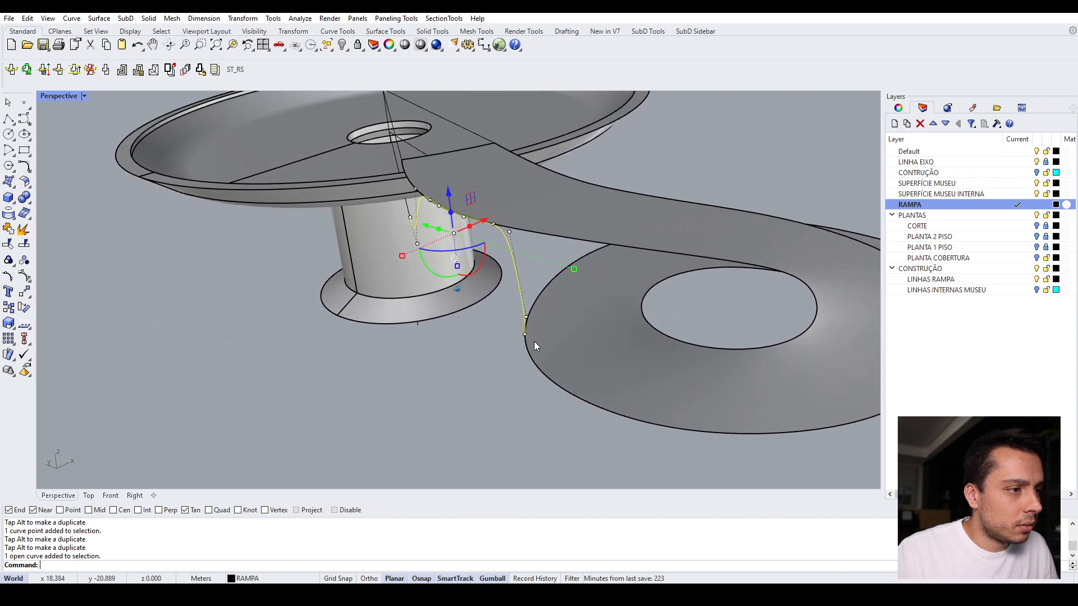
pyautogui.click(466, 375)
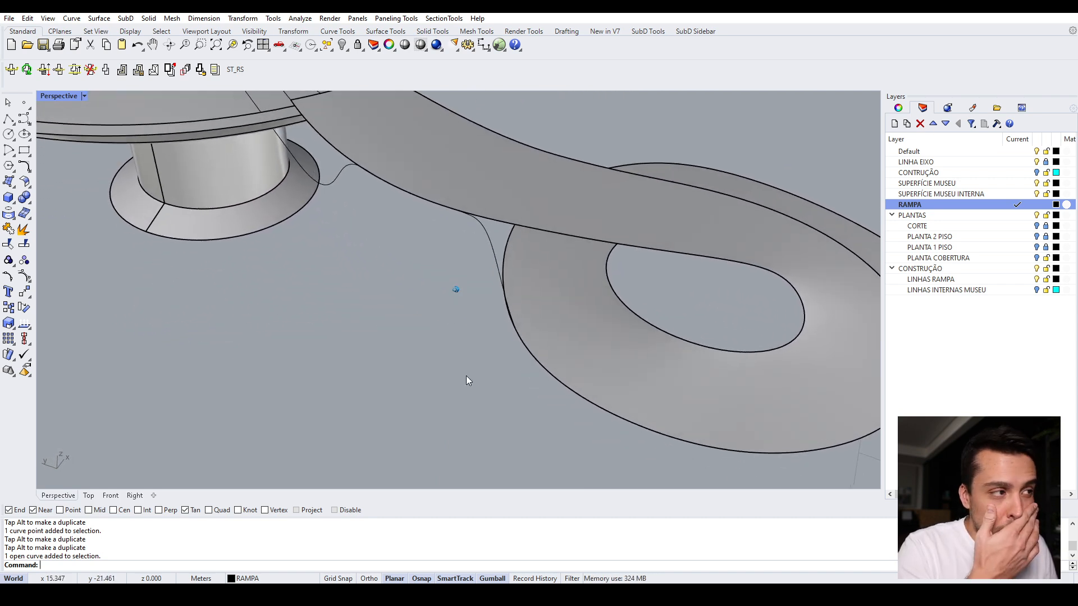
# Step: Use SetPt to set the edge curve's control points to the height of the lowered guide curve's end
pyautogui.click(509, 302)
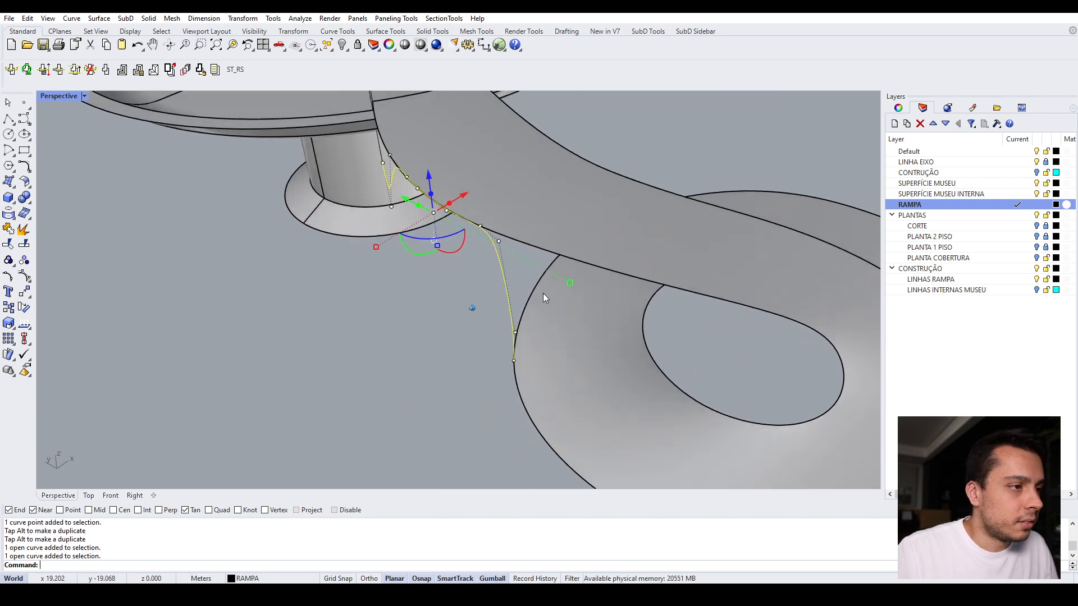
pyautogui.press('Return')
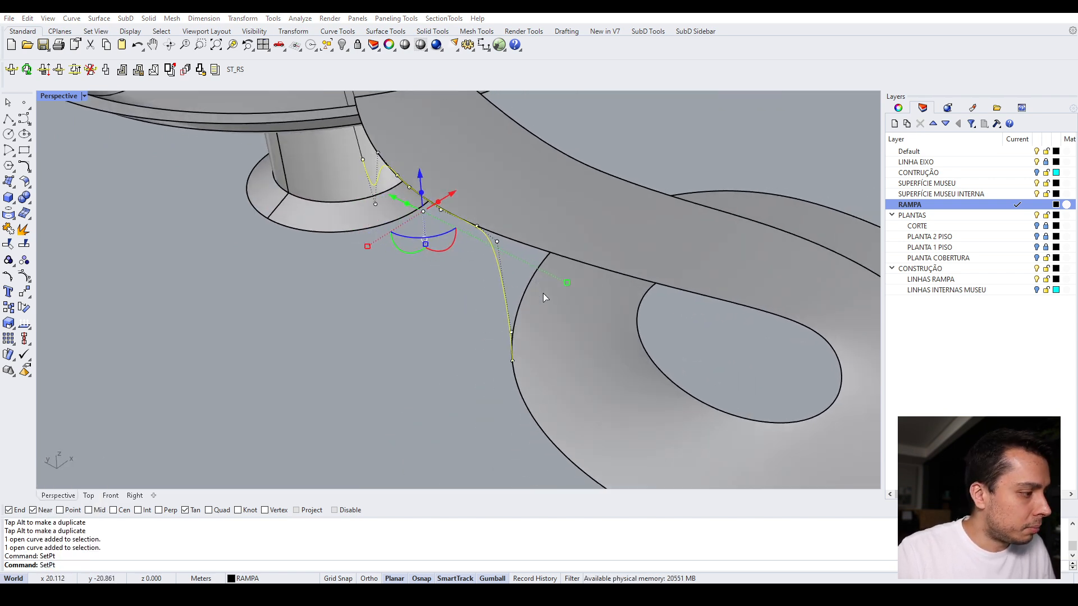
pyautogui.press('Return')
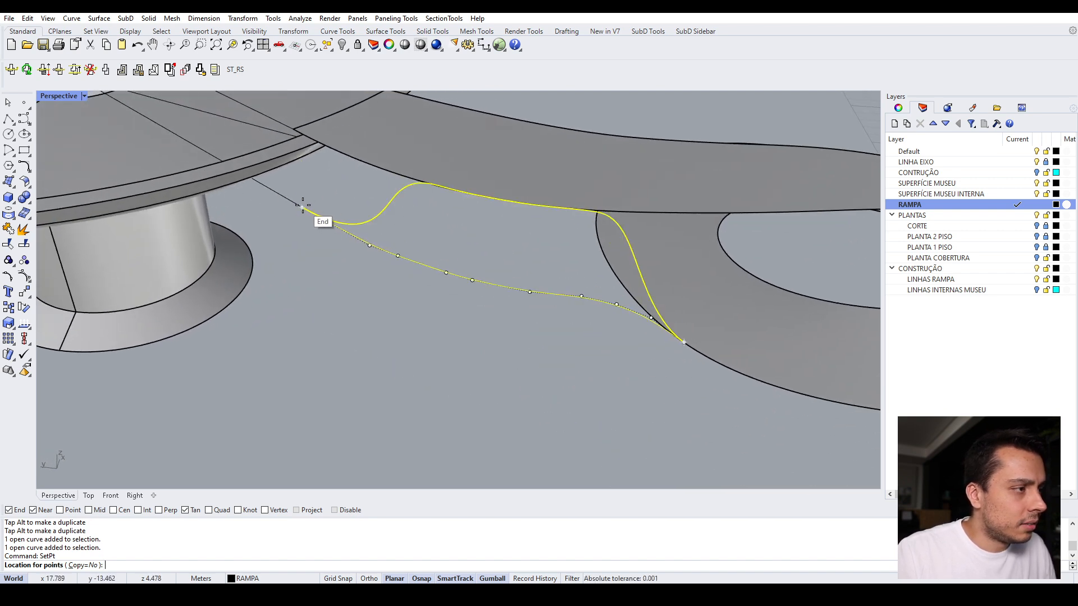
pyautogui.click(302, 206)
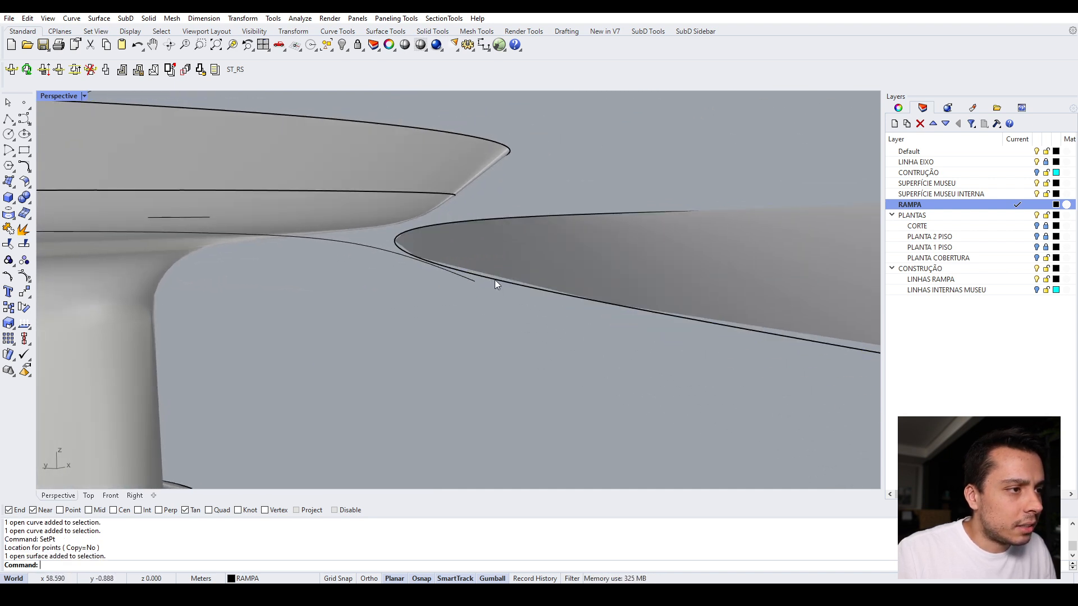
pyautogui.click(510, 288)
pyautogui.click(527, 310)
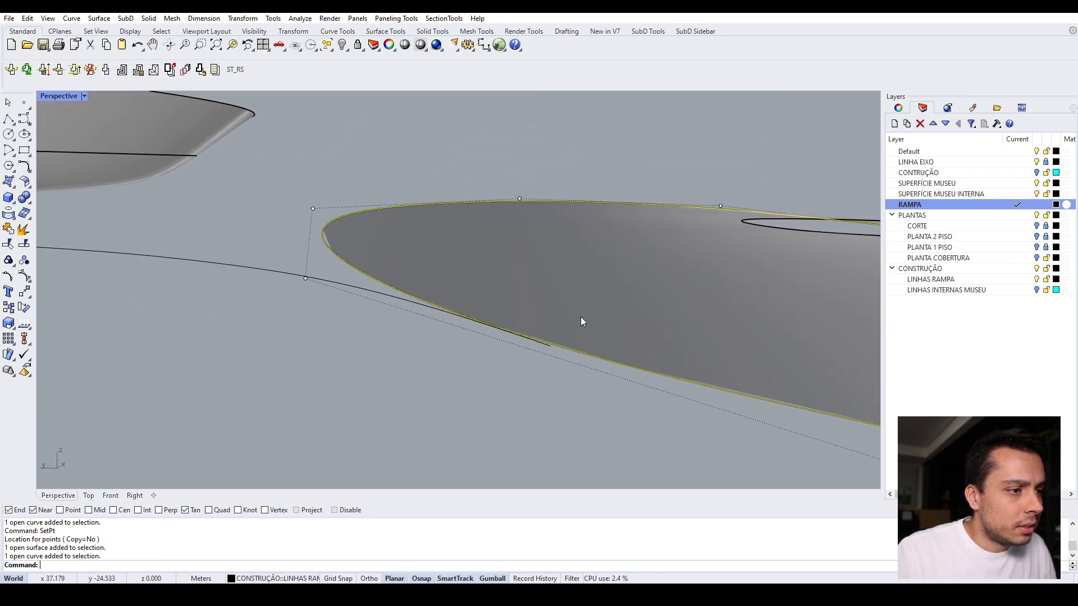
pyautogui.click(486, 359)
pyautogui.press('Escape')
pyautogui.press('Escape')
# Step: Move the edge curve's control points nearest the loop so the curve runs smoothly onto the loop's outer edge in 3D
pyautogui.click(489, 342)
pyautogui.click(563, 367)
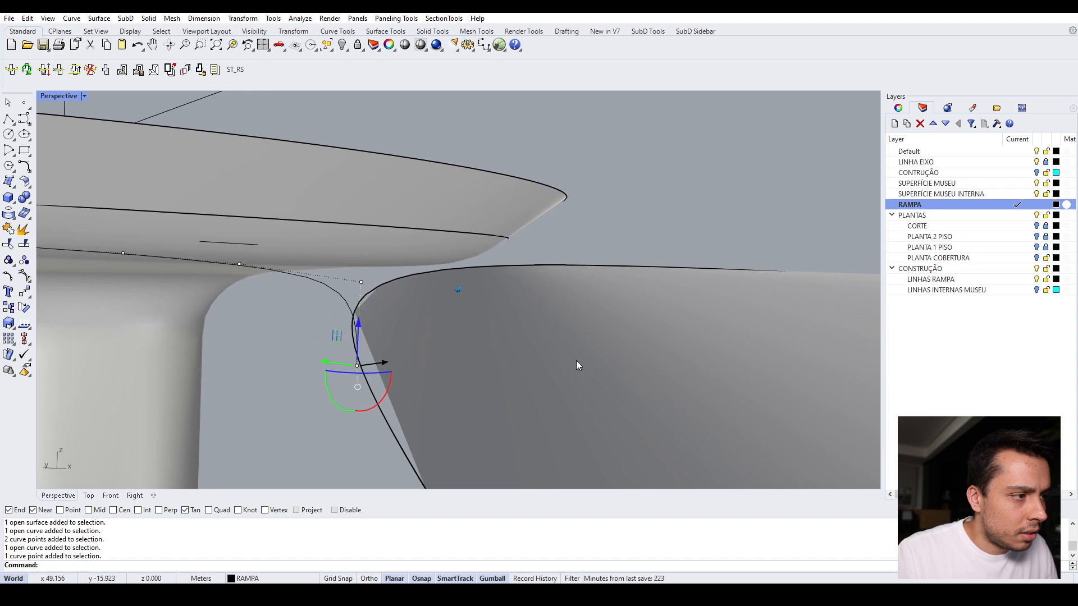
pyautogui.moveTo(506, 362); pyautogui.dragTo(507, 340)
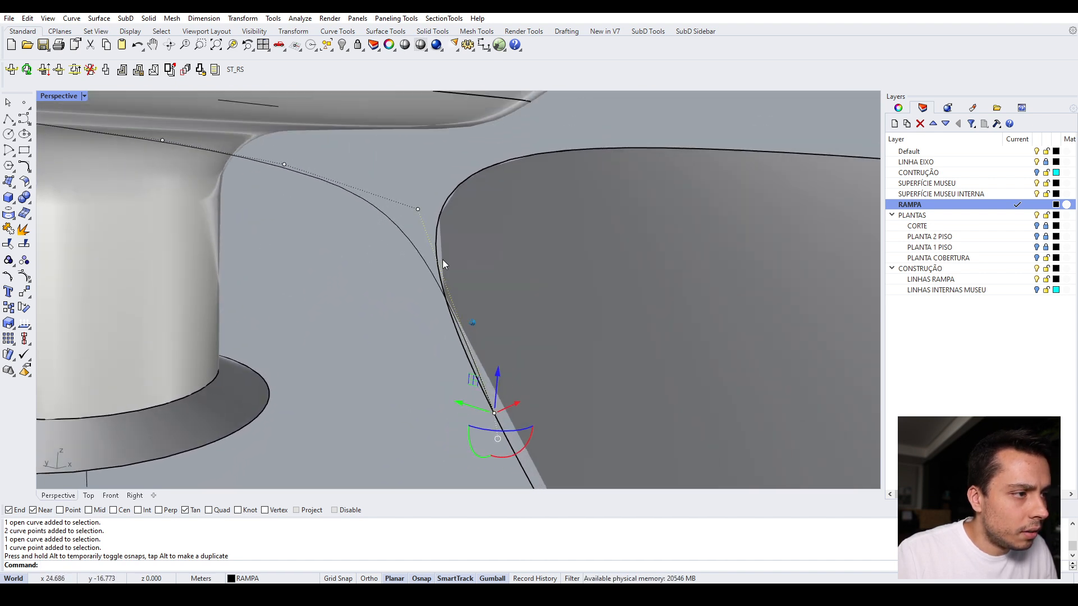
pyautogui.moveTo(382, 289); pyautogui.dragTo(444, 186)
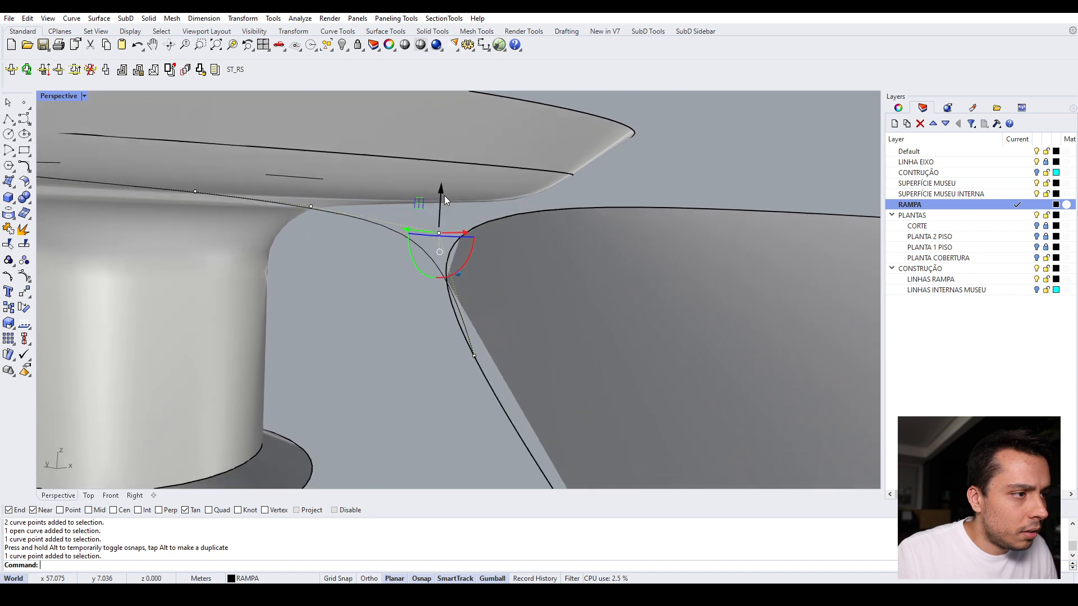
pyautogui.moveTo(425, 197); pyautogui.dragTo(405, 198)
pyautogui.click(428, 346)
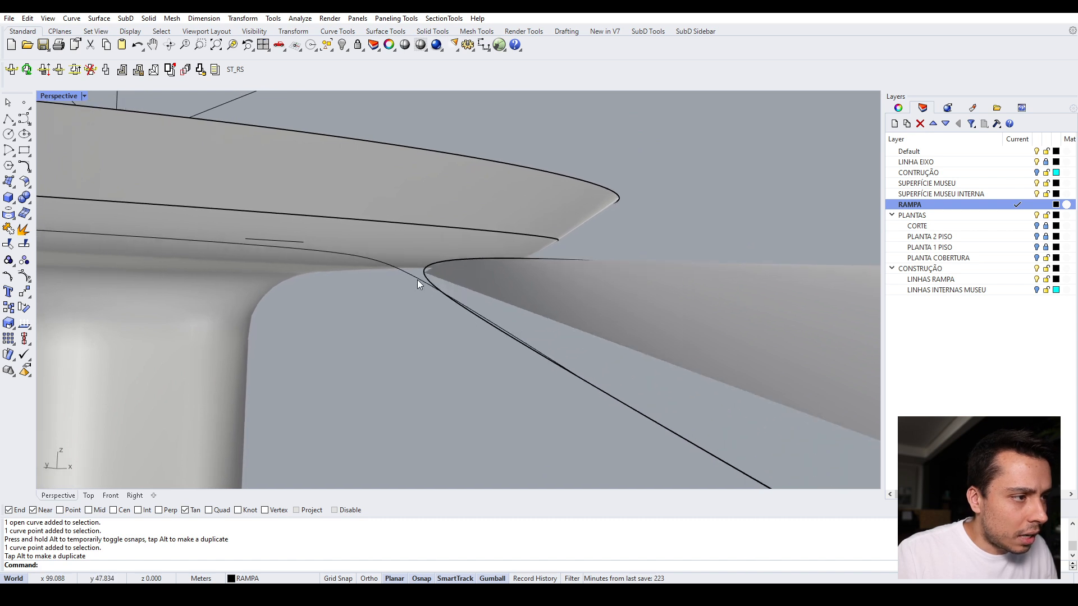
pyautogui.click(417, 280)
pyautogui.click(433, 230)
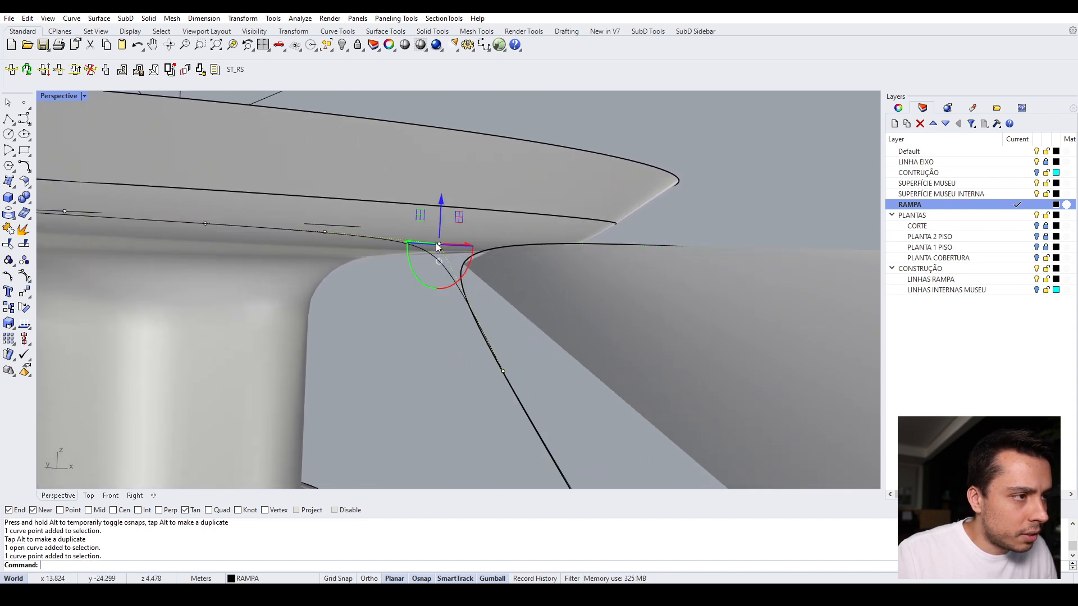
pyautogui.moveTo(430, 147); pyautogui.dragTo(415, 146)
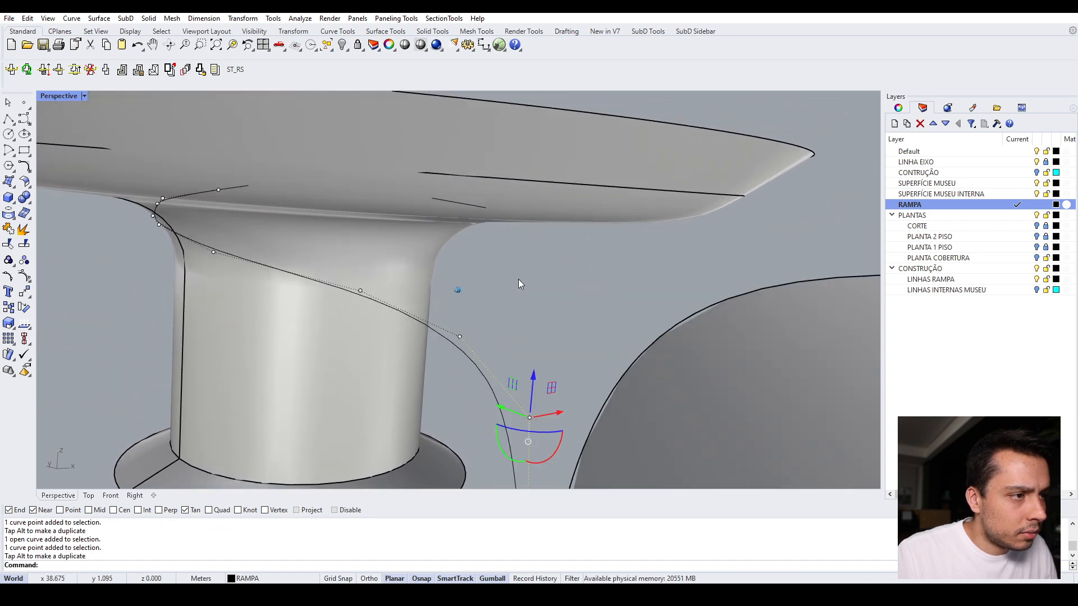
# Step: Check in plan how the edge curve meets the outer edge of the ramp loop
pyautogui.click(88, 495)
pyautogui.scroll(18, 446, 323)
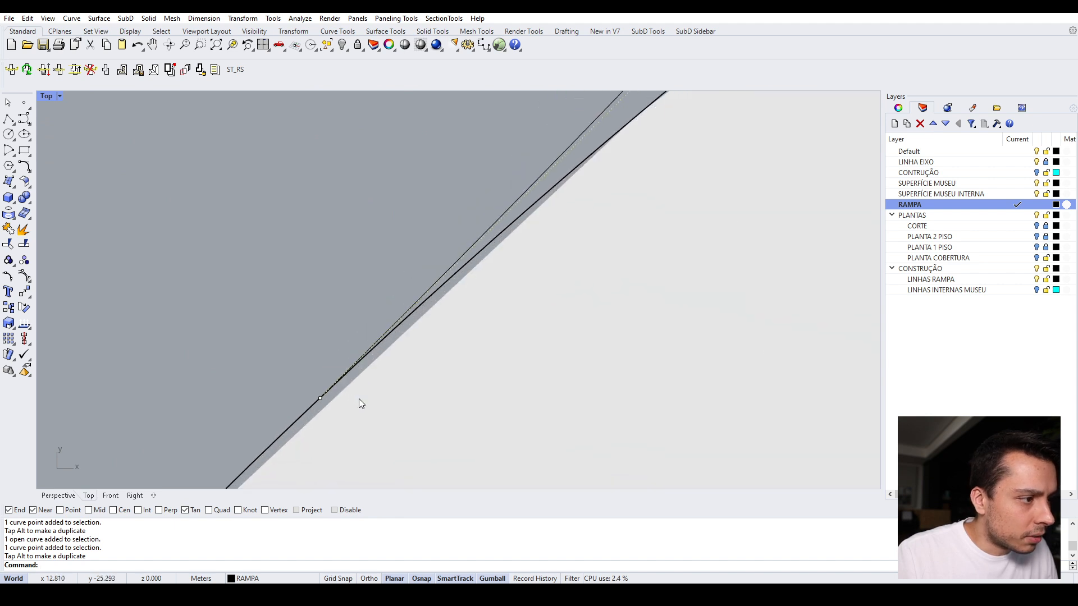
pyautogui.scroll(-3, 359, 399)
pyautogui.scroll(-5, 389, 308)
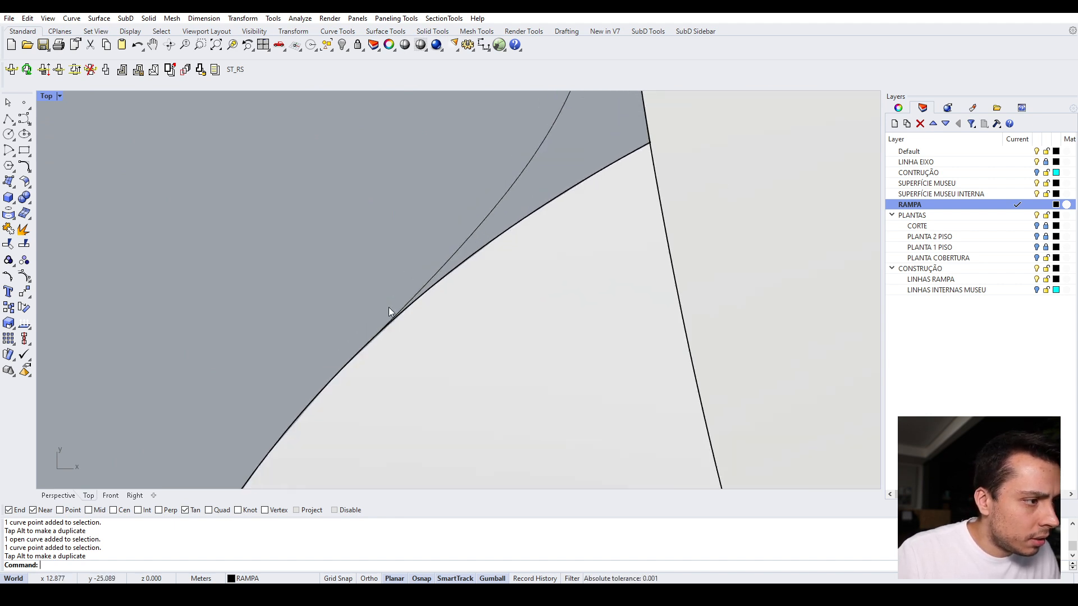
pyautogui.scroll(-2, 433, 371)
pyautogui.click(58, 495)
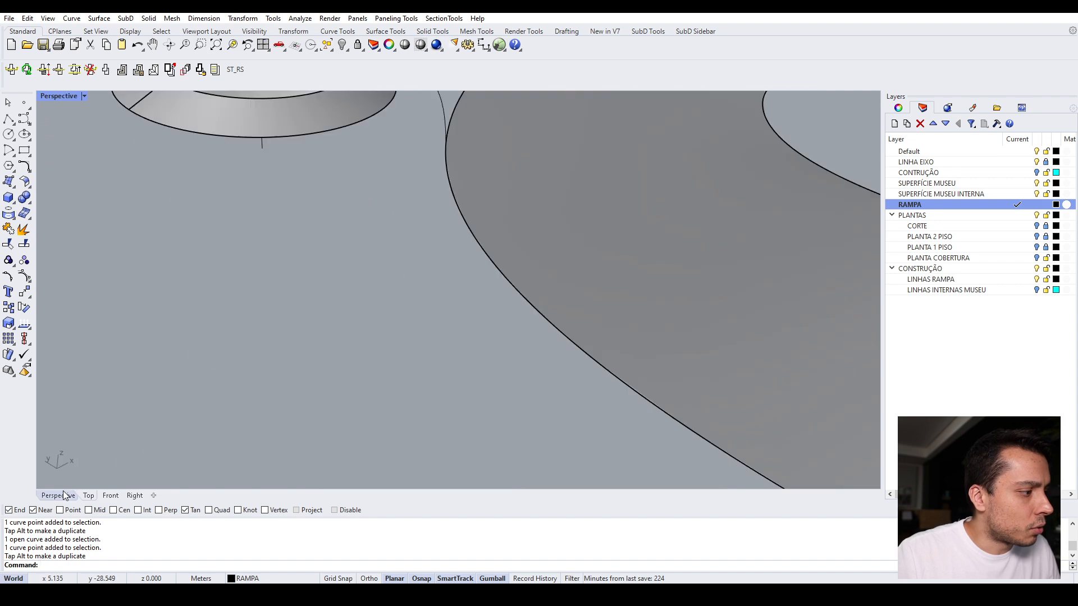
# Step: Examine the lower edge curve, the ramp loop and the guide lines under the slab from several angles in 3D
pyautogui.scroll(-3, 526, 267)
pyautogui.scroll(3, 505, 262)
pyautogui.click(460, 249)
pyautogui.click(500, 220)
pyautogui.moveTo(500, 220); pyautogui.dragTo(504, 295, button='right')
pyautogui.scroll(-3, 504, 295)
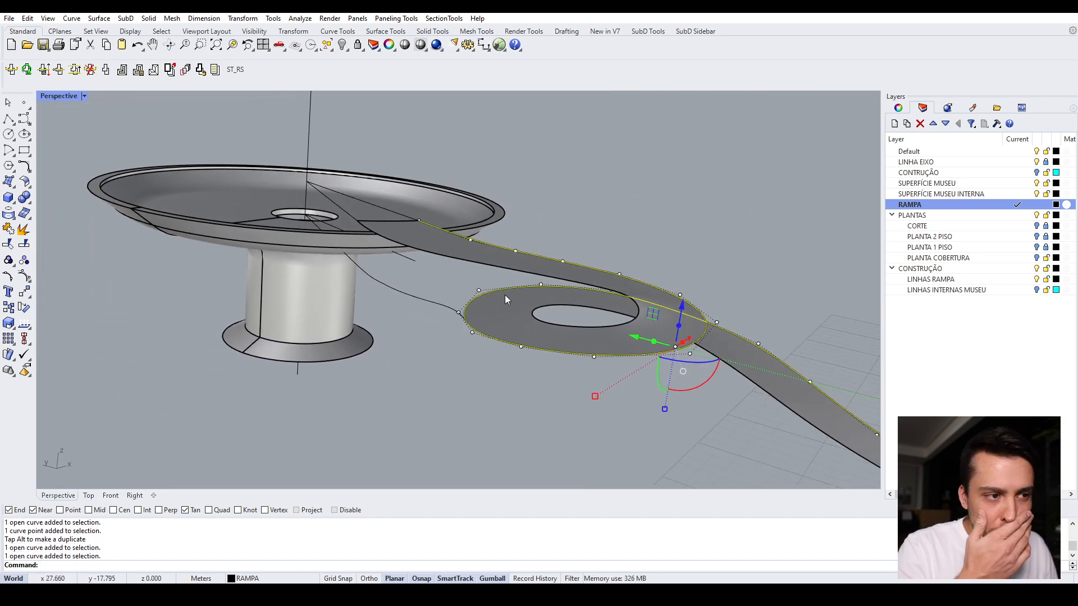
pyautogui.scroll(-3, 505, 294)
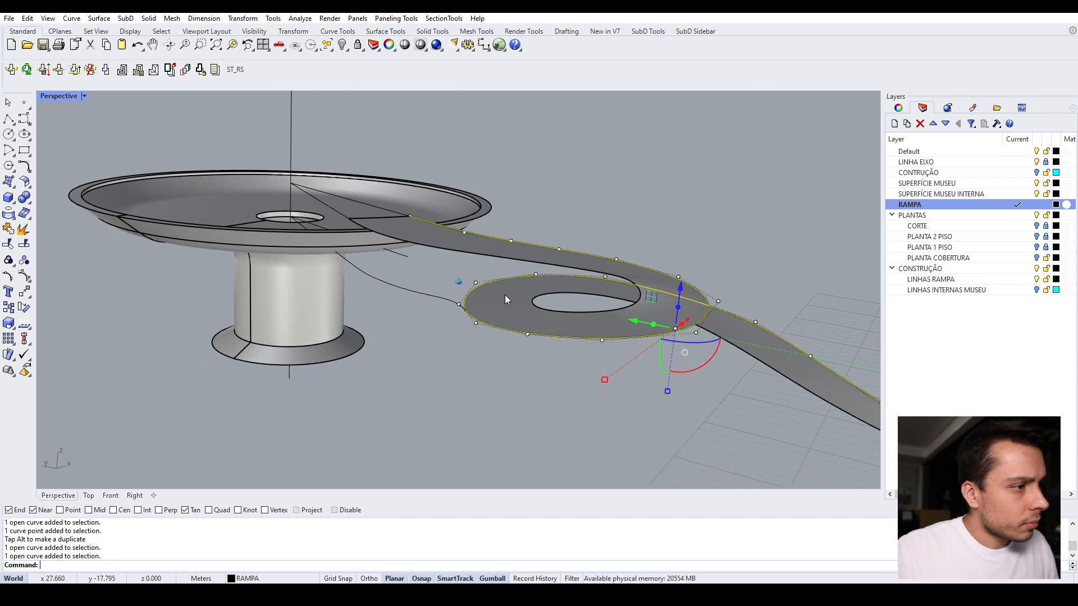
pyautogui.click(427, 332)
pyautogui.moveTo(426, 333); pyautogui.dragTo(486, 350, button='right')
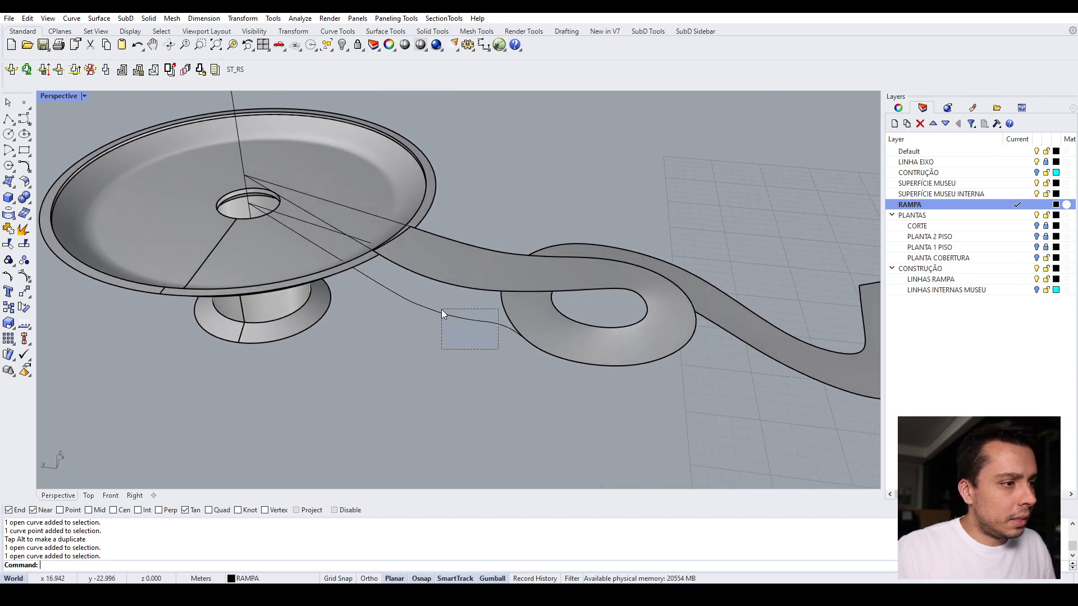
pyautogui.moveTo(441, 308); pyautogui.dragTo(441, 308)
pyautogui.moveTo(440, 309); pyautogui.dragTo(445, 407, button='right')
pyautogui.click(447, 406)
pyautogui.scroll(2, 484, 298)
pyautogui.moveTo(484, 297); pyautogui.dragTo(464, 305, button='right')
pyautogui.click(454, 305)
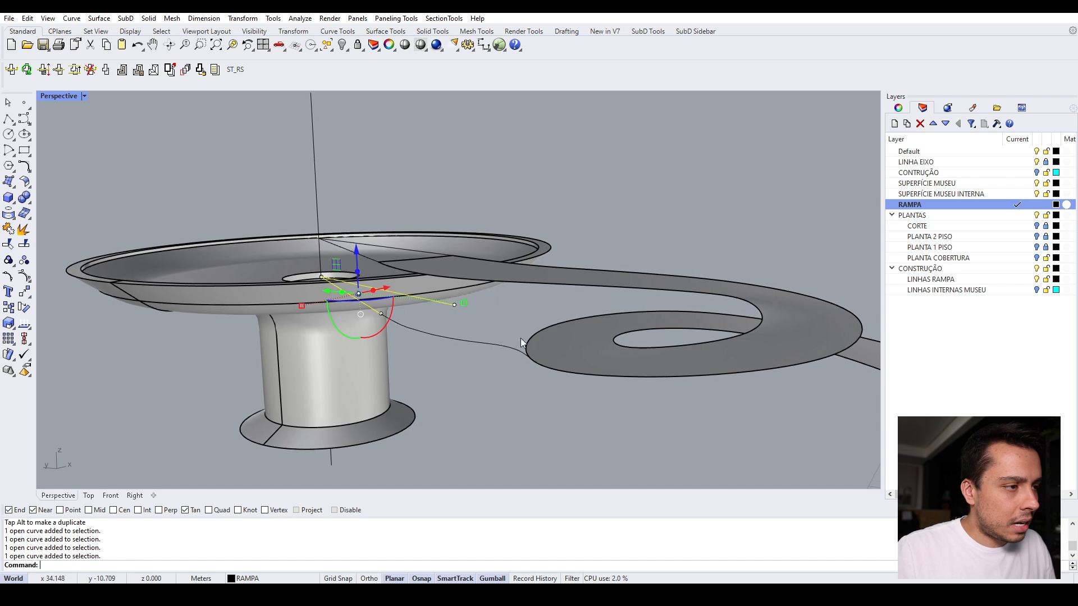
pyautogui.click(494, 303)
pyautogui.scroll(4, 494, 304)
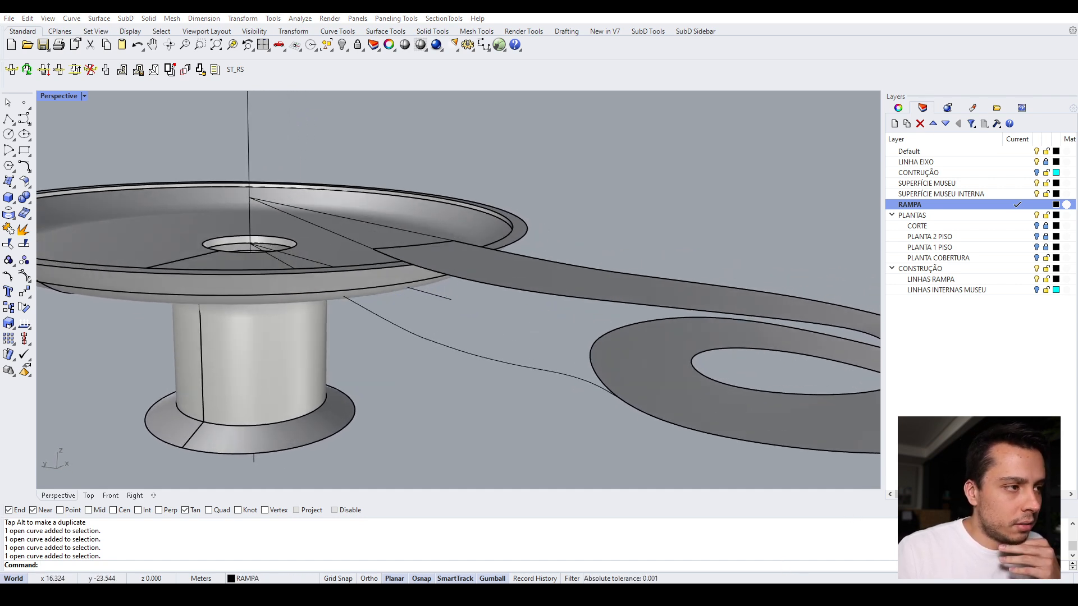
# Step: Switch to the photo viewer and study the reference photos of where the ramp meets the museum, then return to Rhino
pyautogui.hotkey('alt', 'Tab')
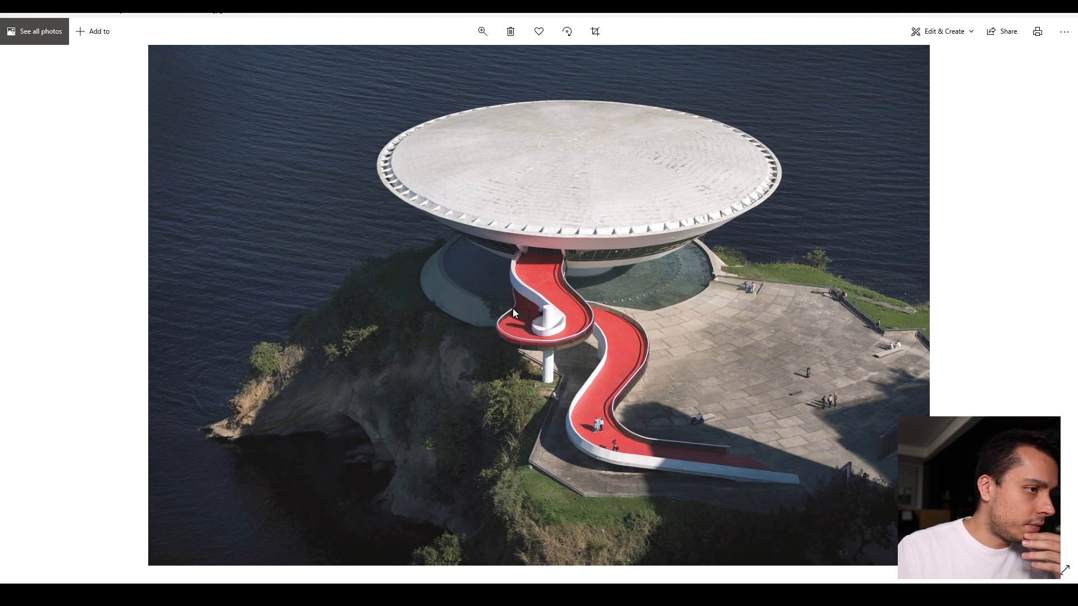
pyautogui.press('Right')
pyautogui.press('Right')
pyautogui.press('Left')
pyautogui.scroll(2, 513, 335)
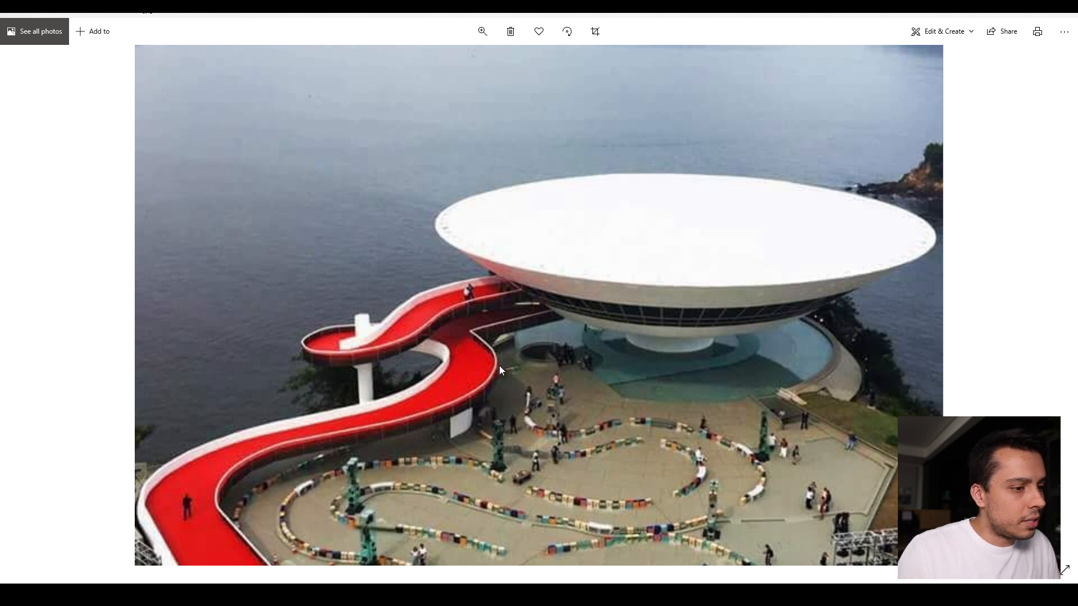
pyautogui.scroll(-3, 477, 381)
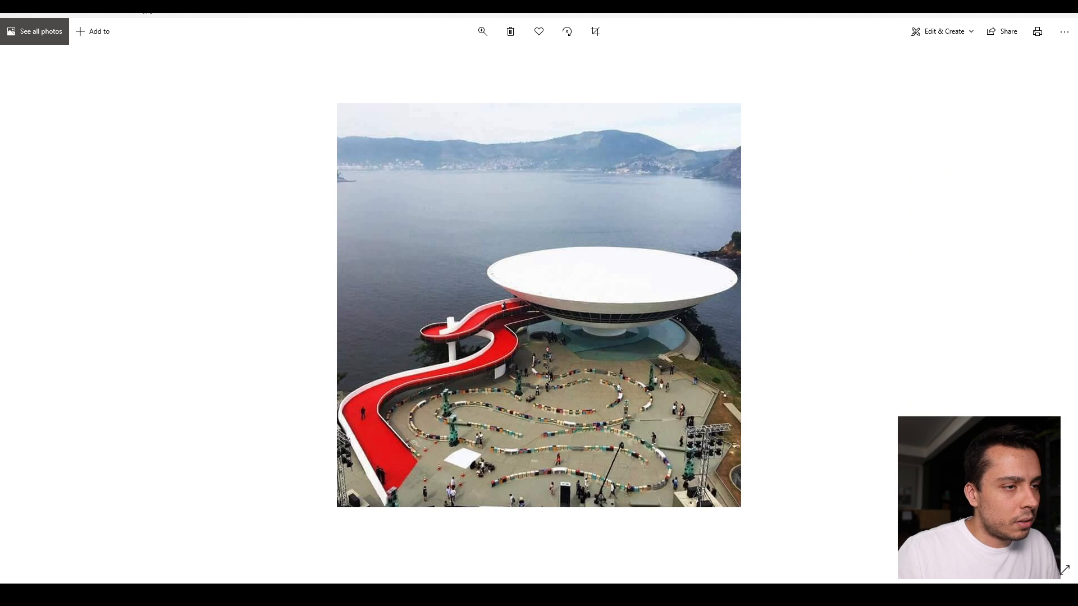
pyautogui.click(1017, 4)
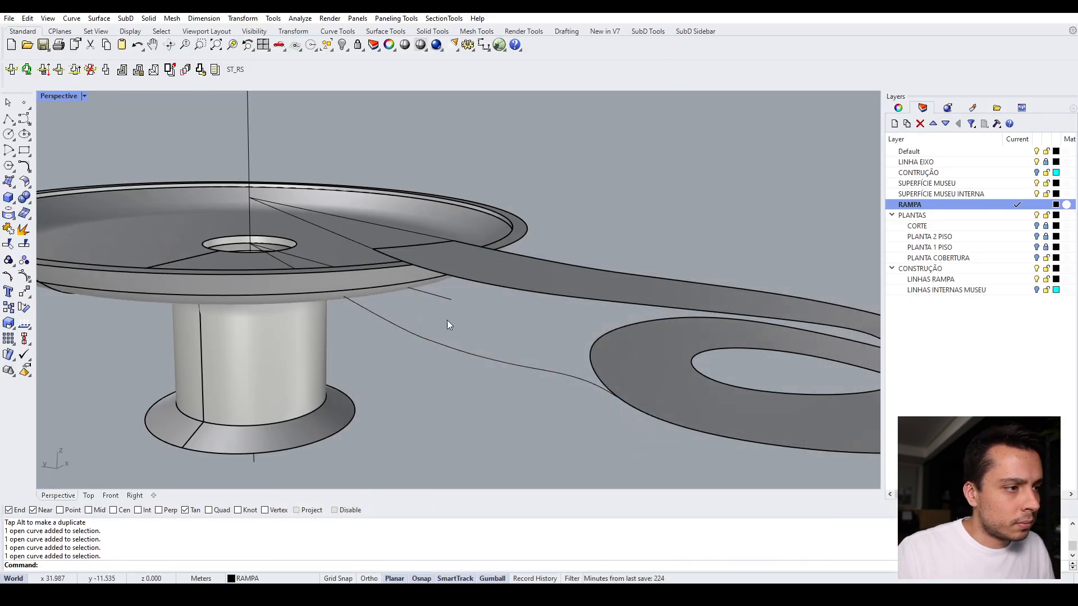
pyautogui.click(592, 346)
pyautogui.click(653, 386)
pyautogui.moveTo(545, 420); pyautogui.dragTo(673, 304)
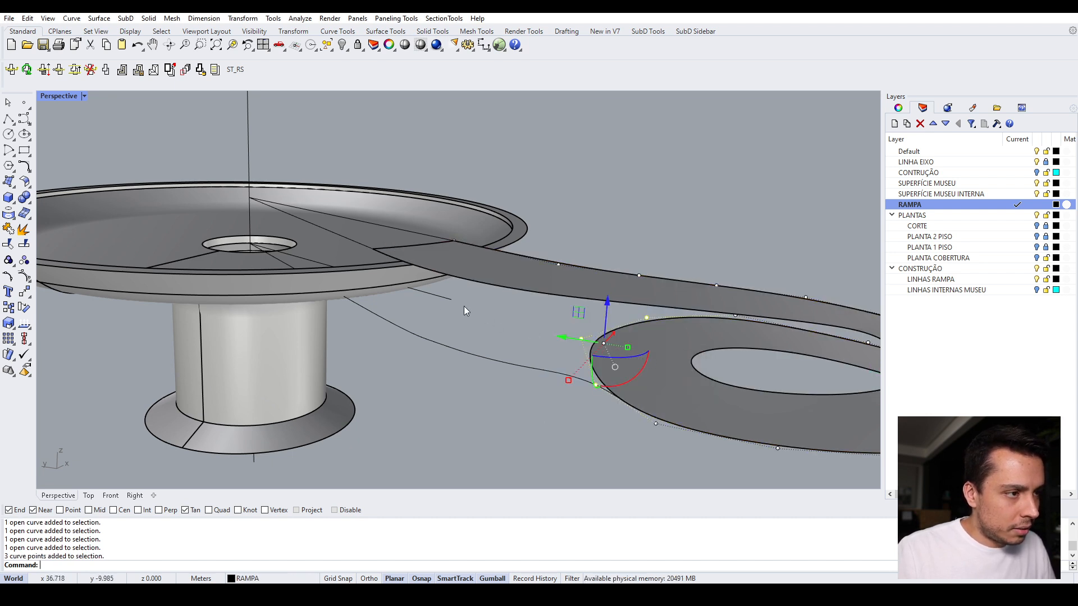
pyautogui.press('Escape')
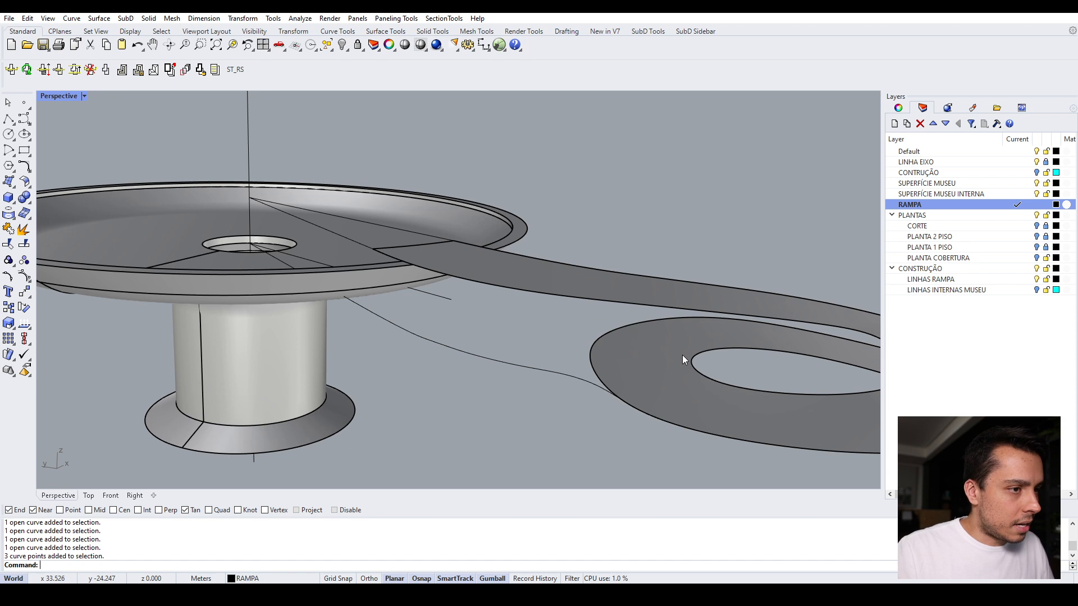
# Step: Extend the short lowered guide line with the Natural type, using the ramp loop's outer edge curve as the boundary
pyautogui.write('Extend')
pyautogui.press('Return')
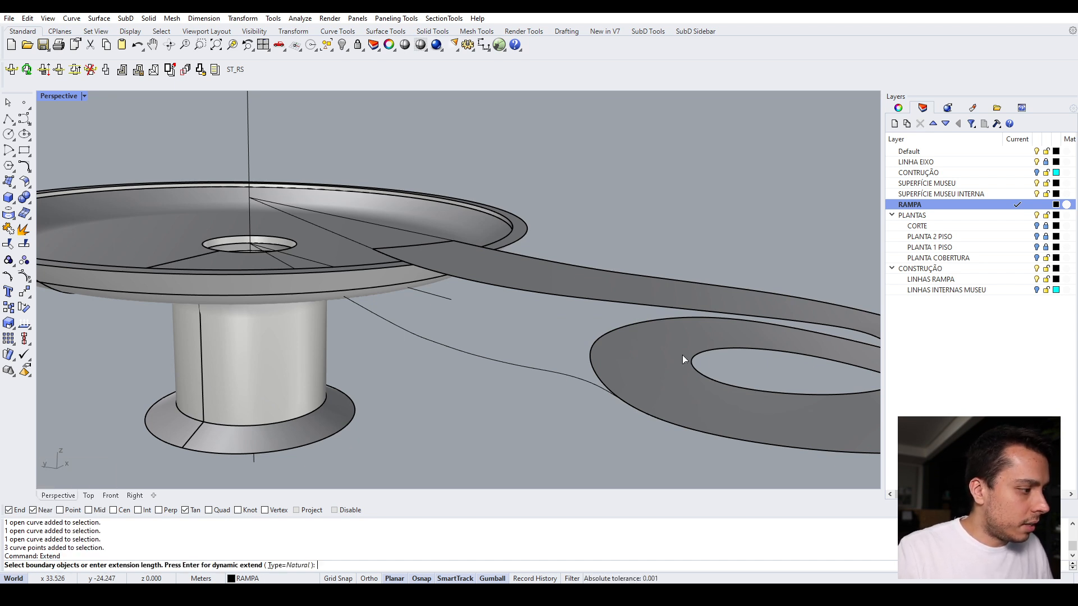
pyautogui.click(594, 343)
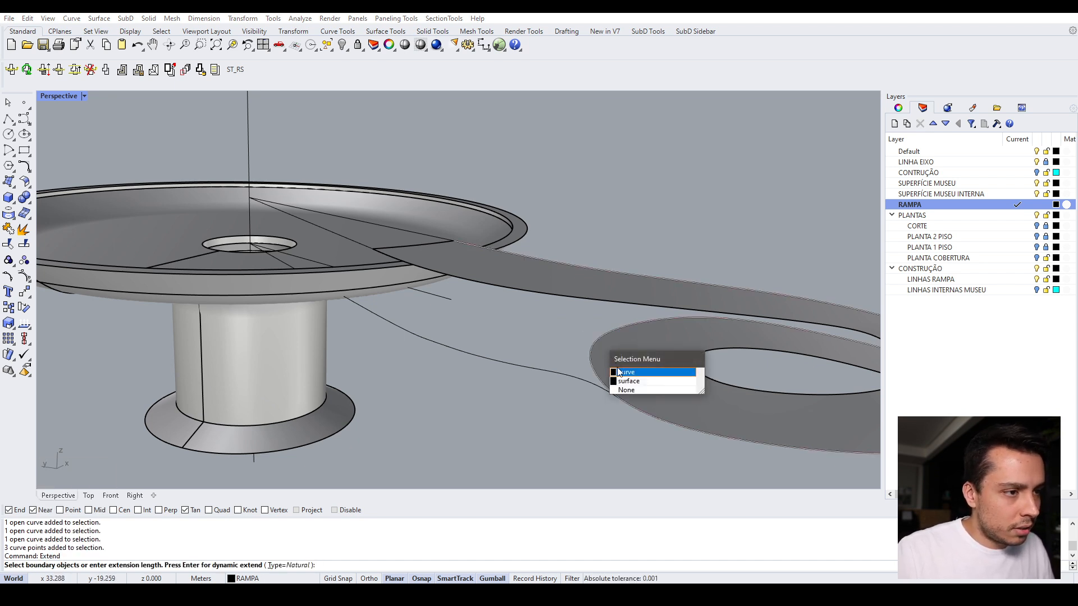
pyautogui.click(629, 375)
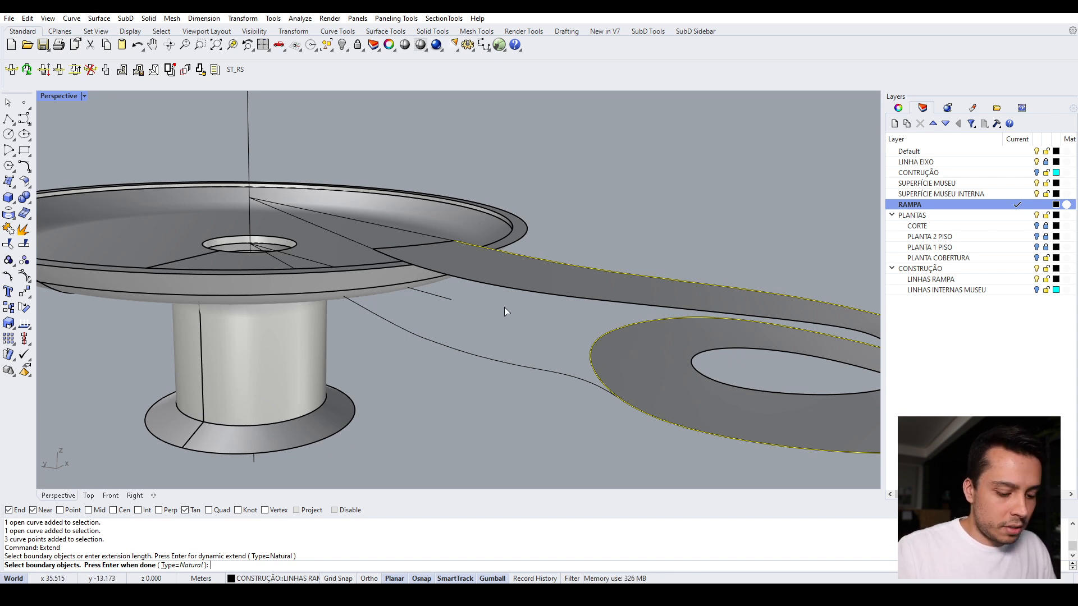
pyautogui.press('Return')
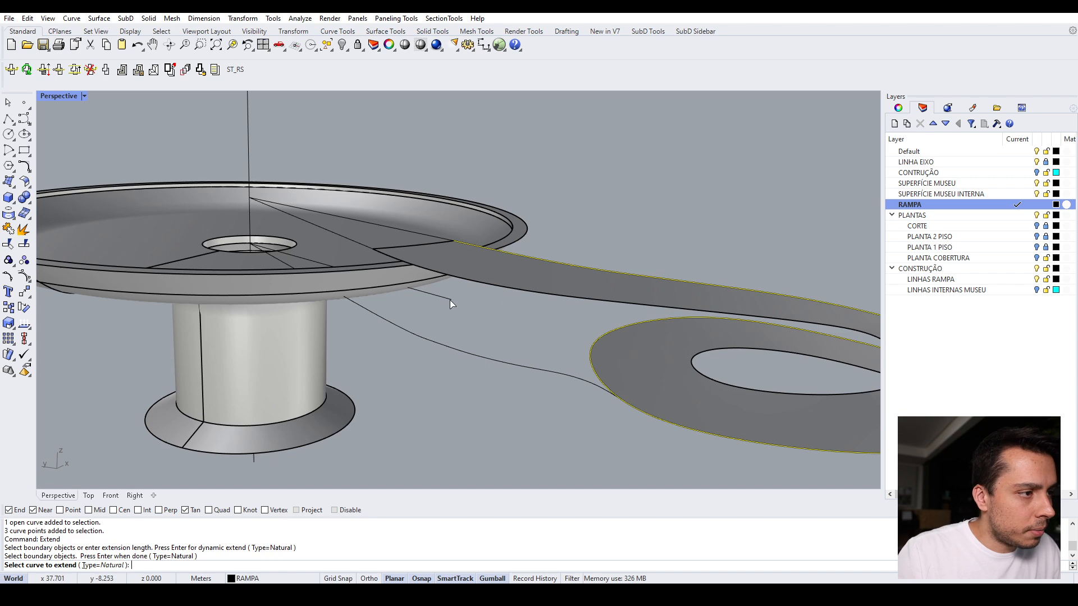
pyautogui.click(450, 299)
pyautogui.moveTo(633, 348); pyautogui.dragTo(635, 323, button='right')
pyautogui.moveTo(578, 349); pyautogui.dragTo(508, 371, button='right')
pyautogui.press('Return')
# Step: Inspect the extended guide line and the lower edge curve together where they run from the slab towards the loop
pyautogui.moveTo(529, 399); pyautogui.dragTo(466, 294)
pyautogui.moveTo(505, 339)
pyautogui.mouseDown(button='right')
pyautogui.moveTo(524, 353)
pyautogui.moveTo(494, 355)
pyautogui.mouseUp(button='right')
pyautogui.press('Escape')
pyautogui.moveTo(518, 369); pyautogui.dragTo(494, 306)
pyautogui.scroll(-3, 567, 342)
pyautogui.moveTo(604, 339); pyautogui.dragTo(578, 292, button='right')
pyautogui.scroll(4, 470, 317)
pyautogui.press('Escape')
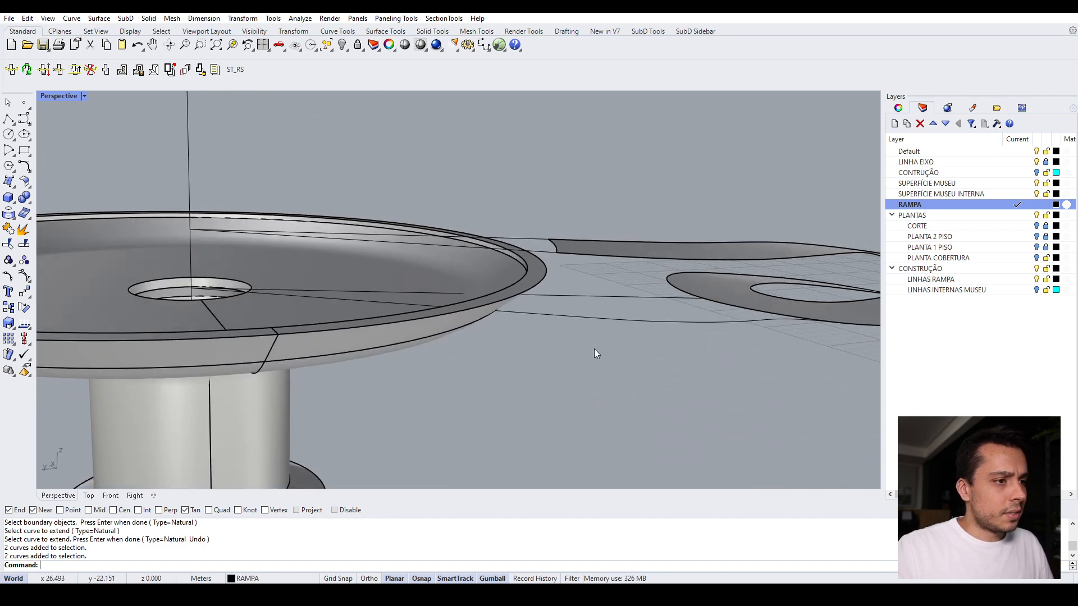
pyautogui.moveTo(592, 351); pyautogui.dragTo(570, 284)
pyautogui.scroll(5, 478, 331)
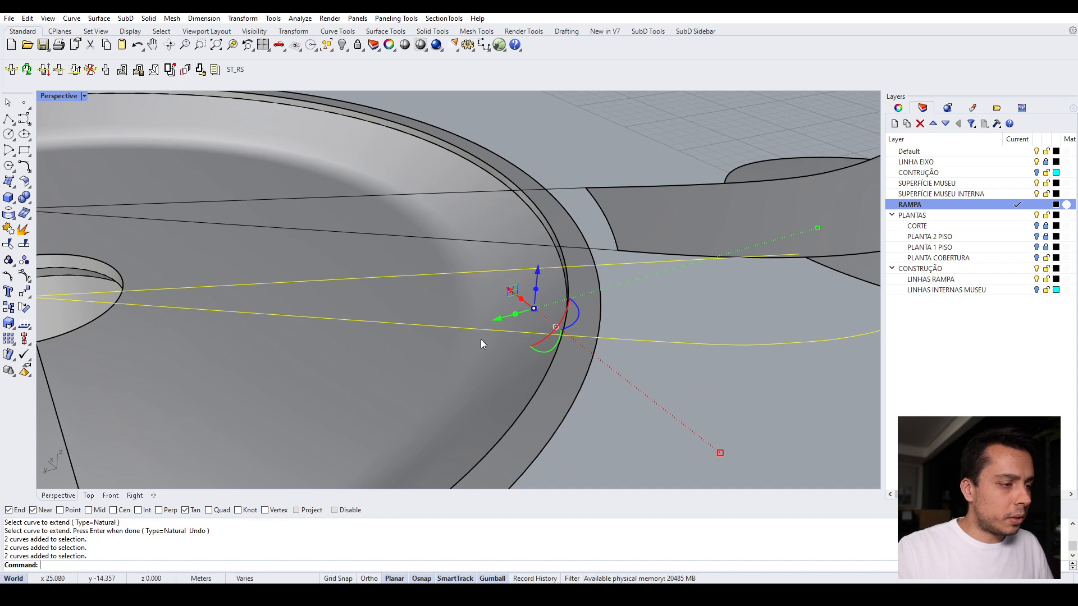
pyautogui.scroll(2, 479, 326)
pyautogui.press('Escape')
pyautogui.scroll(-2, 520, 254)
pyautogui.moveTo(473, 312); pyautogui.dragTo(511, 245, button='right')
pyautogui.scroll(-5, 520, 258)
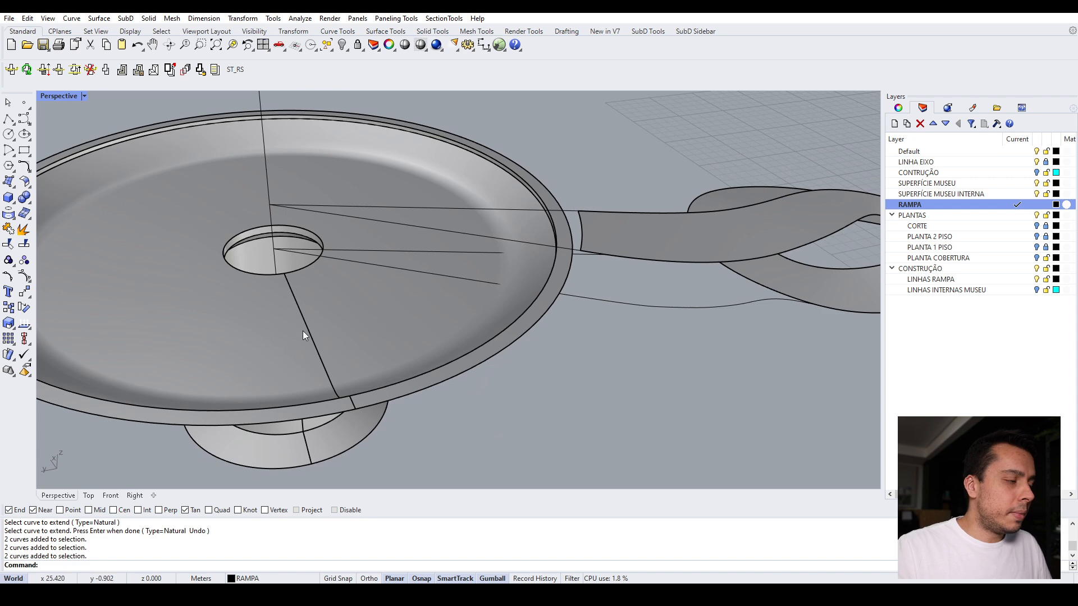
# Step: Extract a U-direction isocurve from the slab's inner surface, placed at the end of the lower guide line near the rim
pyautogui.click(14, 220)
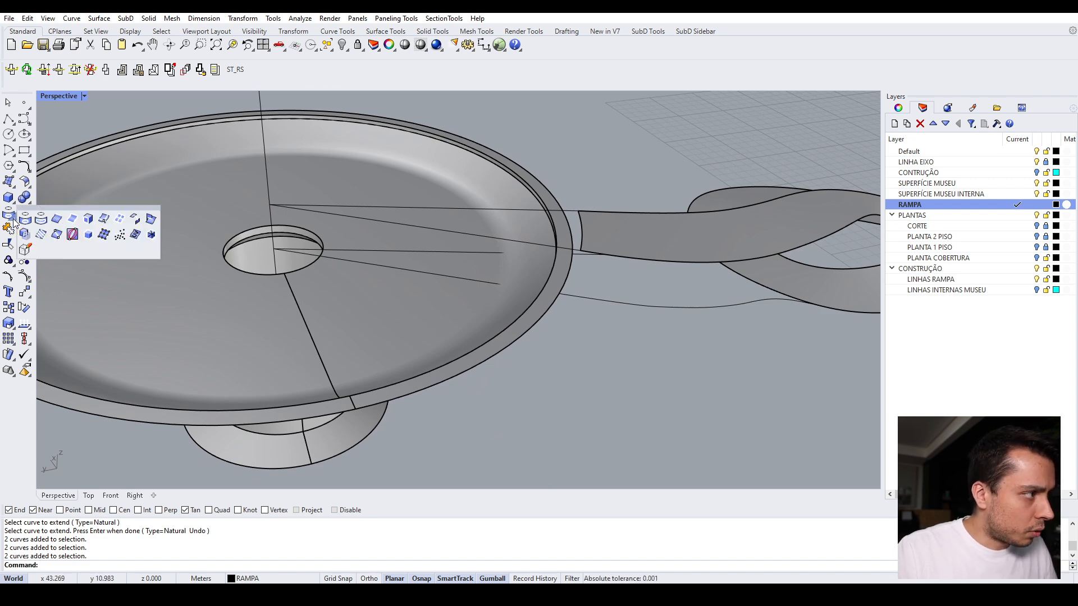
pyautogui.click(105, 219)
pyautogui.click(375, 305)
pyautogui.scroll(-3, 393, 309)
pyautogui.scroll(5, 405, 316)
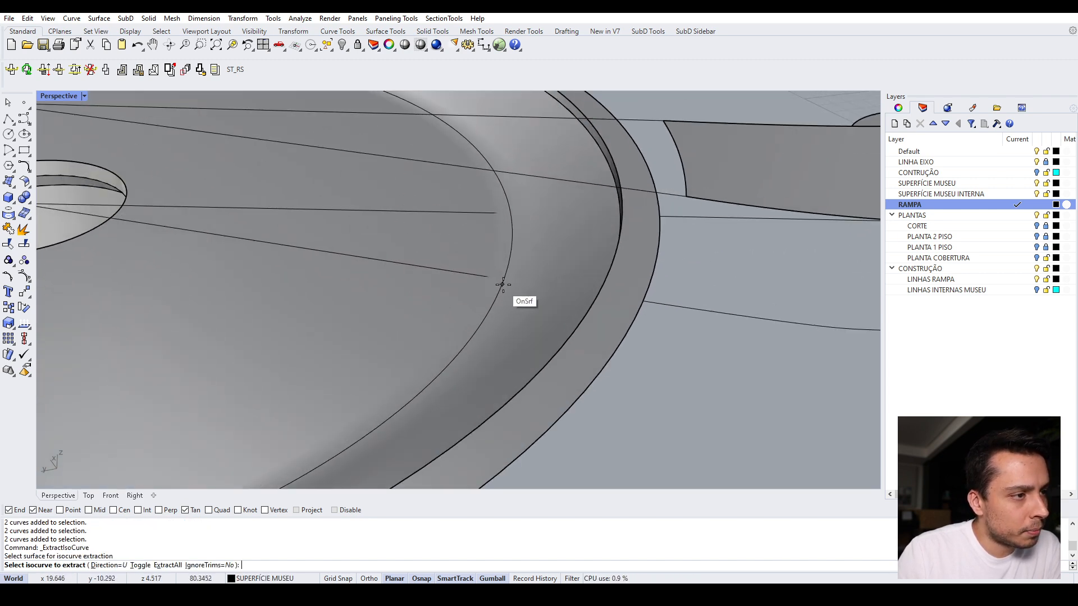
pyautogui.scroll(5, 504, 286)
pyautogui.scroll(-4, 596, 305)
pyautogui.scroll(-2, 591, 304)
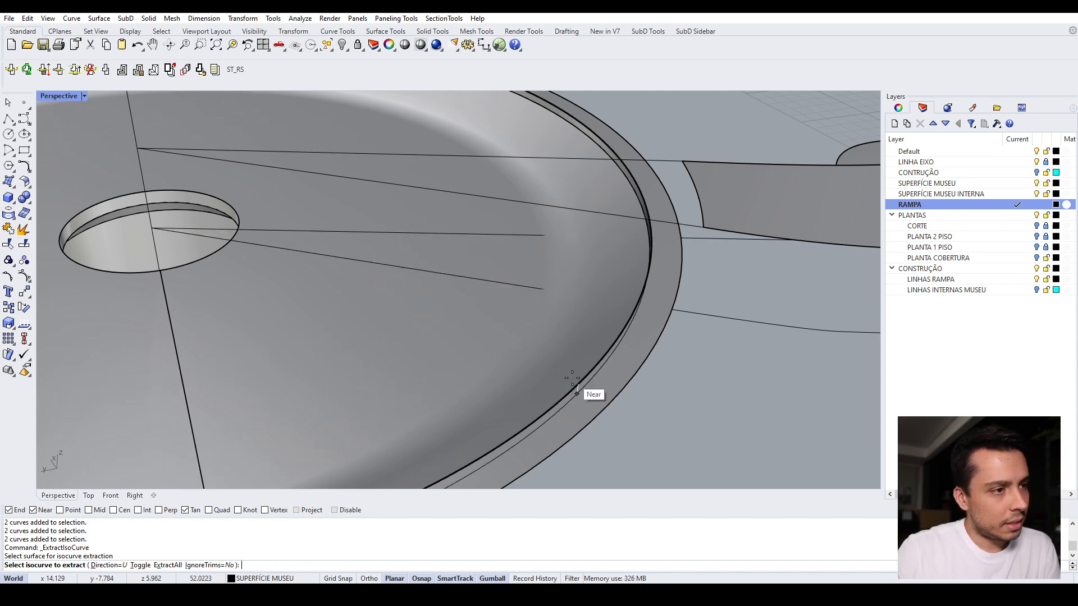
pyautogui.moveTo(420, 357); pyautogui.dragTo(384, 330, button='right')
pyautogui.scroll(6, 385, 330)
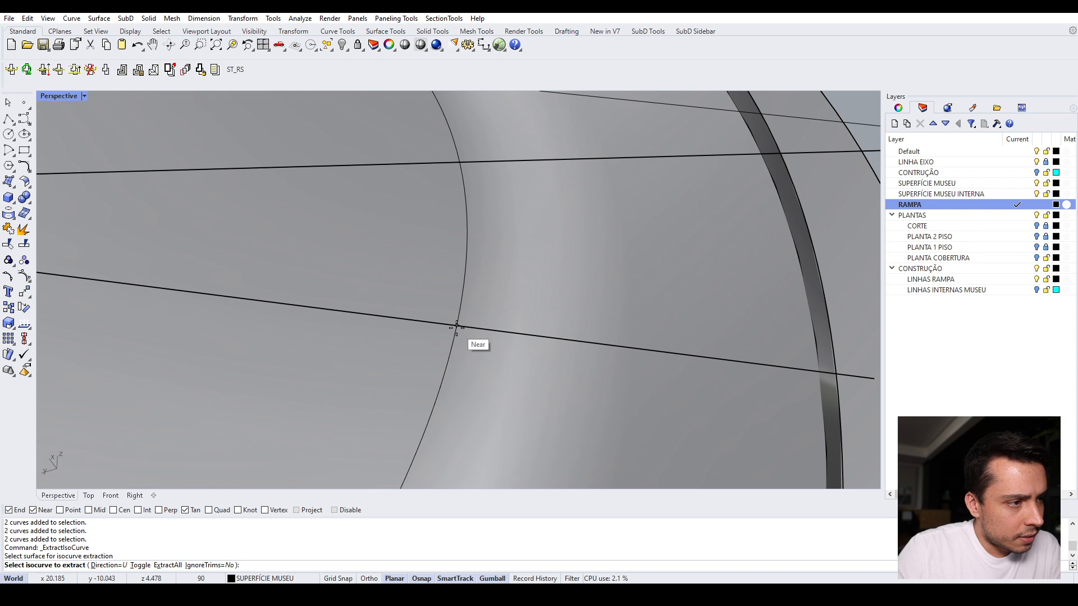
pyautogui.scroll(-6, 456, 327)
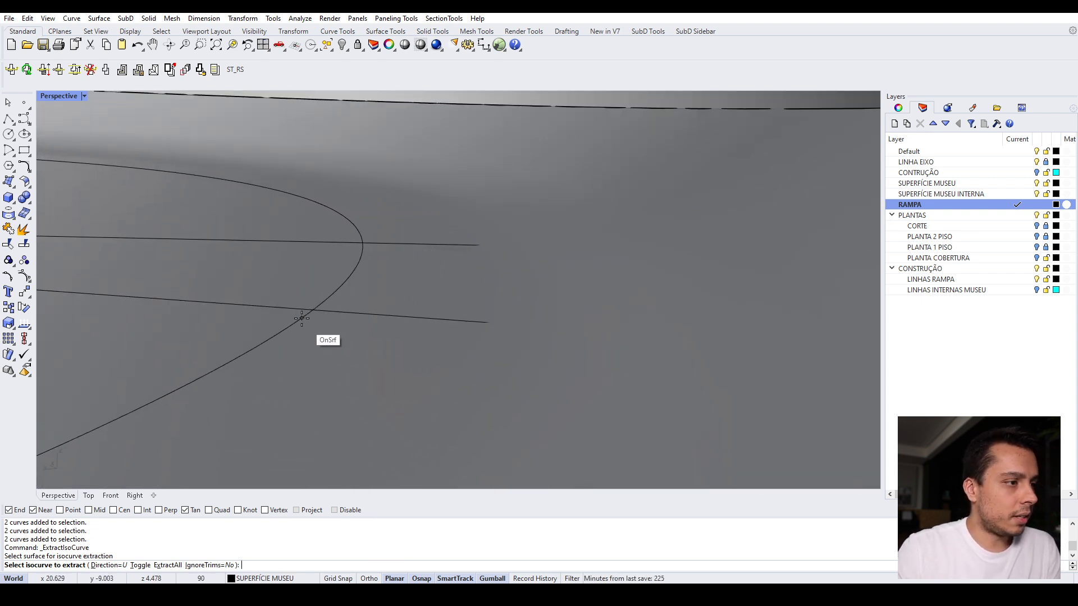
pyautogui.scroll(-2, 349, 322)
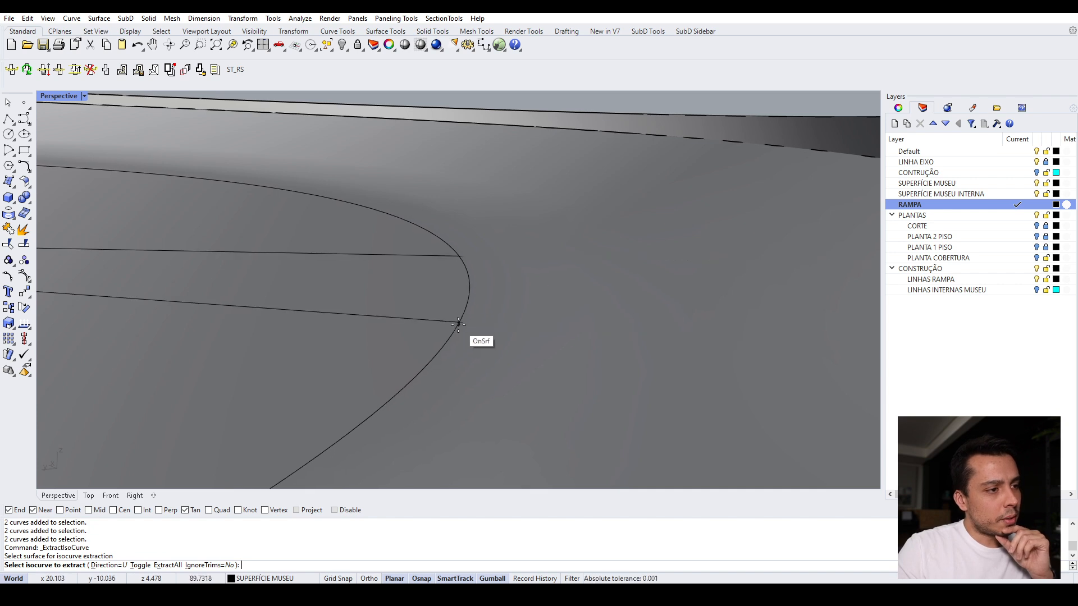
pyautogui.click(455, 321)
pyautogui.press('Return')
# Step: Split the extracted slab isocurve, using the two lower ramp edge curves as cutting objects
pyautogui.scroll(-3, 456, 309)
pyautogui.click(619, 343)
pyautogui.moveTo(619, 343); pyautogui.dragTo(608, 350, button='right')
pyautogui.scroll(-3, 450, 317)
pyautogui.scroll(3, 484, 257)
pyautogui.scroll(-5, 495, 264)
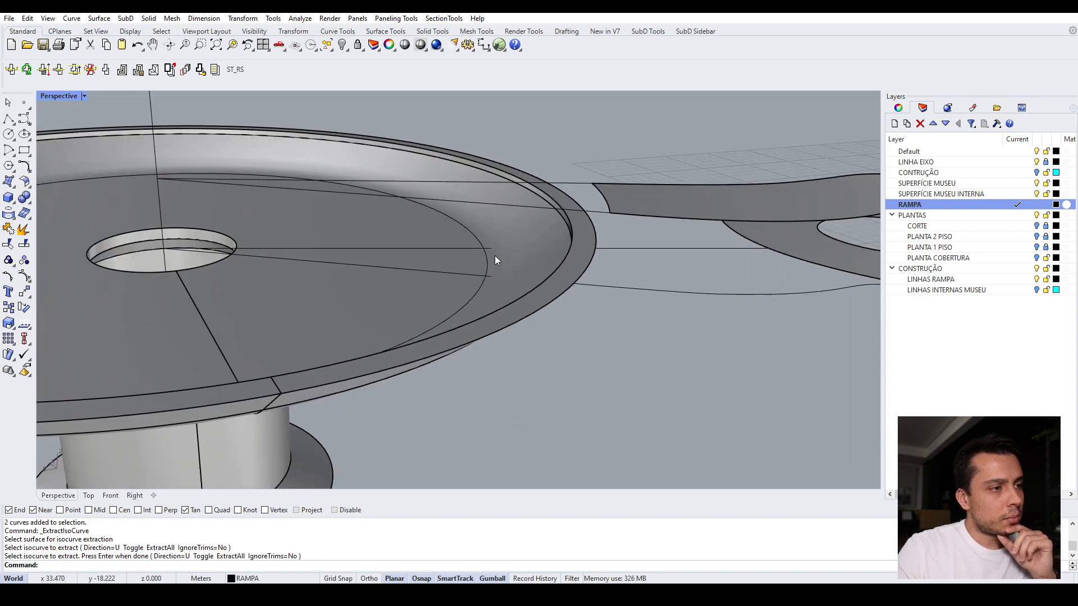
pyautogui.moveTo(494, 264); pyautogui.dragTo(485, 273, button='right')
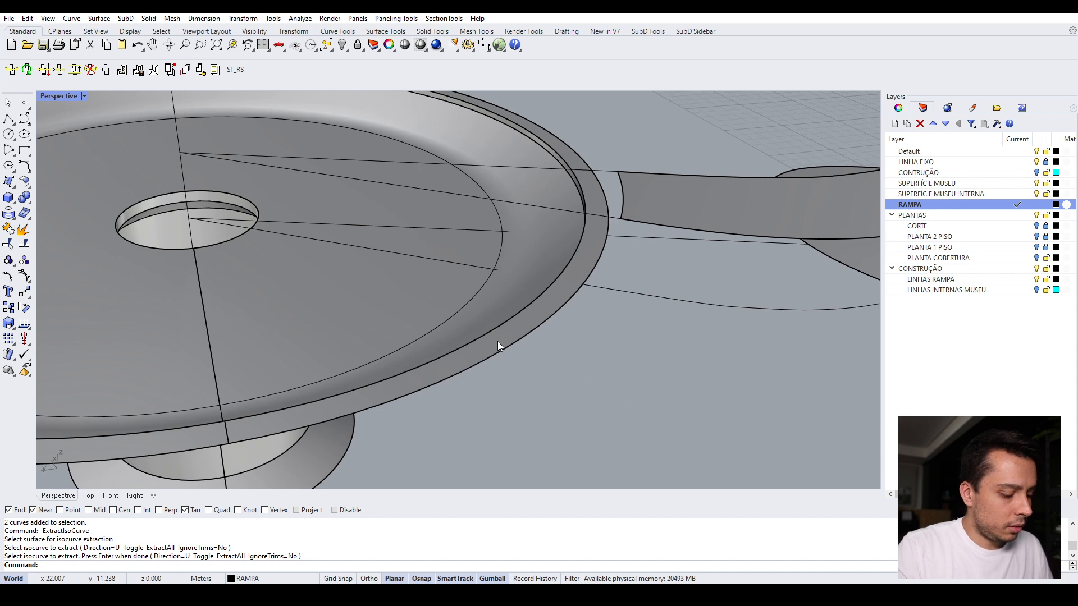
pyautogui.press('Return')
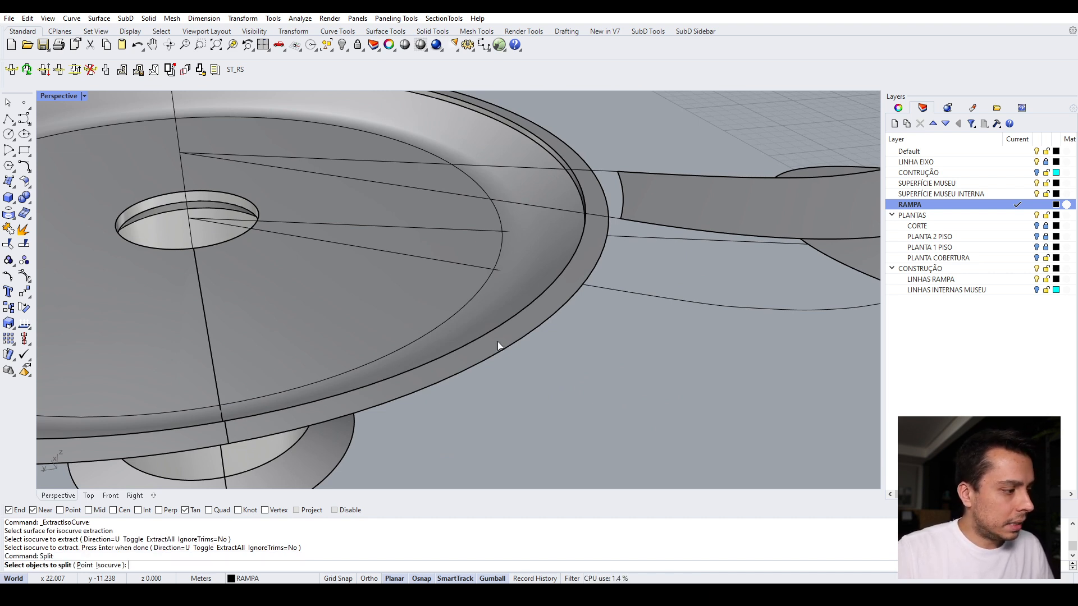
pyautogui.click(489, 279)
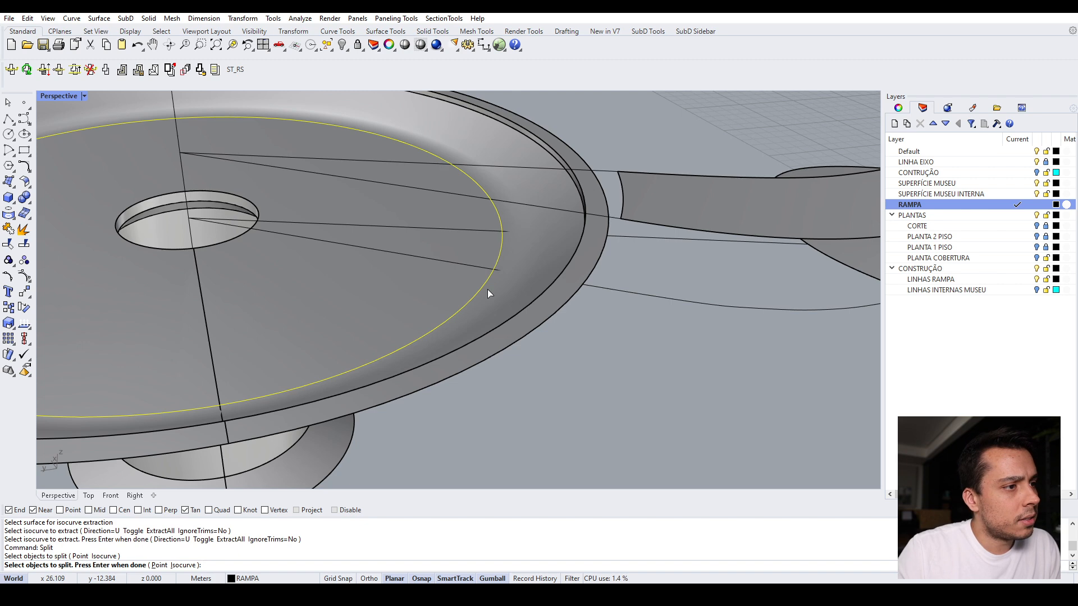
pyautogui.press('Return')
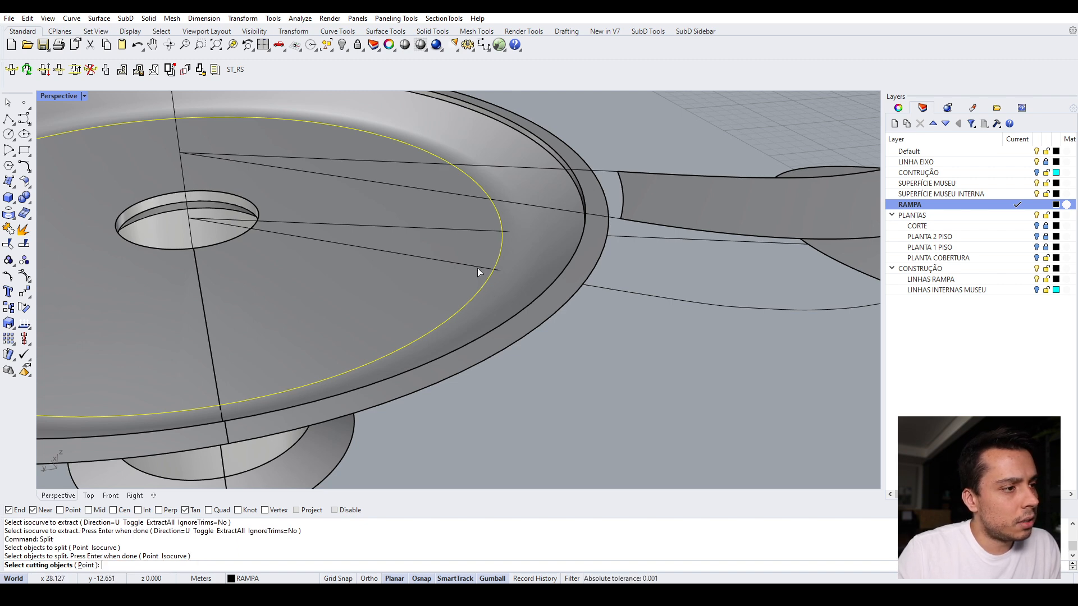
pyautogui.click(477, 266)
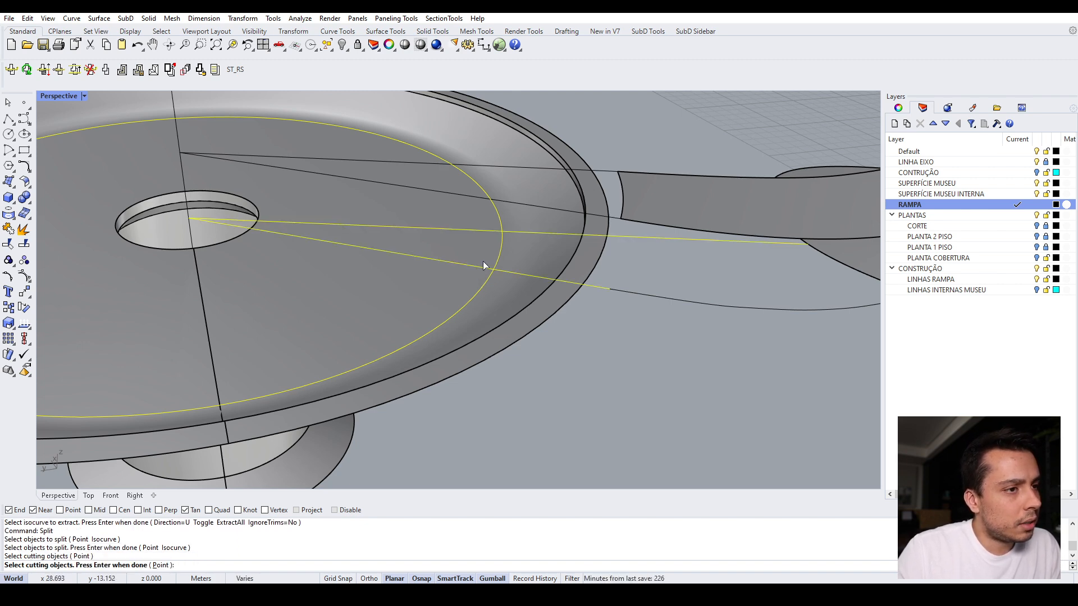
pyautogui.scroll(3, 488, 258)
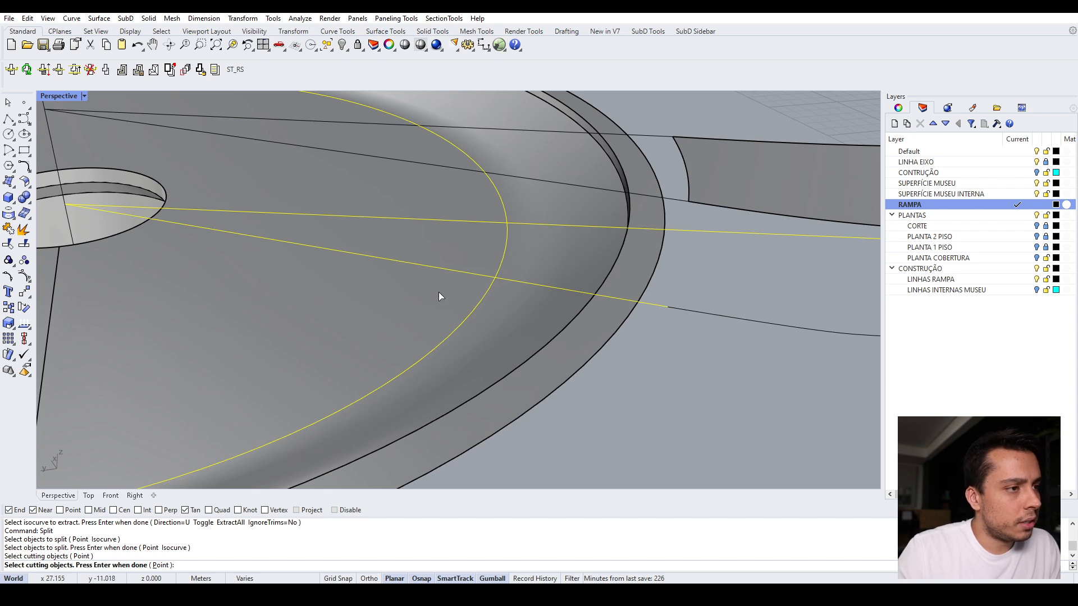
pyautogui.scroll(-1, 439, 292)
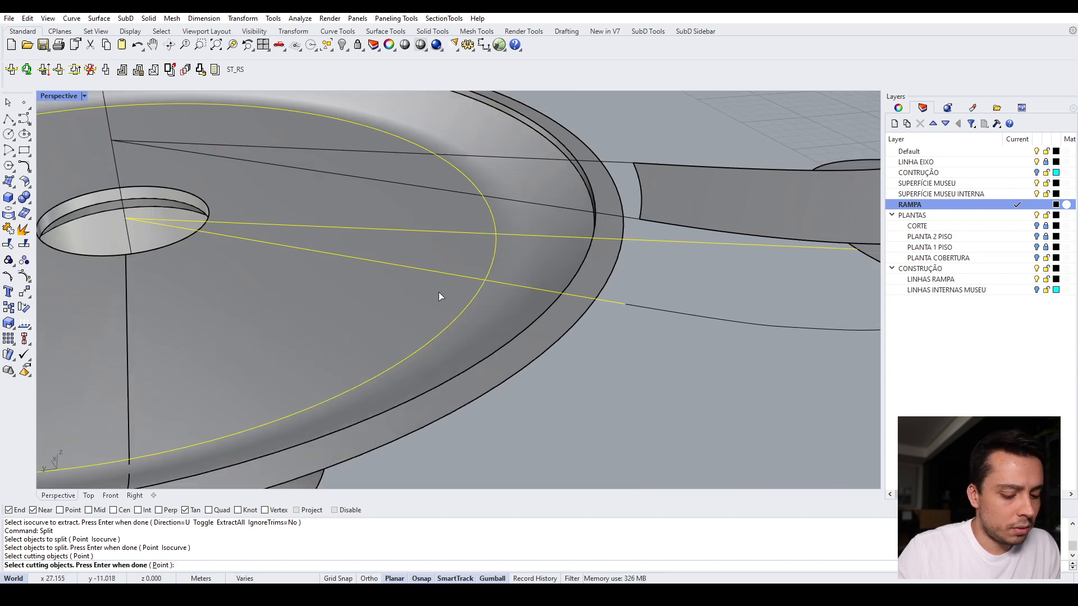
pyautogui.press('Return')
pyautogui.click(492, 265)
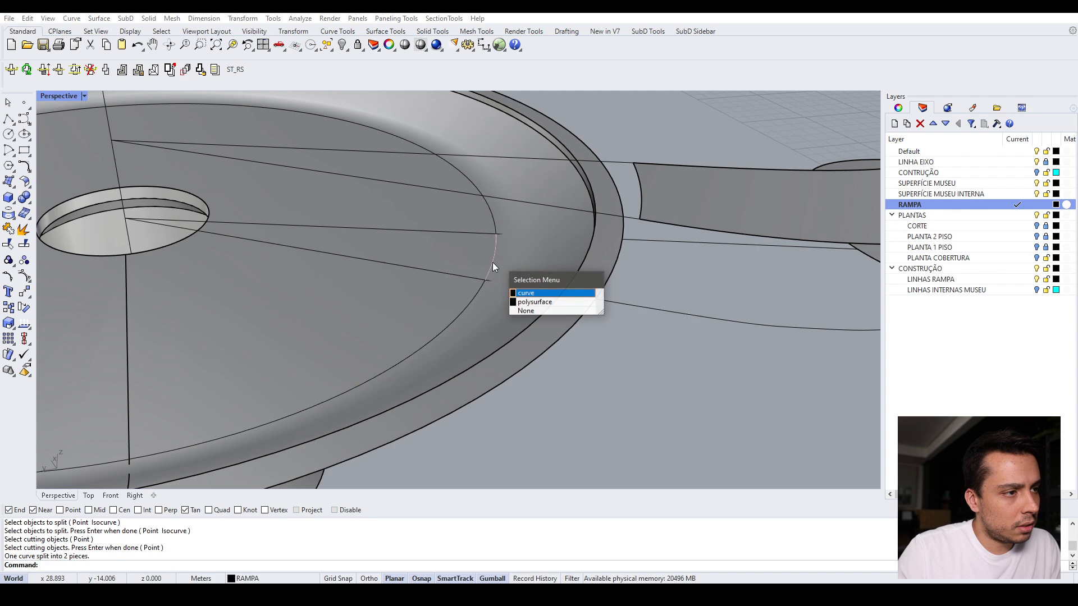
pyautogui.click(522, 292)
pyautogui.click(602, 409)
# Step: Explode the two lower edge curves that run from the slab to the ramp loop
pyautogui.scroll(-5, 447, 291)
pyautogui.scroll(3, 681, 292)
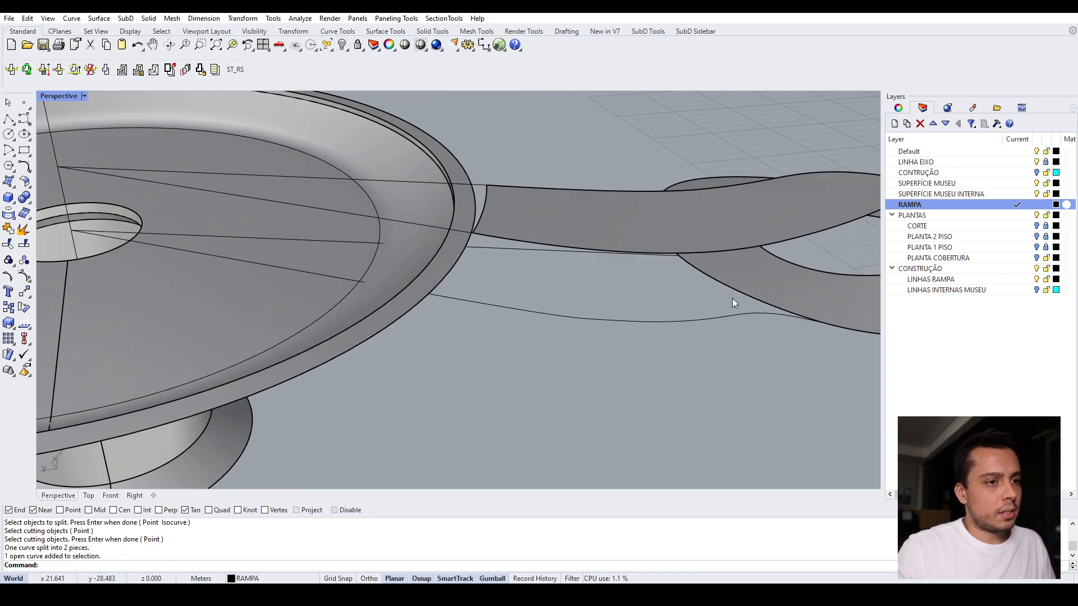
pyautogui.scroll(-3, 502, 287)
pyautogui.moveTo(503, 288); pyautogui.dragTo(580, 305, button='right')
pyautogui.scroll(3, 581, 305)
pyautogui.moveTo(567, 361); pyautogui.dragTo(528, 247)
pyautogui.moveTo(529, 320); pyautogui.dragTo(543, 355, button='right')
pyautogui.middleClick(542, 356)
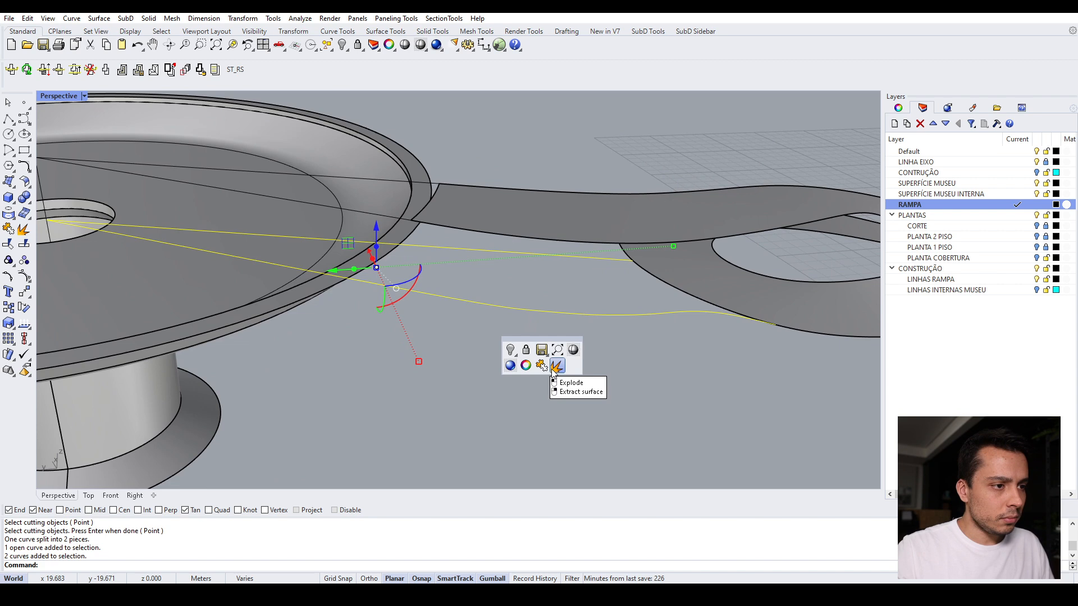
pyautogui.click(555, 367)
# Step: Join the two segments of the outer lower edge curve into one curve
pyautogui.moveTo(511, 247); pyautogui.dragTo(511, 247)
pyautogui.scroll(-3, 511, 247)
pyautogui.click(492, 333)
pyautogui.scroll(3, 496, 337)
pyautogui.moveTo(412, 271); pyautogui.dragTo(412, 271)
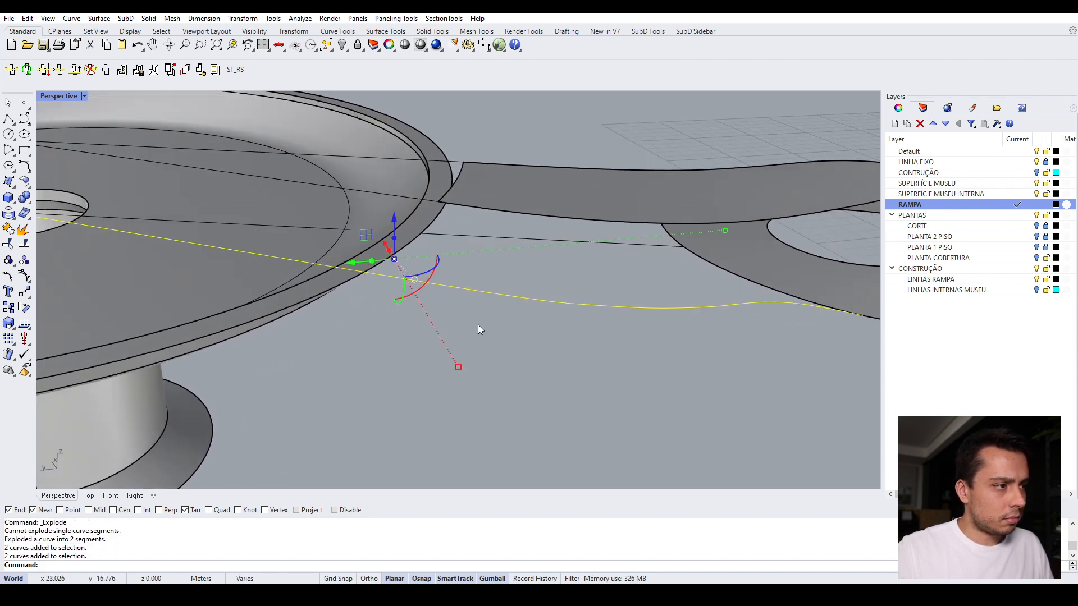
pyautogui.middleClick(477, 325)
pyautogui.click(477, 337)
# Step: Check the two lower edge curves and the short isocurve piece between them by selecting them one after another
pyautogui.click(498, 296)
pyautogui.click(514, 335)
pyautogui.click(522, 301)
pyautogui.moveTo(532, 304); pyautogui.dragTo(515, 298, button='right')
pyautogui.click(527, 242)
pyautogui.moveTo(528, 243); pyautogui.dragTo(386, 258, button='right')
pyautogui.click(362, 264)
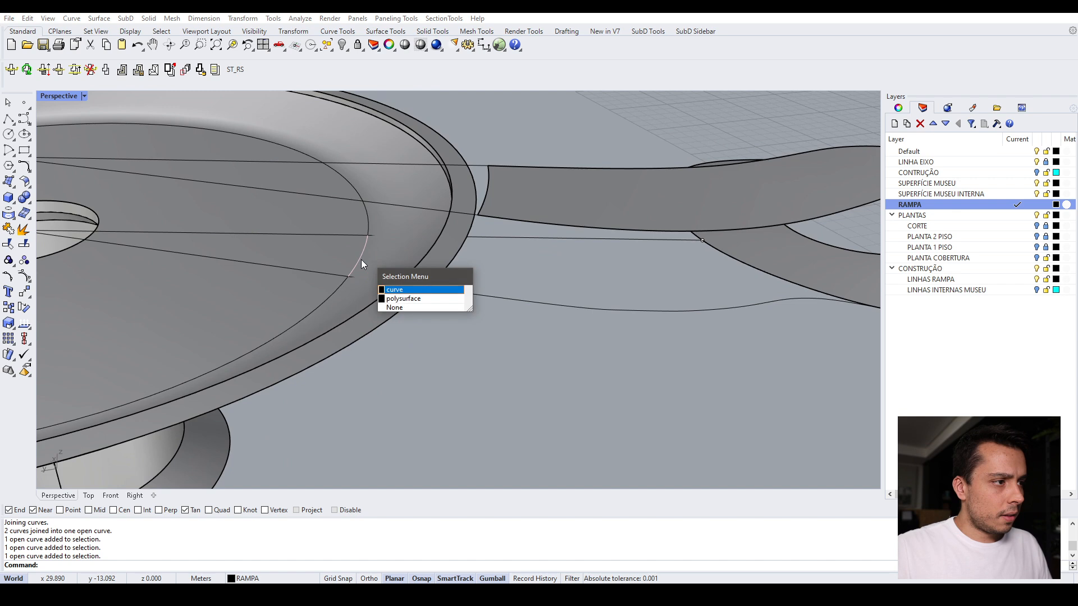
pyautogui.click(388, 289)
pyautogui.moveTo(389, 290); pyautogui.dragTo(361, 264, button='right')
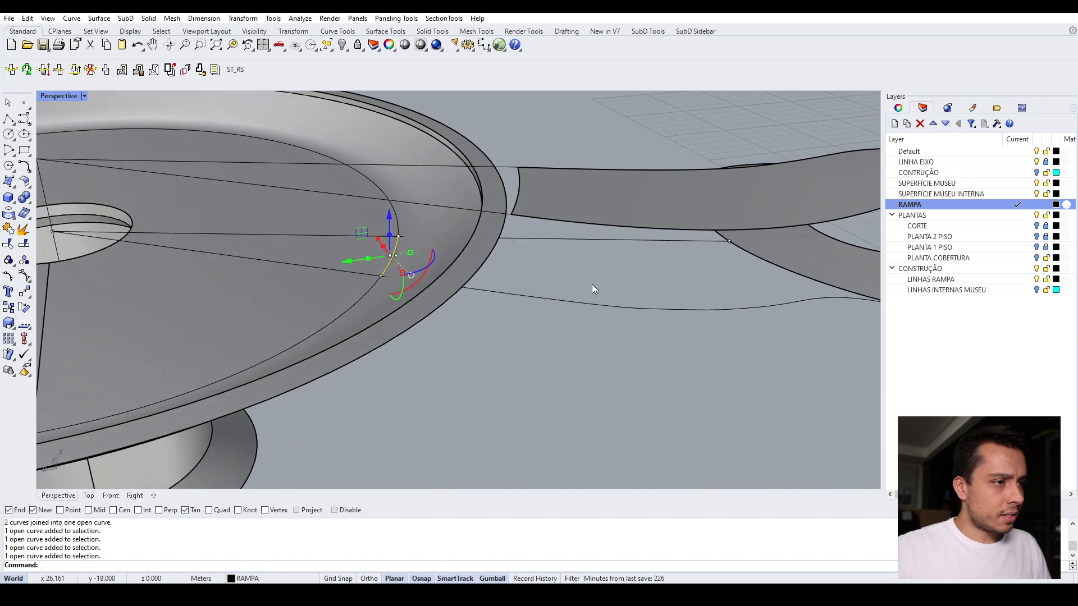
pyautogui.press('Escape')
# Step: Examine the outer lower edge curve's control points and both edge curves' path from the slab to the ramp loop
pyautogui.click(538, 286)
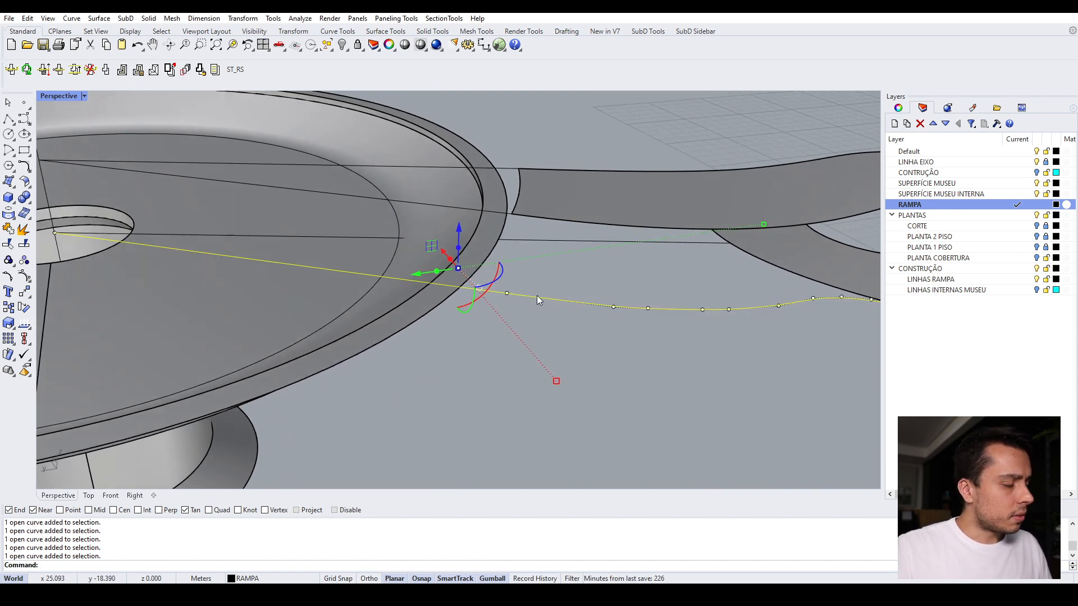
pyautogui.moveTo(386, 272)
pyautogui.mouseDown(button='right')
pyautogui.moveTo(375, 292)
pyautogui.moveTo(389, 267)
pyautogui.mouseUp(button='right')
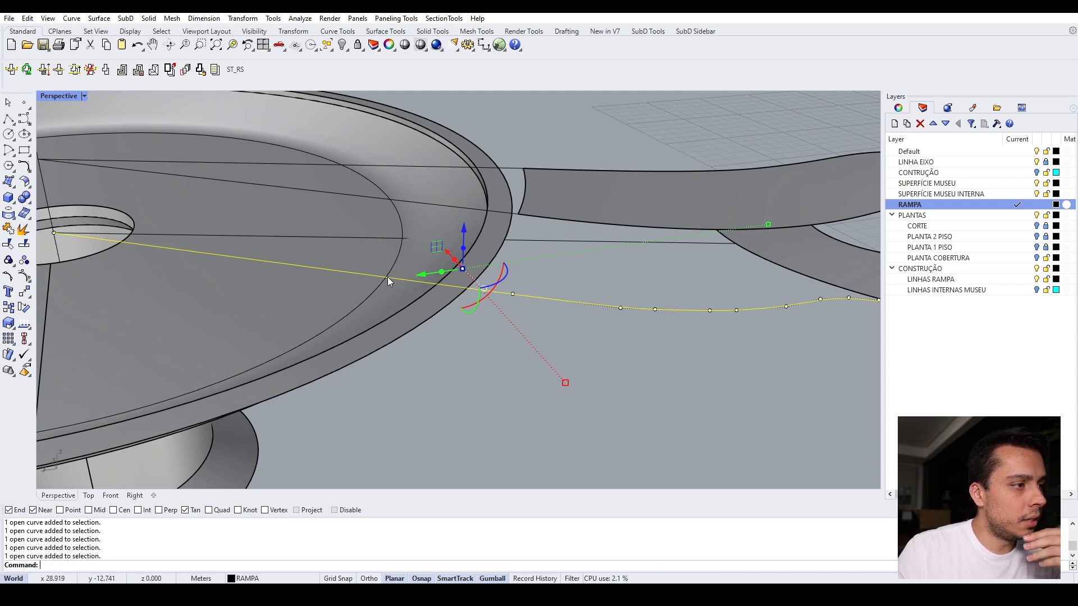
pyautogui.click(391, 272)
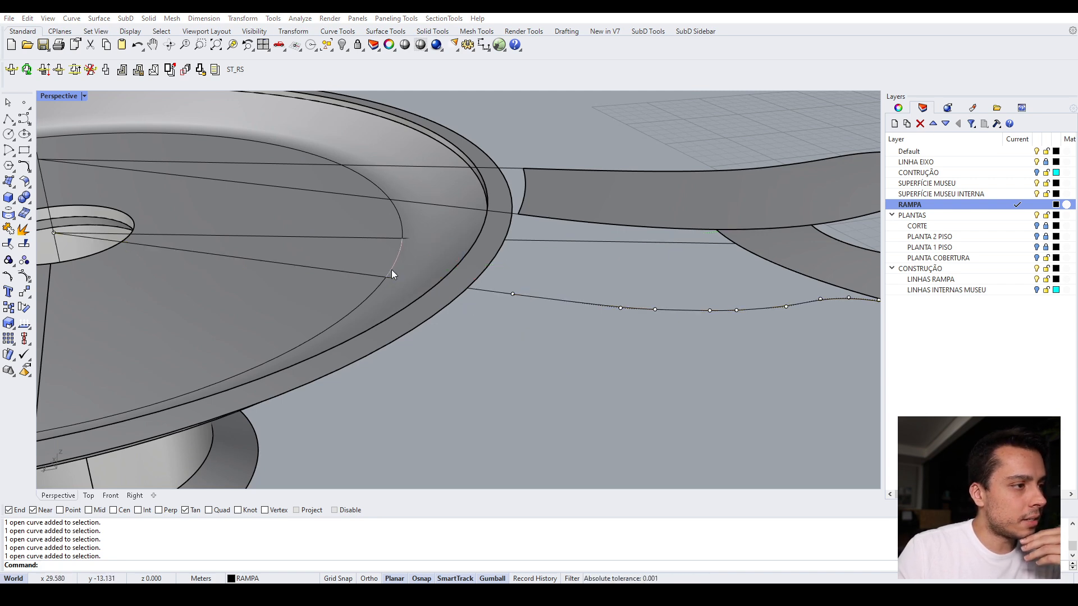
pyautogui.click(412, 301)
pyautogui.click(829, 285)
pyautogui.click(786, 316)
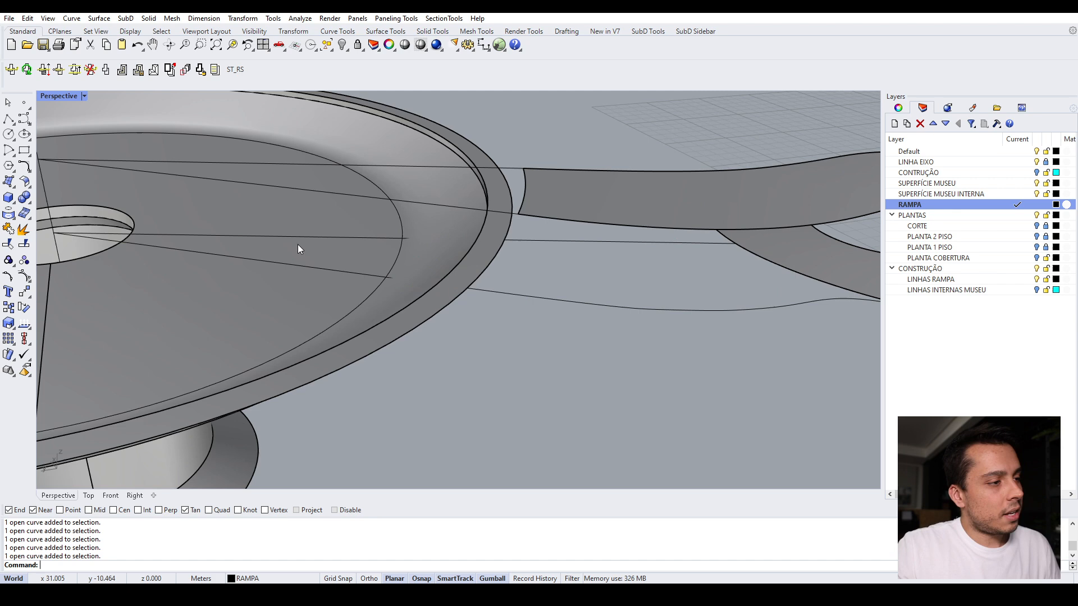
pyautogui.scroll(-4, 275, 241)
pyautogui.scroll(3, 534, 272)
pyautogui.scroll(-2, 564, 292)
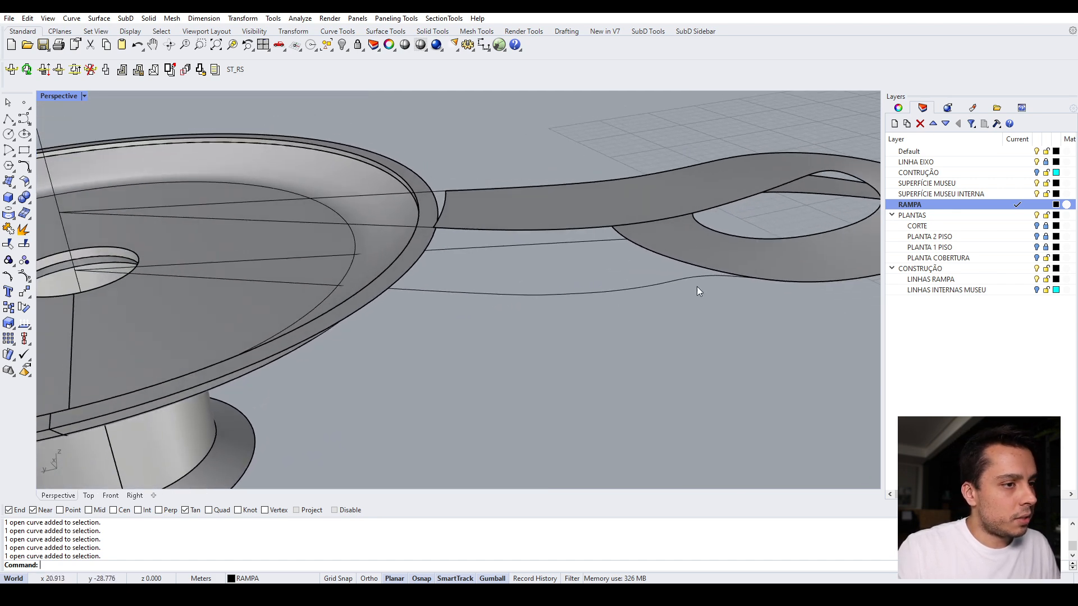
pyautogui.moveTo(481, 241); pyautogui.dragTo(481, 241)
pyautogui.scroll(5, 730, 405)
# Step: Copy the ramp loop's outer edge curve 0.1 m vertically upward
pyautogui.click(630, 313)
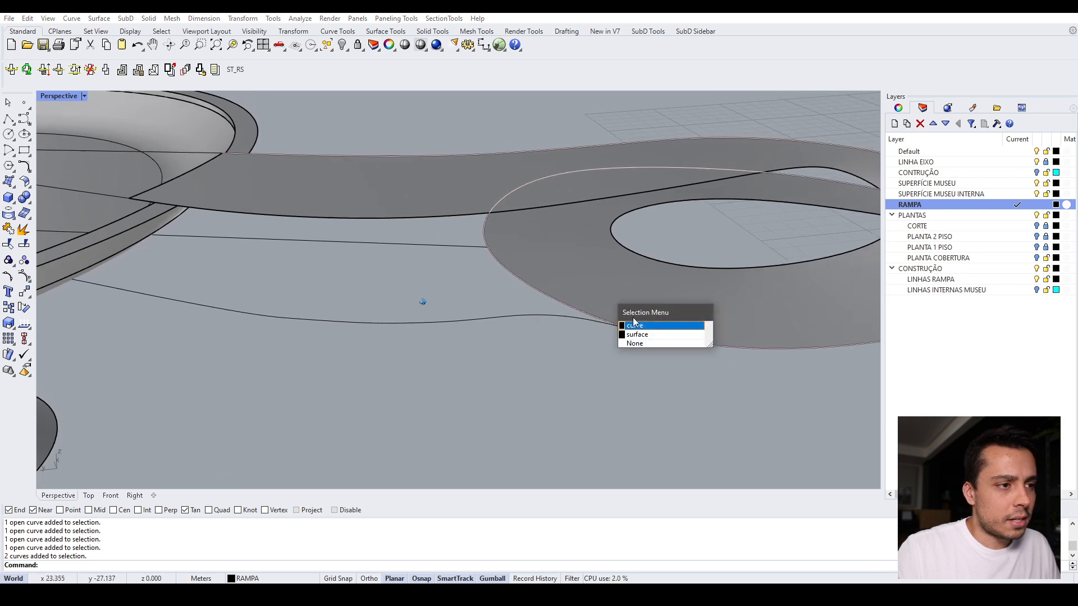
pyautogui.click(633, 326)
pyautogui.scroll(-3, 642, 323)
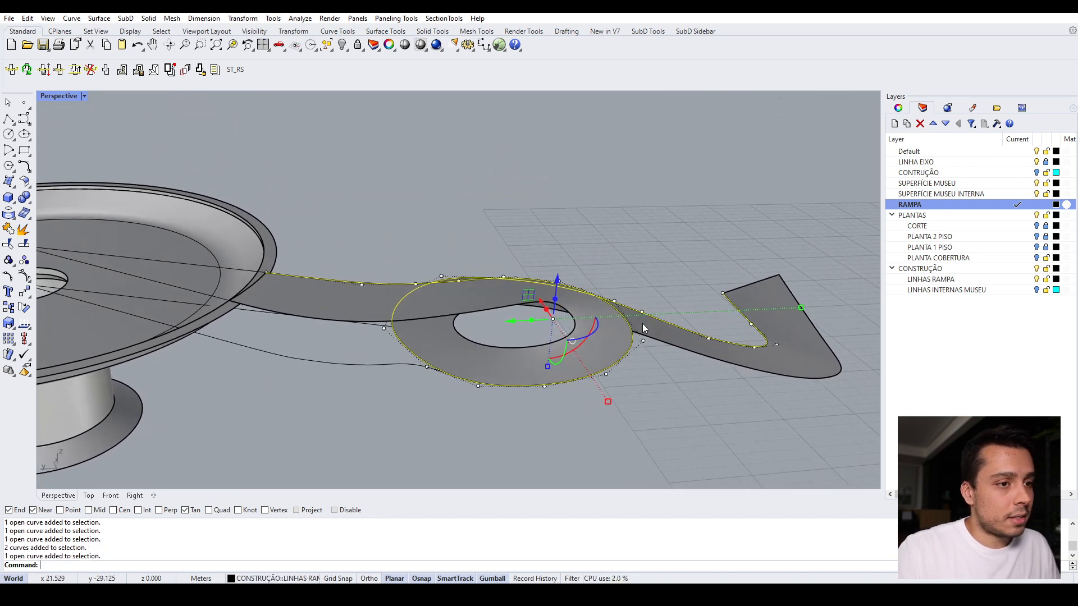
pyautogui.moveTo(643, 324); pyautogui.dragTo(666, 331, button='right')
pyautogui.scroll(2, 642, 324)
pyautogui.moveTo(331, 271); pyautogui.dragTo(559, 268, button='right')
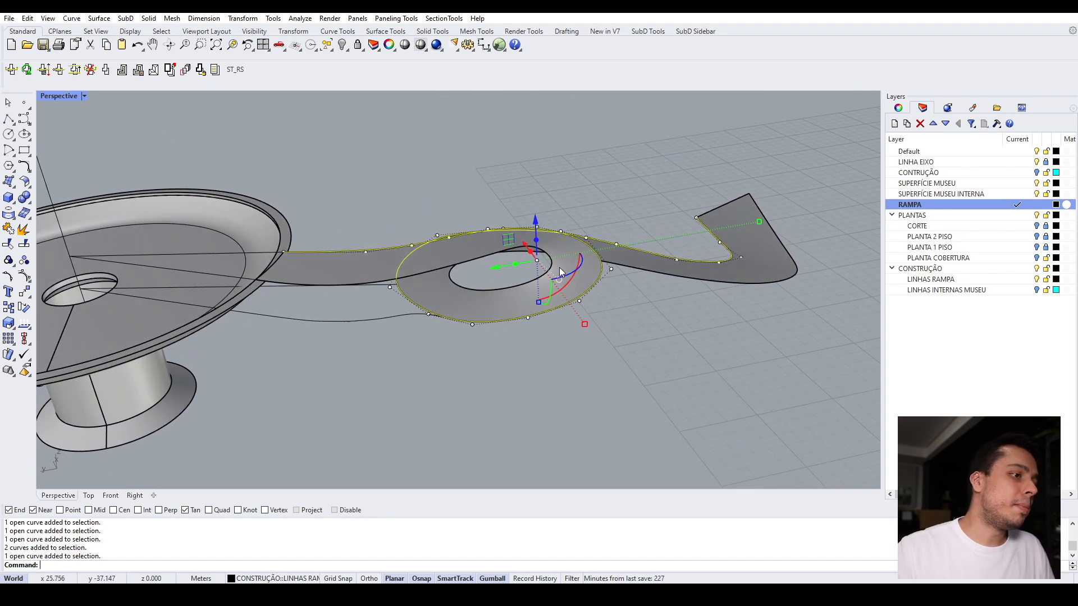
pyautogui.moveTo(560, 268); pyautogui.dragTo(581, 255, button='right')
pyautogui.scroll(3, 524, 277)
pyautogui.moveTo(524, 277); pyautogui.dragTo(519, 317, button='right')
pyautogui.scroll(-4, 532, 278)
pyautogui.scroll(4, 518, 311)
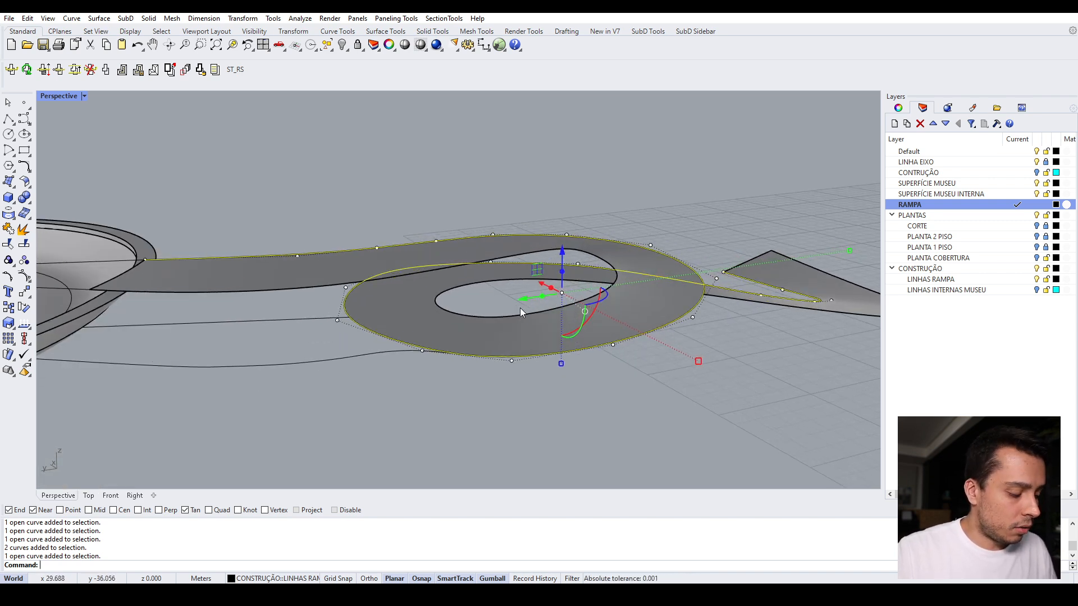
pyautogui.scroll(2, 567, 263)
pyautogui.press('alt')
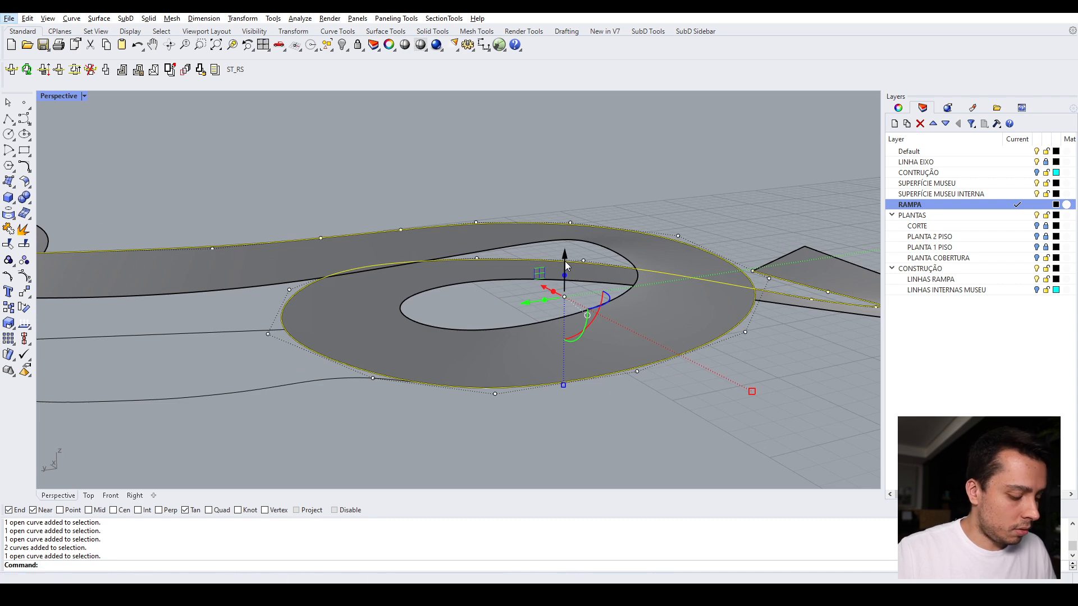
pyautogui.press('alt')
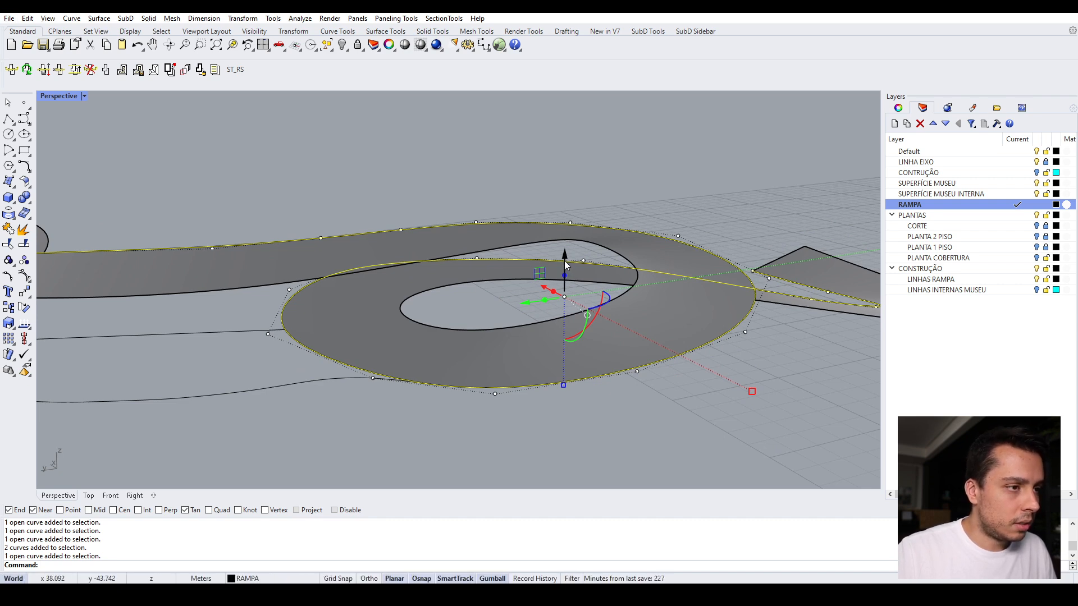
pyautogui.click(564, 259)
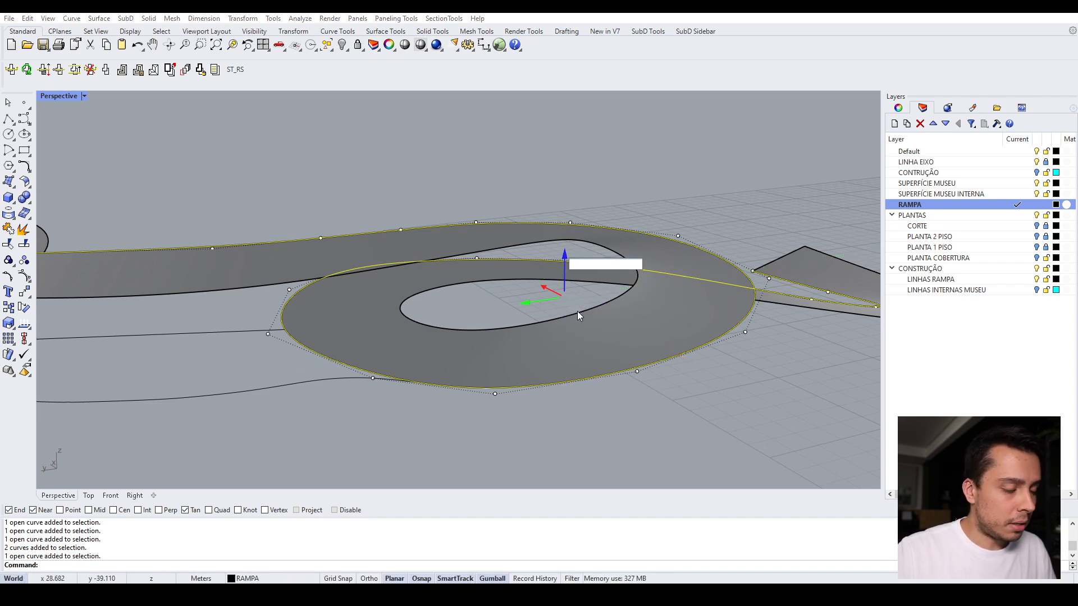
pyautogui.write('.1')
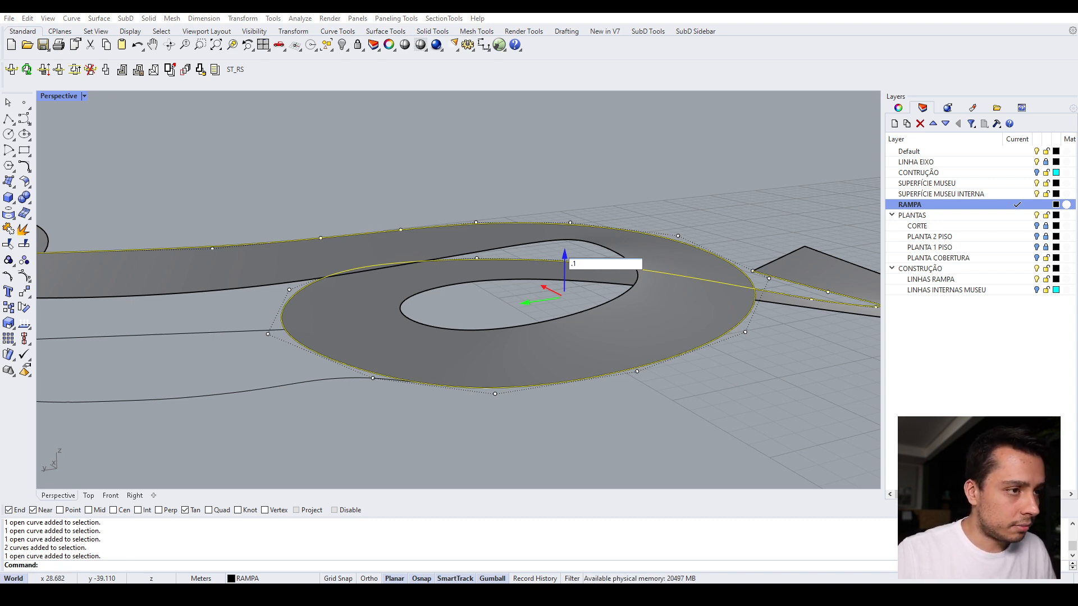
pyautogui.press('Return')
pyautogui.press('Escape')
# Step: Move the raised copy of the ramp loop's outer edge curve 0.1 m vertically downward
pyautogui.click(436, 388)
pyautogui.click(435, 387)
pyautogui.click(452, 386)
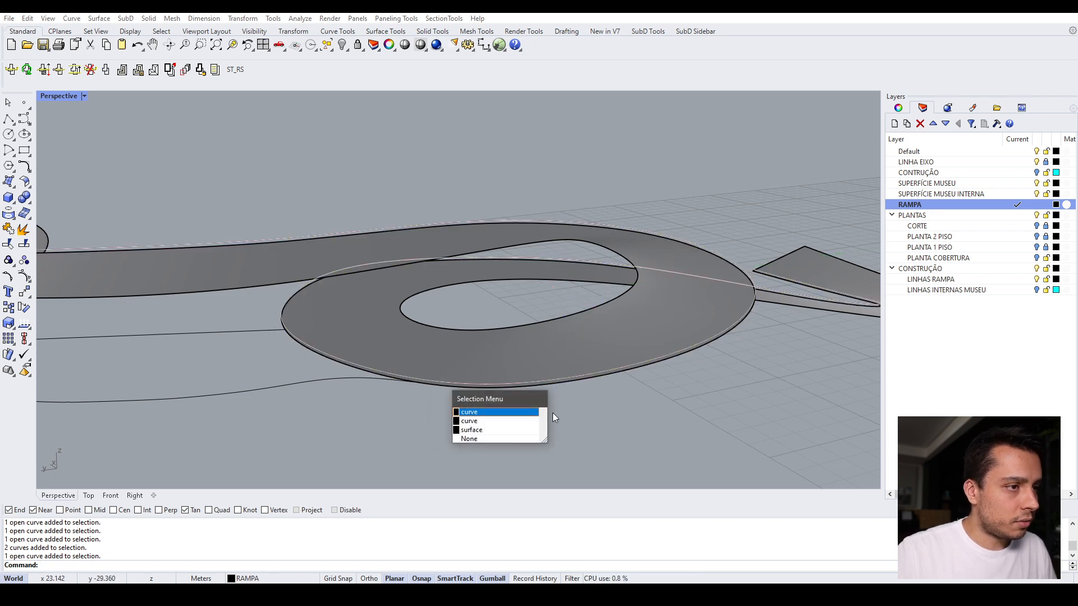
pyautogui.click(510, 411)
pyautogui.click(565, 254)
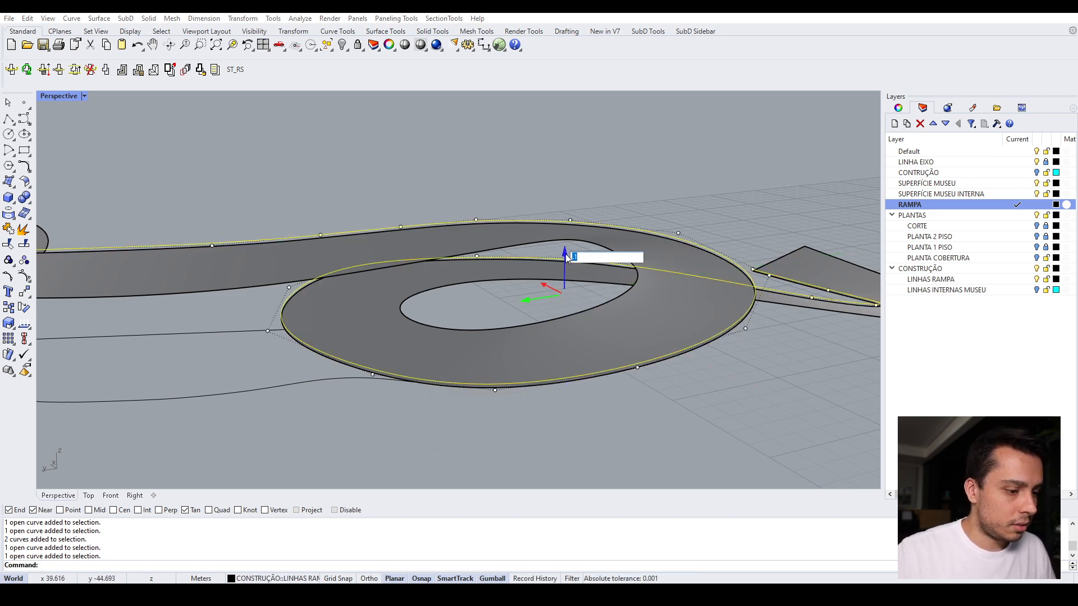
pyautogui.write('-.1')
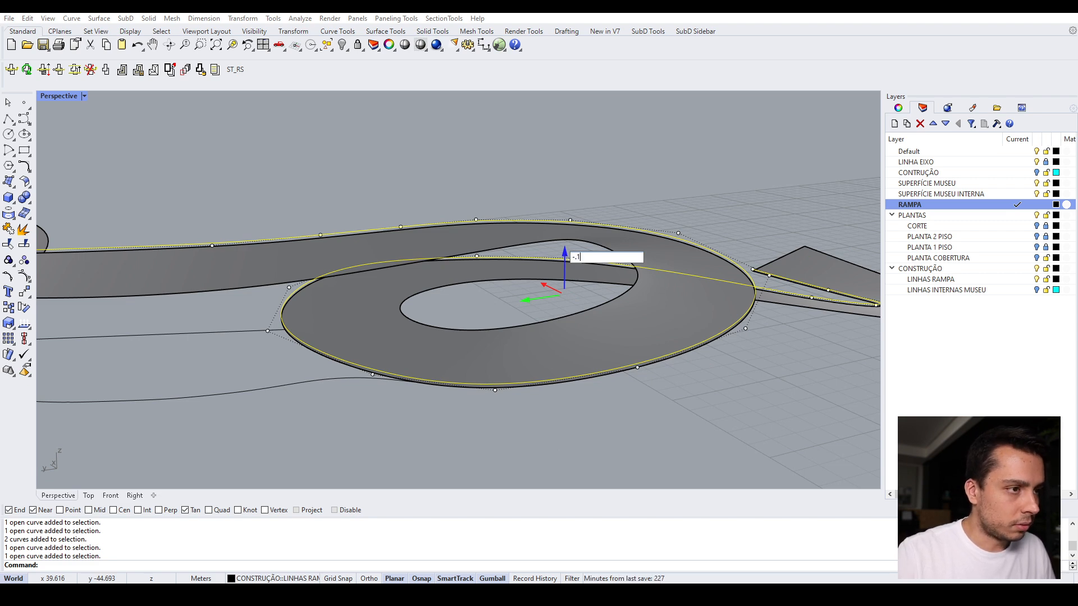
pyautogui.press('Return')
pyautogui.press('Escape')
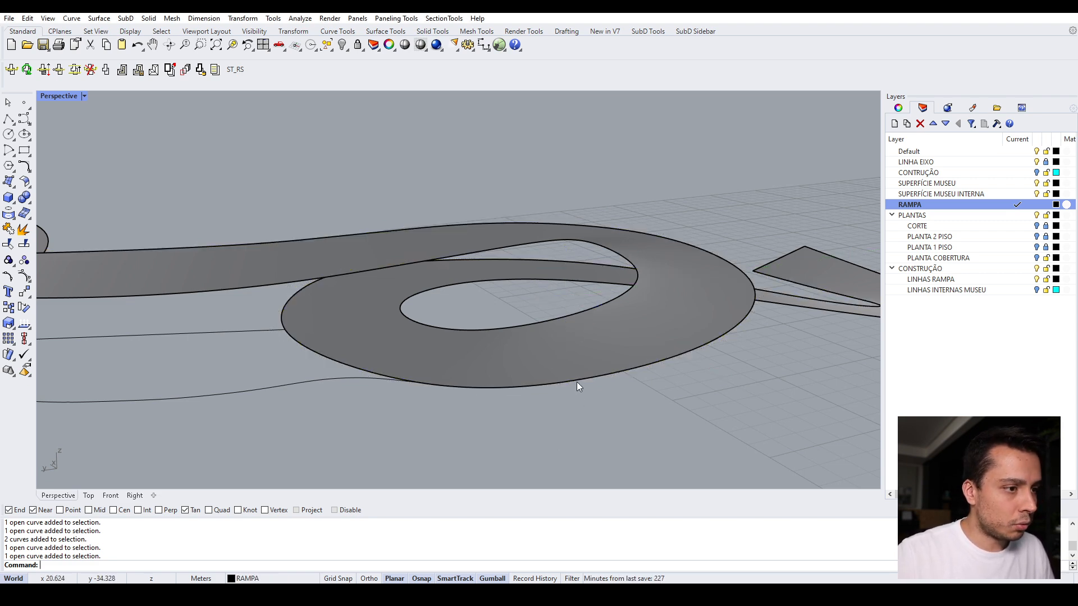
# Step: Check which curves overlap along the ramp loop's outer edge by selecting the stacked candidates one after another
pyautogui.click(577, 382)
pyautogui.click(568, 339)
pyautogui.scroll(-8, 587, 304)
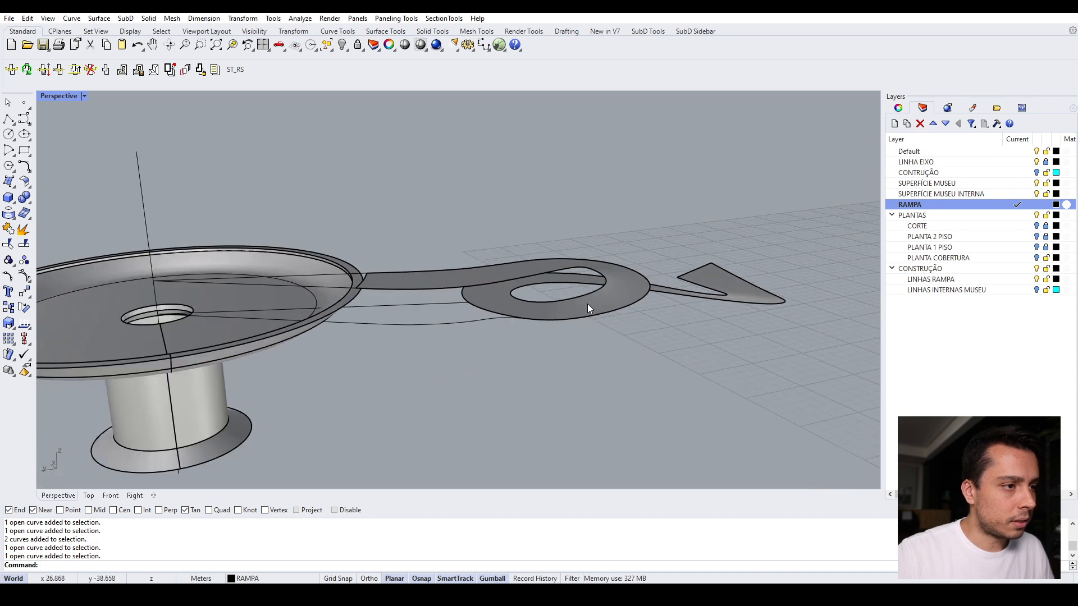
pyautogui.scroll(8, 561, 300)
pyautogui.click(501, 328)
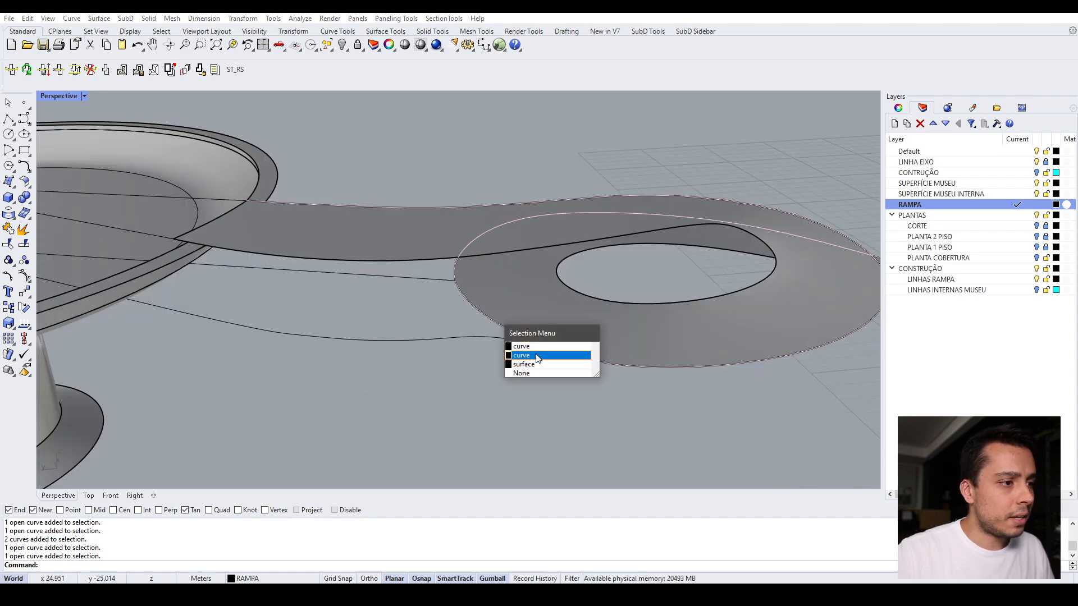
pyautogui.press('Escape')
pyautogui.click(502, 331)
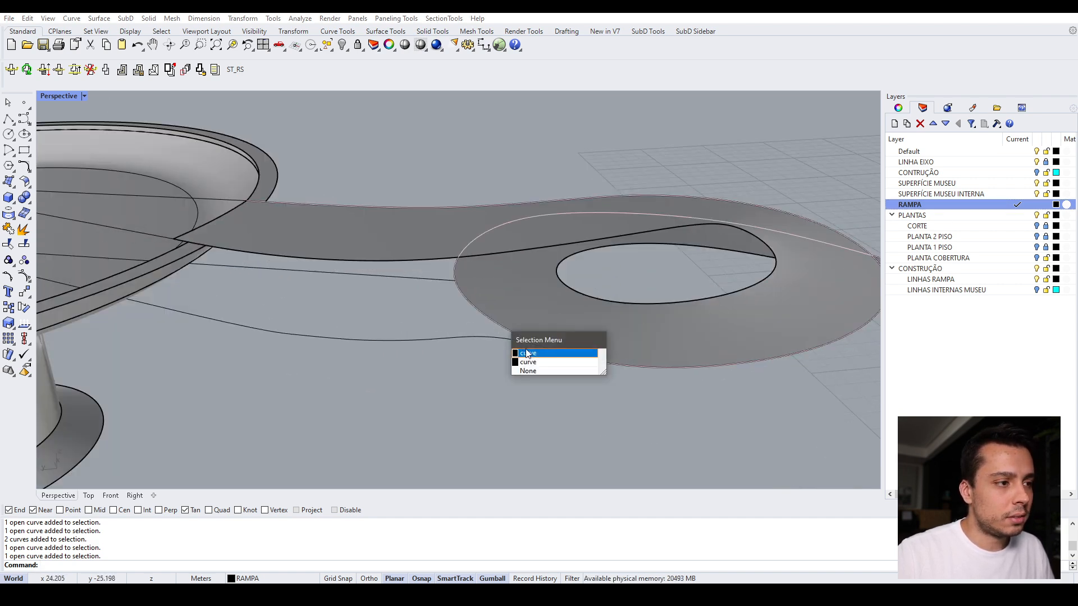
pyautogui.click(531, 361)
pyautogui.press('Escape')
pyautogui.click(493, 321)
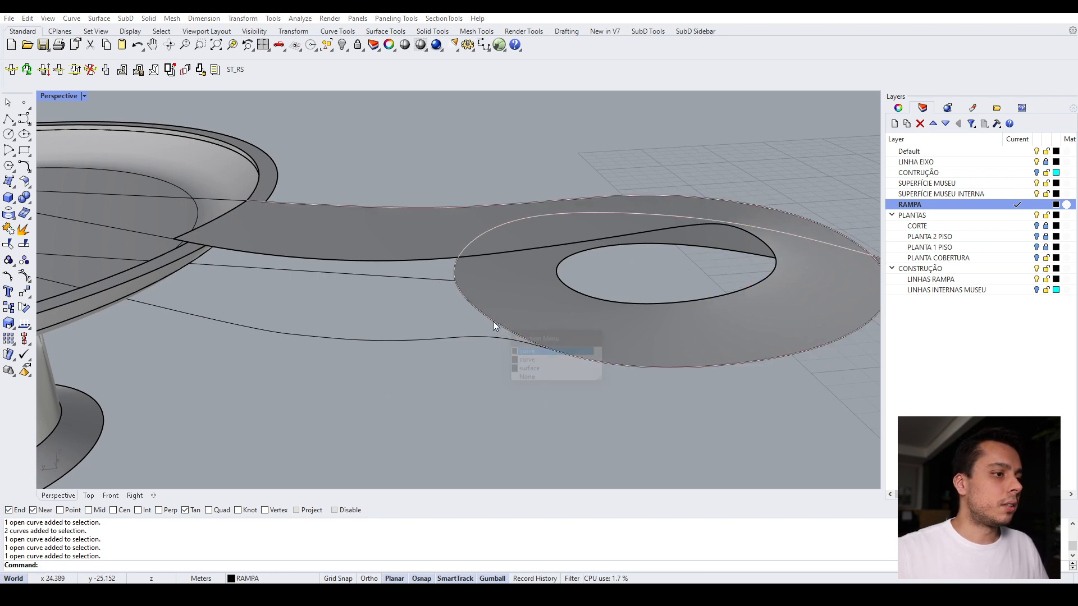
pyautogui.click(531, 352)
pyautogui.press('Escape')
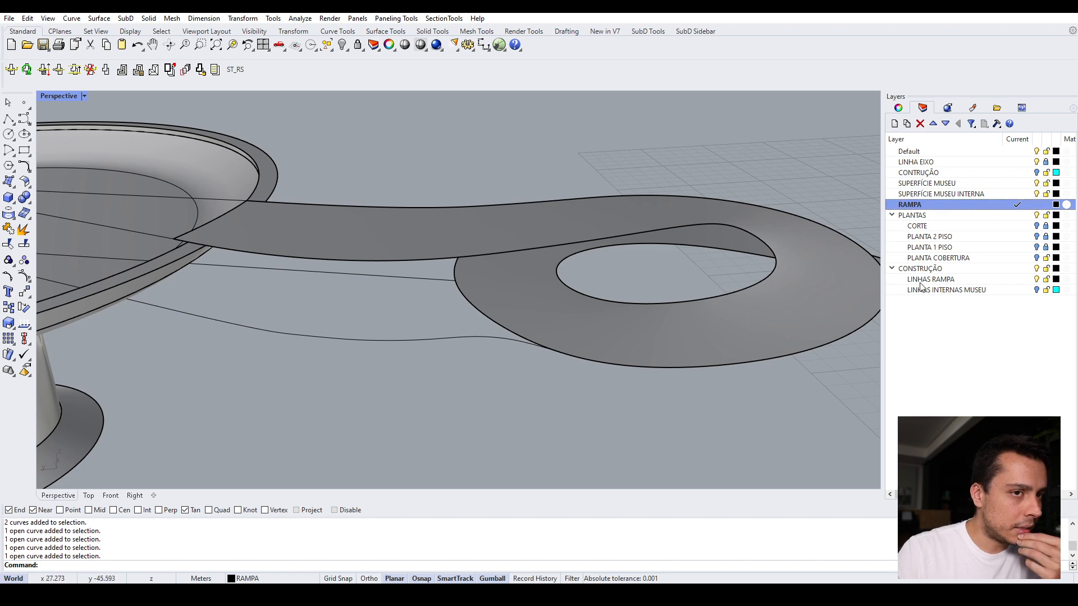
# Step: Delete one of the overlapping curves on the ramp loop's outer edge
pyautogui.click(501, 332)
pyautogui.click(552, 362)
pyautogui.press('Delete')
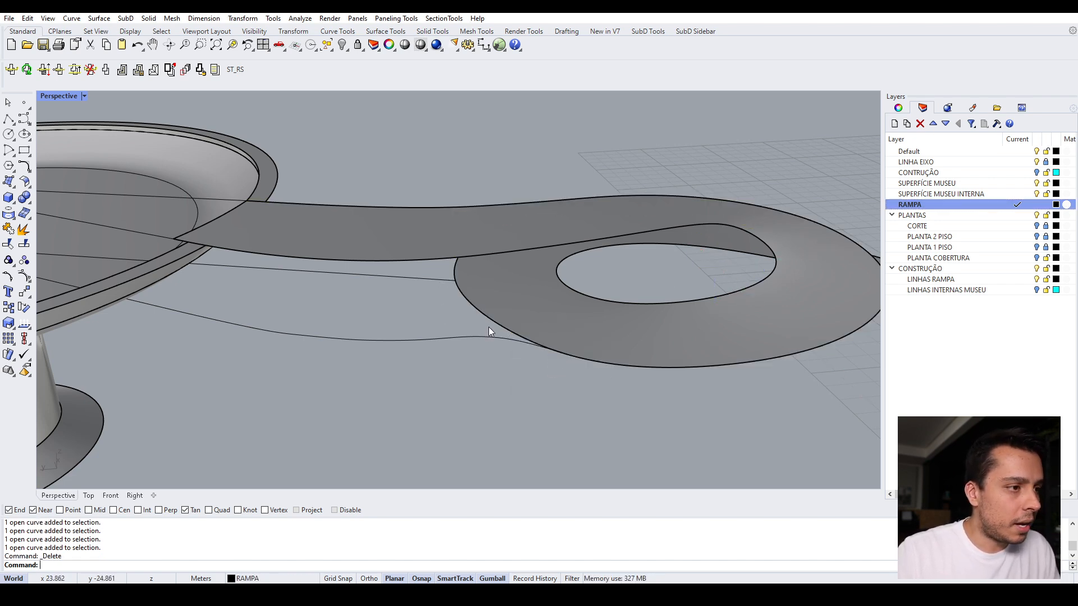
# Step: Copy the ramp loop's outer edge curve onto the Default layer
pyautogui.click(493, 318)
pyautogui.click(528, 350)
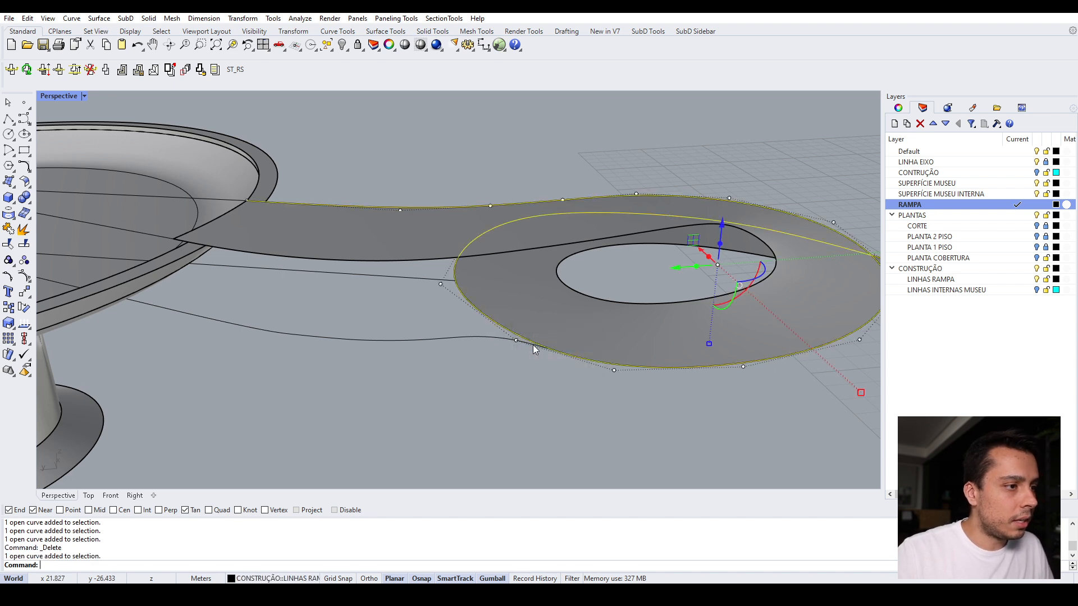
pyautogui.click(930, 155)
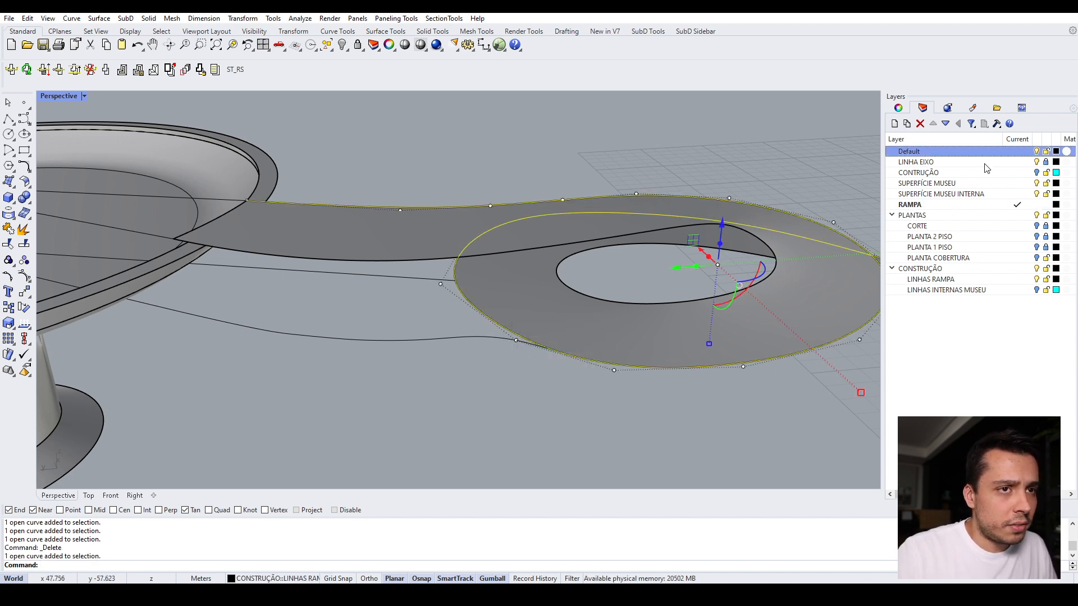
pyautogui.rightClick(943, 155)
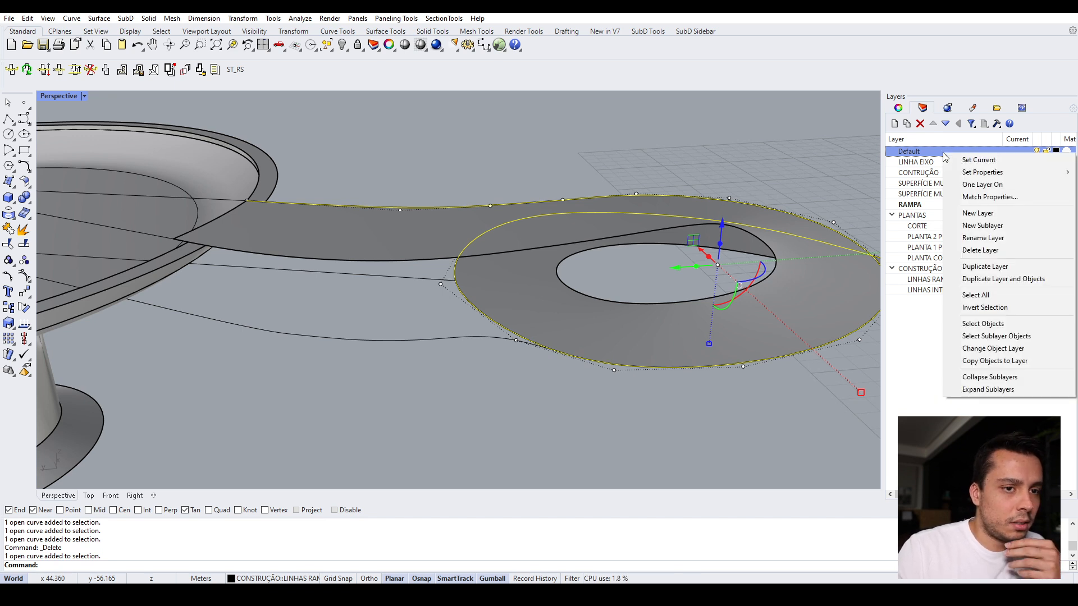
pyautogui.click(999, 363)
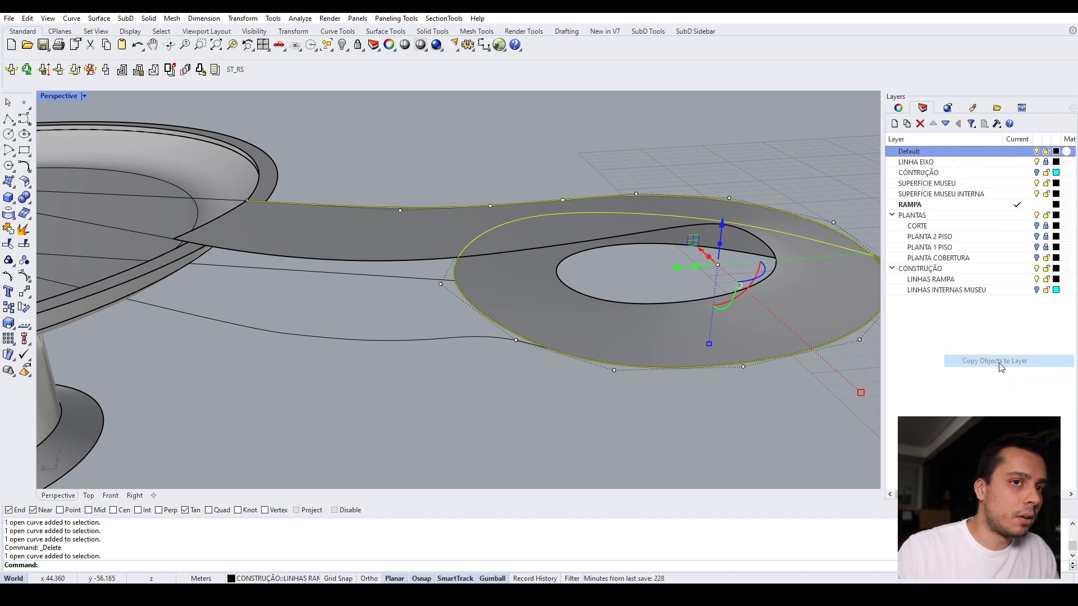
# Step: Look for the copied curve among the overlapping candidates on the ramp loop's outer edge
pyautogui.click(720, 397)
pyautogui.click(724, 397)
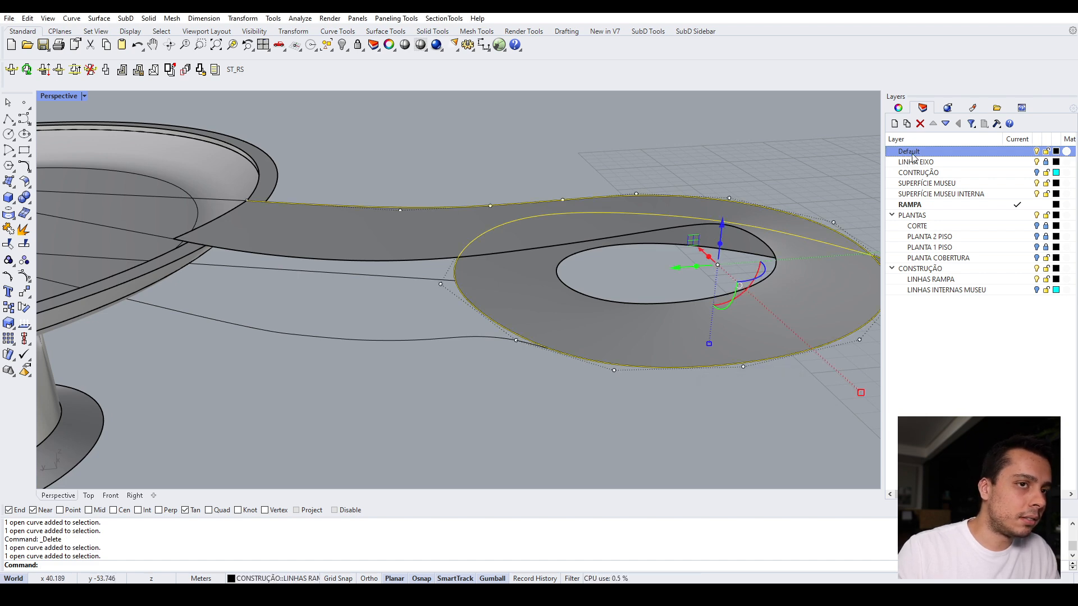
pyautogui.click(629, 427)
pyautogui.click(651, 368)
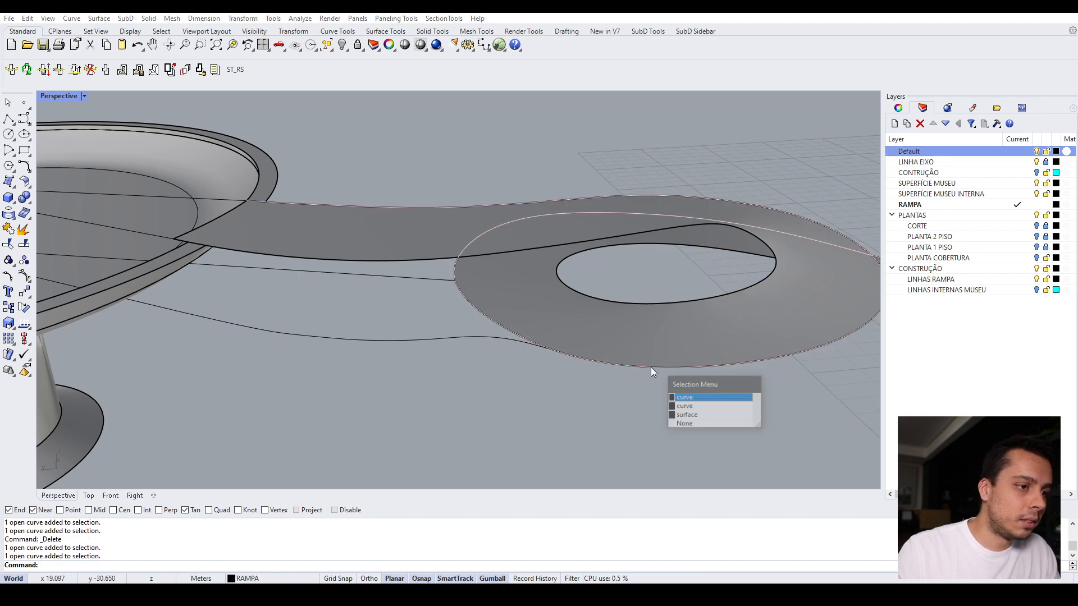
pyautogui.click(684, 406)
pyautogui.click(739, 422)
pyautogui.moveTo(669, 352); pyautogui.dragTo(682, 344, button='right')
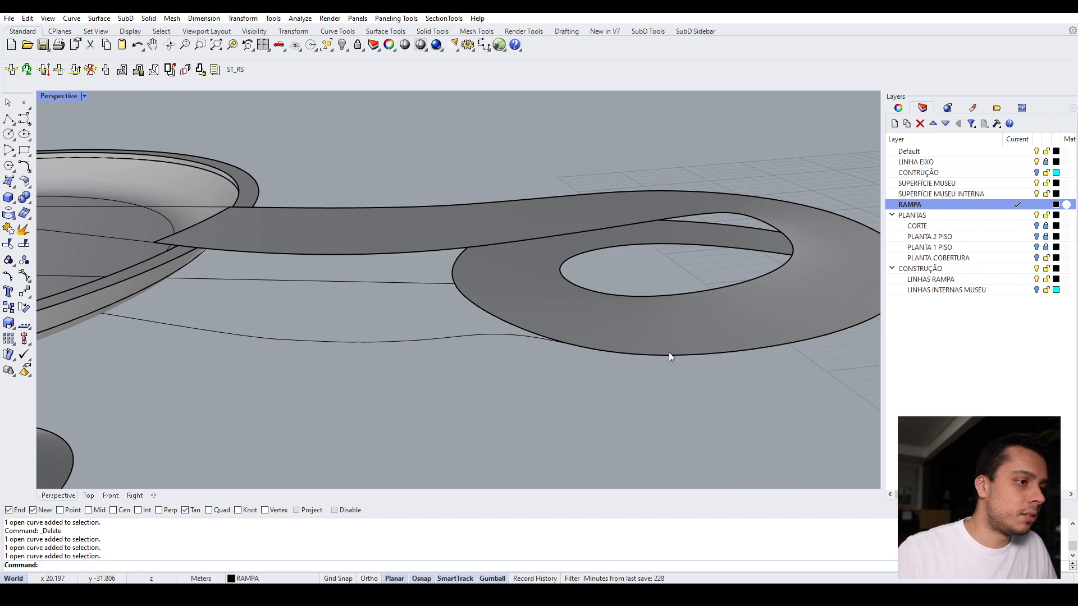
pyautogui.scroll(1, 669, 352)
pyautogui.click(515, 327)
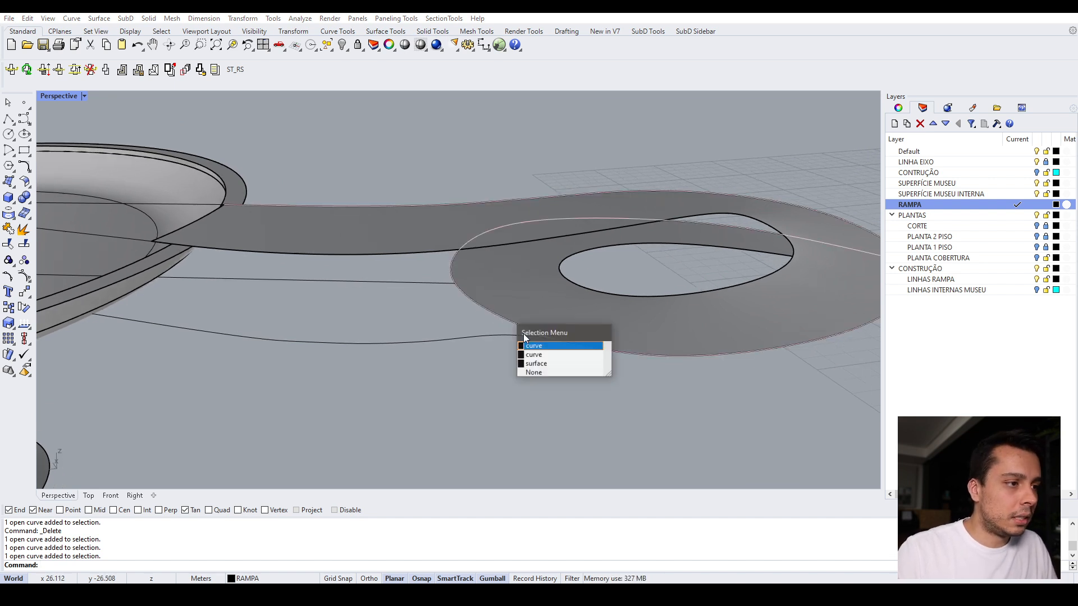
pyautogui.click(956, 153)
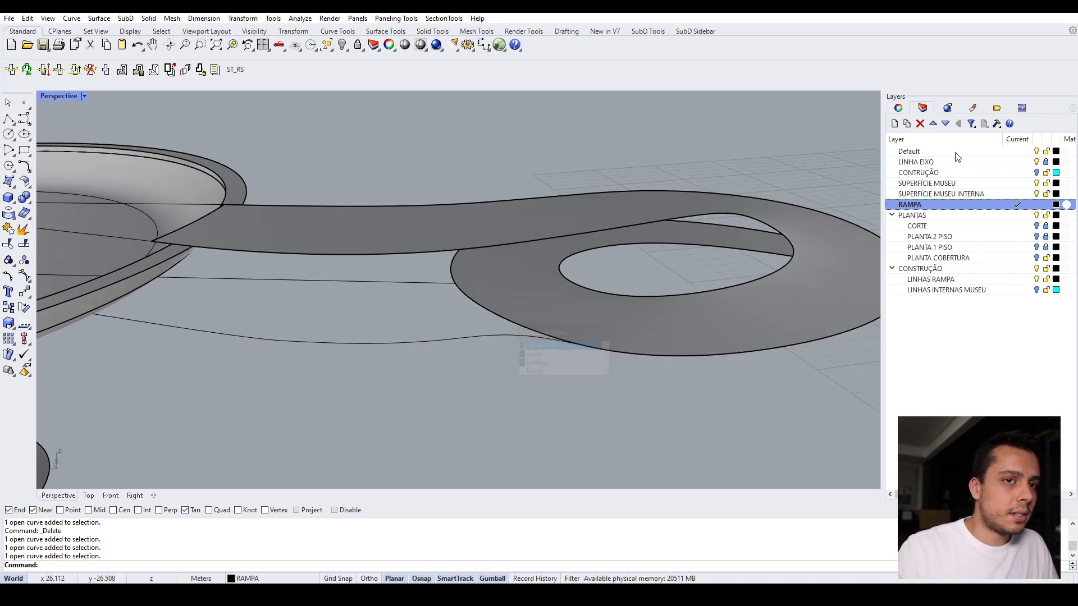
pyautogui.click(916, 155)
# Step: Examine everything stacked at the ramp loop's outer edge, selecting the coincident curves both together and individually
pyautogui.moveTo(499, 299)
pyautogui.mouseDown(button='right')
pyautogui.moveTo(506, 286)
pyautogui.moveTo(494, 303)
pyautogui.moveTo(490, 287)
pyautogui.moveTo(467, 296)
pyautogui.moveTo(514, 310)
pyautogui.mouseUp(button='right')
pyautogui.scroll(3, 558, 309)
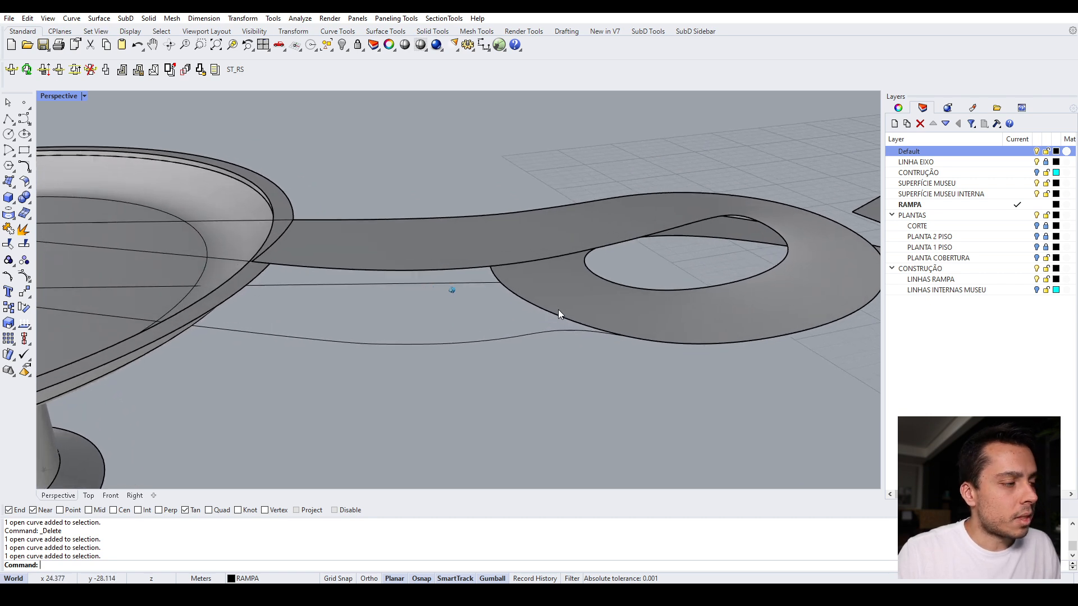
pyautogui.click(540, 305)
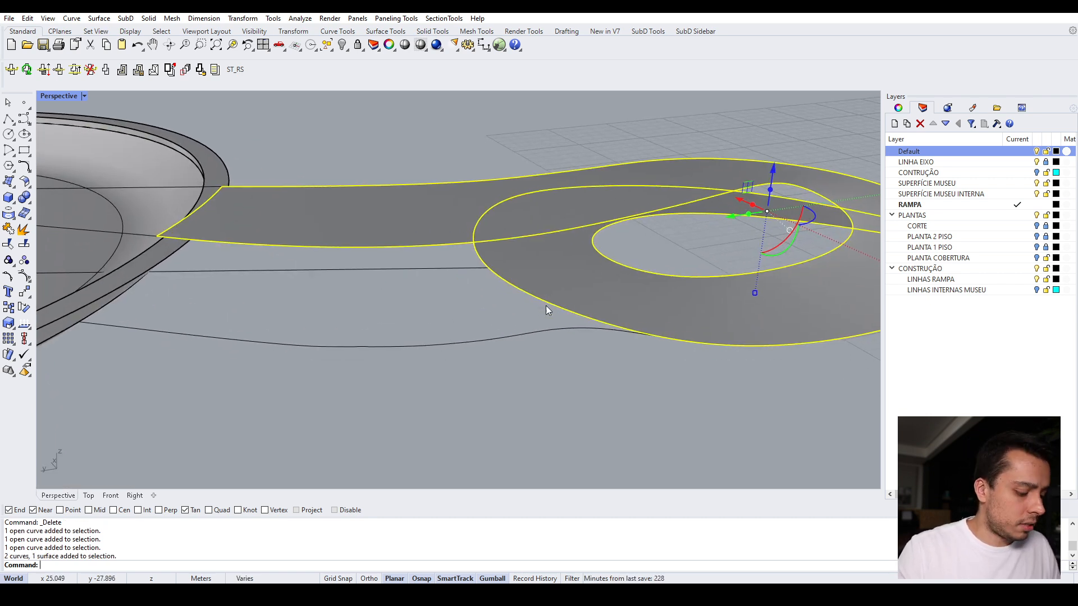
pyautogui.click(543, 311)
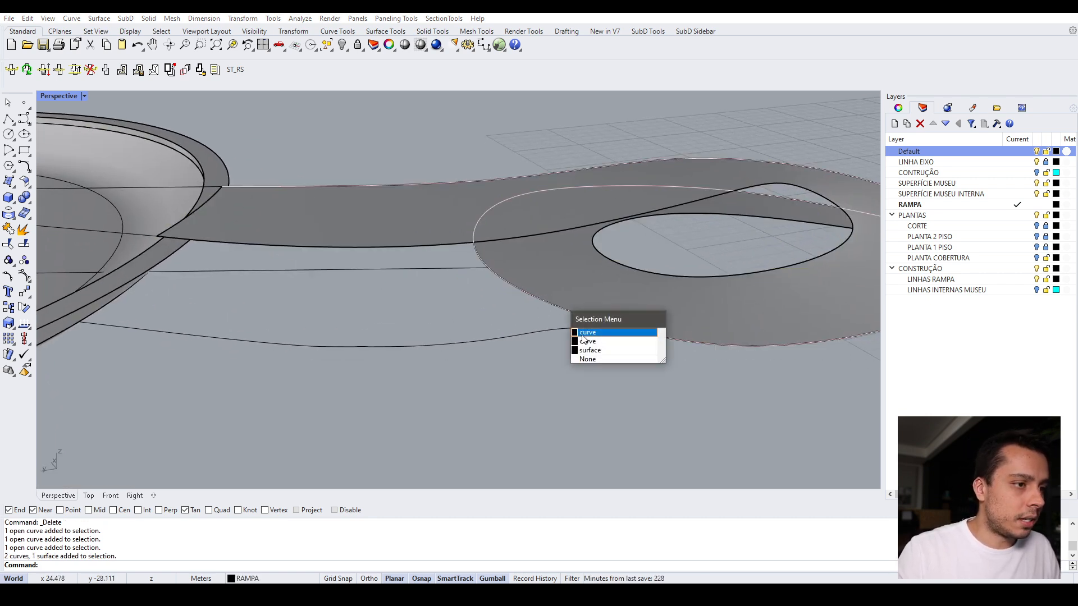
pyautogui.click(587, 332)
pyautogui.keyDown('shift'); pyautogui.click(558, 313); pyautogui.keyUp('shift')
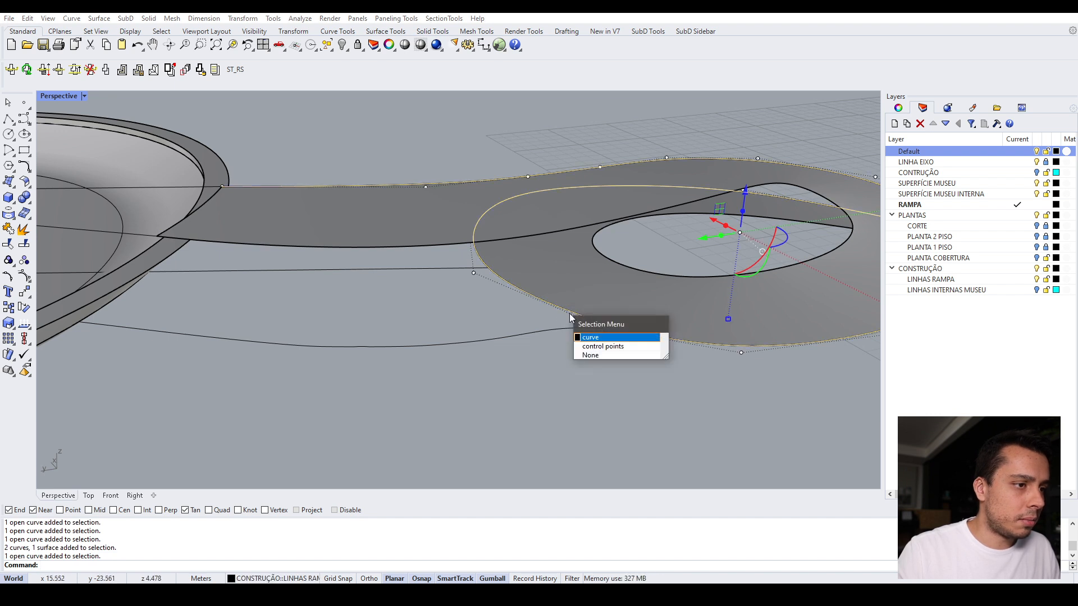
pyautogui.click(587, 333)
pyautogui.press('Escape')
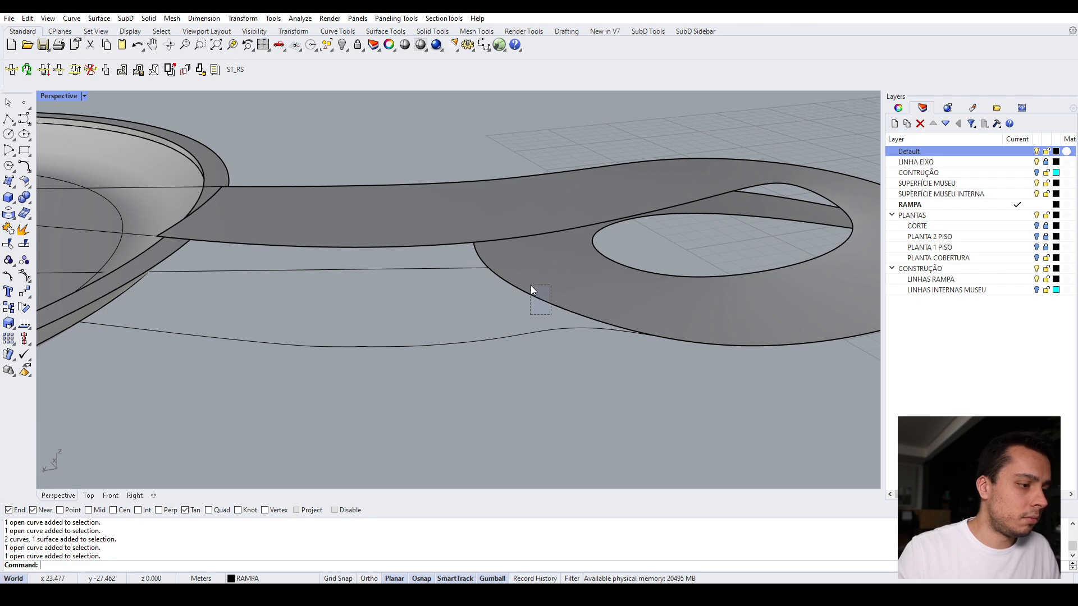
# Step: Select the two coincident outer edge curves without the ramp surface and move them to the RAMPA layer
pyautogui.moveTo(551, 314); pyautogui.dragTo(531, 286)
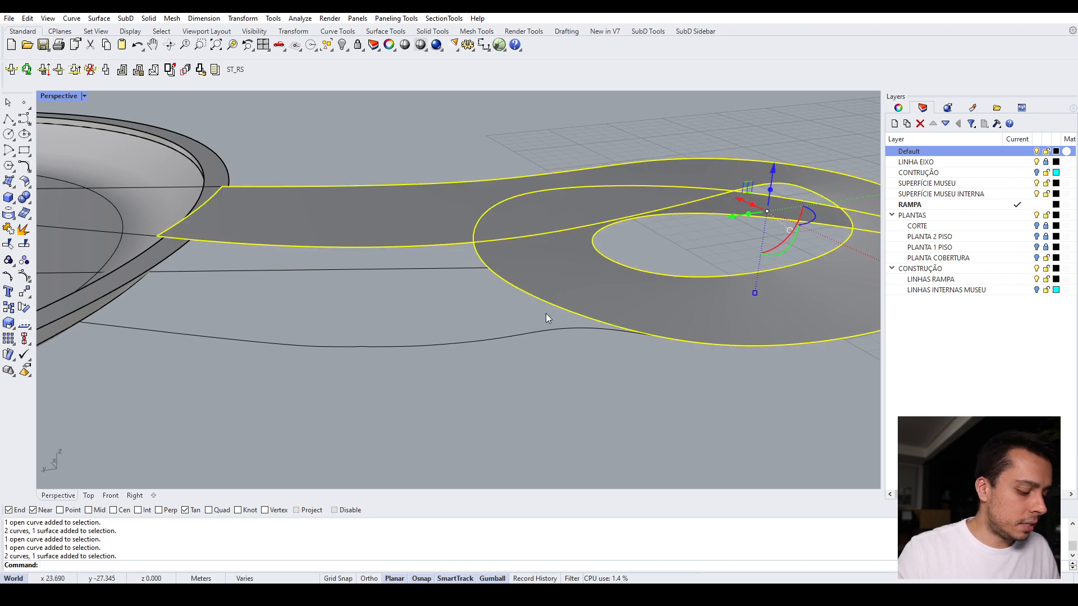
pyautogui.keyDown('ctrl'); pyautogui.click(548, 311); pyautogui.keyUp('ctrl')
pyautogui.scroll(-4, 534, 329)
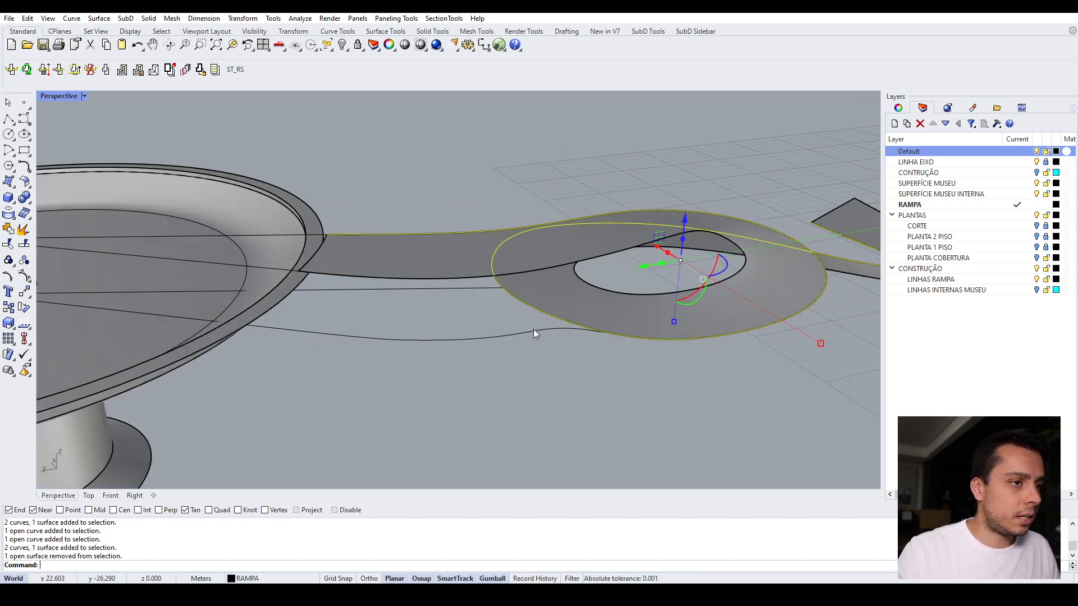
pyautogui.scroll(2, 555, 314)
pyautogui.scroll(1, 556, 320)
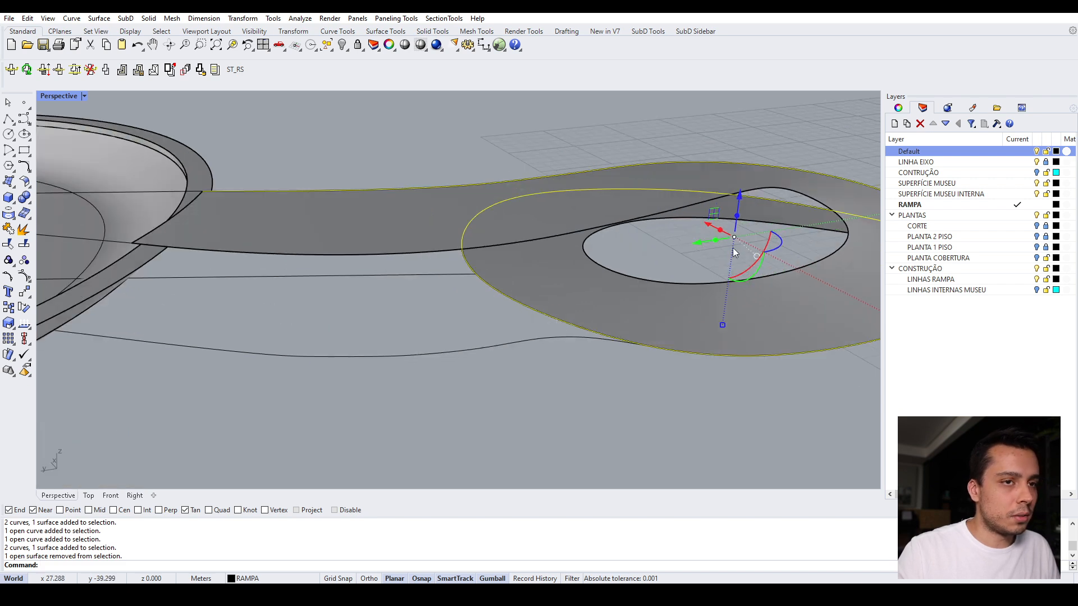
pyautogui.rightClick(949, 205)
pyautogui.click(1005, 399)
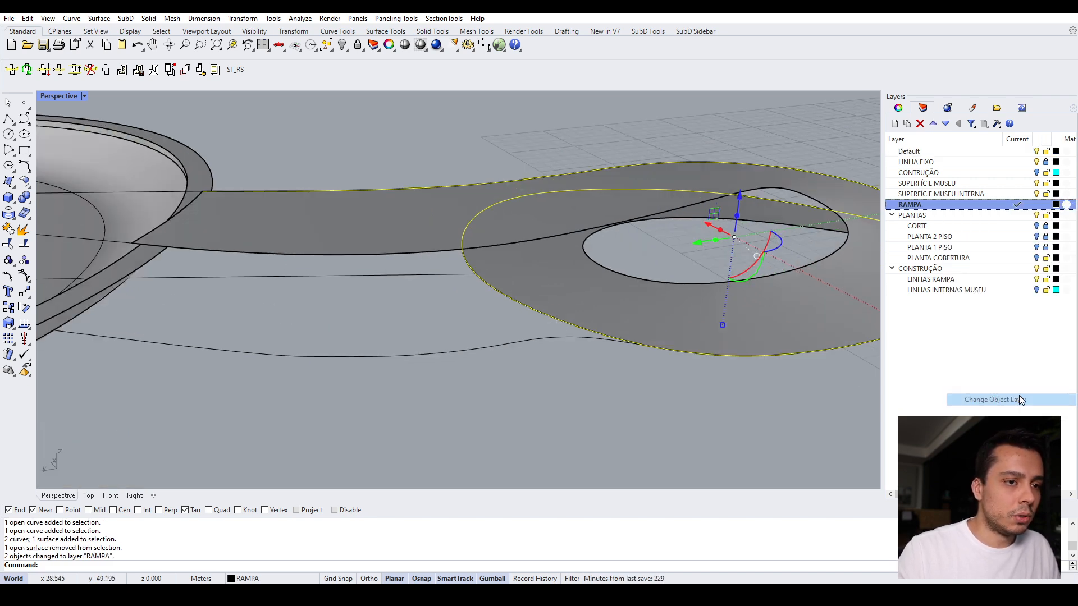
pyautogui.click(609, 393)
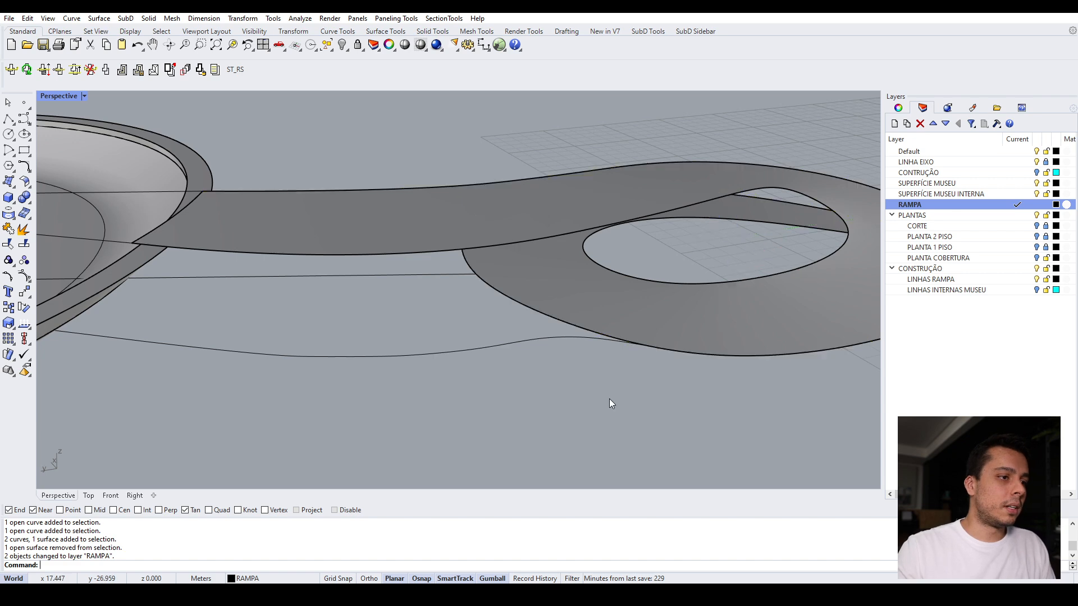
pyautogui.click(552, 325)
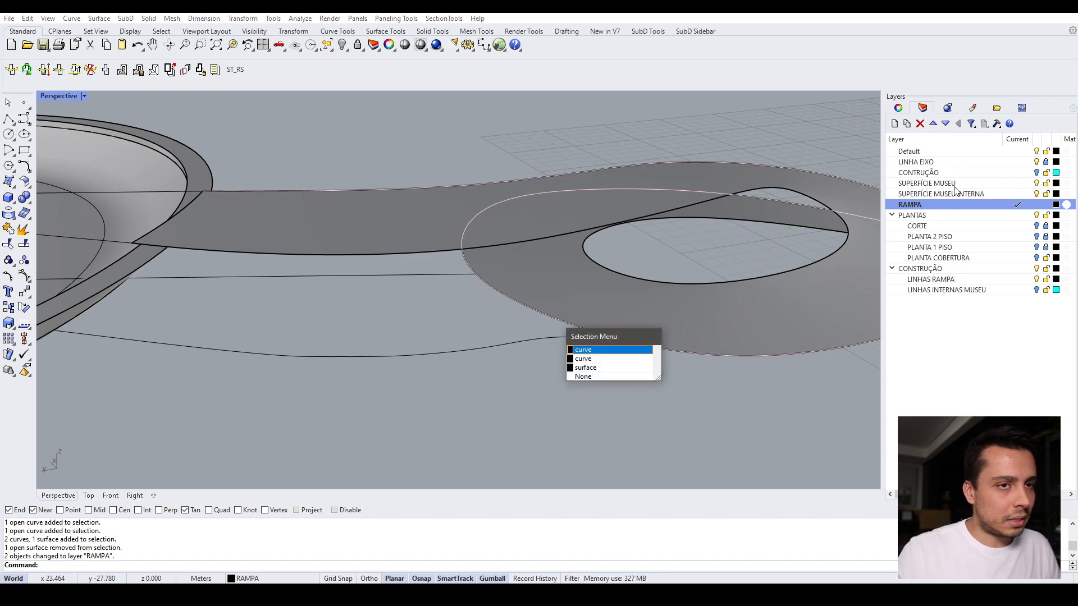
pyautogui.moveTo(664, 202); pyautogui.dragTo(505, 308, button='right')
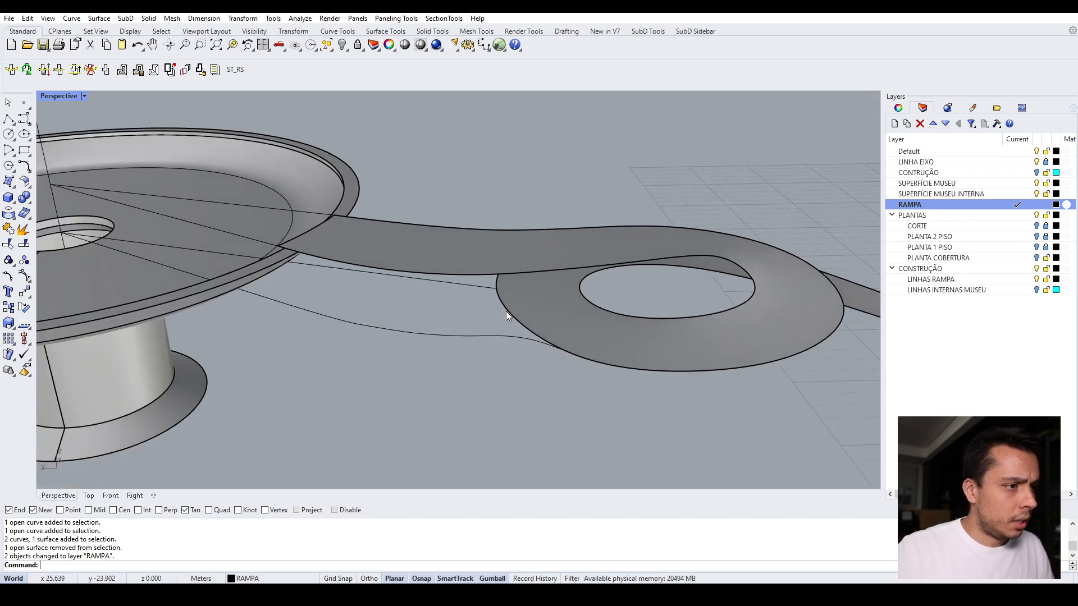
pyautogui.write('Split')
pyautogui.press('Return')
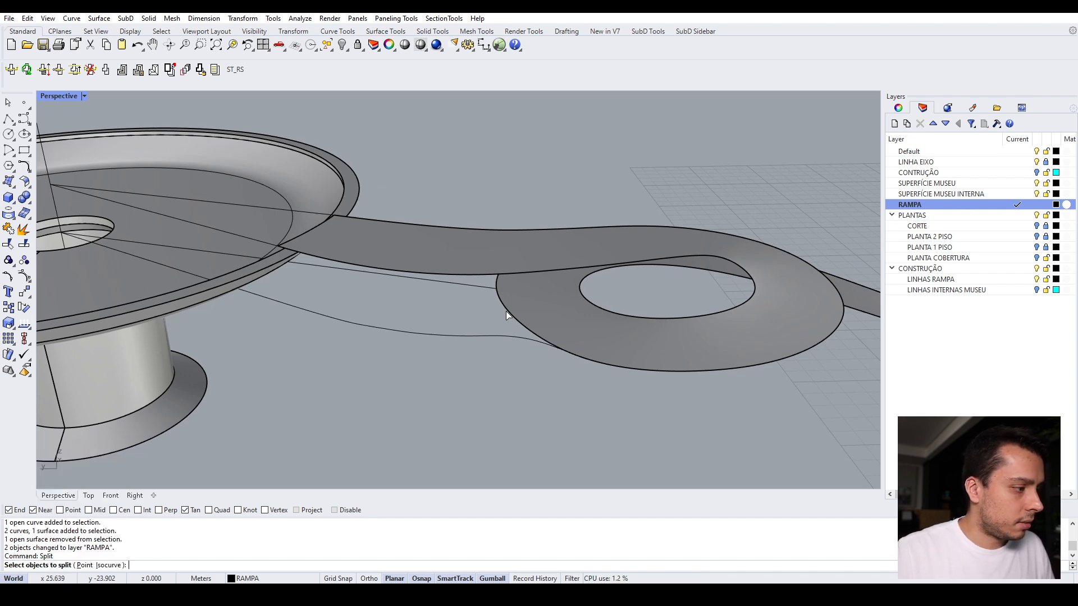
pyautogui.scroll(3, 507, 311)
pyautogui.click(528, 341)
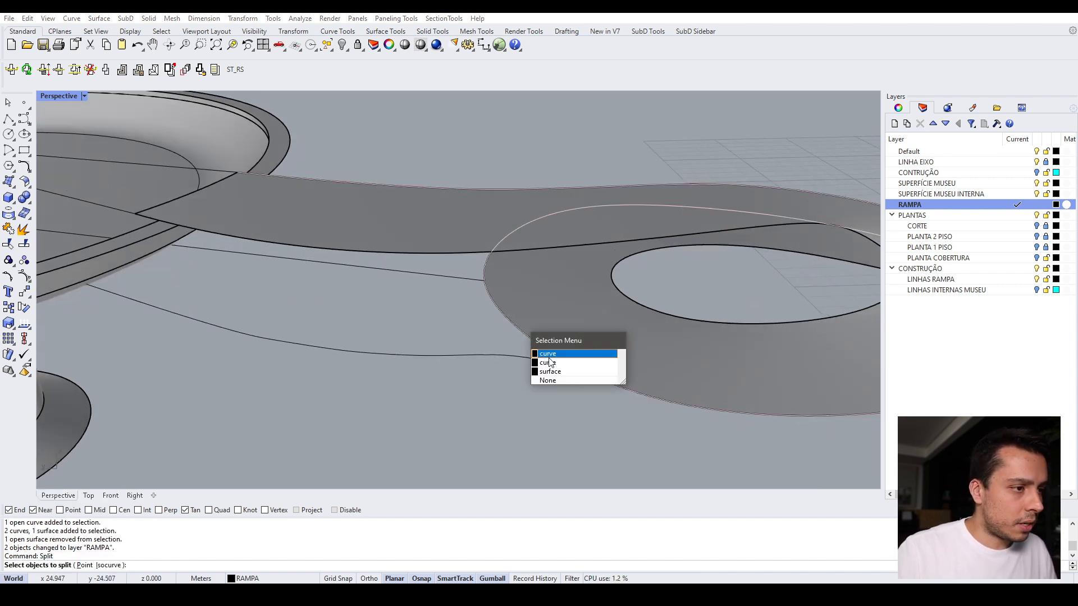
pyautogui.click(552, 355)
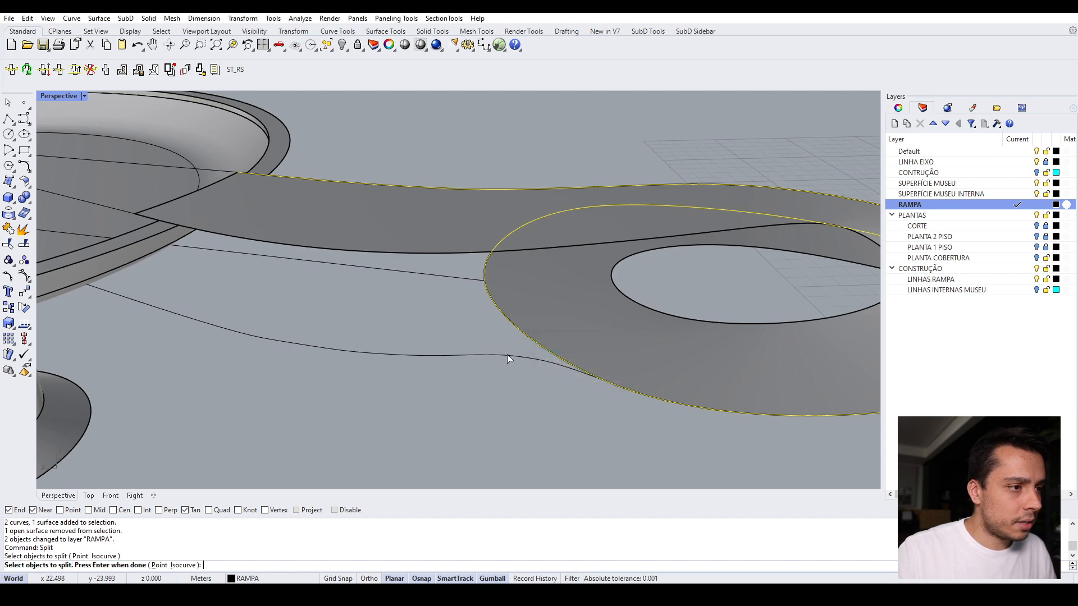
pyautogui.click(510, 356)
pyautogui.click(473, 278)
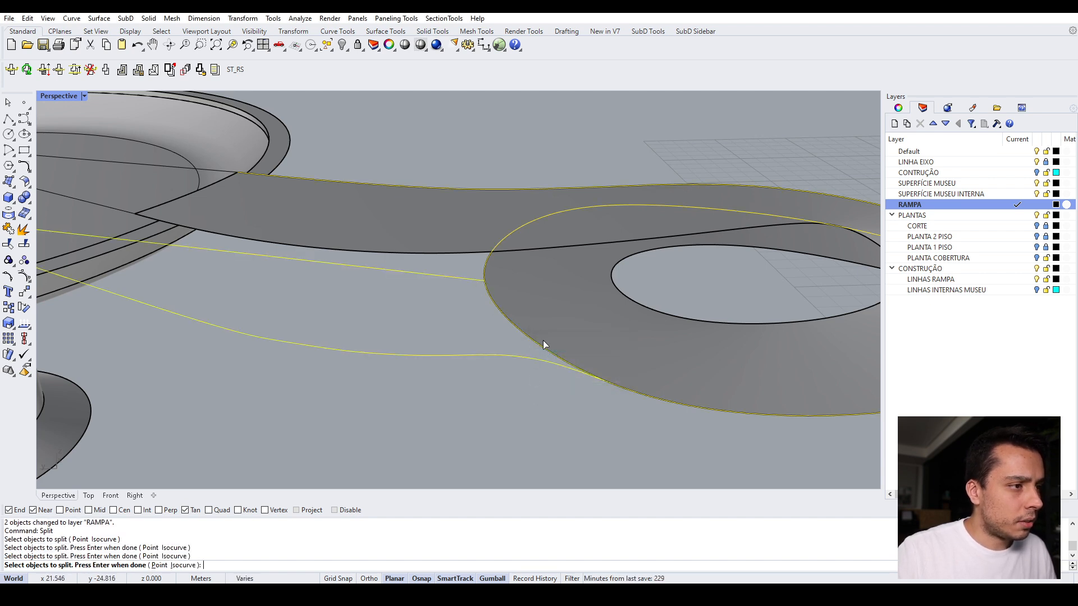
pyautogui.press('Return')
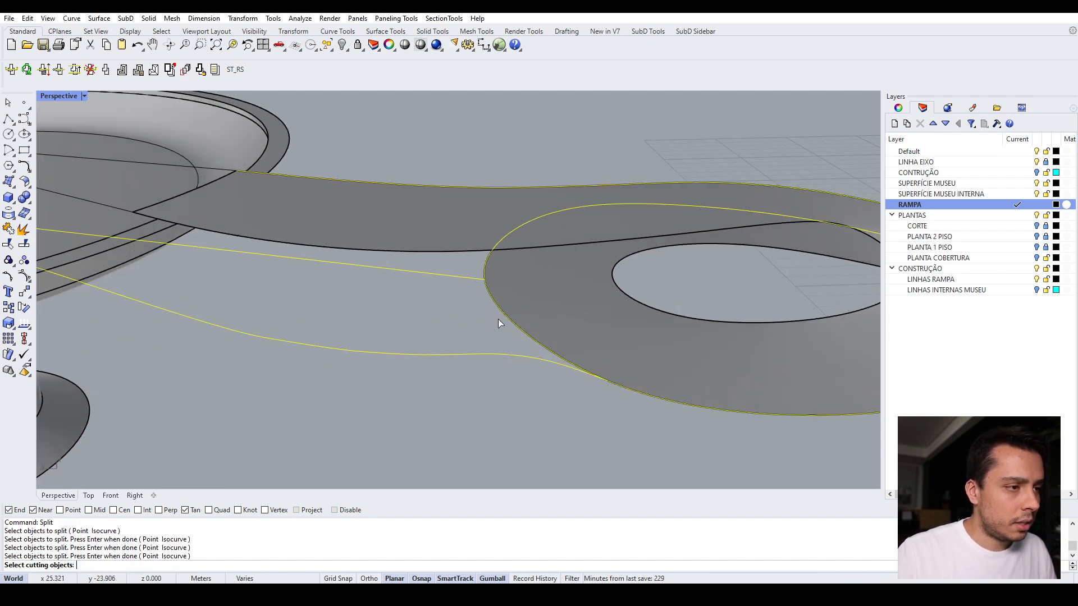
pyautogui.press('Return')
pyautogui.press('Return')
pyautogui.press('Return')
pyautogui.moveTo(497, 319); pyautogui.dragTo(520, 296, button='right')
pyautogui.scroll(1, 520, 297)
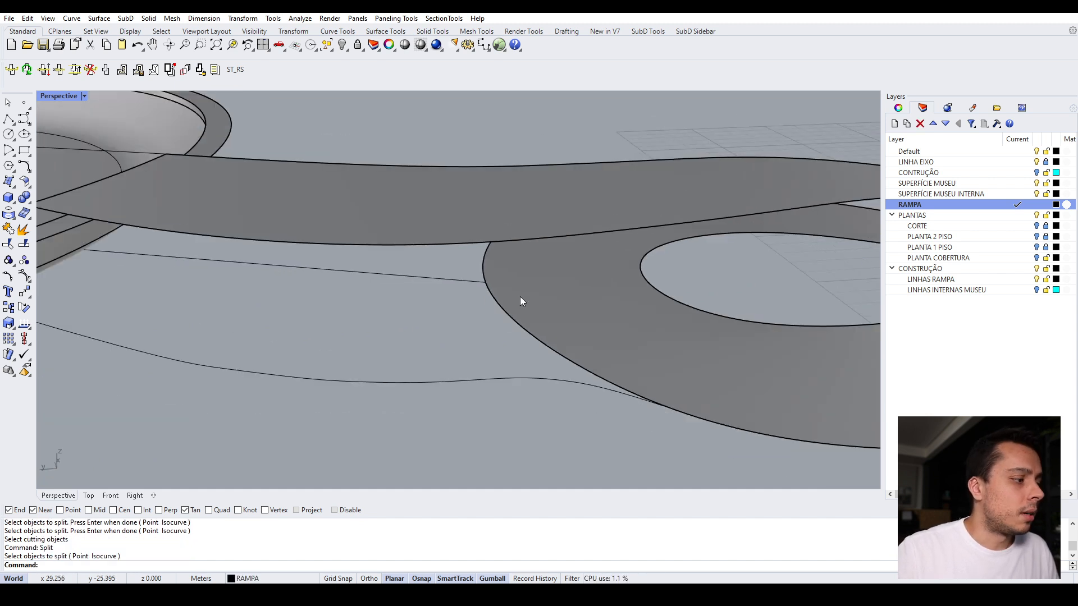
pyautogui.press('Return')
pyautogui.press('Return')
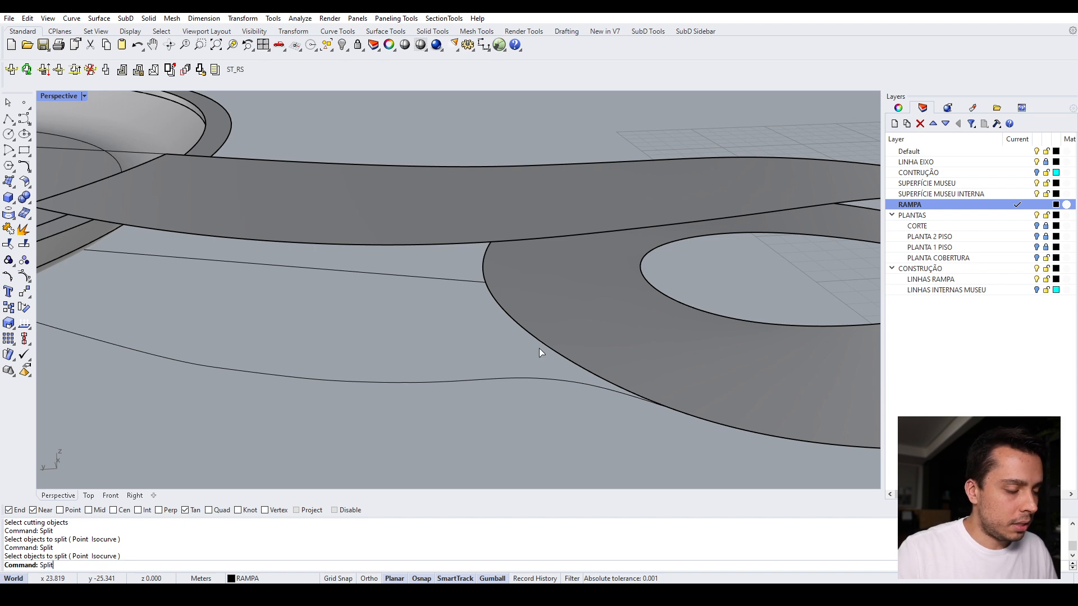
# Step: Split the ramp loop's outer edge curve, using the two lower edge curves as cutting objects
pyautogui.write('Split')
pyautogui.press('Return')
pyautogui.click(540, 339)
pyautogui.click(570, 368)
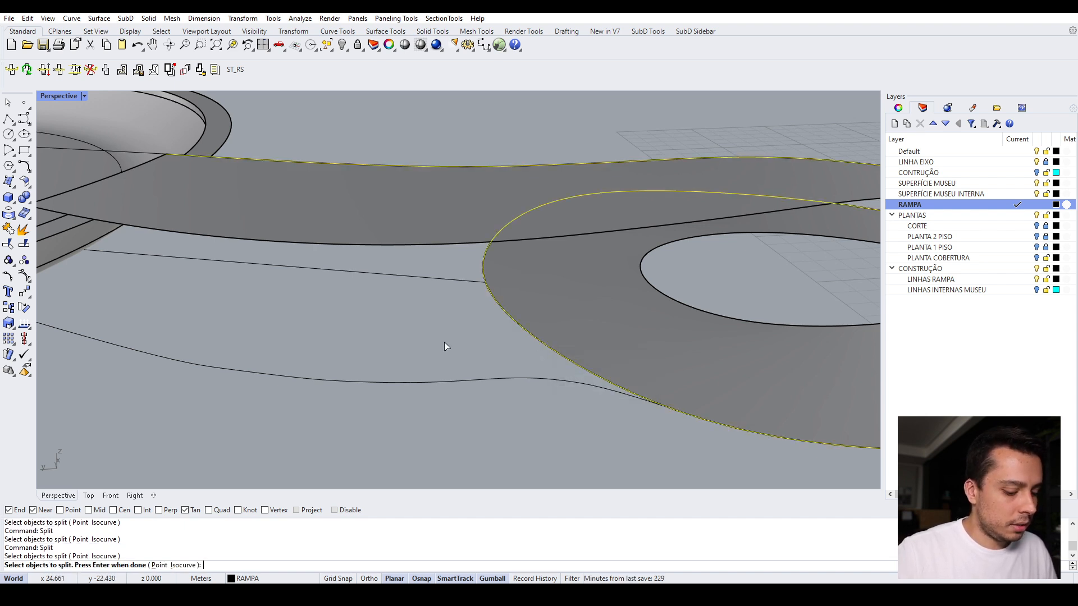
pyautogui.press('Return')
pyautogui.click(430, 382)
pyautogui.click(443, 279)
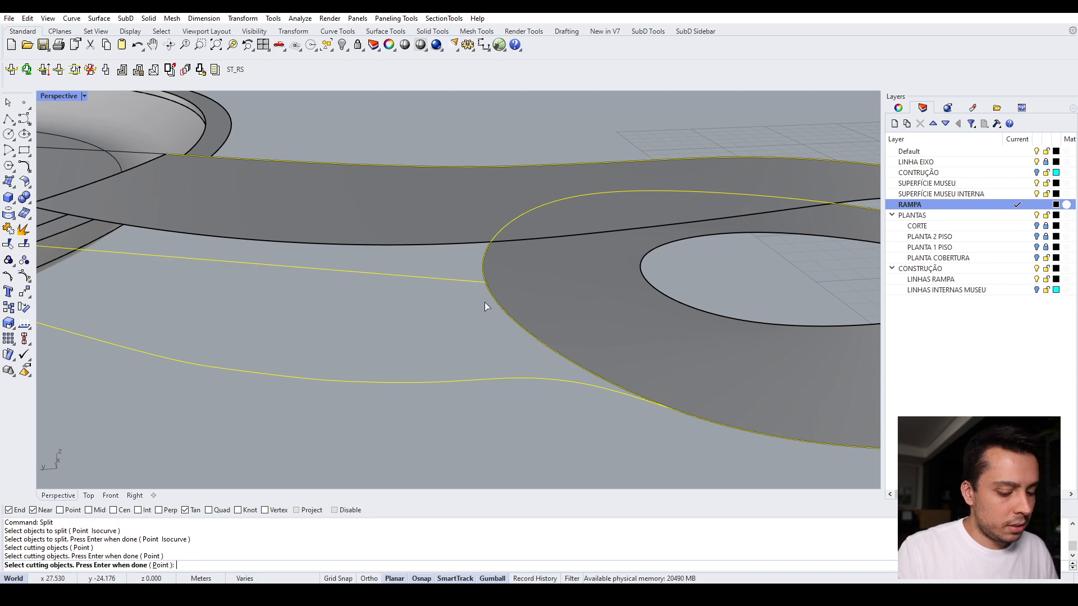
pyautogui.press('Return')
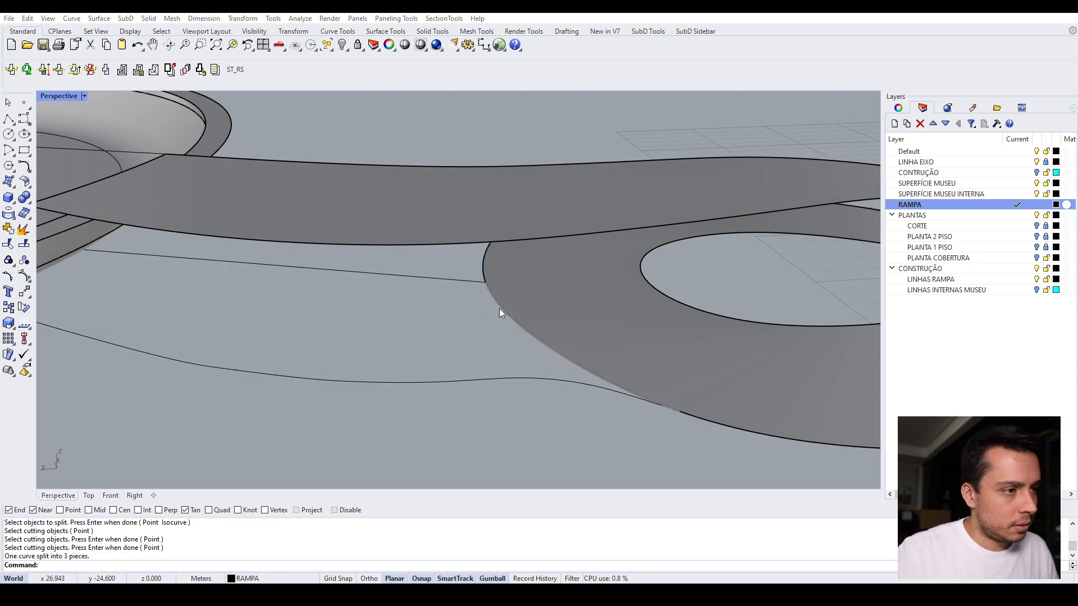
# Step: Examine the split segment of the ramp loop's outer edge and its tangent junction with the lower edge curve
pyautogui.click(537, 338)
pyautogui.click(536, 338)
pyautogui.moveTo(539, 340); pyautogui.dragTo(729, 354, button='right')
pyautogui.scroll(2, 685, 363)
pyautogui.scroll(2, 665, 373)
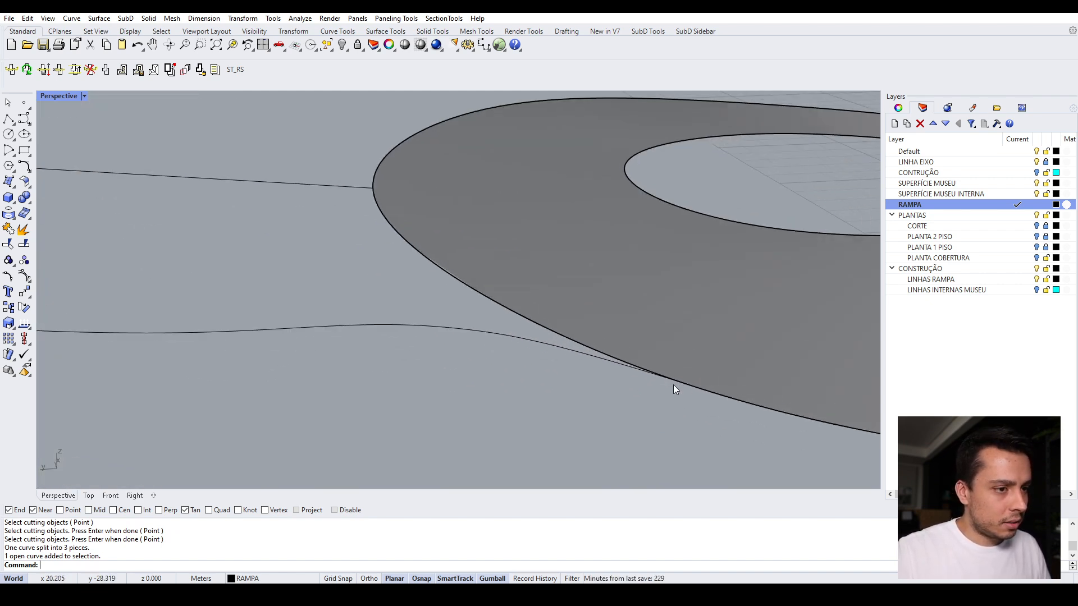
pyautogui.scroll(-3, 672, 313)
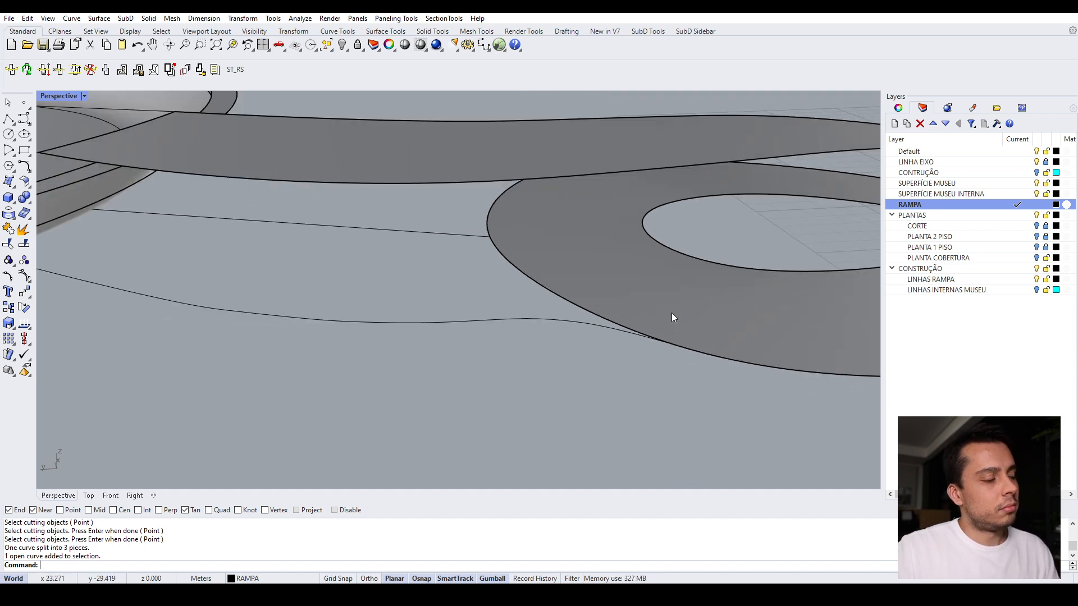
pyautogui.scroll(-1, 674, 309)
pyautogui.scroll(-1, 674, 309)
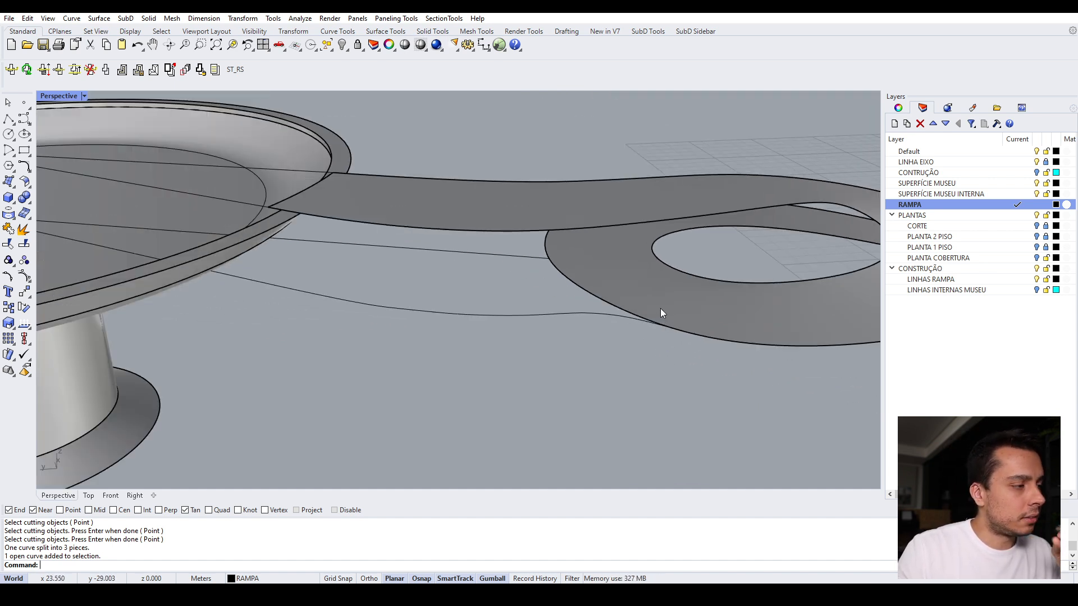
# Step: Examine the two lower edge curves between the slab and the ramp loop by selecting them individually and together
pyautogui.click(534, 315)
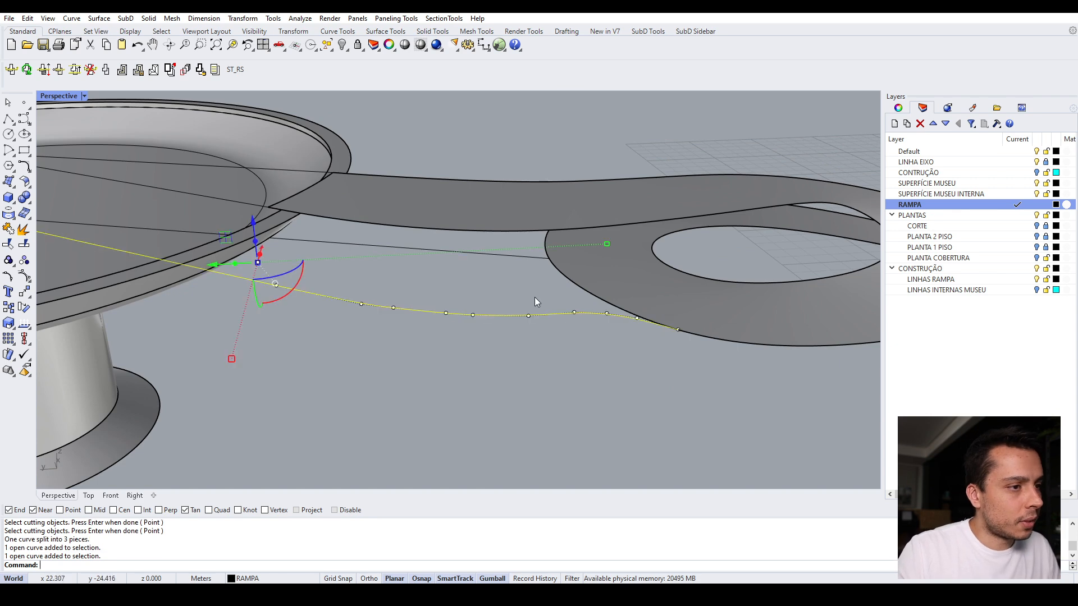
pyautogui.press('Escape')
pyautogui.scroll(-3, 669, 308)
pyautogui.rightClick(580, 332)
pyautogui.scroll(3, 581, 330)
pyautogui.press('Escape')
pyautogui.scroll(-2, 587, 308)
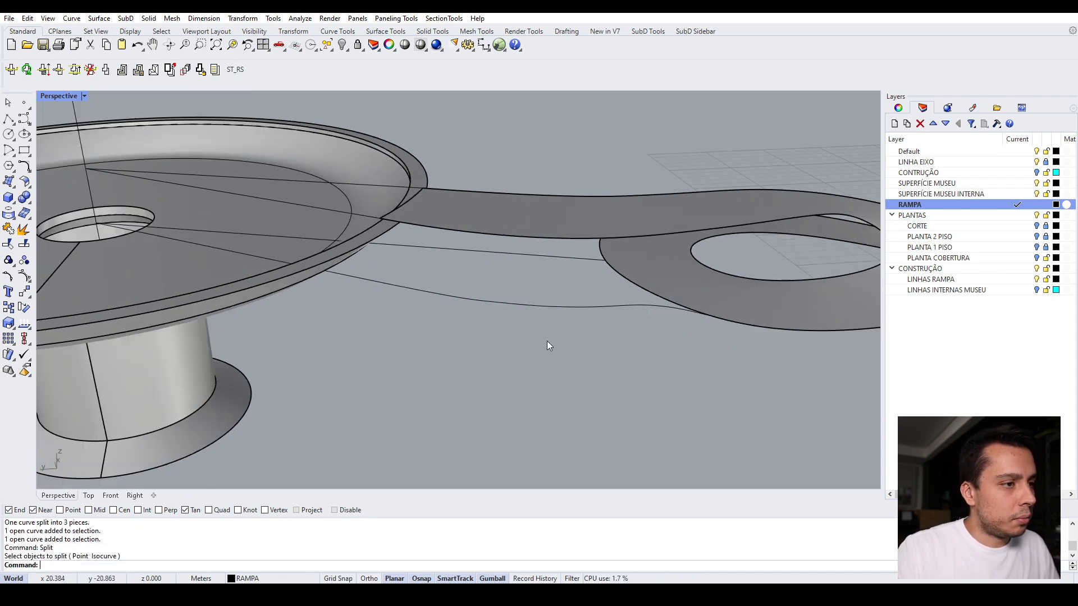
pyautogui.moveTo(546, 341); pyautogui.dragTo(524, 248)
pyautogui.moveTo(524, 248); pyautogui.dragTo(530, 269, button='right')
pyautogui.press('Escape')
pyautogui.scroll(-3, 679, 284)
pyautogui.scroll(3, 528, 261)
pyautogui.moveTo(603, 395); pyautogui.dragTo(584, 262)
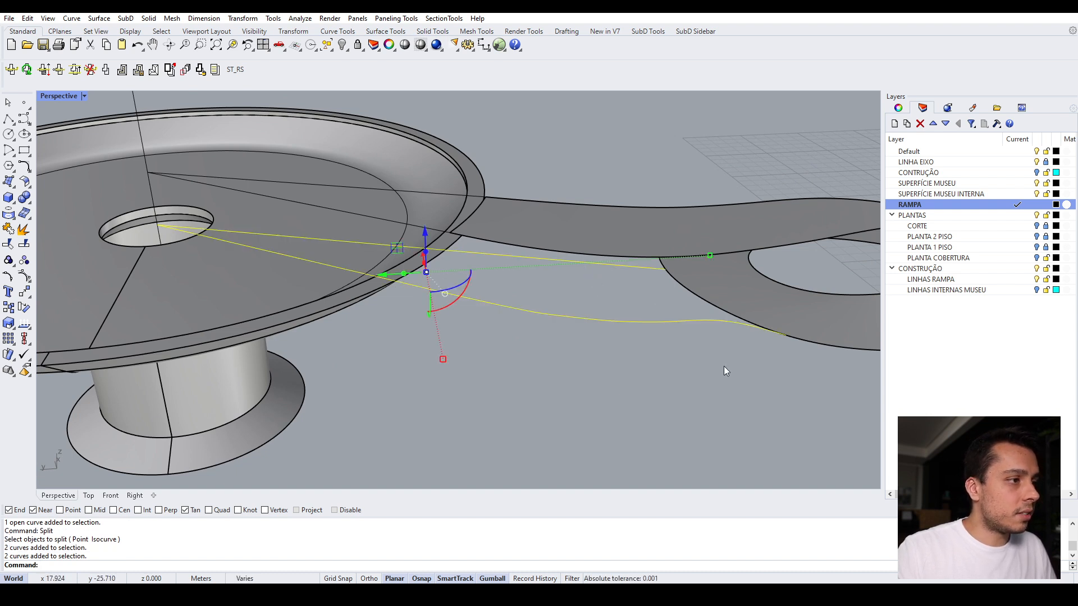
pyautogui.press('Escape')
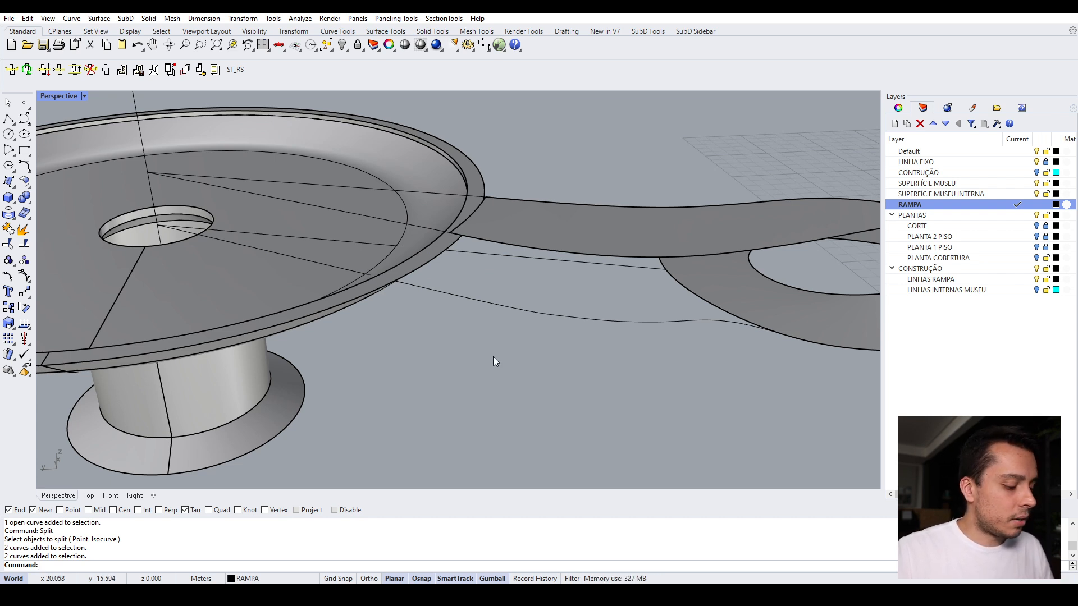
# Step: Sweep a surface along the two lower edge curves with Sweep2, using the loop's split edge segment and the slab's arc as unchanged cross sections
pyautogui.write('Sweep2')
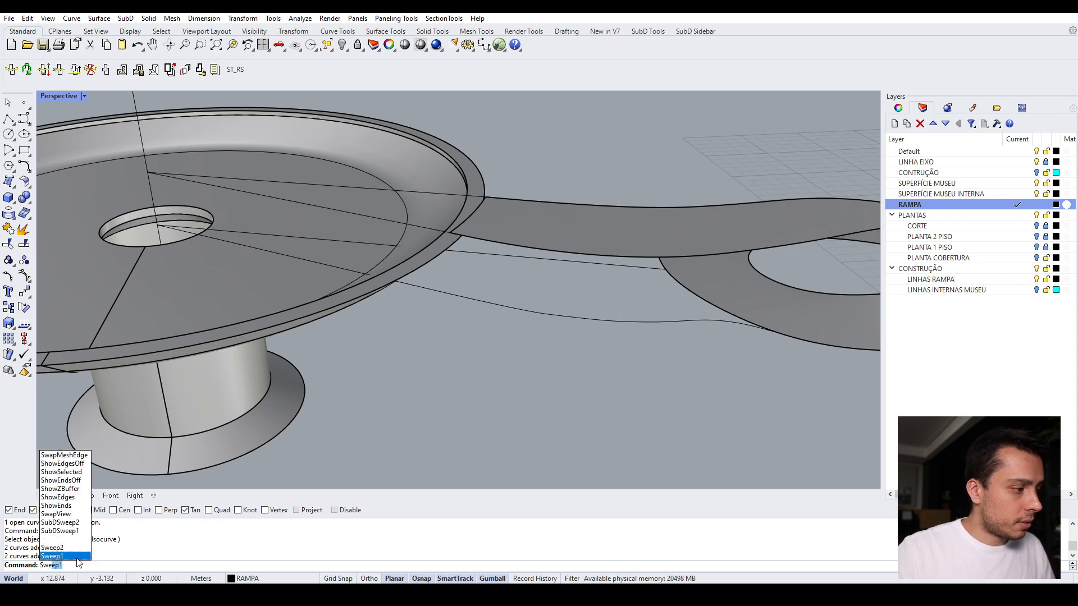
pyautogui.press('Return')
pyautogui.click(656, 269)
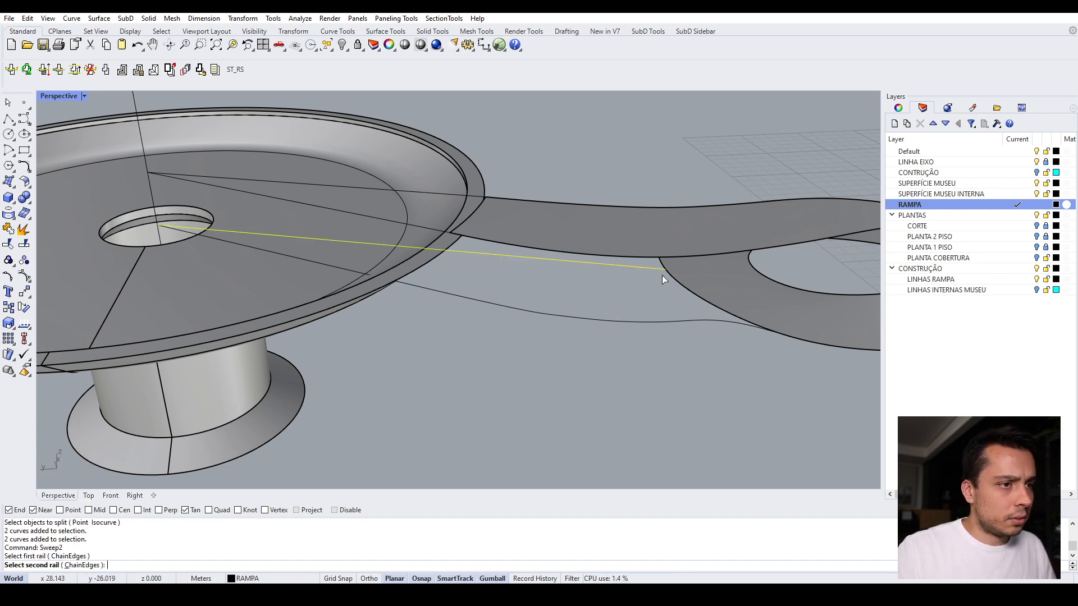
pyautogui.click(714, 322)
pyautogui.click(722, 310)
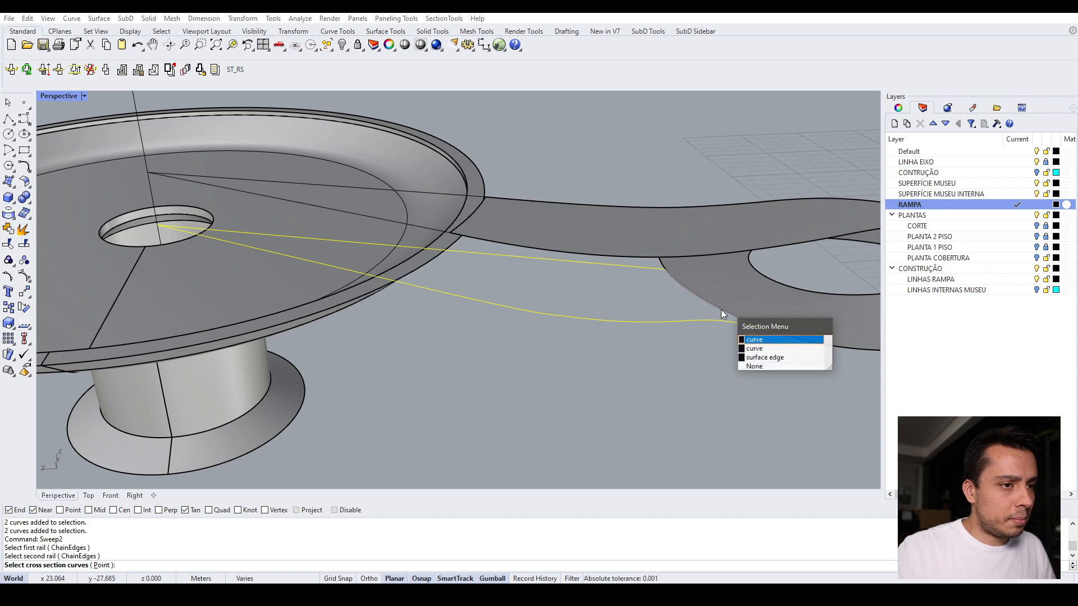
pyautogui.click(752, 341)
pyautogui.scroll(3, 386, 238)
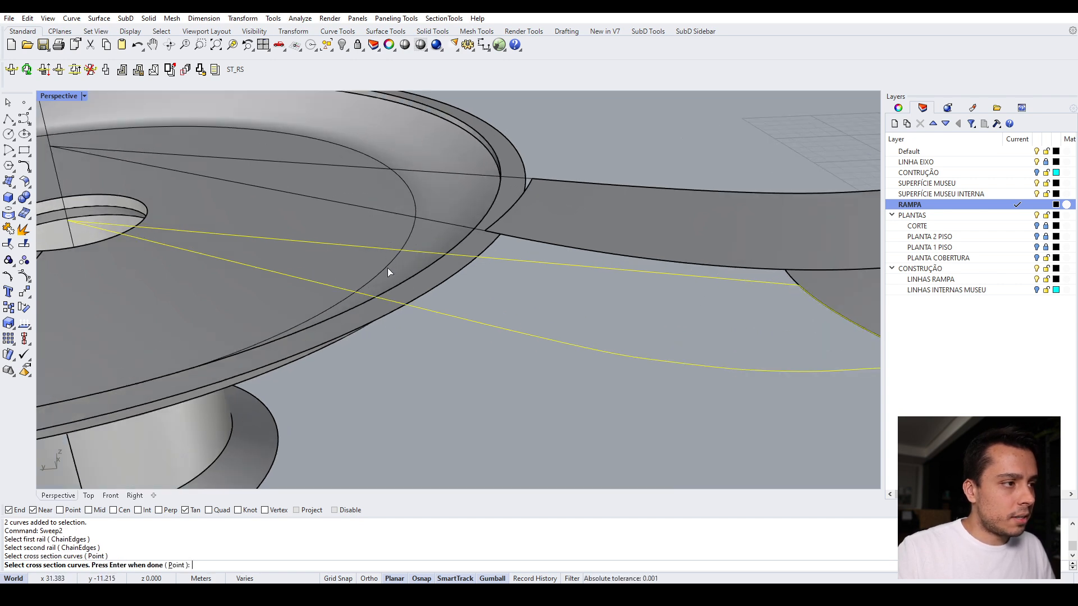
pyautogui.scroll(-4, 605, 315)
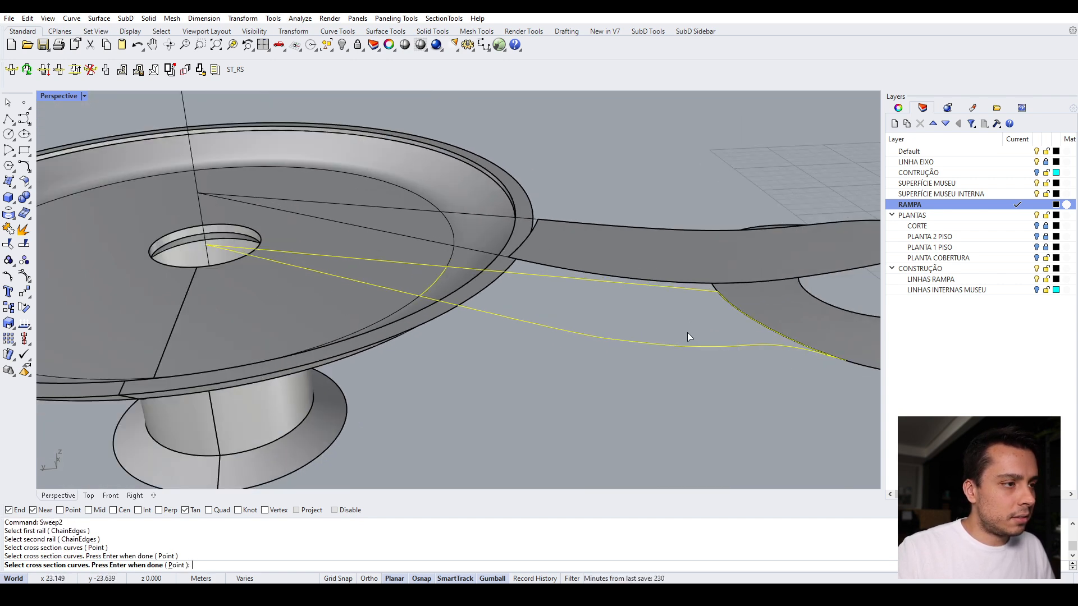
pyautogui.press('Return')
pyautogui.scroll(-2, 661, 334)
pyautogui.scroll(1, 660, 333)
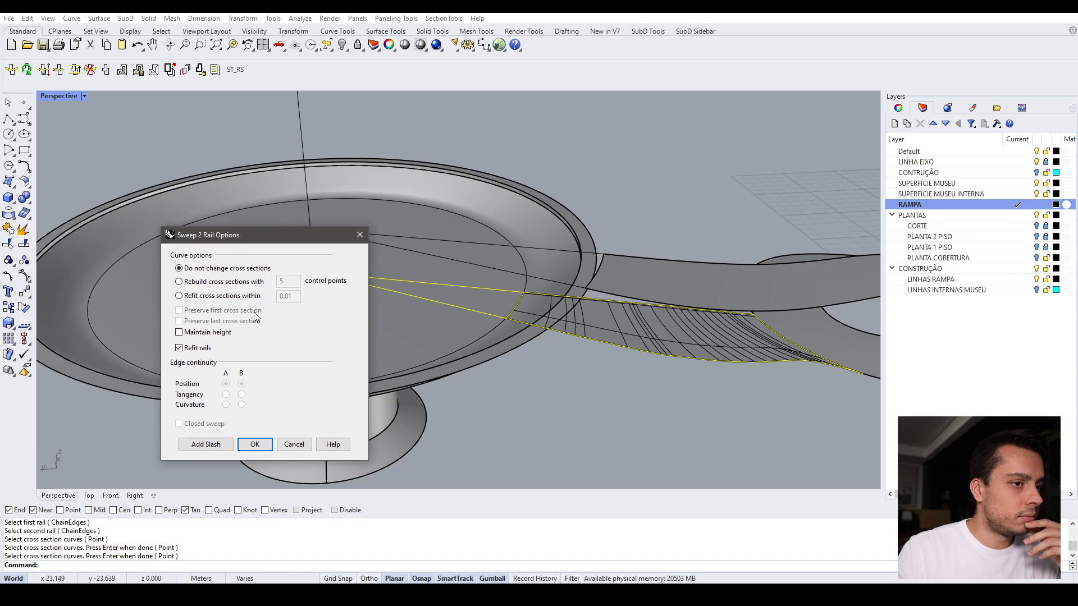
pyautogui.click(256, 444)
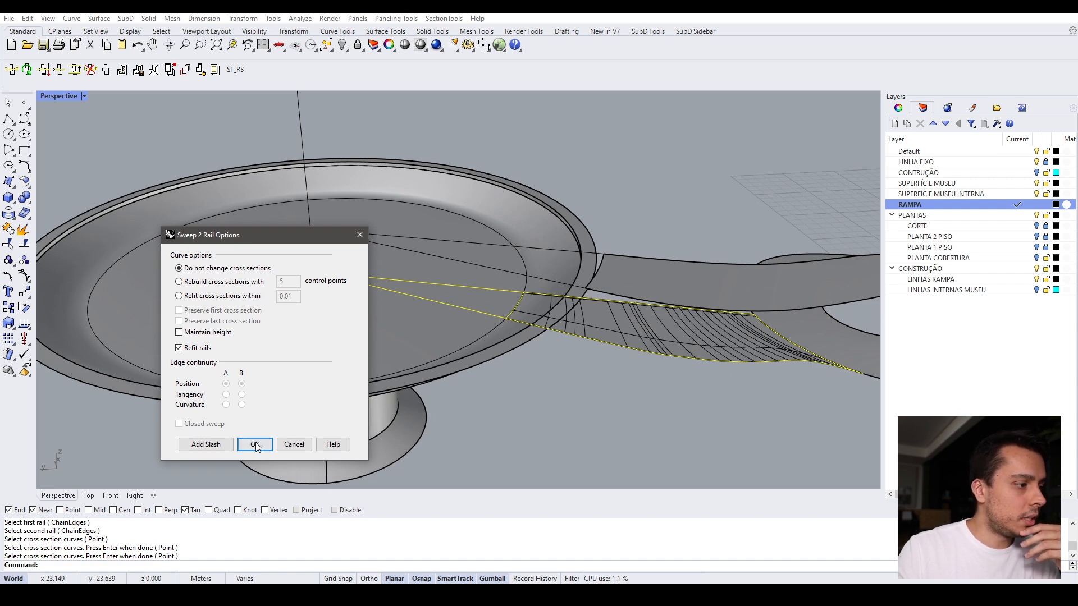
# Step: Rebuild the swept ramp connection surface with 45 U and 15 V points at degree 2, previewing it before applying
pyautogui.scroll(-3, 365, 365)
pyautogui.scroll(3, 539, 337)
pyautogui.moveTo(551, 337); pyautogui.dragTo(460, 331, button='right')
pyautogui.click(469, 318)
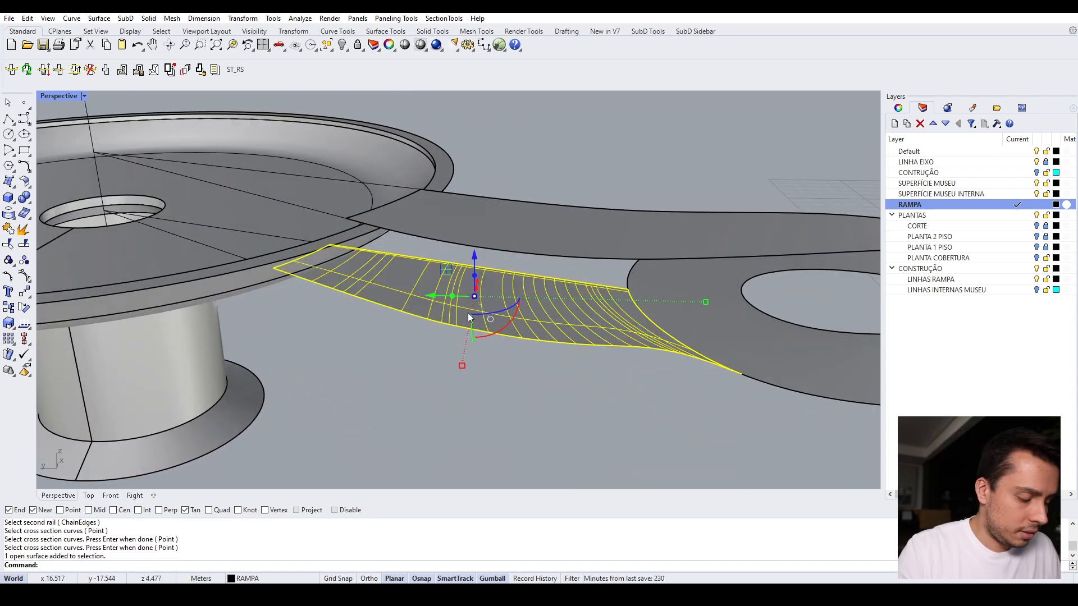
pyautogui.write('Re')
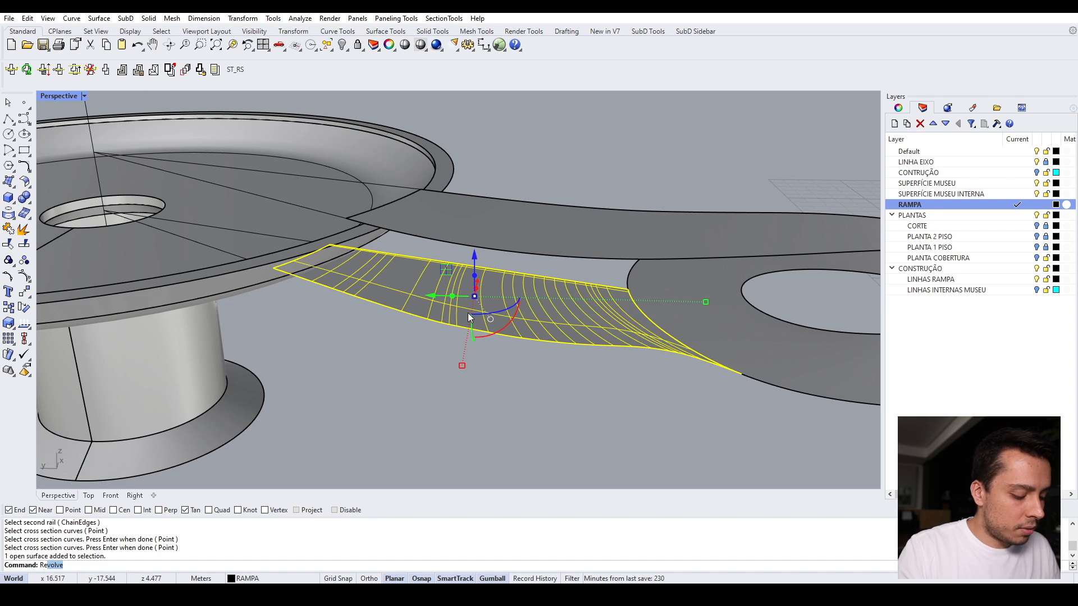
pyautogui.write('build')
pyautogui.press('Return')
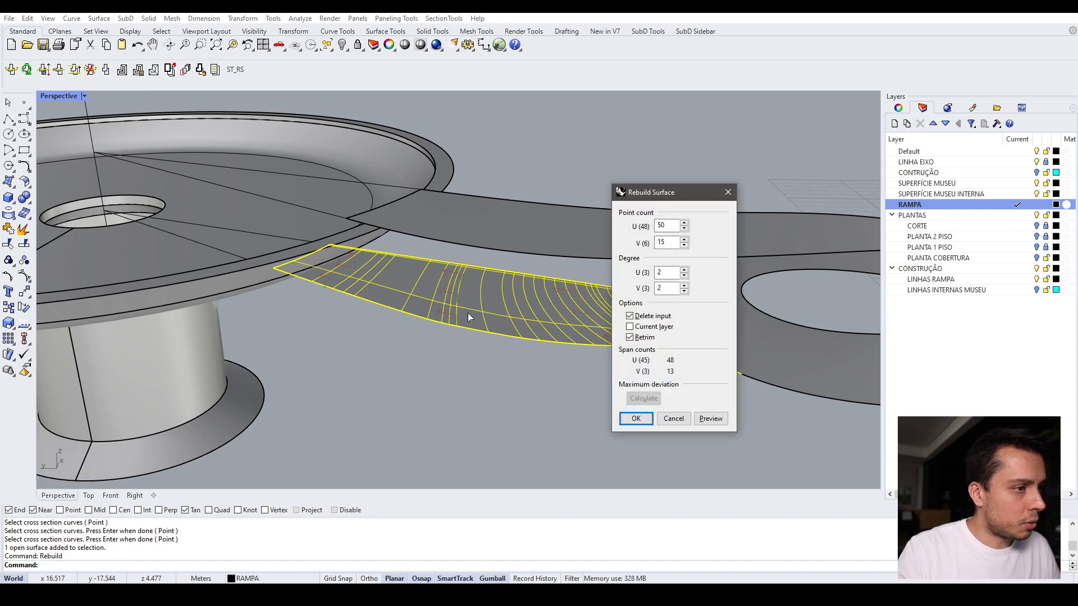
pyautogui.scroll(2, 511, 291)
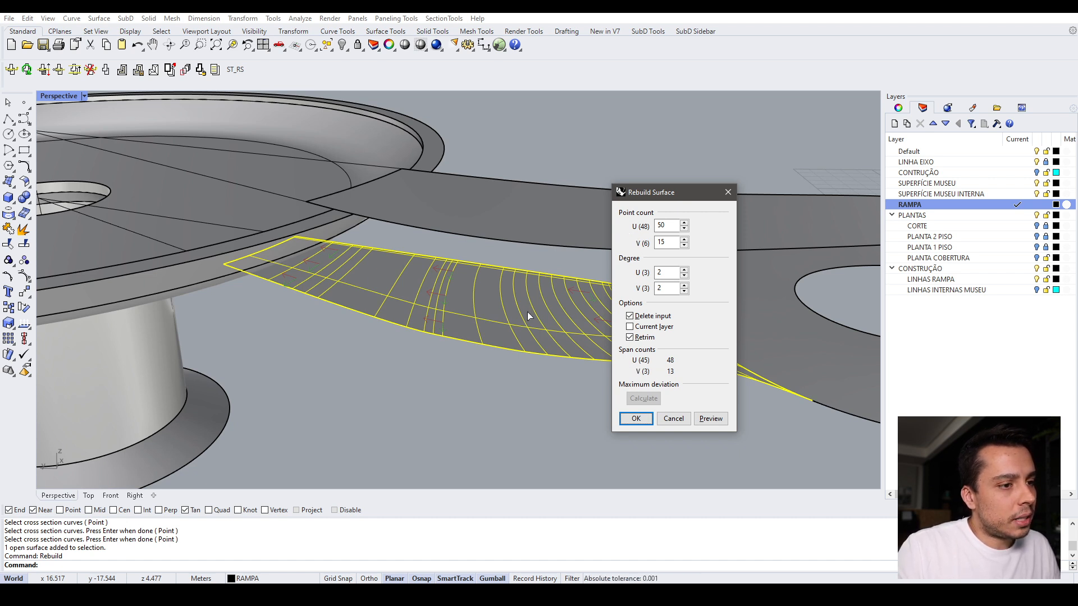
pyautogui.scroll(1, 456, 325)
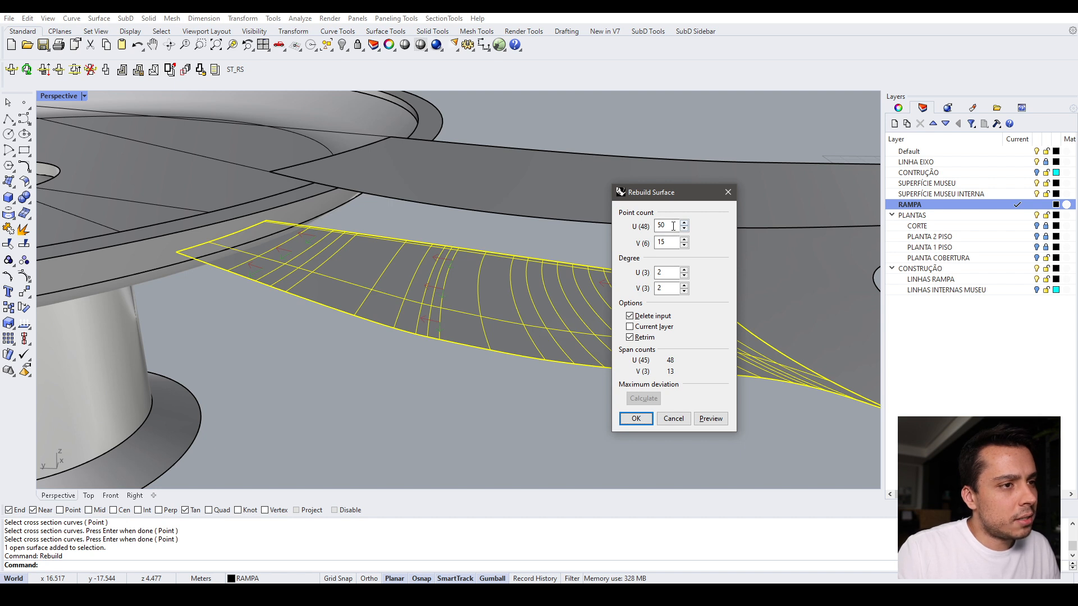
pyautogui.moveTo(669, 227); pyautogui.dragTo(644, 227)
pyautogui.write('45')
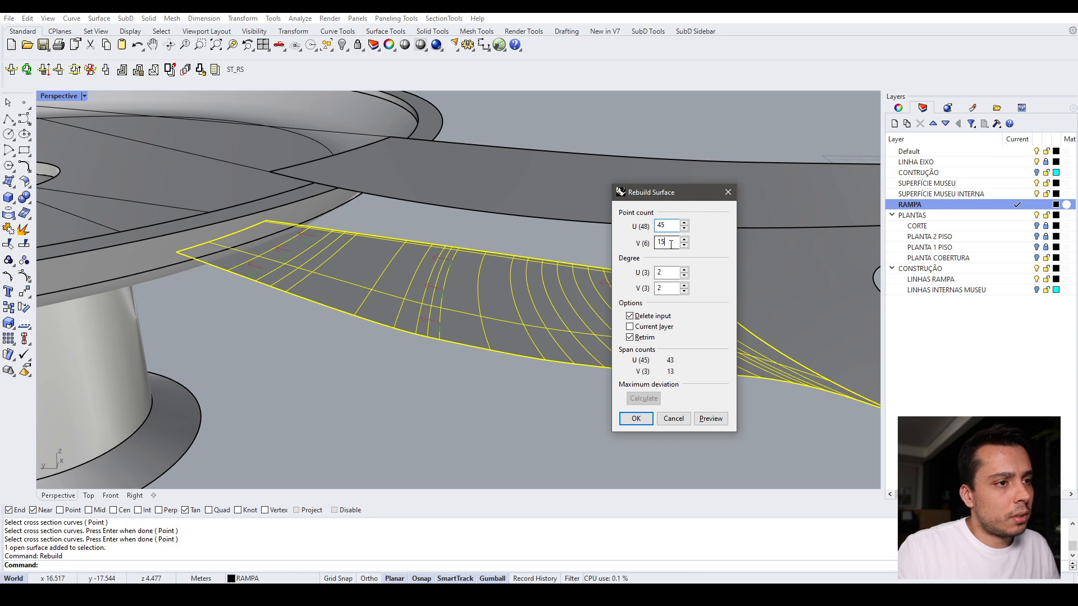
pyautogui.click(705, 418)
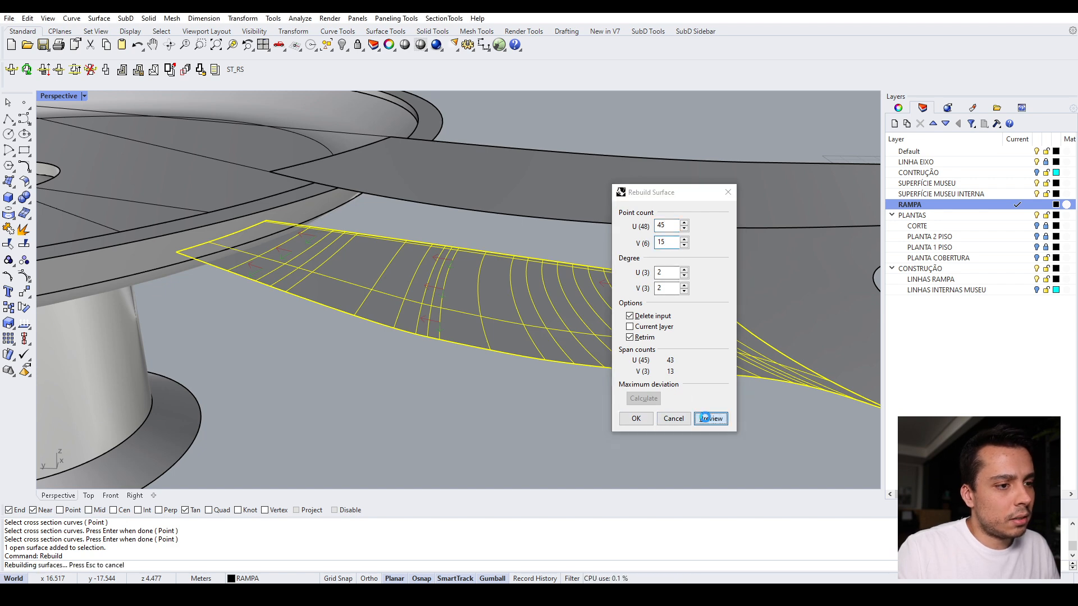
pyautogui.moveTo(484, 333); pyautogui.dragTo(588, 398, button='right')
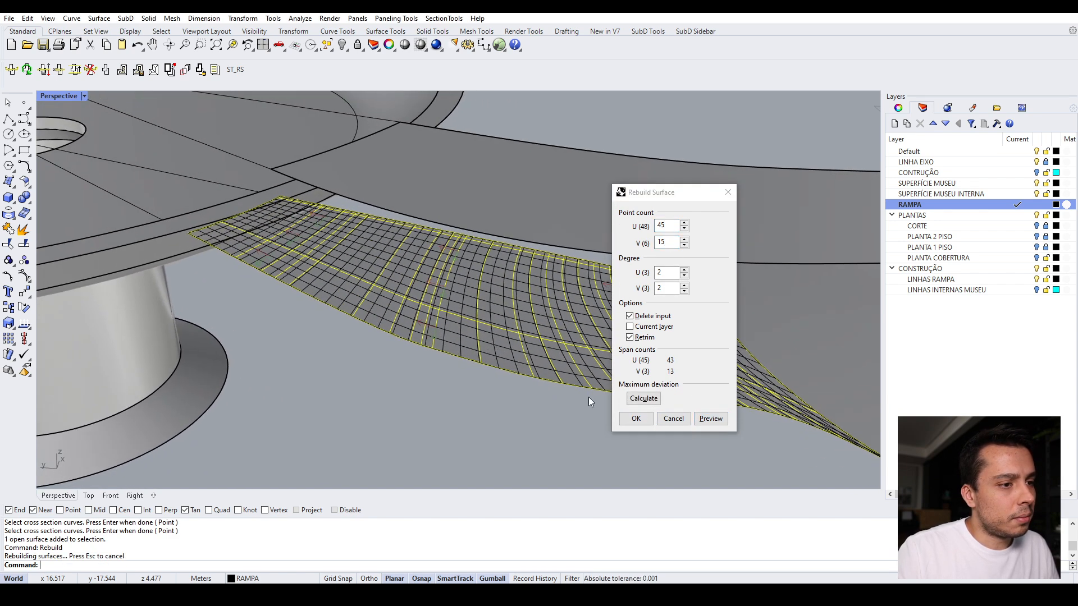
pyautogui.click(637, 418)
pyautogui.press('Escape')
pyautogui.moveTo(471, 261); pyautogui.dragTo(517, 257, button='right')
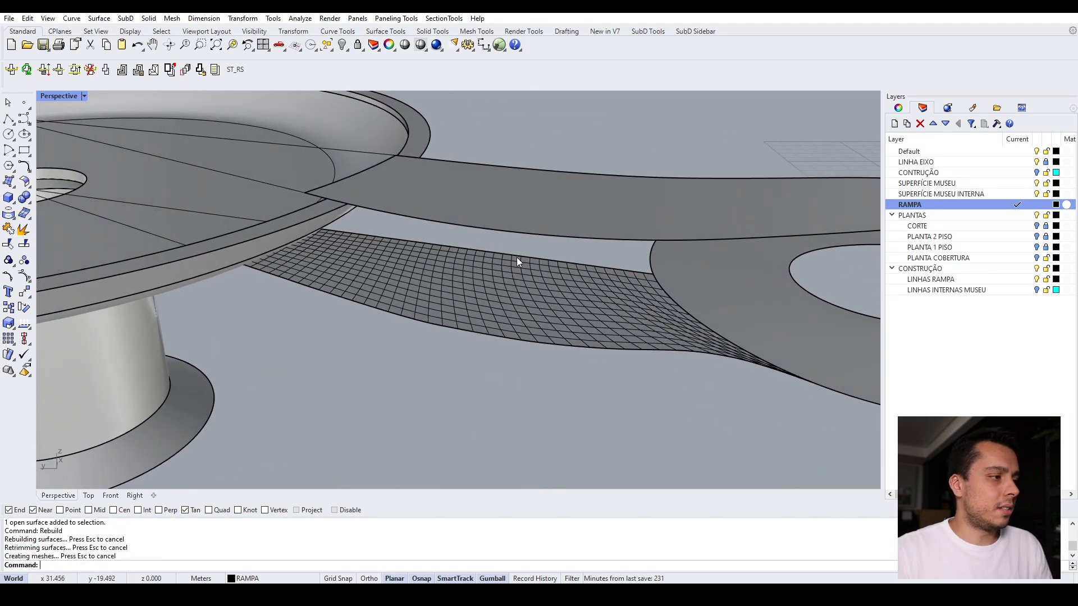
# Step: Turn off the isocurve display of the rebuilt lower ramp connection surface
pyautogui.moveTo(614, 358); pyautogui.dragTo(576, 307, button='right')
pyautogui.click(576, 308)
pyautogui.click(904, 108)
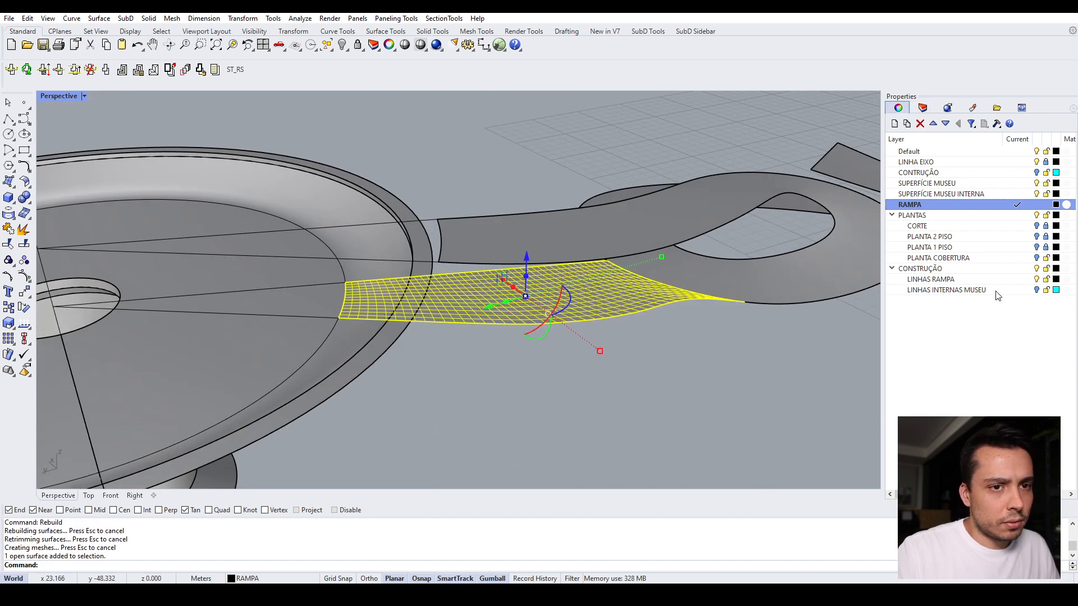
pyautogui.click(572, 353)
pyautogui.moveTo(572, 354); pyautogui.dragTo(530, 298, button='right')
# Step: Examine the two lower ramp edge curves and the slab arc crossing them, checking where they intersect
pyautogui.click(393, 285)
pyautogui.keyDown('shift'); pyautogui.click(399, 260); pyautogui.keyUp('shift')
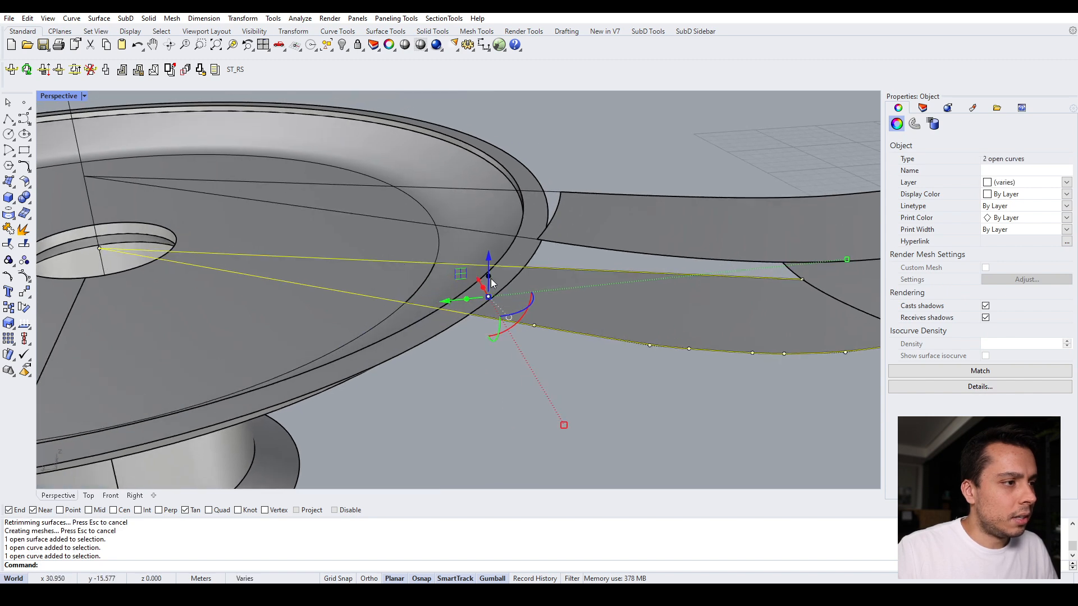
pyautogui.press('Escape')
pyautogui.scroll(2, 401, 268)
pyautogui.scroll(2, 401, 271)
pyautogui.click(439, 290)
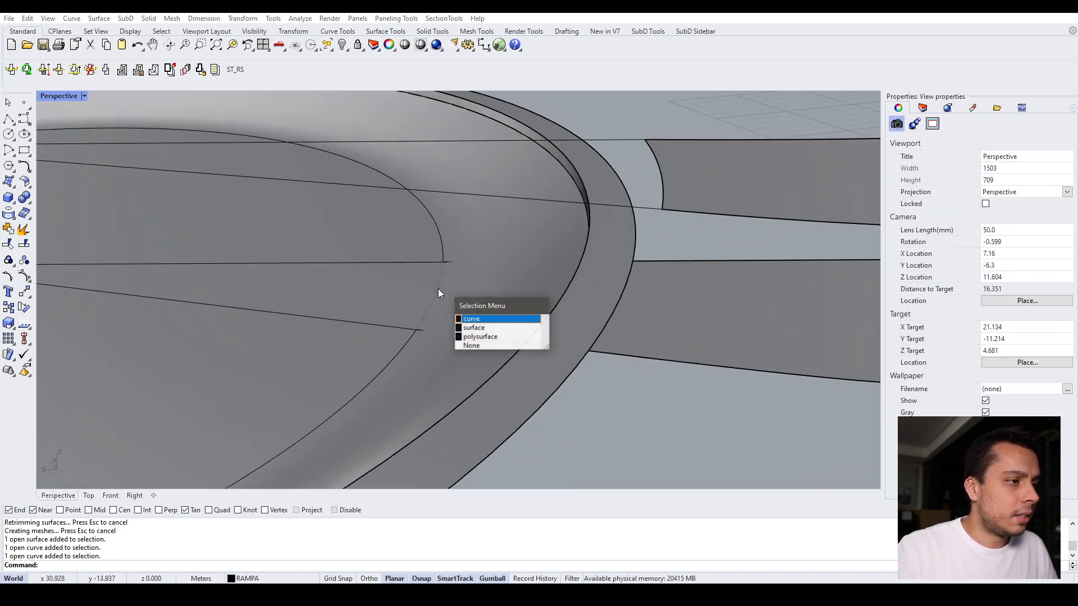
pyautogui.click(477, 319)
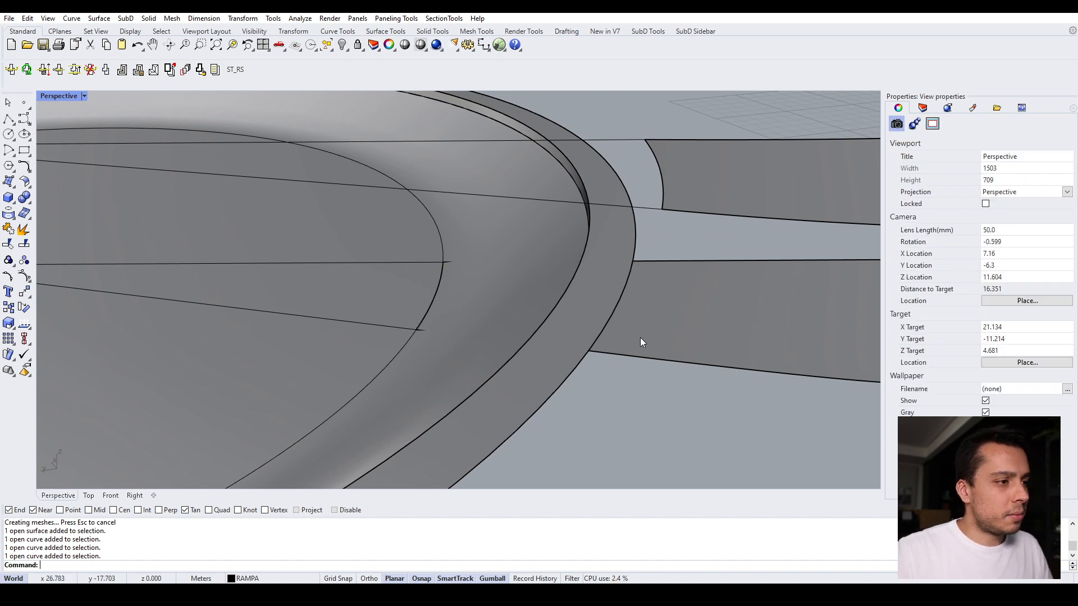
pyautogui.click(629, 359)
pyautogui.click(658, 386)
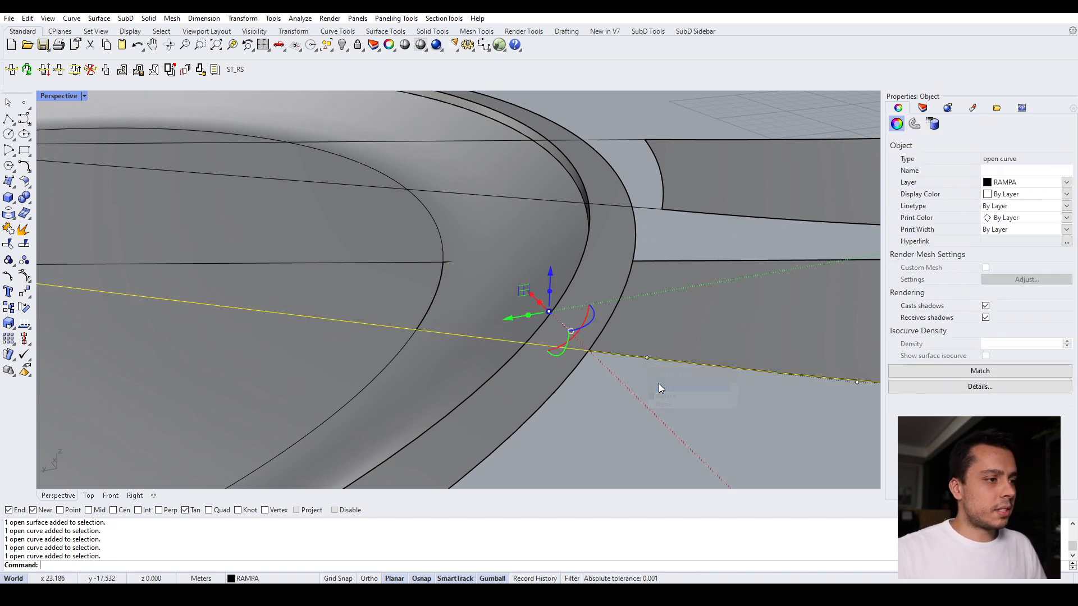
pyautogui.press('Escape')
pyautogui.click(436, 259)
pyautogui.click(446, 262)
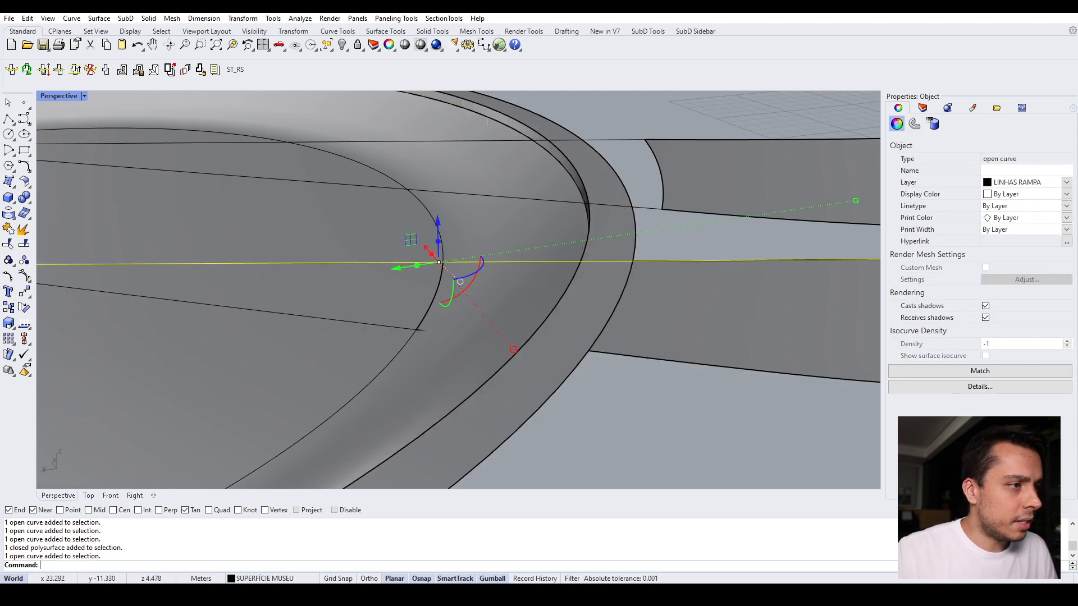
pyautogui.press('Escape')
pyautogui.scroll(-4, 606, 281)
pyautogui.moveTo(607, 282); pyautogui.dragTo(579, 296, button='right')
pyautogui.scroll(3, 580, 297)
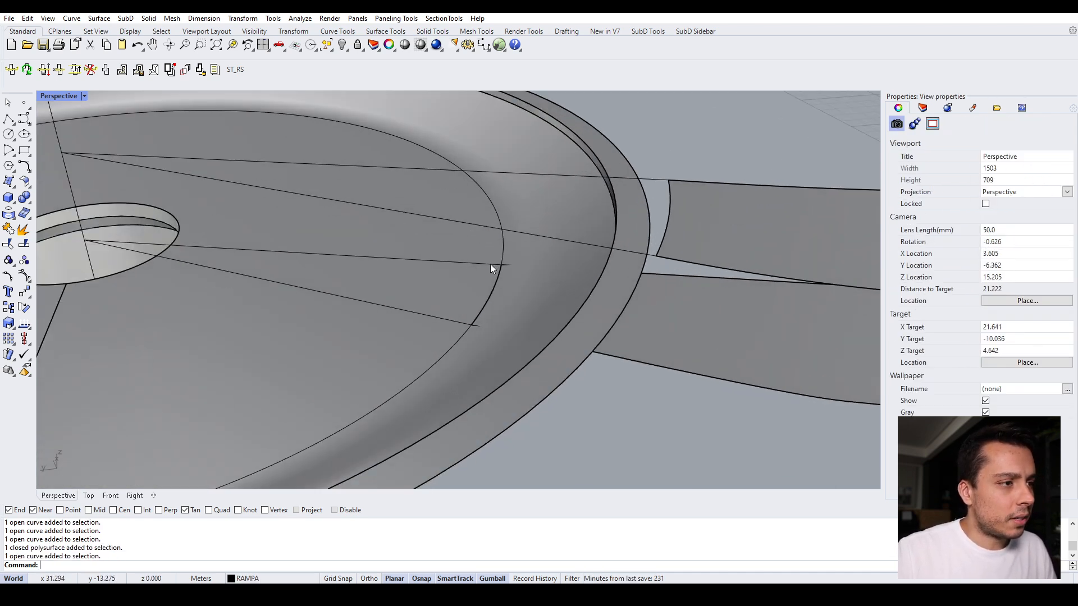
pyautogui.click(491, 265)
pyautogui.scroll(2, 503, 273)
pyautogui.press('Escape')
# Step: Split the two lower ramp edge curves using the slab's inner arc segment as the cutting object
pyautogui.write('Spl')
pyautogui.press('Return')
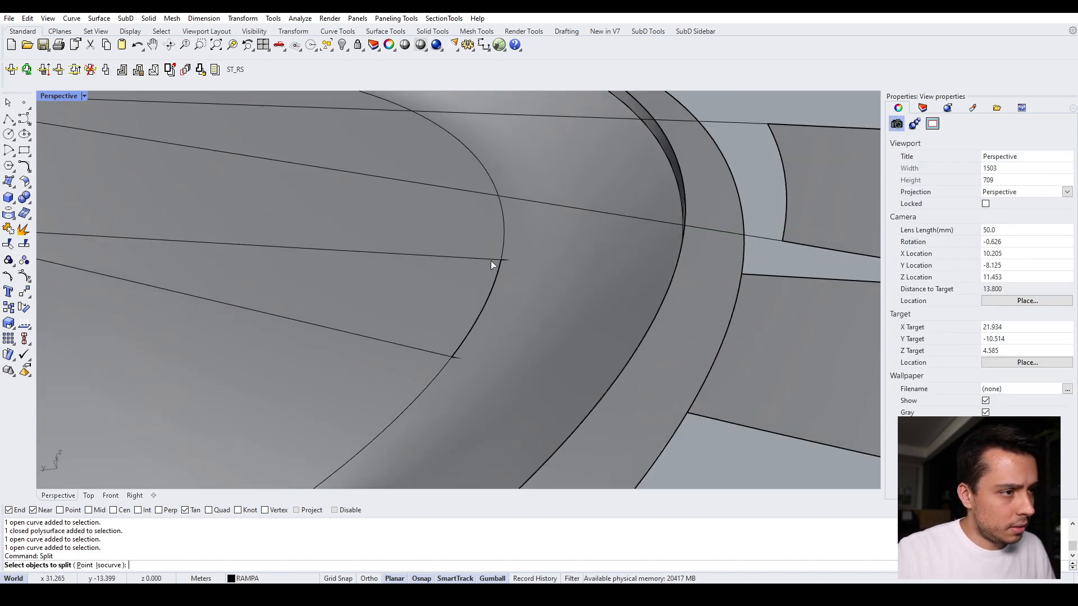
pyautogui.click(491, 261)
pyautogui.click(436, 357)
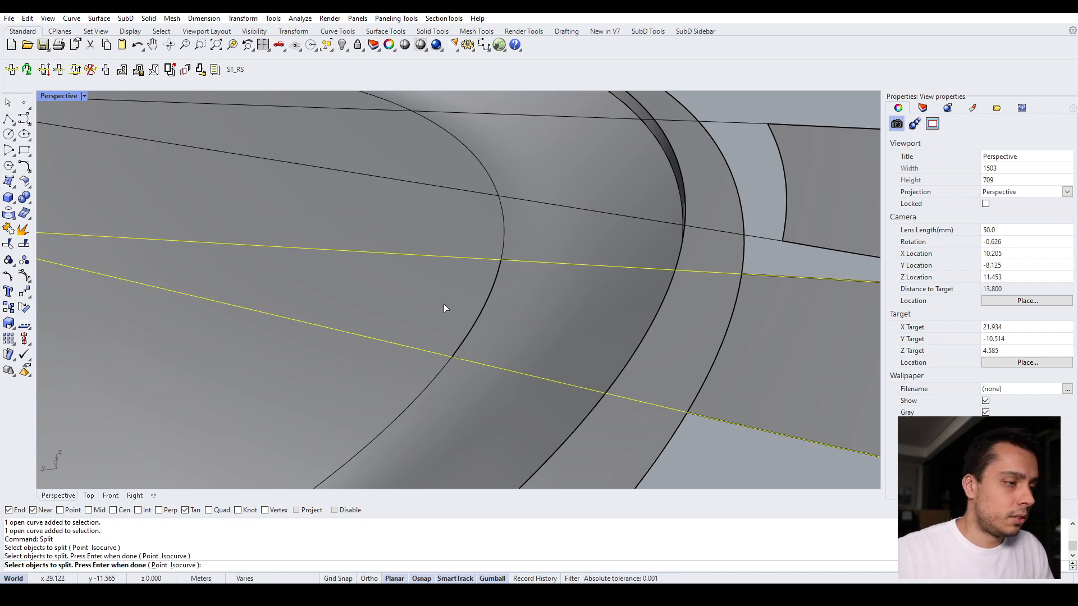
pyautogui.press('Return')
pyautogui.click(477, 321)
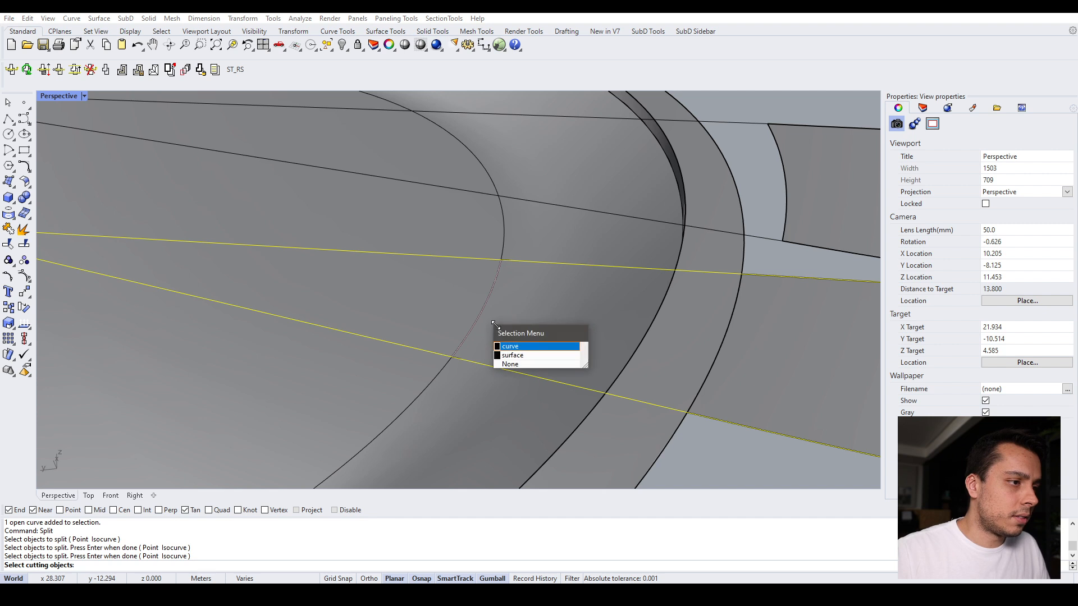
pyautogui.click(533, 353)
pyautogui.press('Return')
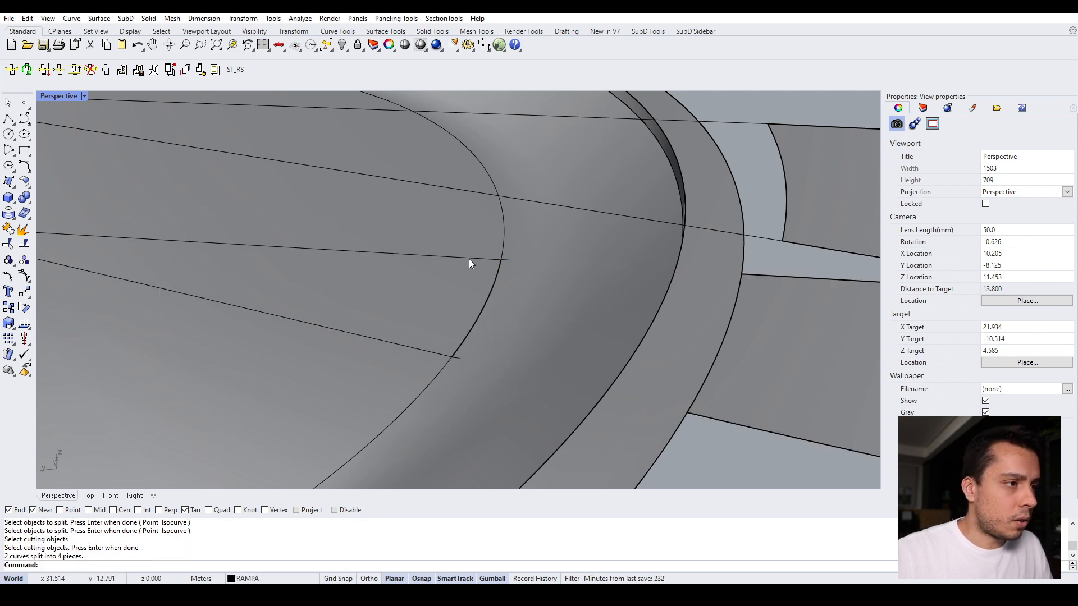
# Step: Join the two outer pieces of the split lower edge curves with the slab's arc segment into one outline
pyautogui.click(470, 260)
pyautogui.click(469, 258)
pyautogui.click(431, 352)
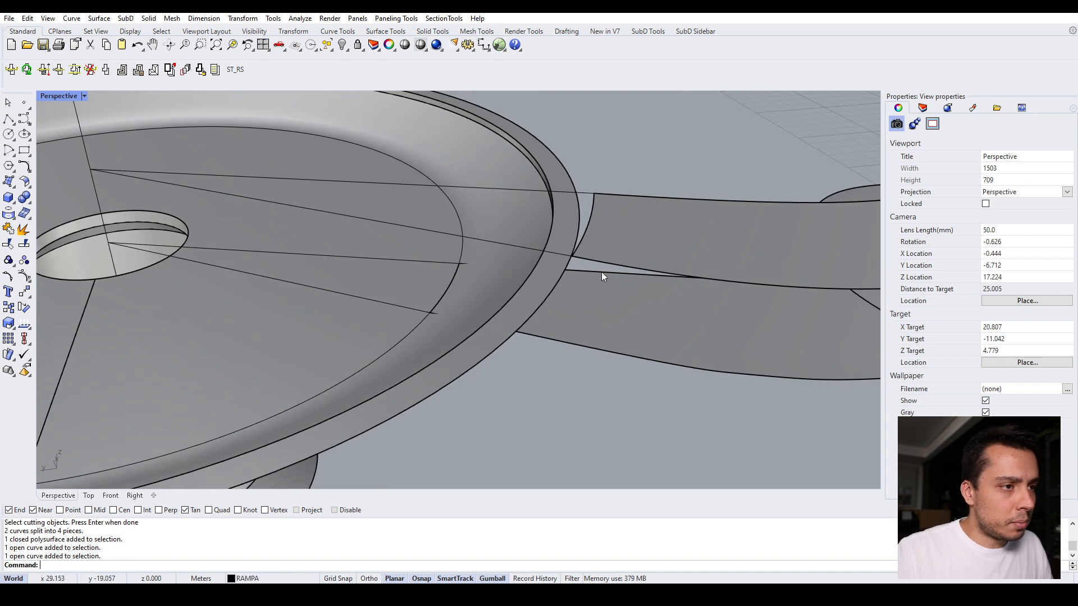
pyautogui.click(601, 272)
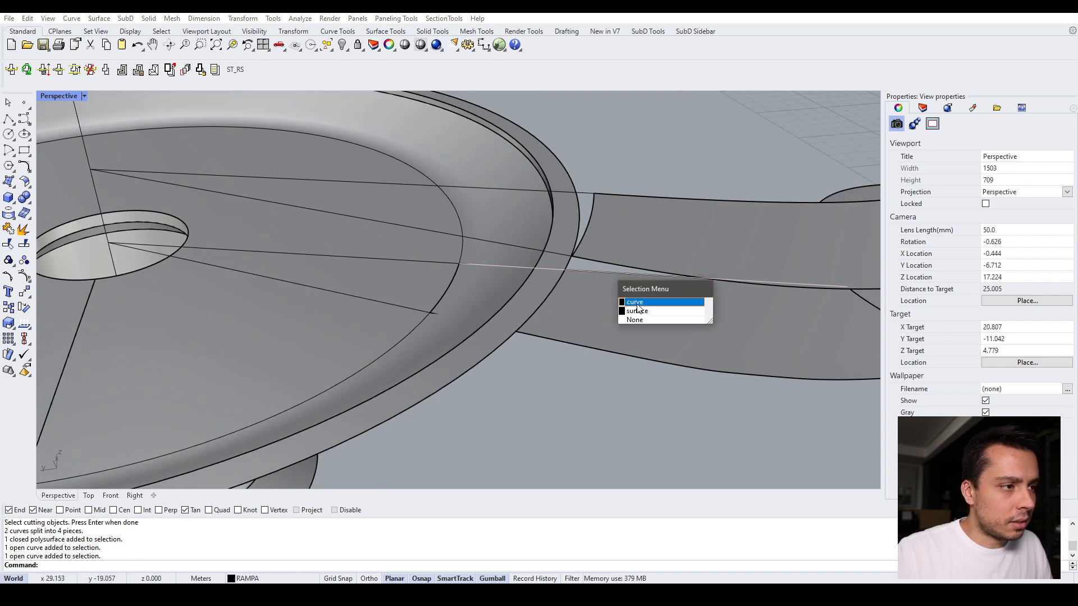
pyautogui.click(640, 308)
pyautogui.keyDown('shift'); pyautogui.click(591, 348); pyautogui.keyUp('shift')
pyautogui.scroll(4, 439, 299)
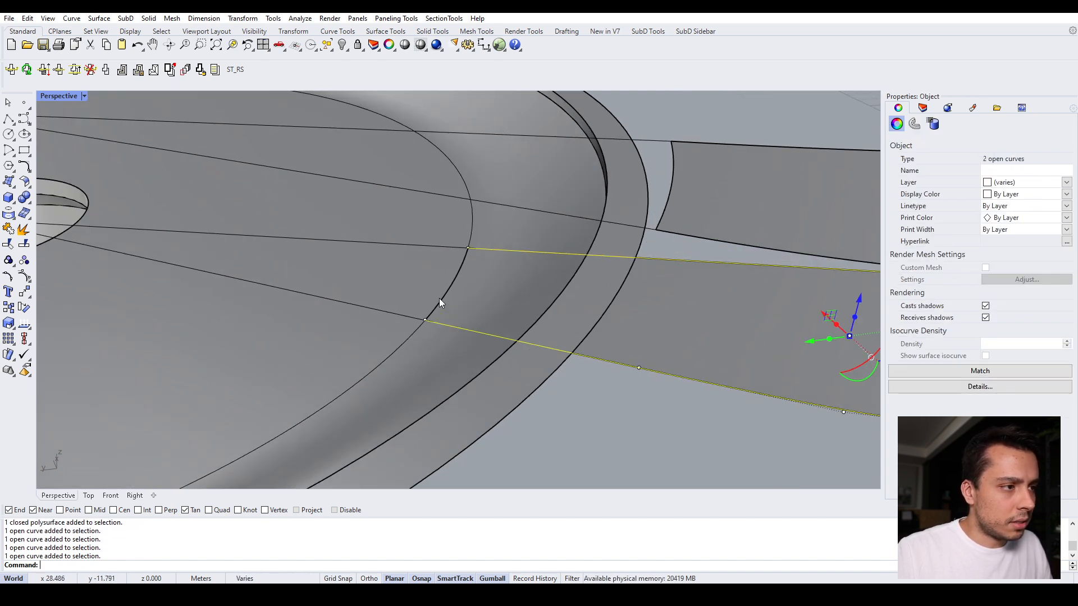
pyautogui.keyDown('shift'); pyautogui.click(454, 281); pyautogui.keyUp('shift')
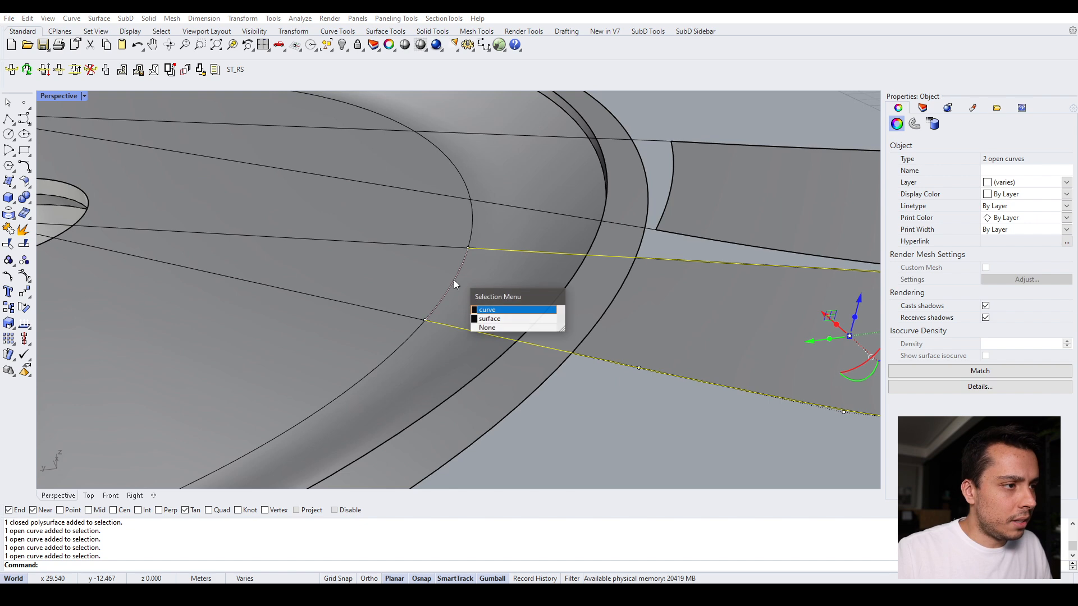
pyautogui.click(478, 305)
pyautogui.scroll(-6, 478, 305)
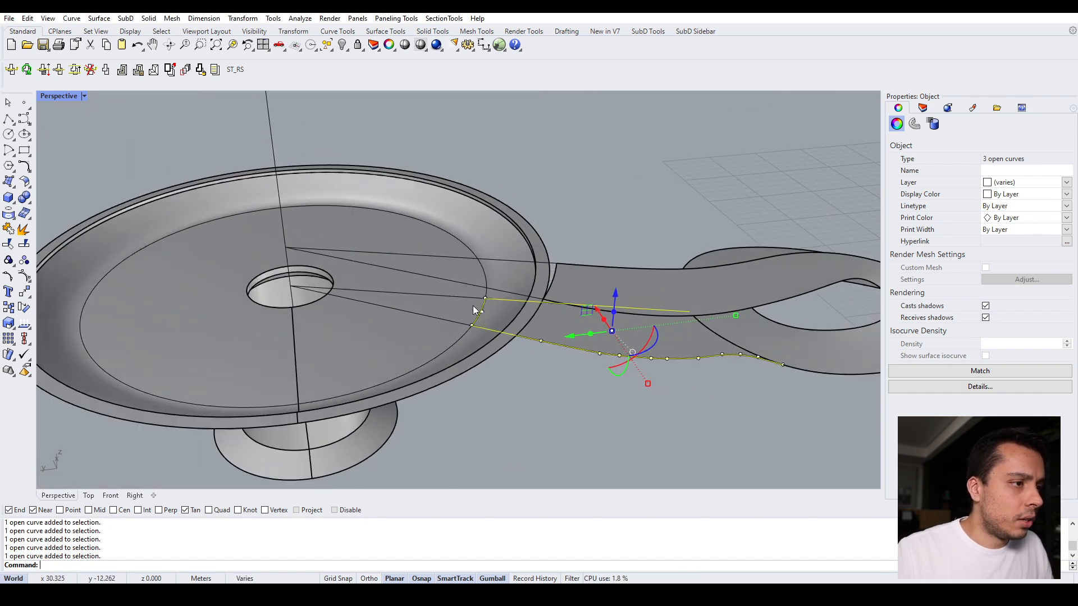
pyautogui.middleClick(520, 352)
pyautogui.click(514, 358)
pyautogui.press('Escape')
# Step: Examine the joined ramp outline over the slab rim in perspective and from the top
pyautogui.scroll(5, 496, 308)
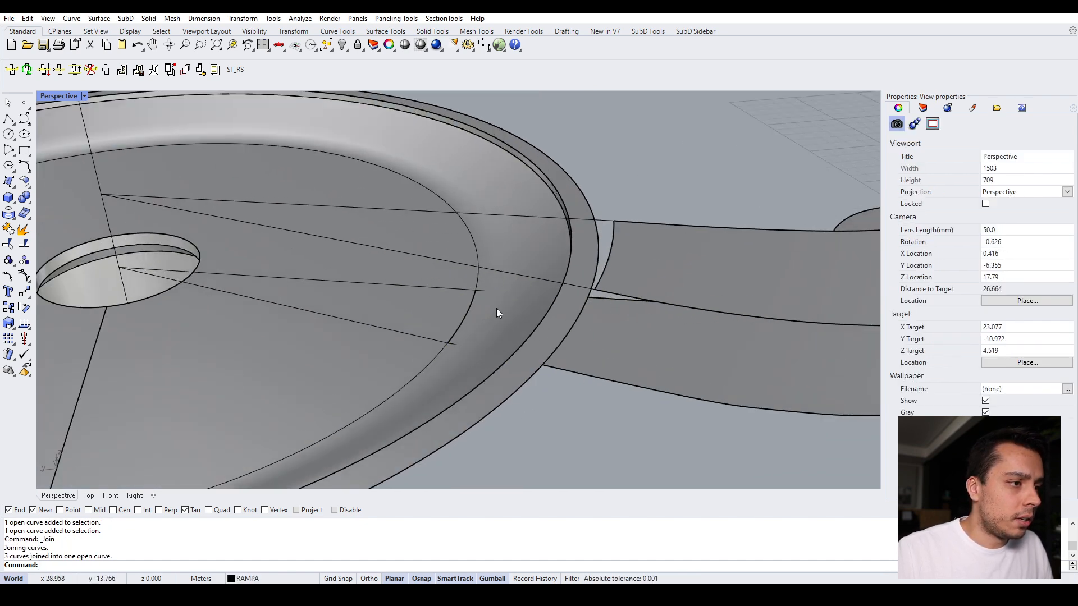
pyautogui.click(466, 317)
pyautogui.click(559, 356)
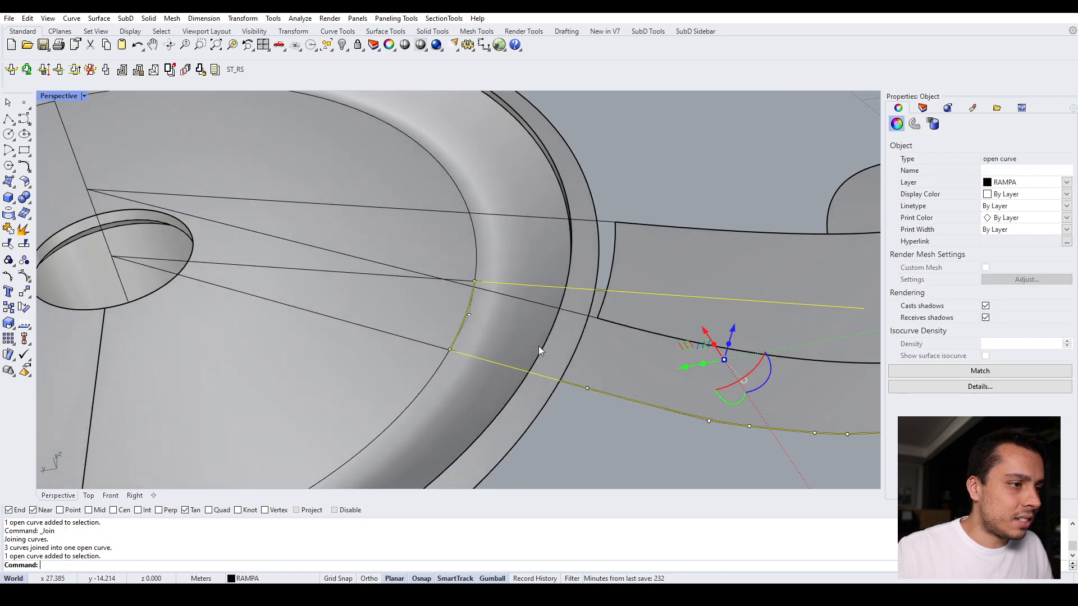
pyautogui.scroll(-6, 551, 339)
pyautogui.press('Escape')
pyautogui.moveTo(541, 284); pyautogui.dragTo(504, 249, button='right')
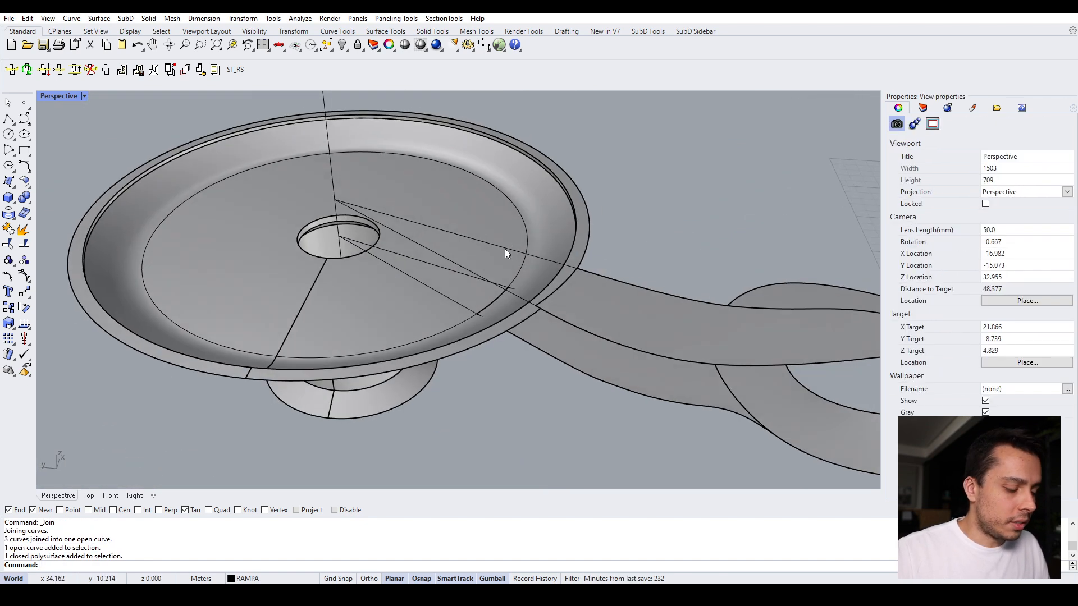
pyautogui.click(89, 496)
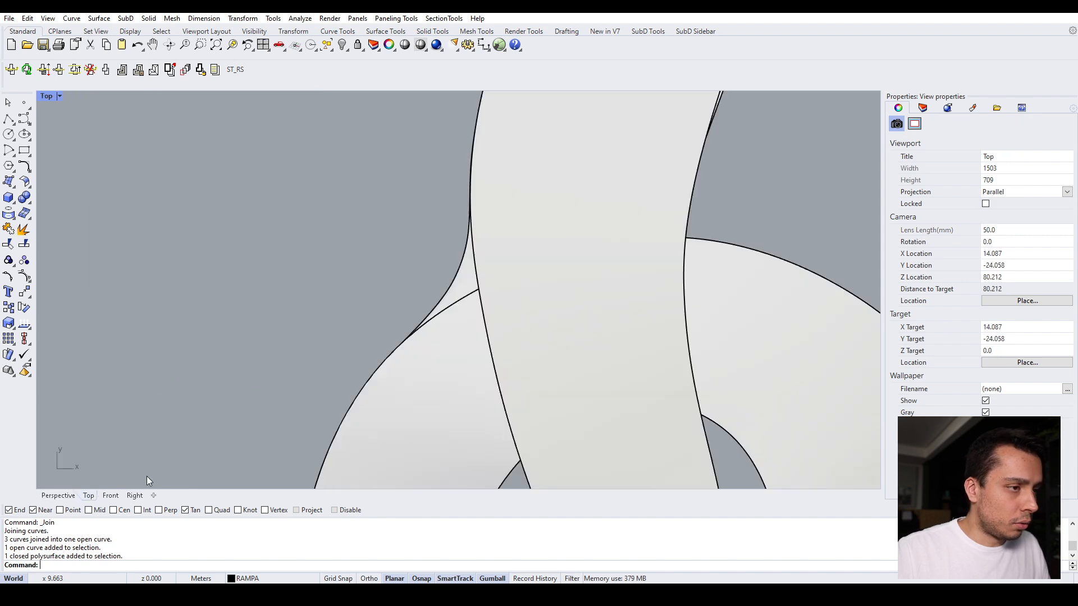
pyautogui.click(458, 273)
pyautogui.scroll(-5, 458, 273)
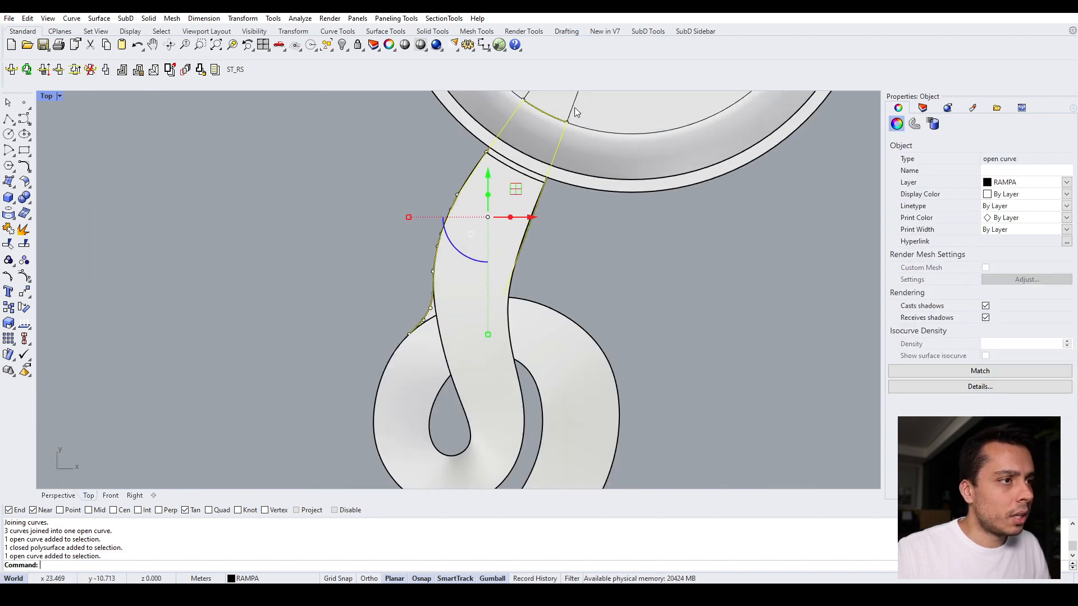
pyautogui.scroll(-2, 479, 386)
pyautogui.press('Escape')
# Step: Split the museum's bowl-shaped rim polysurface with the joined ramp outline and delete the piece inside it
pyautogui.scroll(8, 532, 205)
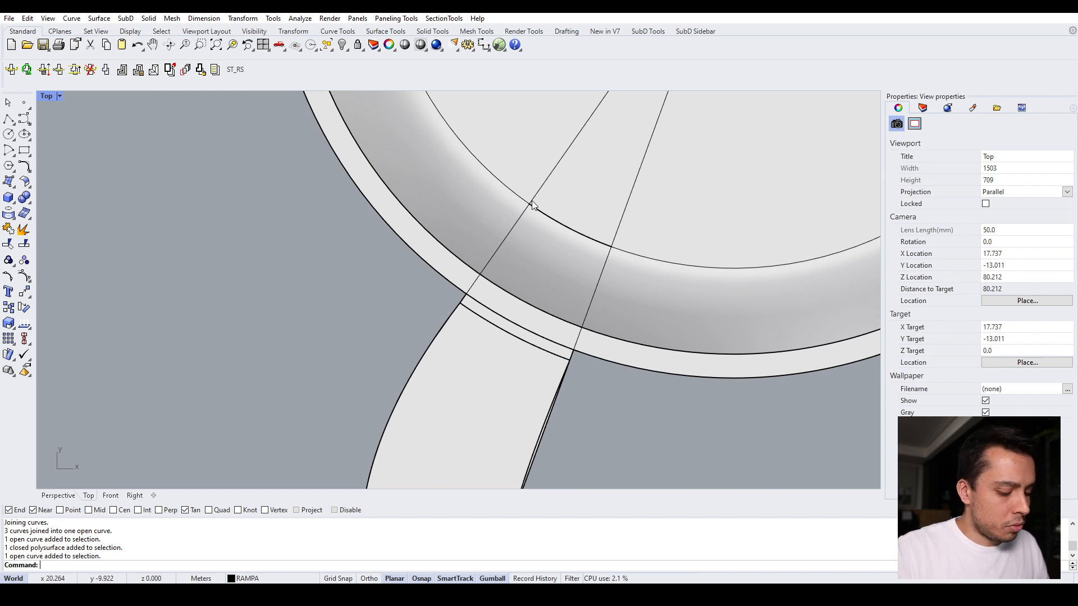
pyautogui.press('Return')
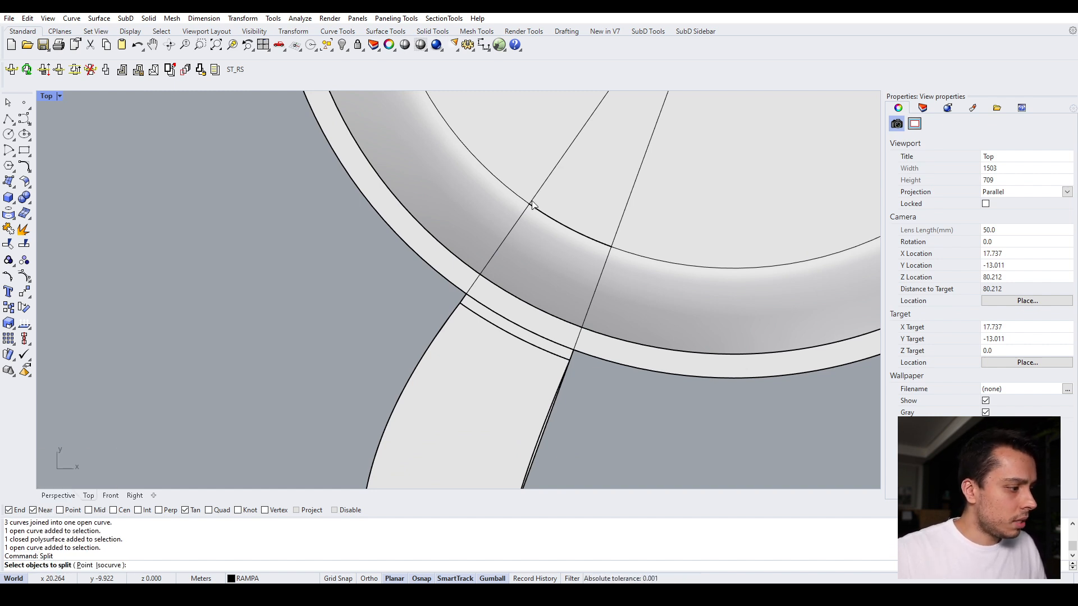
pyautogui.click(561, 287)
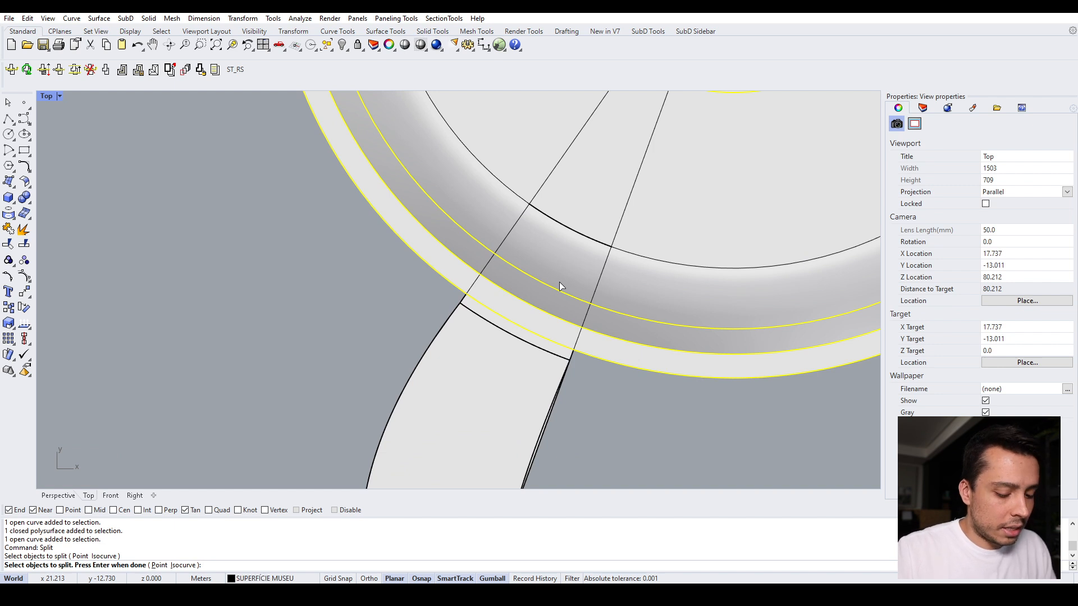
pyautogui.press('Return')
pyautogui.scroll(-2, 470, 254)
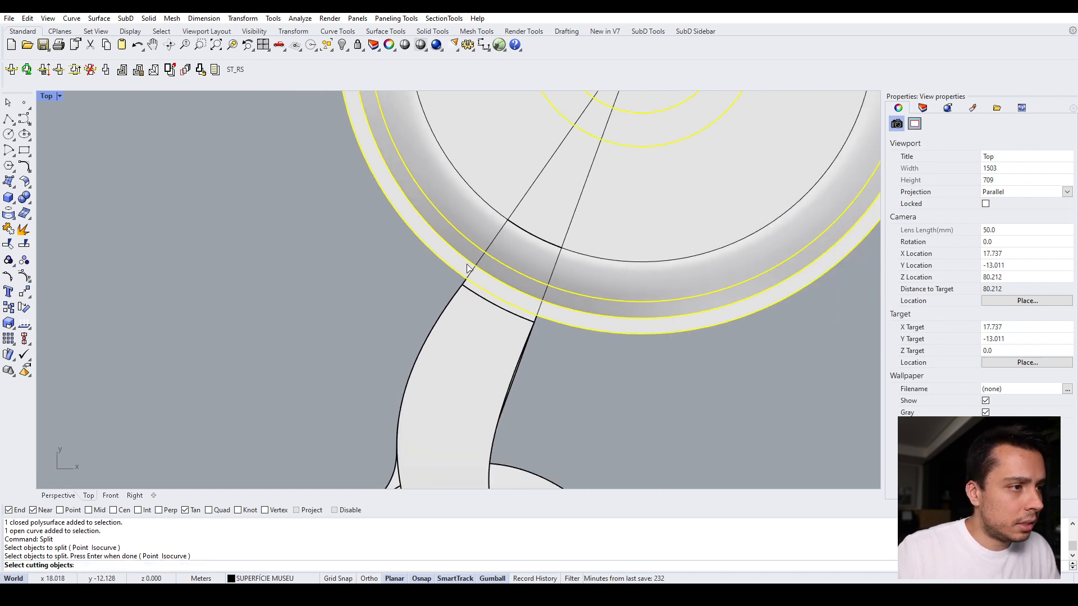
pyautogui.click(535, 239)
pyautogui.scroll(2, 519, 250)
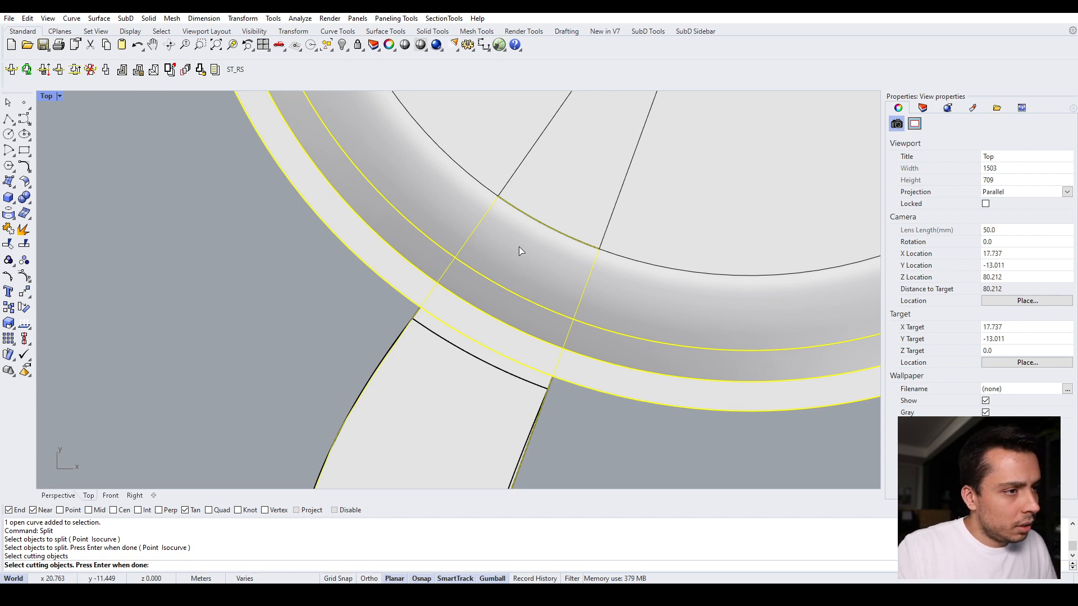
pyautogui.press('Return')
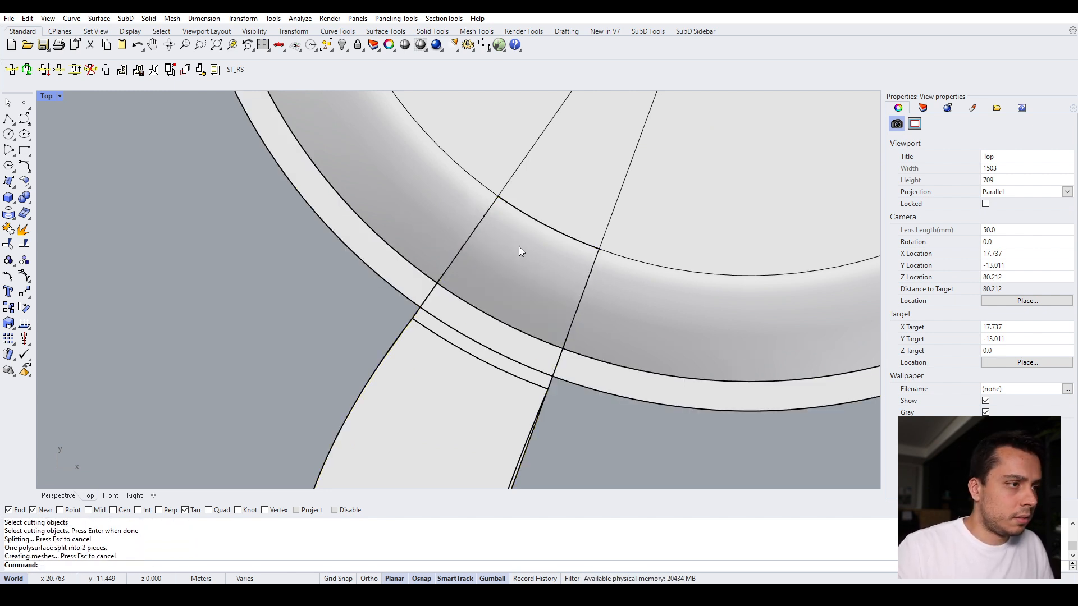
pyautogui.click(519, 245)
pyautogui.press('Delete')
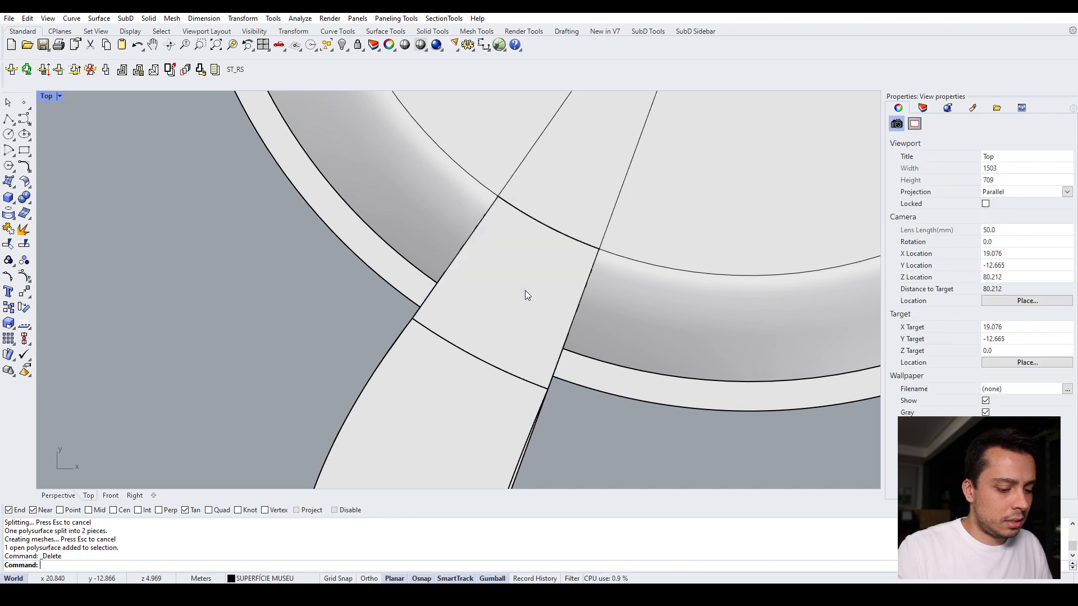
# Step: Return to the perspective view and show all hidden objects
pyautogui.click(58, 496)
pyautogui.moveTo(452, 265); pyautogui.dragTo(487, 246, button='right')
pyautogui.scroll(1, 554, 300)
pyautogui.scroll(2, 490, 311)
pyautogui.scroll(-2, 476, 285)
pyautogui.scroll(-3, 476, 285)
pyautogui.scroll(2, 480, 268)
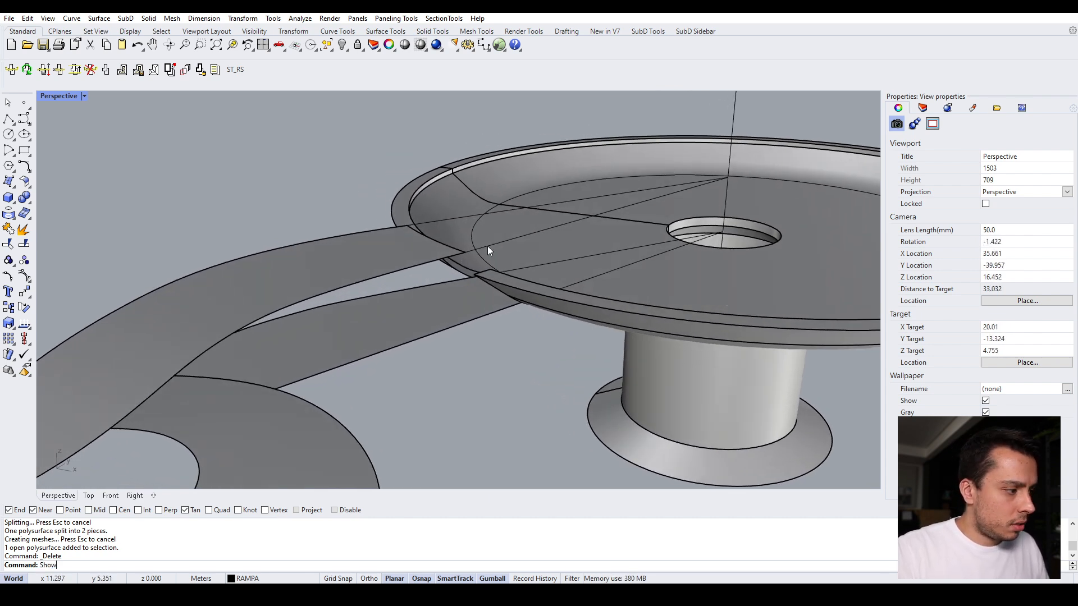
pyautogui.press('Return')
# Step: Examine the junction between the upper ramp and the museum's ring, selecting the ring polysurface and the ramp's edge curve
pyautogui.moveTo(487, 246); pyautogui.dragTo(480, 222, button='right')
pyautogui.scroll(2, 484, 240)
pyautogui.click(523, 230)
pyautogui.click(183, 140)
pyautogui.moveTo(576, 266); pyautogui.dragTo(641, 213, button='right')
pyautogui.click(645, 216)
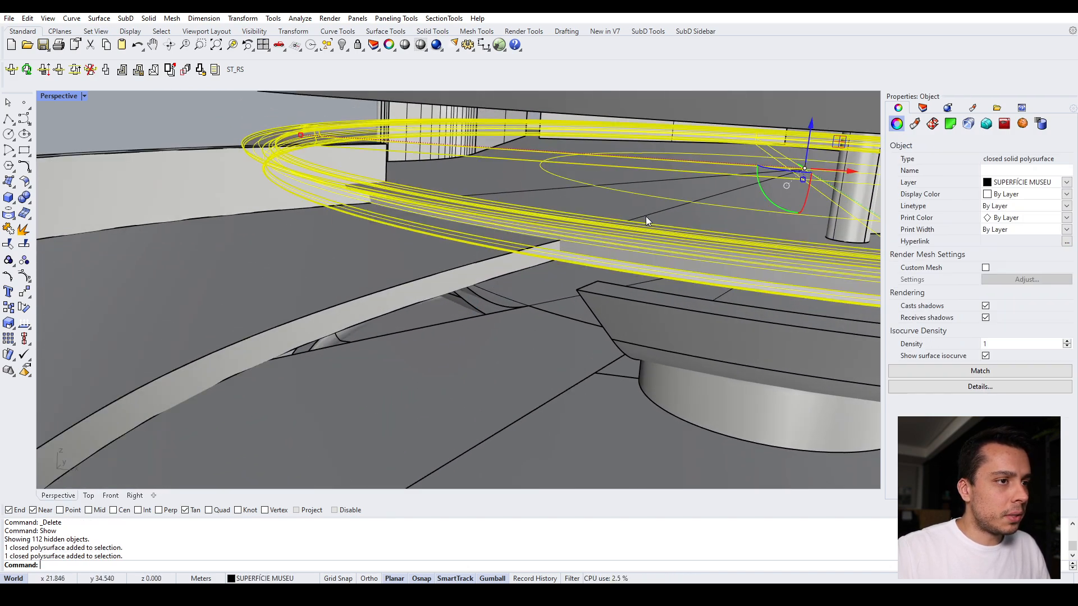
pyautogui.click(646, 217)
pyautogui.click(683, 250)
pyautogui.moveTo(682, 250); pyautogui.dragTo(640, 303, button='right')
# Step: Select both edge curves of the upper ramp and examine where they reach the museum's ring
pyautogui.click(642, 269)
pyautogui.click(674, 297)
pyautogui.scroll(-5, 672, 296)
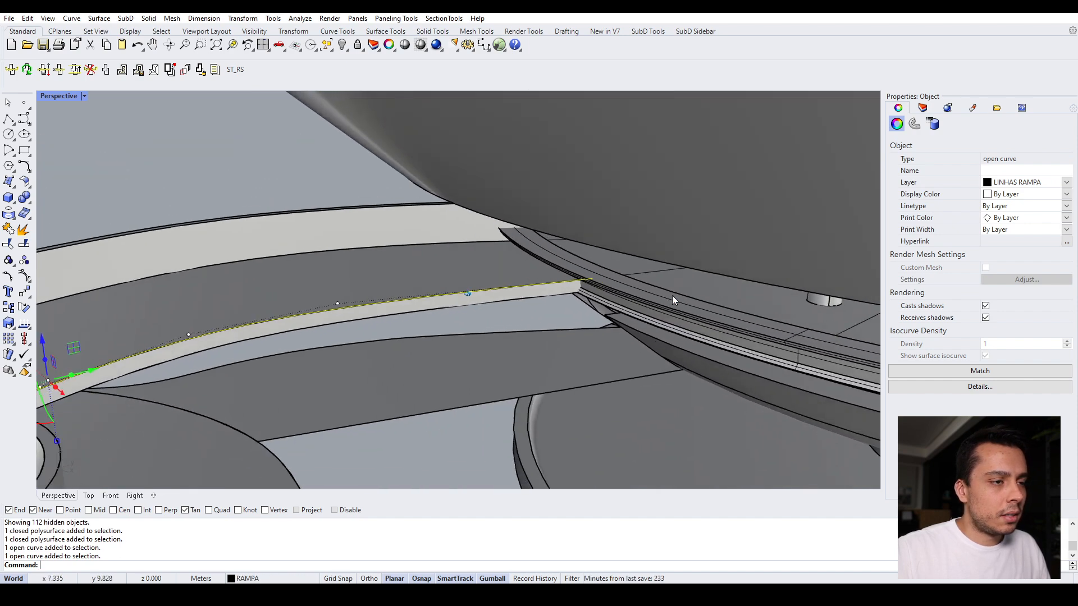
pyautogui.scroll(-6, 672, 296)
pyautogui.scroll(6, 610, 230)
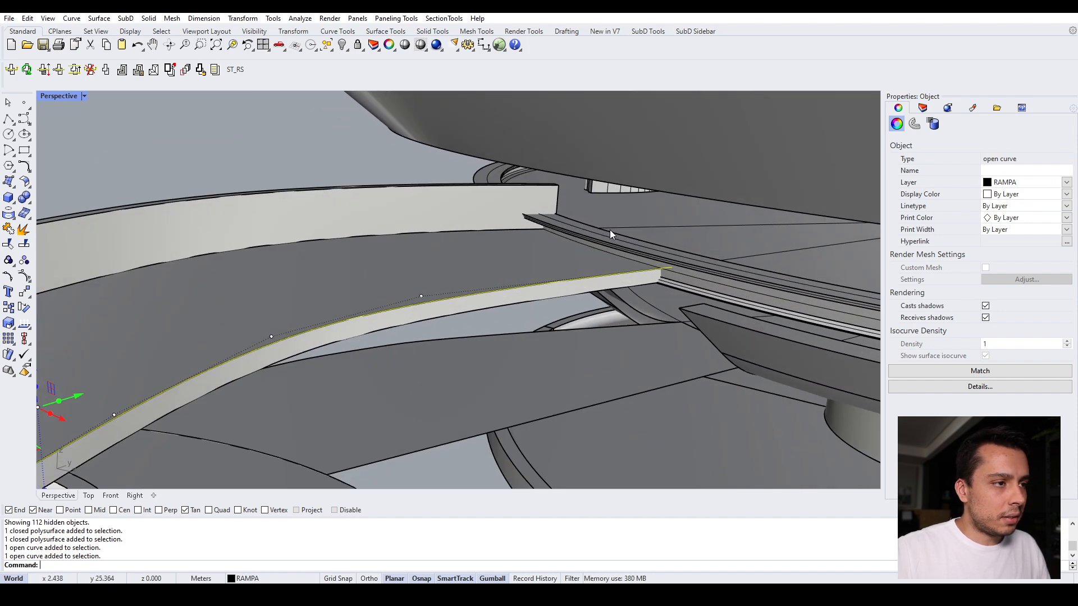
pyautogui.keyDown('shift'); pyautogui.click(500, 235); pyautogui.keyUp('shift')
pyautogui.click(540, 266)
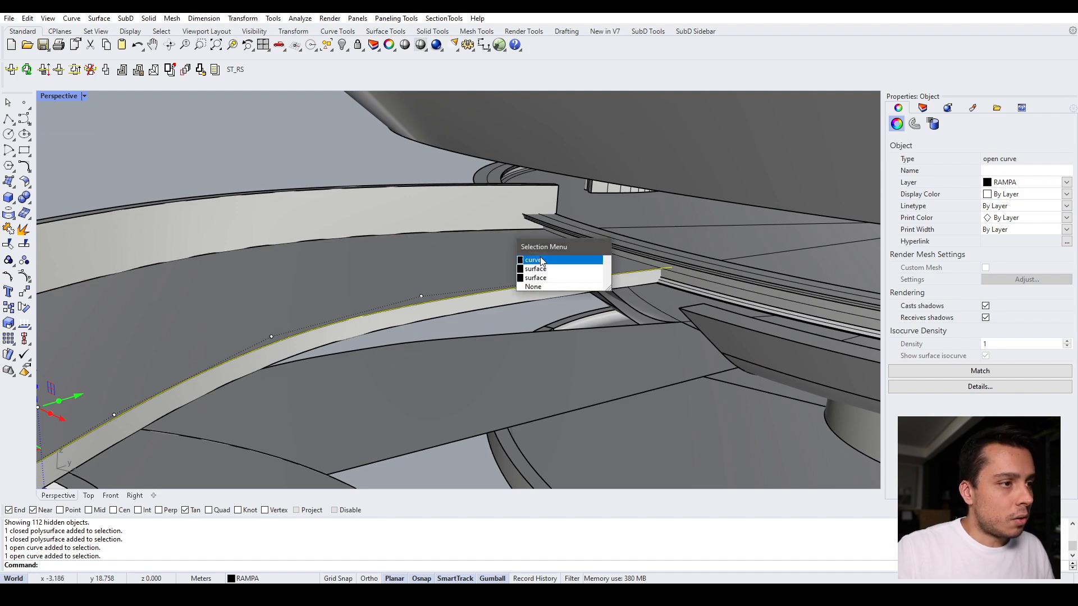
pyautogui.scroll(-6, 538, 214)
pyautogui.scroll(6, 615, 211)
pyautogui.scroll(6, 609, 236)
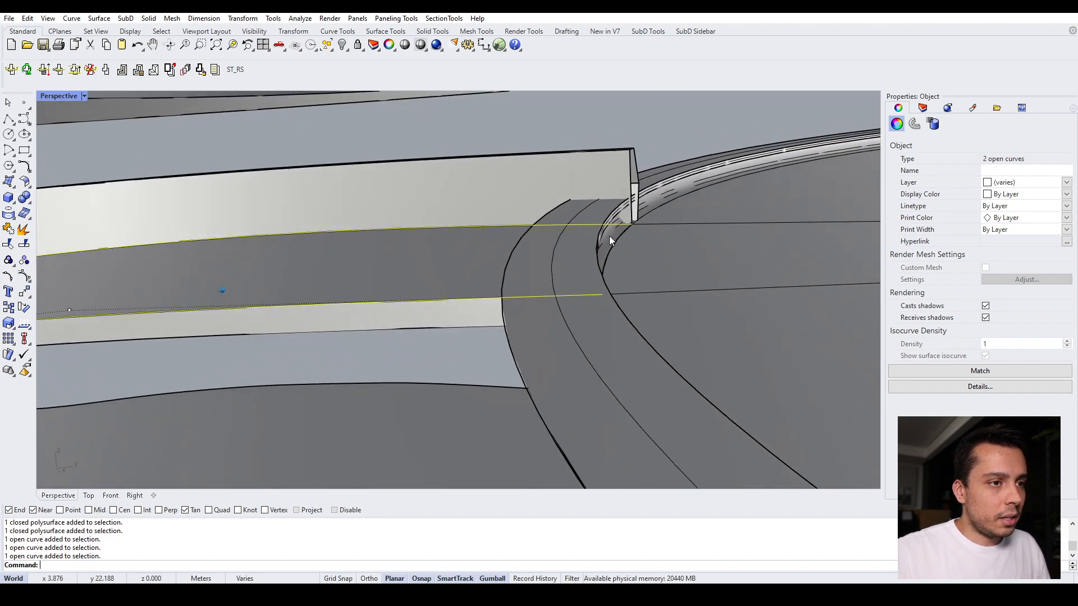
pyautogui.moveTo(609, 236); pyautogui.dragTo(485, 289, button='right')
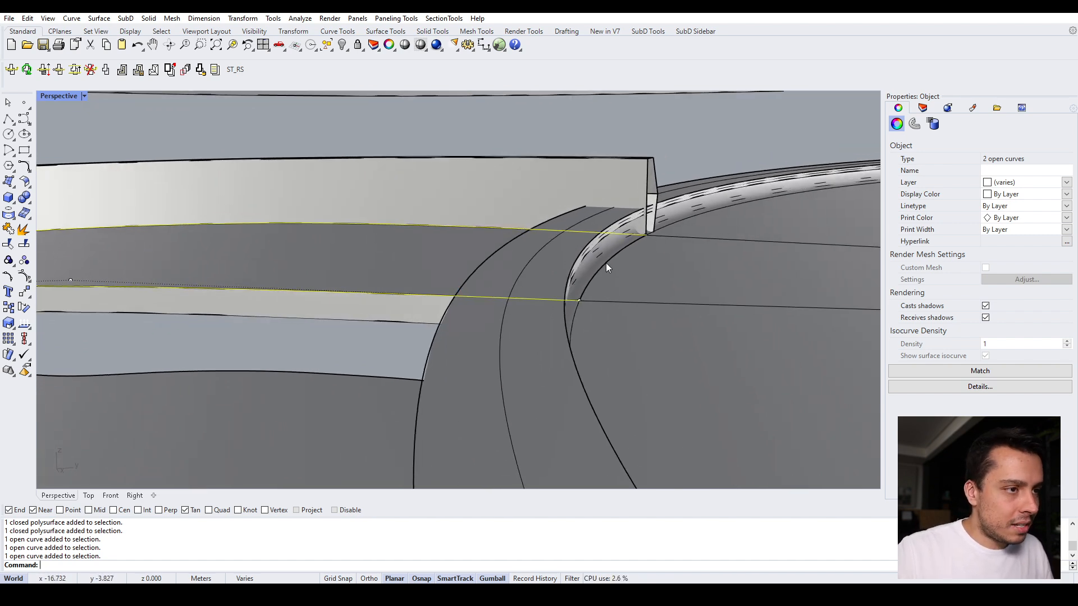
# Step: Check the LINHAS RAMPA layer and select its circular curve to inspect it along the ring's inner edge
pyautogui.hotkey('ctrl', 'h')
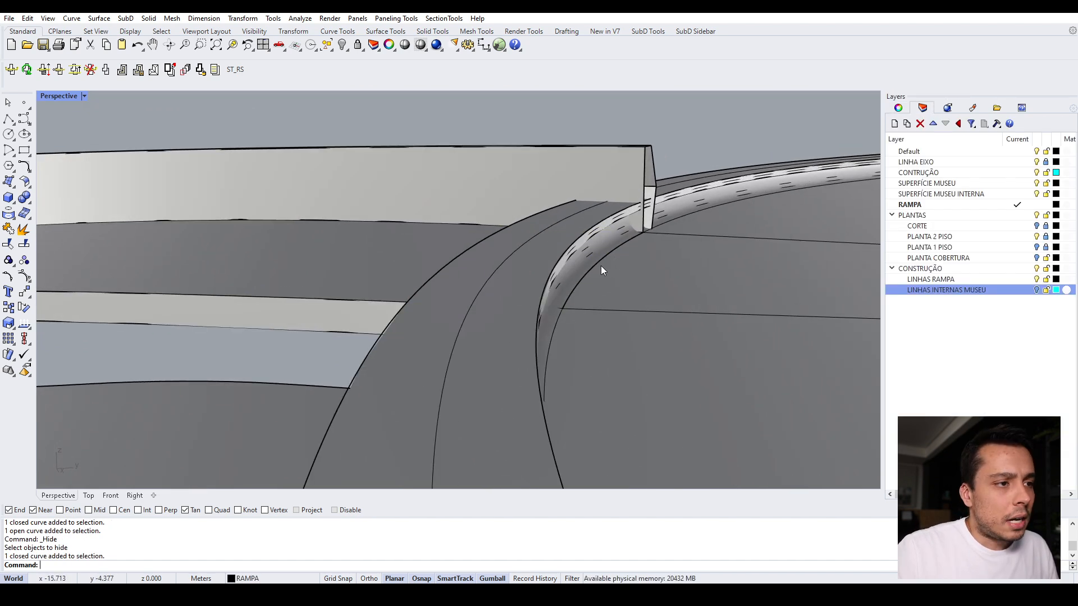
pyautogui.click(601, 265)
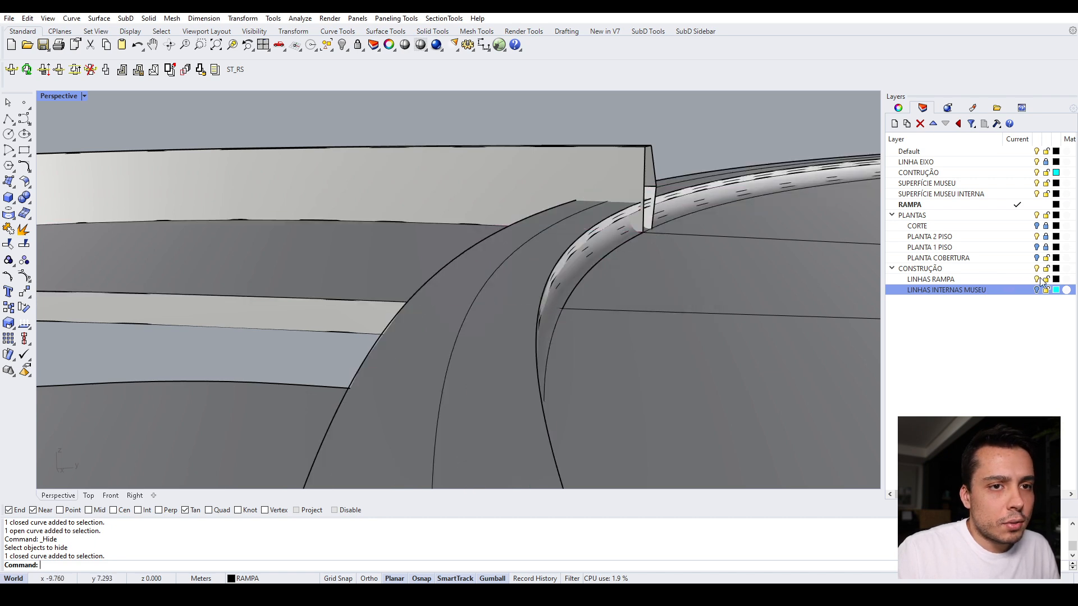
pyautogui.click(1037, 280)
pyautogui.click(591, 273)
pyautogui.click(622, 301)
pyautogui.scroll(5, 531, 255)
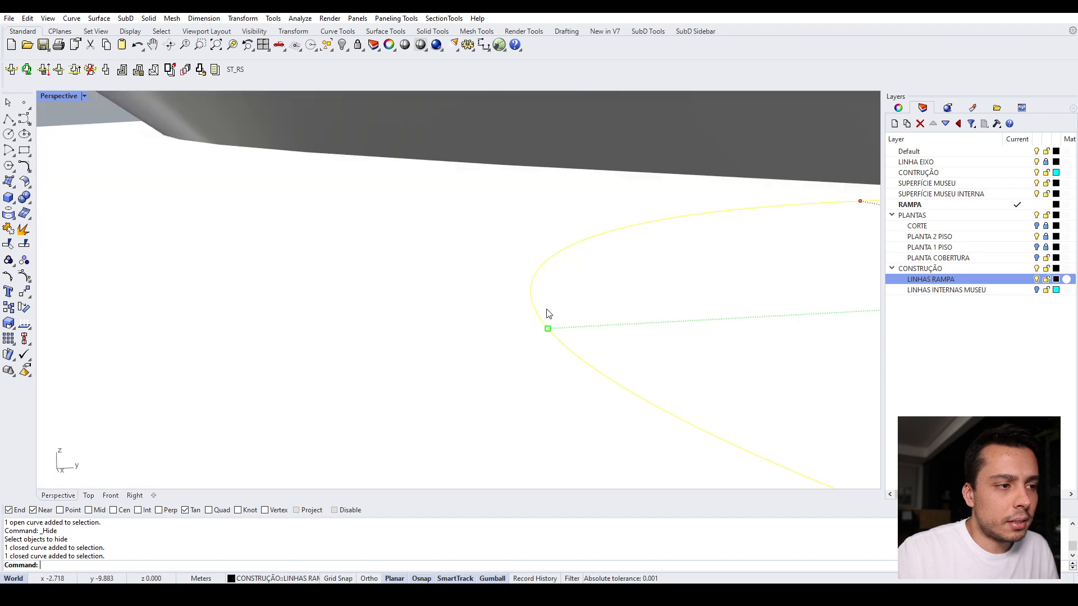
pyautogui.scroll(-10, 547, 309)
pyautogui.moveTo(547, 309); pyautogui.dragTo(584, 337, button='right')
pyautogui.scroll(3, 366, 224)
pyautogui.moveTo(366, 225); pyautogui.dragTo(400, 250, button='right')
pyautogui.scroll(-4, 574, 170)
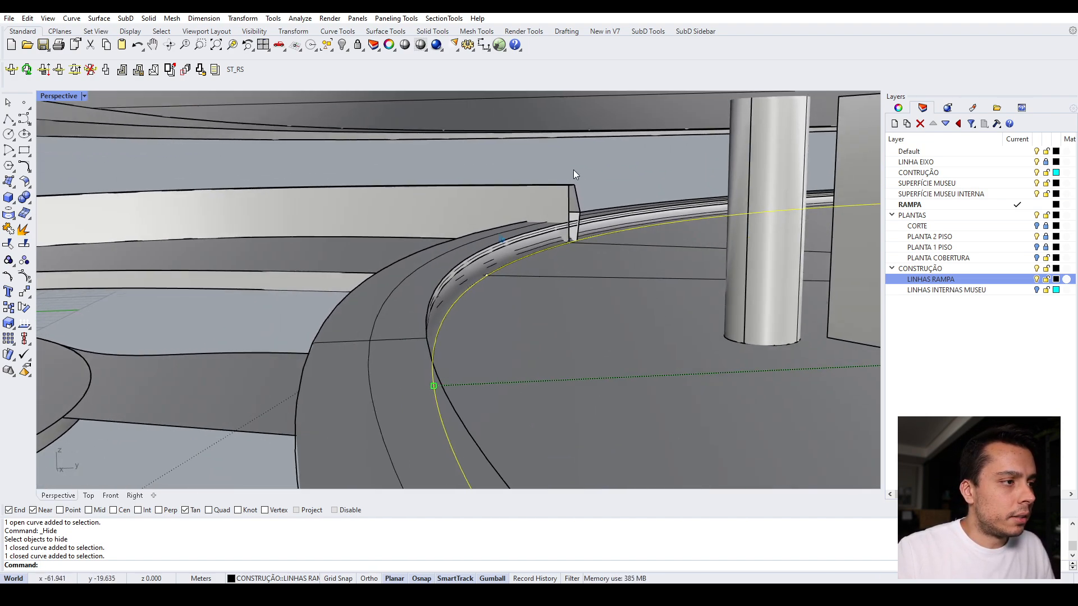
pyautogui.scroll(4, 544, 223)
pyautogui.moveTo(544, 224)
pyautogui.mouseDown(button='right')
pyautogui.moveTo(536, 239)
pyautogui.moveTo(563, 225)
pyautogui.mouseUp(button='right')
pyautogui.press('Escape')
# Step: Examine the upper ramp surface's curved end against the circular curve and edge curve at the ring
pyautogui.click(482, 291)
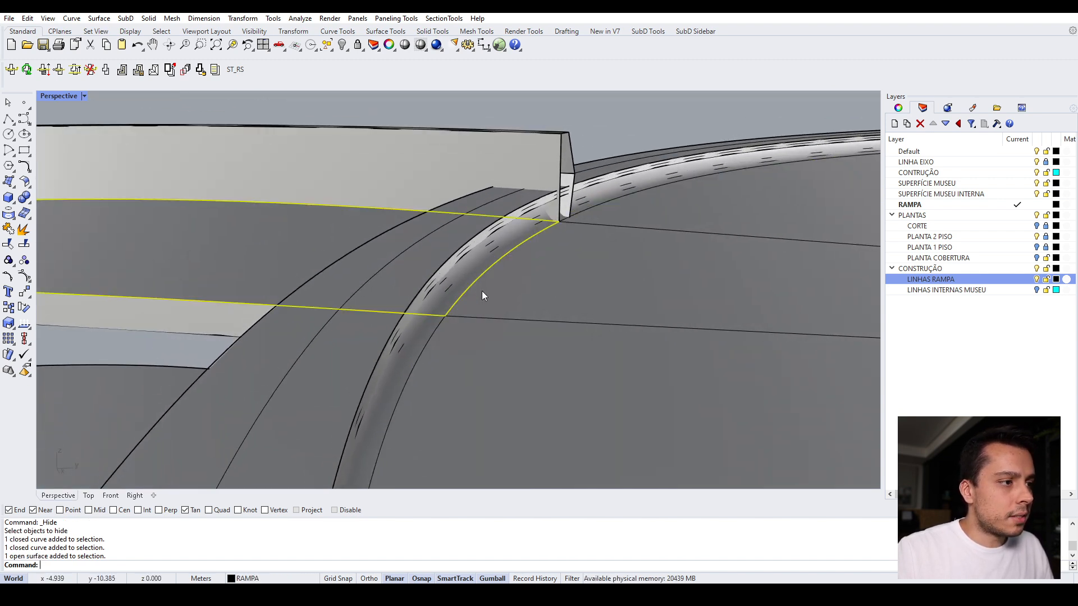
pyautogui.moveTo(510, 245); pyautogui.dragTo(525, 271, button='right')
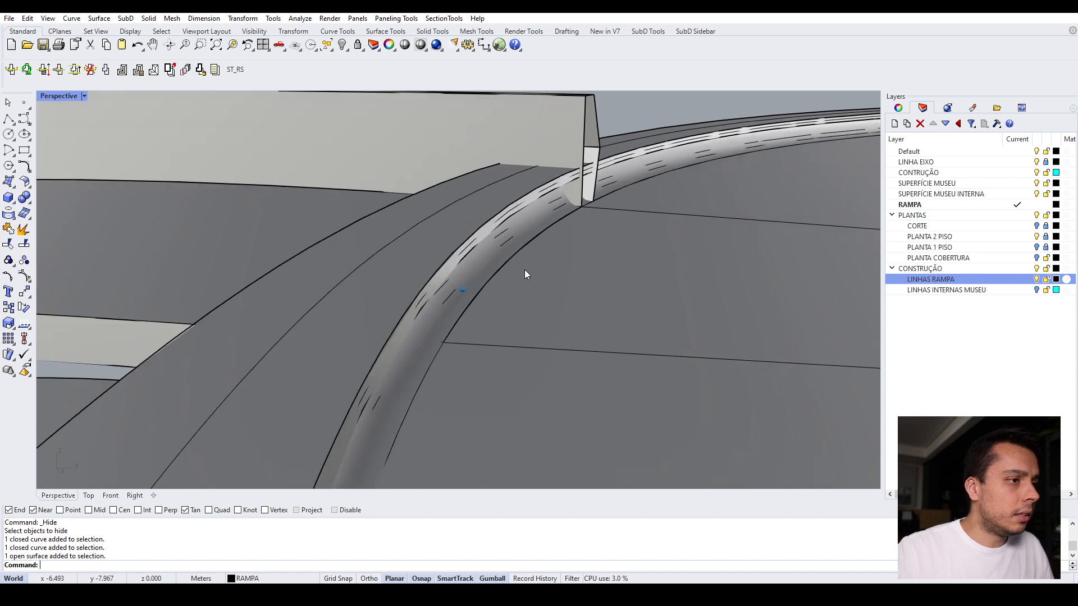
pyautogui.click(269, 262)
pyautogui.moveTo(474, 265); pyautogui.dragTo(476, 321, button='right')
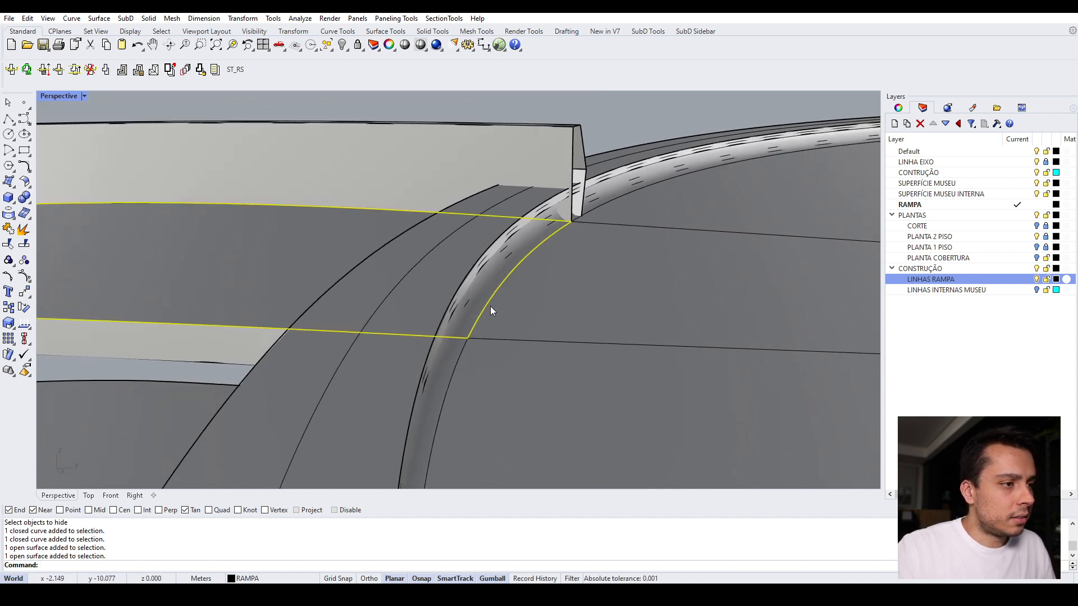
pyautogui.click(460, 365)
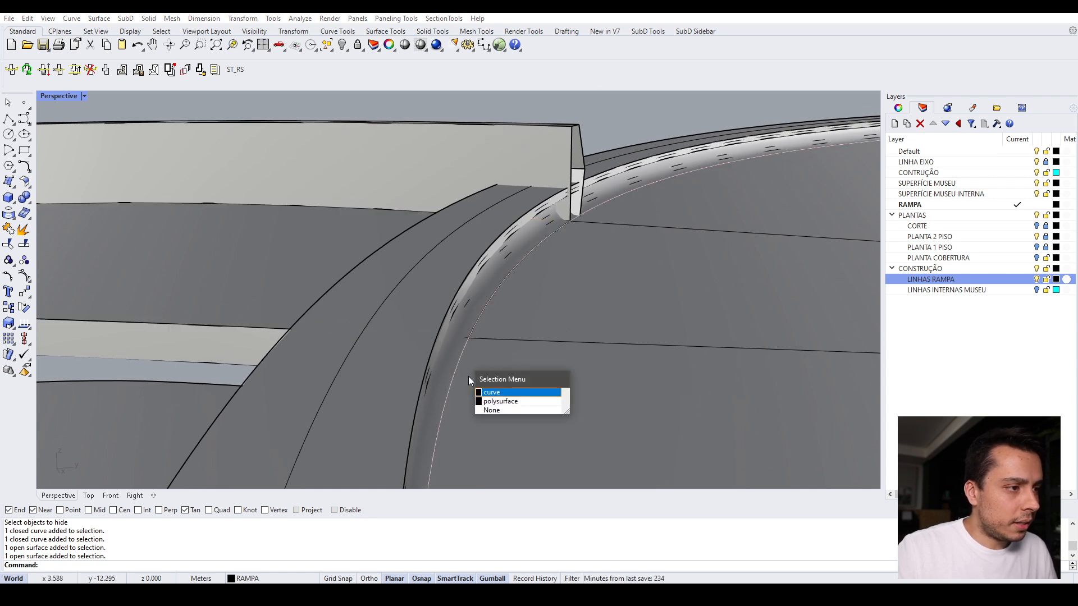
pyautogui.click(492, 392)
pyautogui.moveTo(494, 387); pyautogui.dragTo(566, 277, button='right')
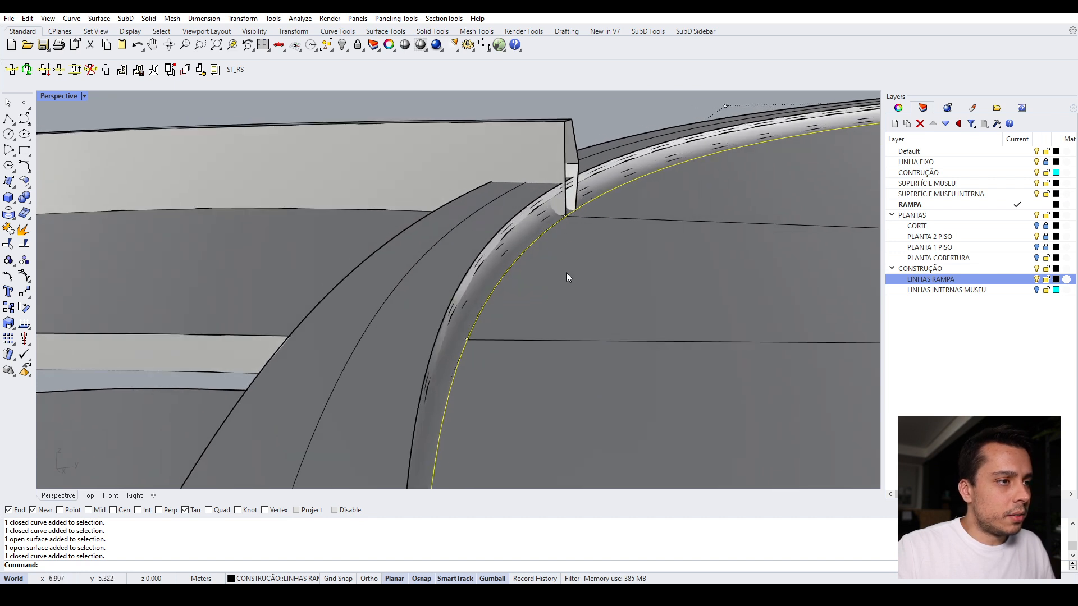
pyautogui.click(600, 219)
pyautogui.click(653, 247)
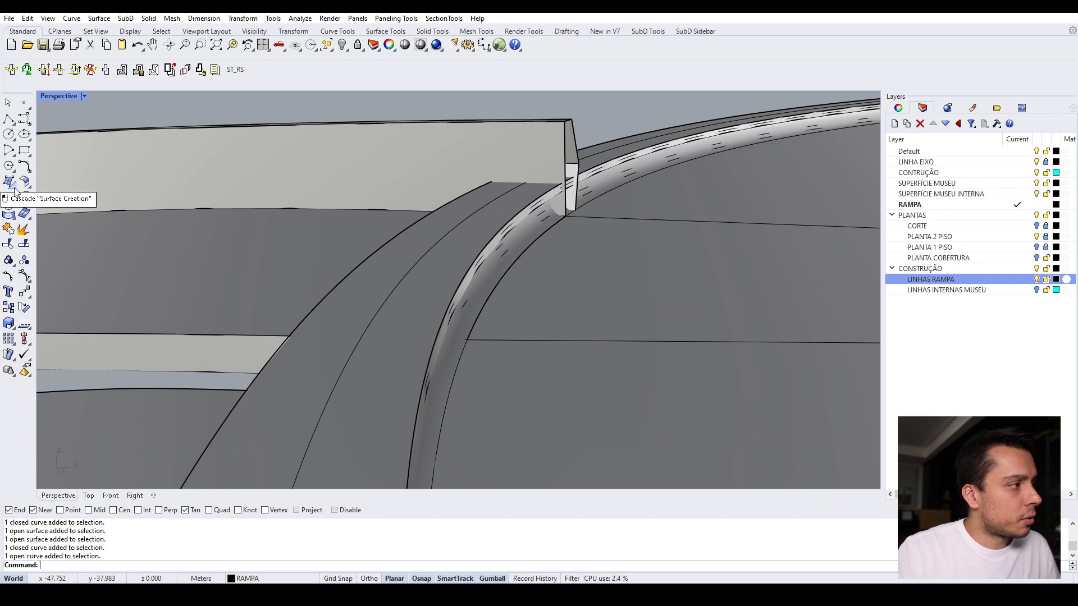
# Step: Duplicate the curved end edge of the upper ramp surface at the ring with DupEdge
pyautogui.moveTo(15, 219)
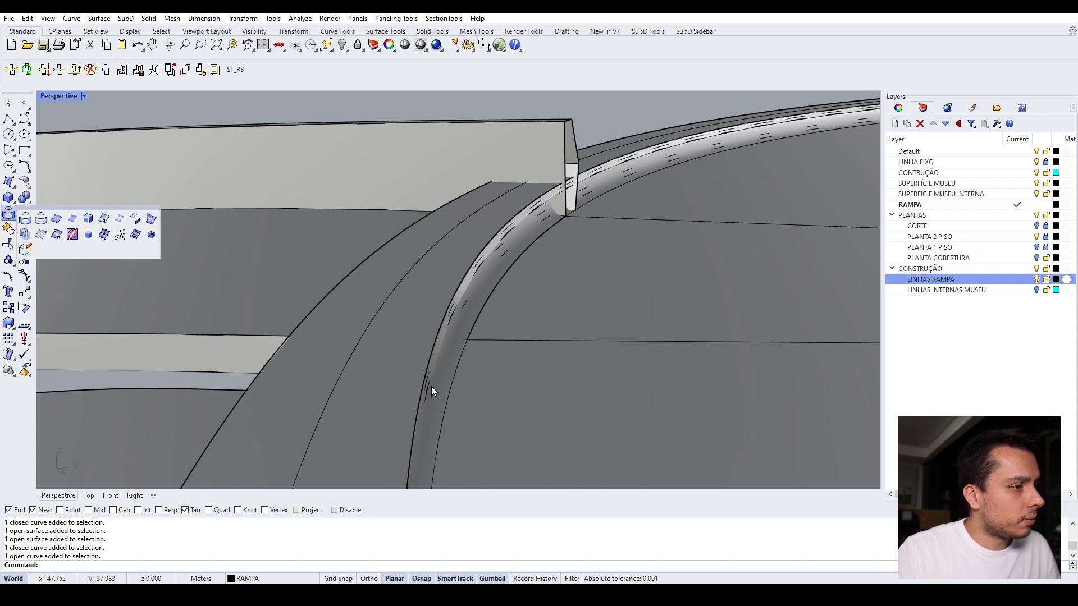
pyautogui.click(492, 289)
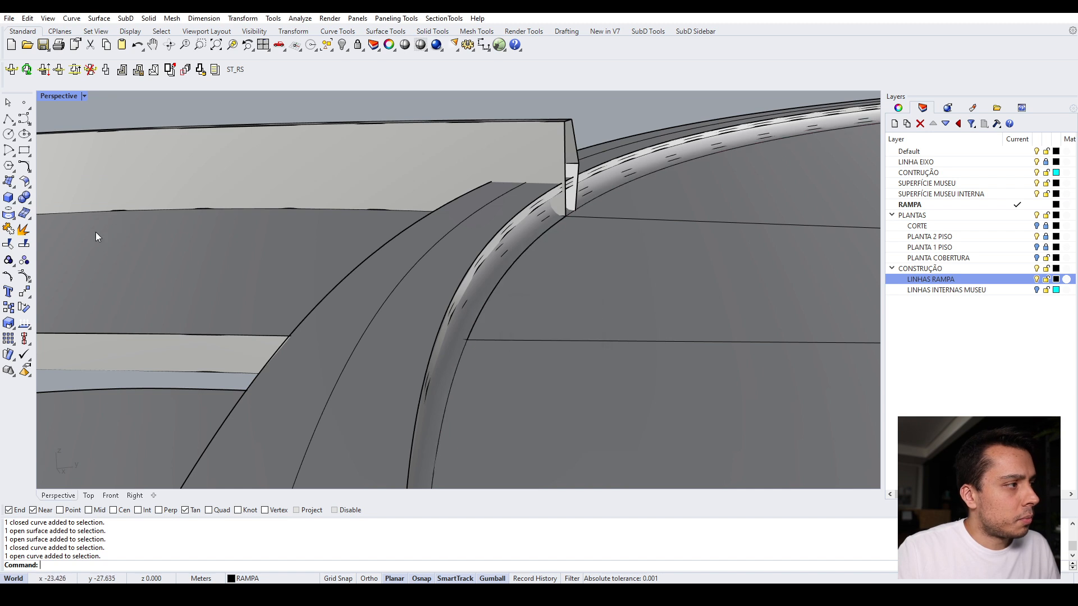
pyautogui.moveTo(15, 220)
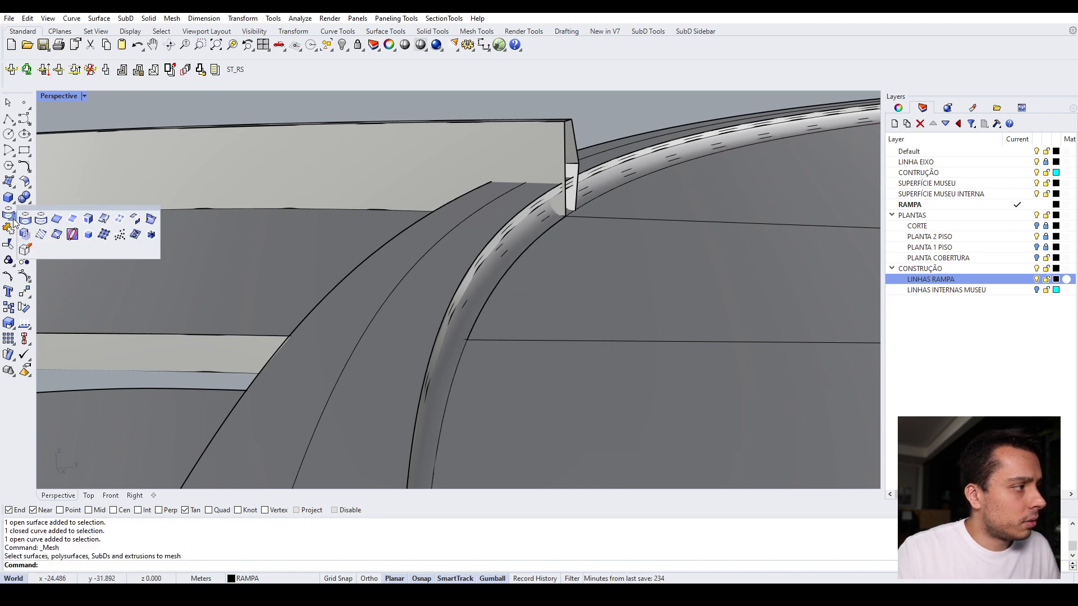
pyautogui.click(56, 219)
pyautogui.click(496, 288)
pyautogui.press('Return')
# Step: Join the upper ramp's two side edge curves and the duplicated end edge into one open curve
pyautogui.scroll(-4, 631, 268)
pyautogui.moveTo(609, 236); pyautogui.dragTo(473, 341, button='right')
pyautogui.click(365, 319)
pyautogui.click(410, 347)
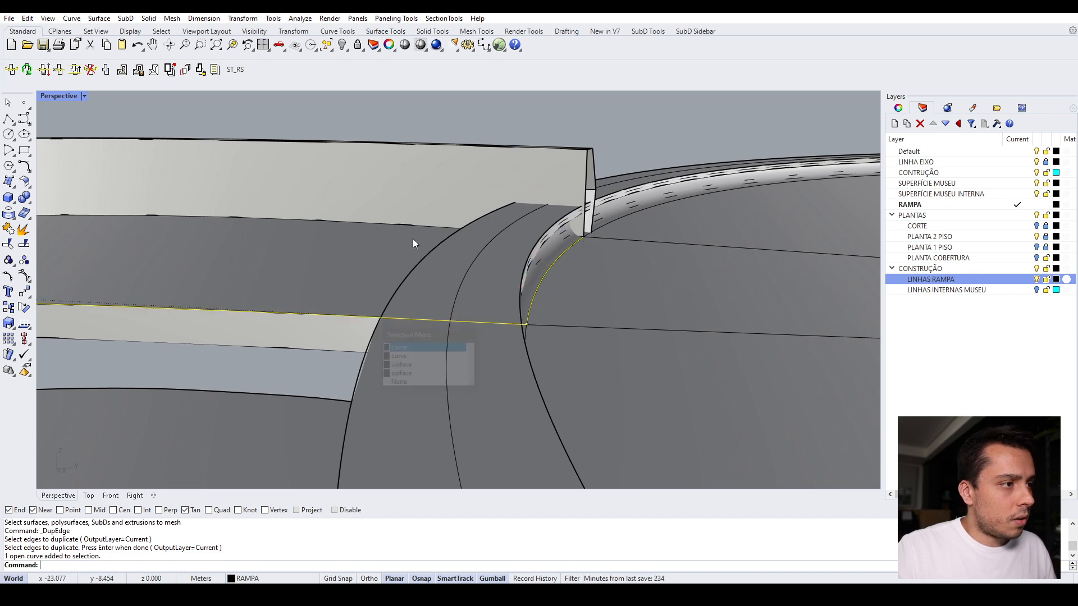
pyautogui.click(414, 228)
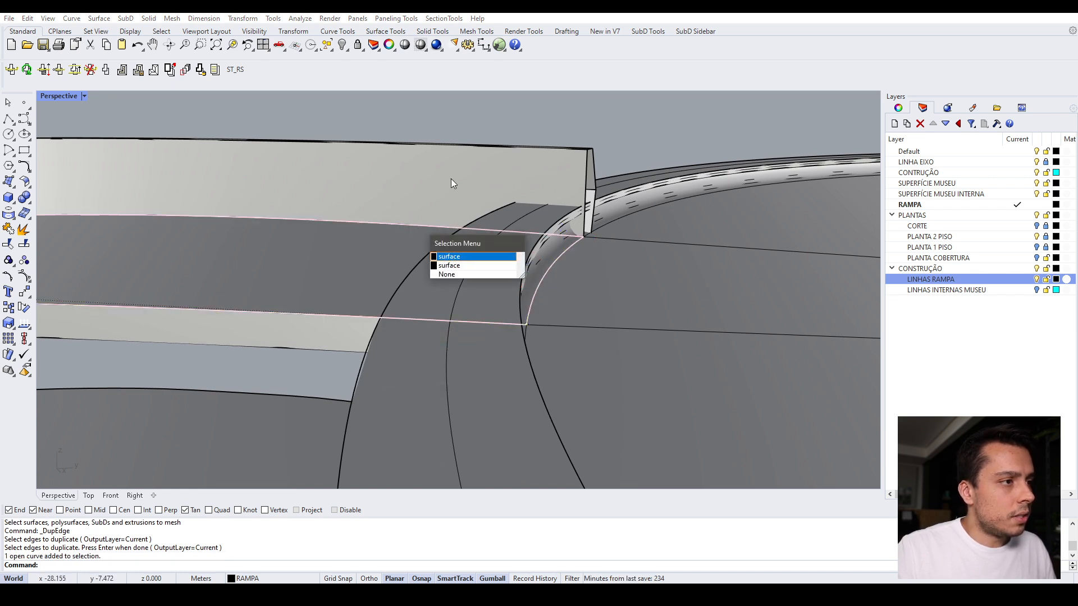
pyautogui.press('Escape')
pyautogui.click(426, 228)
pyautogui.click(458, 254)
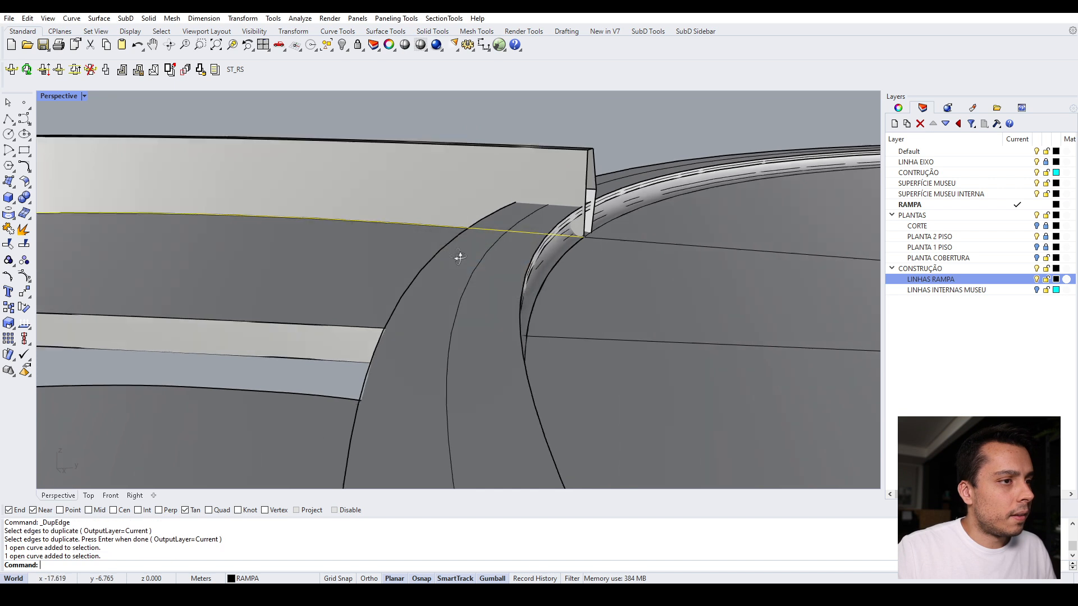
pyautogui.scroll(2, 348, 292)
pyautogui.click(278, 322)
pyautogui.click(297, 349)
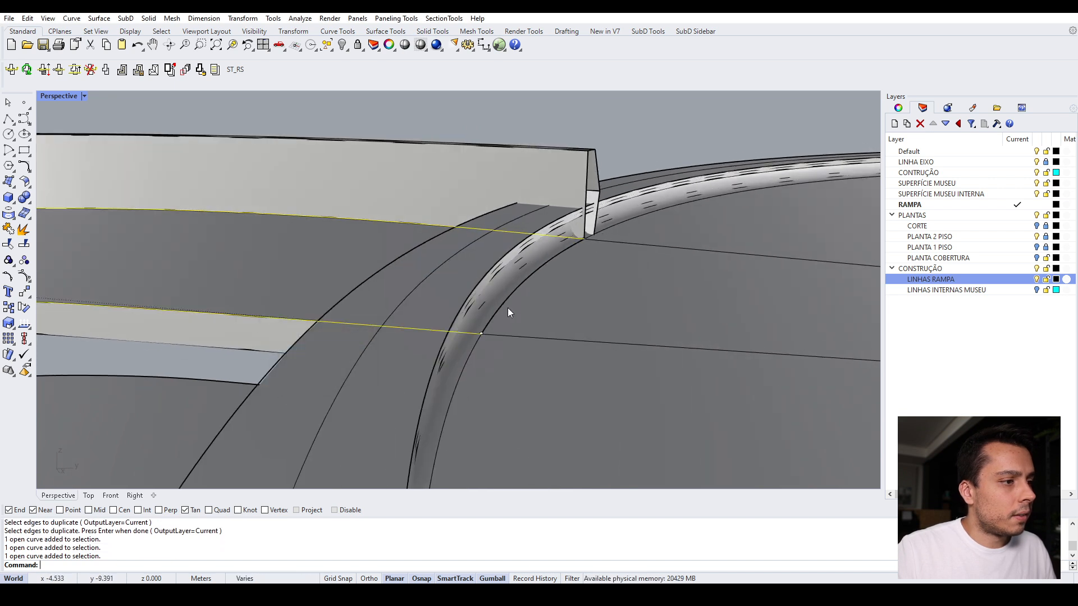
pyautogui.click(508, 303)
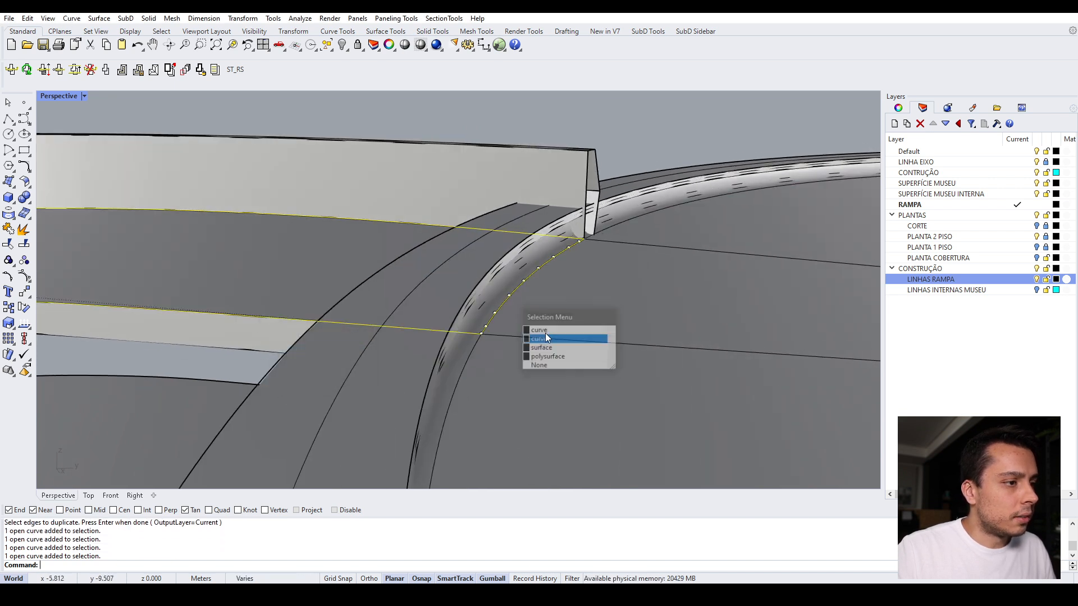
pyautogui.click(545, 339)
pyautogui.scroll(-6, 555, 245)
pyautogui.scroll(-3, 555, 249)
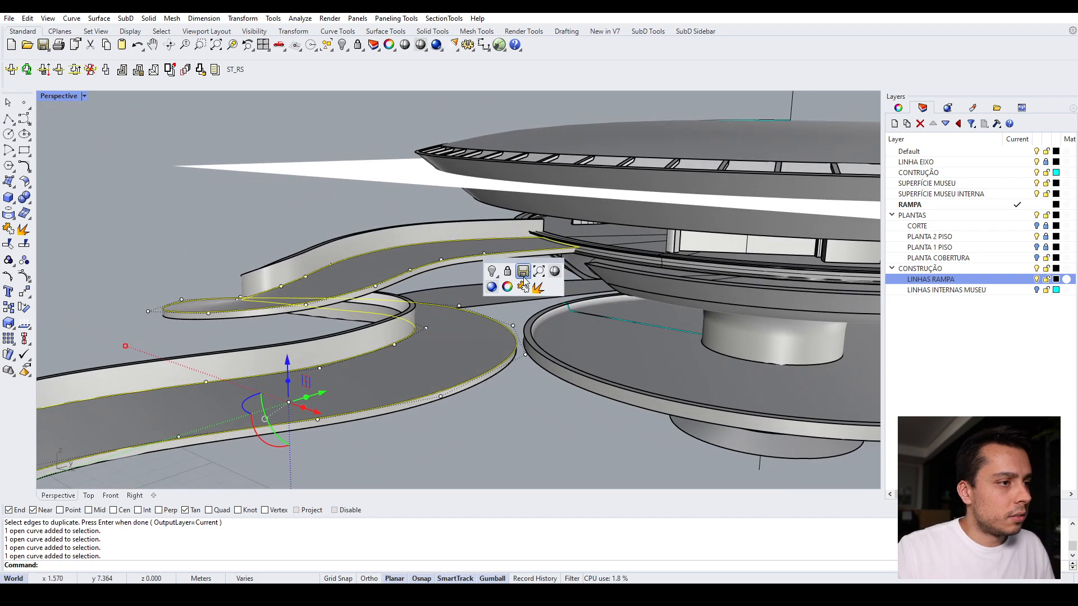
pyautogui.click(522, 287)
pyautogui.scroll(8, 573, 227)
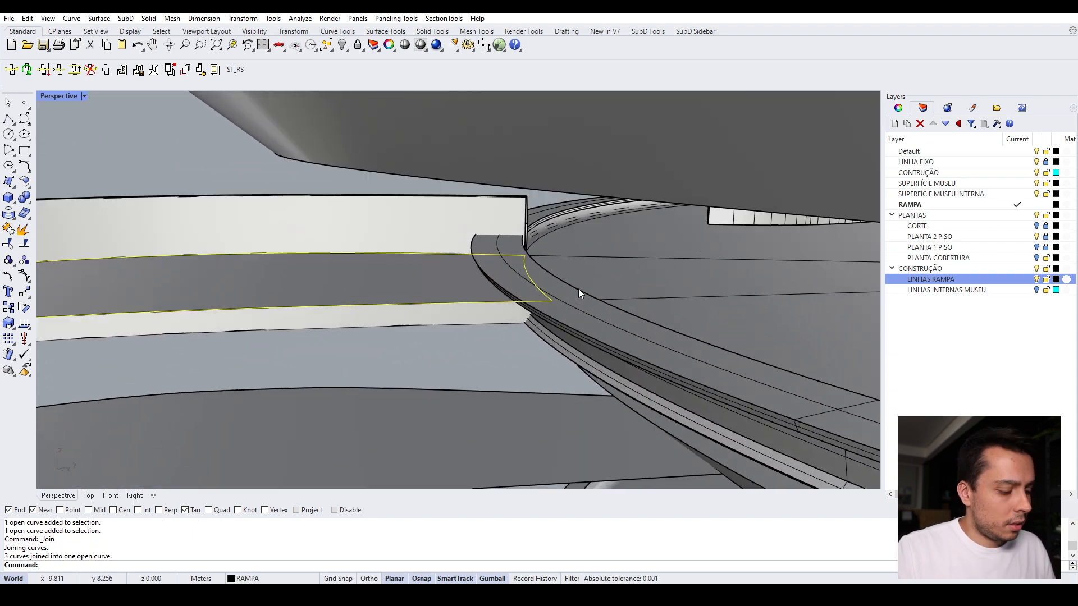
# Step: Isolate the ring polysurface and the joined ramp outline, and hide the PLANTA 2 PISO layer in the Top view
pyautogui.click(598, 279)
pyautogui.scroll(-4, 573, 280)
pyautogui.scroll(-2, 567, 291)
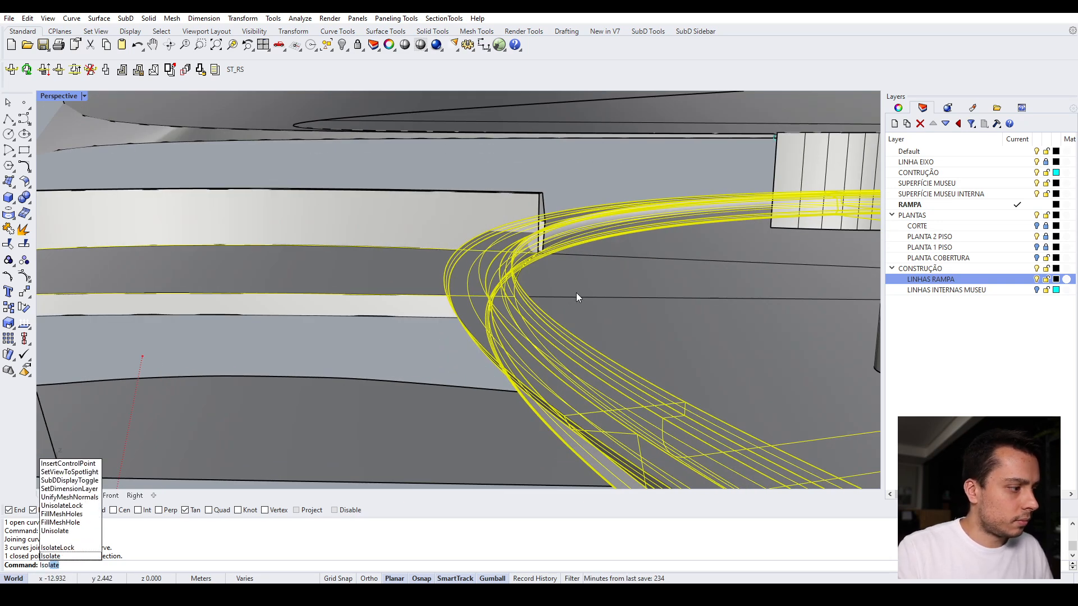
pyautogui.press('Return')
pyautogui.click(87, 496)
pyautogui.scroll(-5, 494, 227)
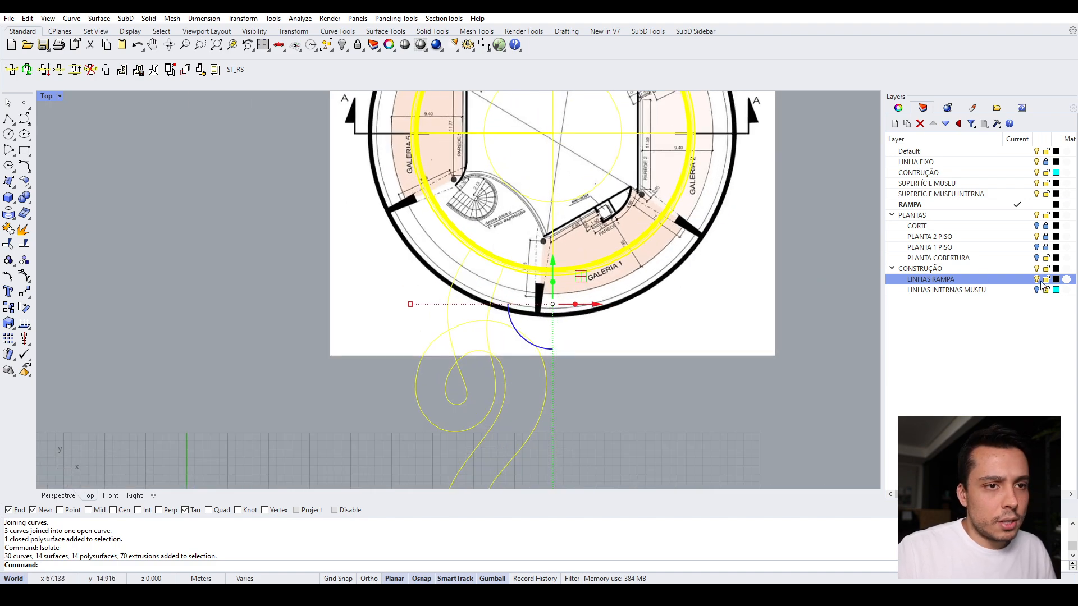
pyautogui.click(1037, 237)
pyautogui.click(425, 283)
pyautogui.scroll(5, 419, 281)
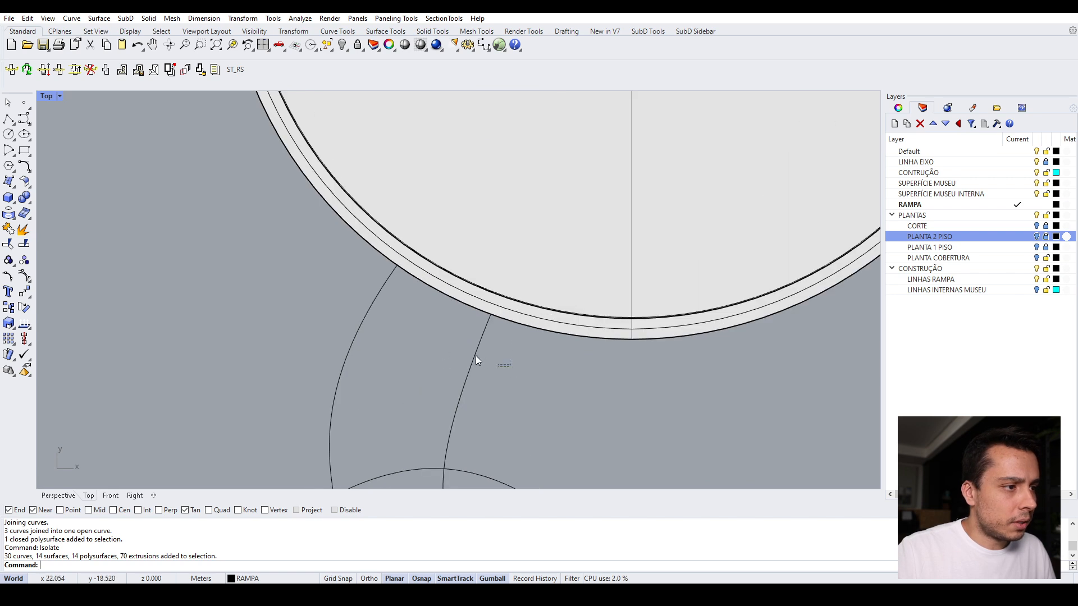
# Step: Examine from the top where the joined ramp outline crosses the ring's rim, selecting the outline and the ring
pyautogui.click(476, 355)
pyautogui.scroll(8, 370, 264)
pyautogui.click(370, 263)
pyautogui.click(494, 202)
pyautogui.scroll(6, 463, 249)
pyautogui.click(439, 325)
pyautogui.click(377, 327)
pyautogui.scroll(-9, 387, 253)
pyautogui.click(401, 285)
pyautogui.scroll(6, 428, 238)
pyautogui.scroll(-6, 432, 167)
pyautogui.scroll(2, 404, 210)
pyautogui.scroll(-4, 438, 317)
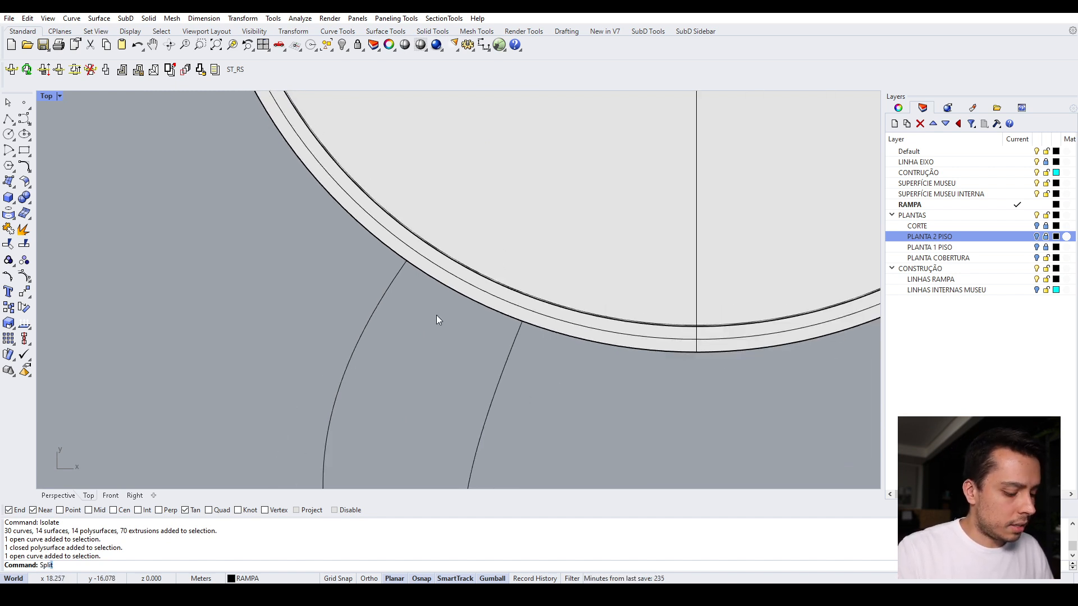
# Step: Split the ring polysurface with the joined upper ramp outline and delete the rim piece between the ramp's edges
pyautogui.press('Return')
pyautogui.click(486, 240)
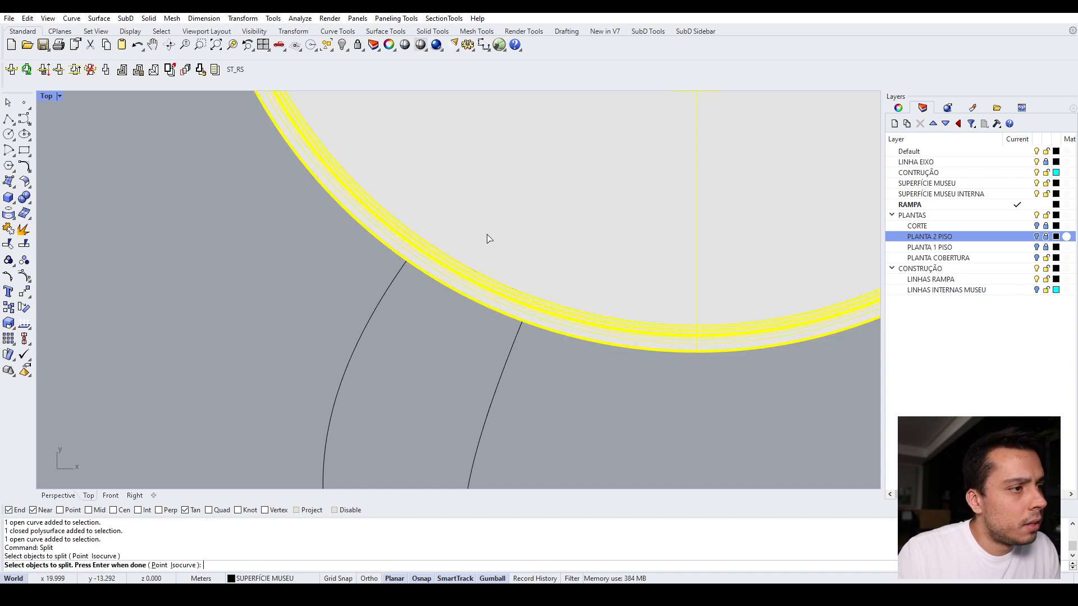
pyautogui.scroll(2, 488, 239)
pyautogui.press('Return')
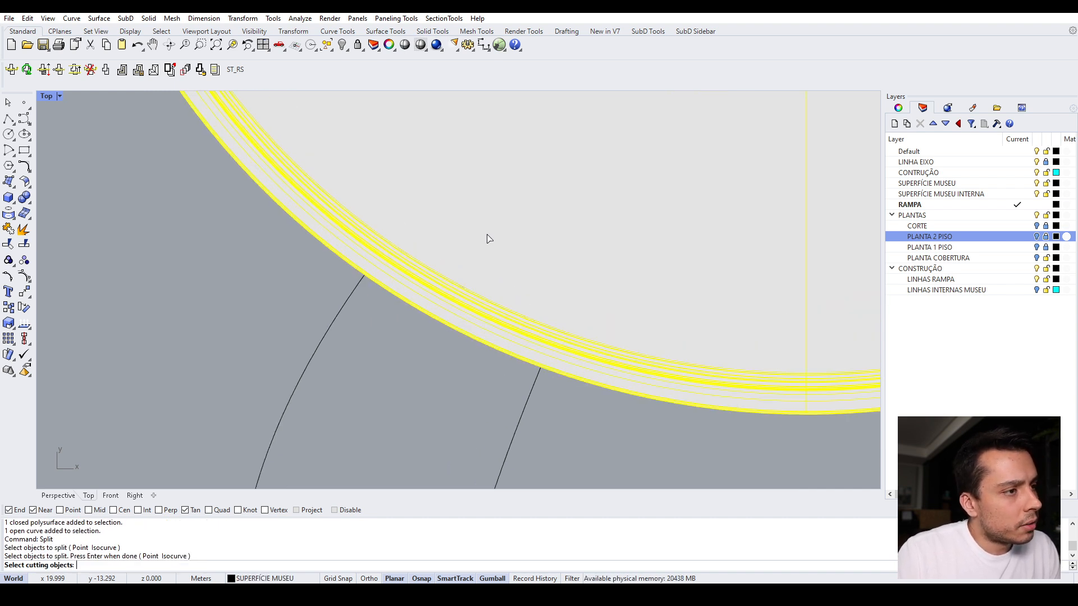
pyautogui.click(316, 332)
pyautogui.scroll(-3, 455, 230)
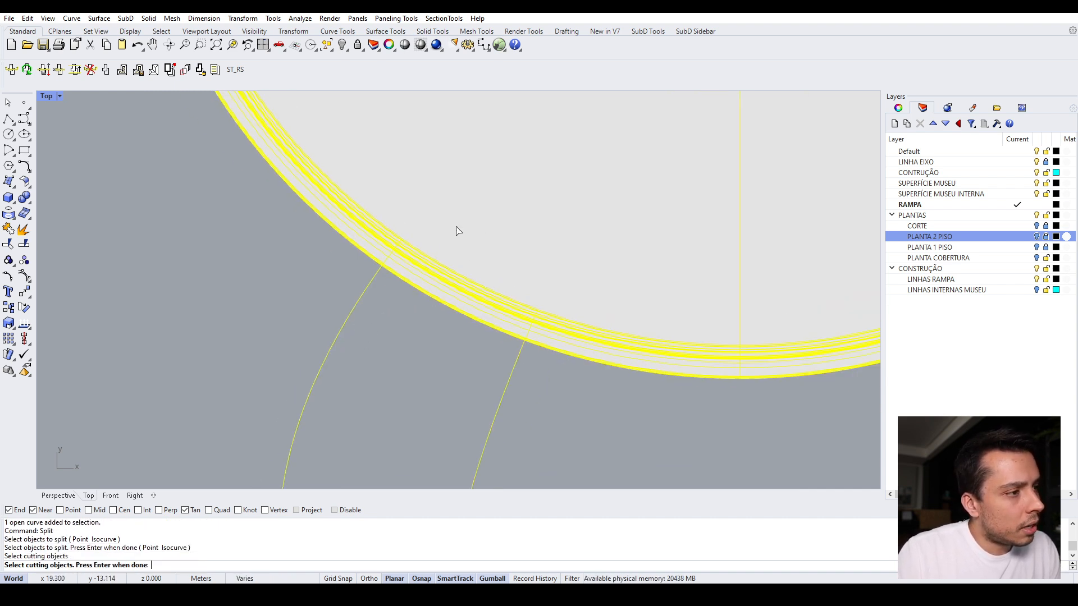
pyautogui.press('Return')
pyautogui.scroll(2, 453, 275)
pyautogui.click(452, 282)
pyautogui.press('Delete')
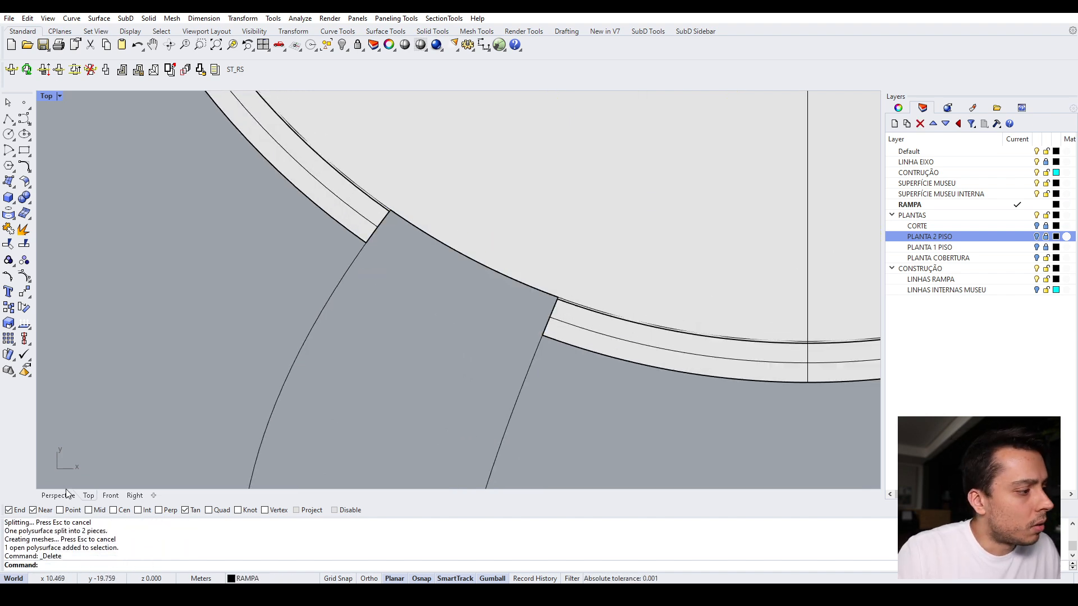
# Step: Return to the perspective view and show all hidden objects to inspect the opening at the upper ramp
pyautogui.click(58, 496)
pyautogui.moveTo(358, 226); pyautogui.dragTo(501, 247, button='right')
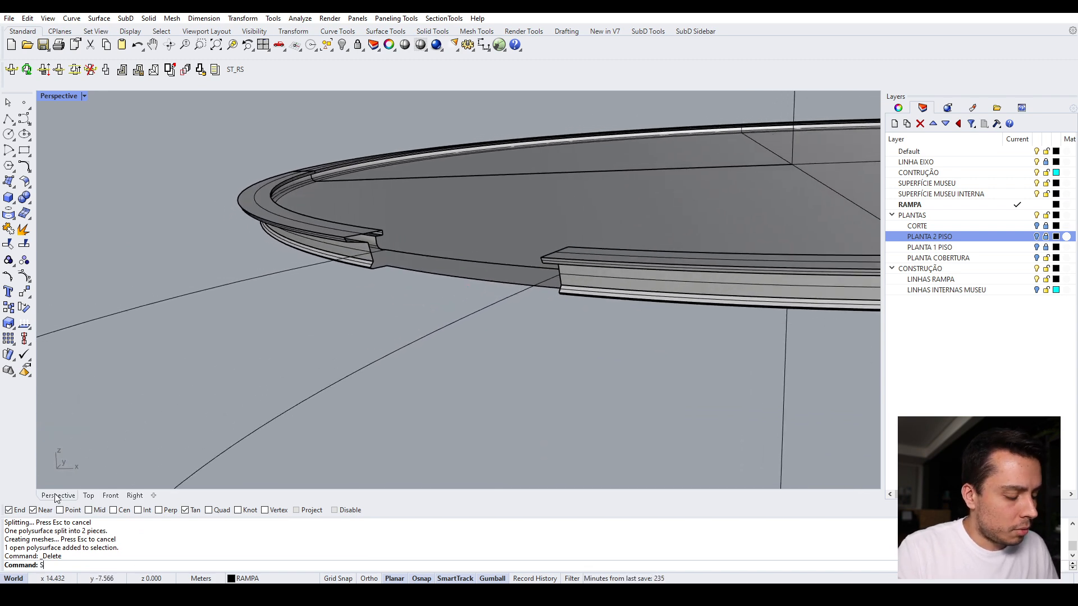
pyautogui.press('Return')
pyautogui.moveTo(393, 281); pyautogui.dragTo(608, 336, button='right')
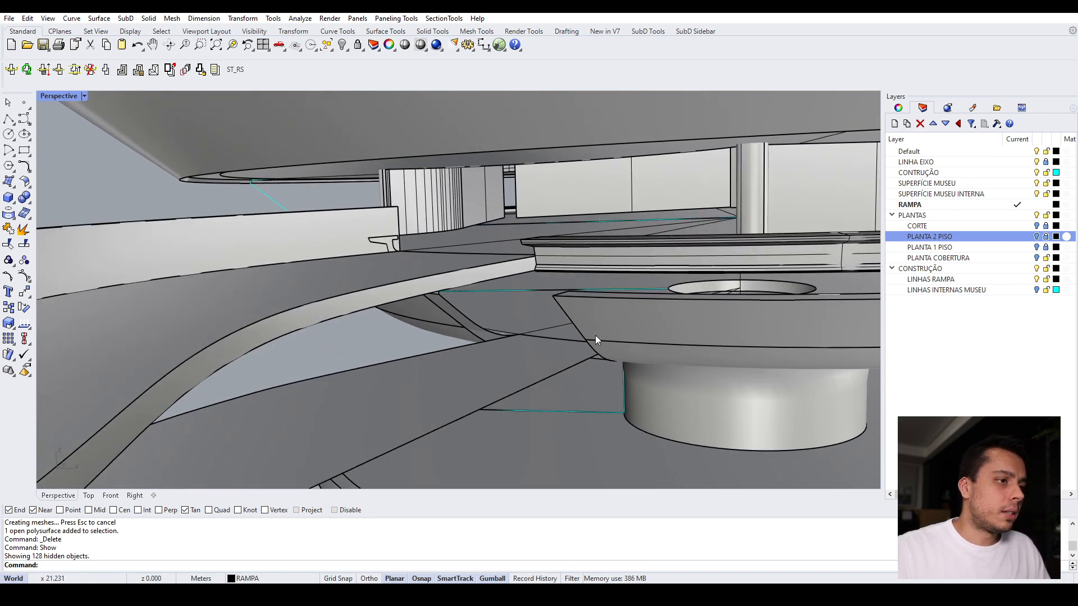
# Step: Inspect the rim opening at the upper ramp and the junction where the lower ramp's surface meets the museum bowl's underside
pyautogui.scroll(-5, 554, 312)
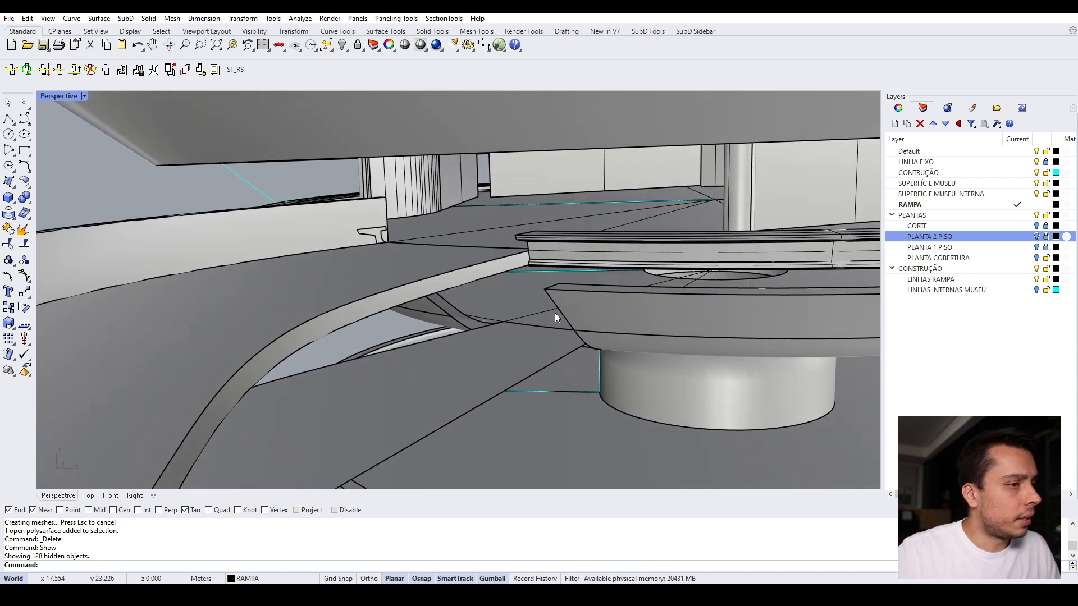
pyautogui.scroll(-3, 555, 313)
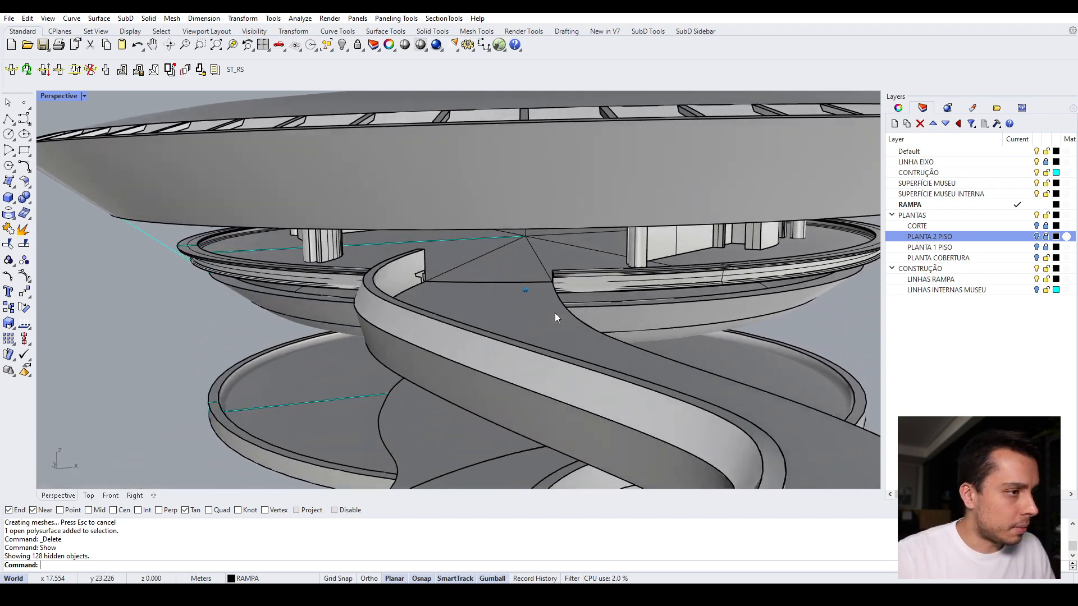
pyautogui.scroll(6, 554, 312)
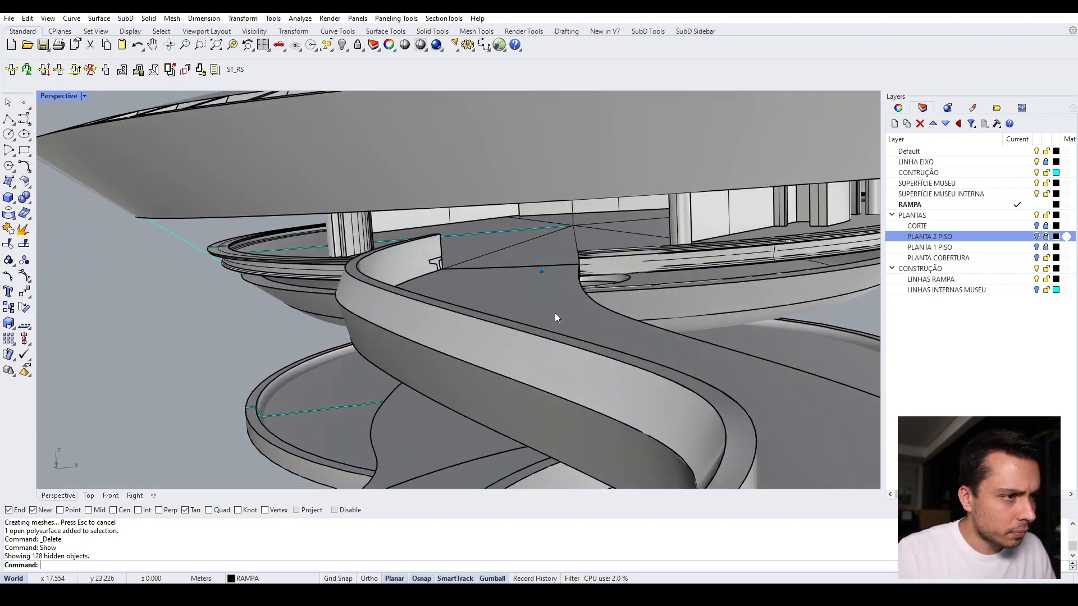
pyautogui.moveTo(556, 313)
pyautogui.mouseDown(button='right')
pyautogui.moveTo(554, 275)
pyautogui.moveTo(518, 267)
pyautogui.moveTo(477, 314)
pyautogui.moveTo(554, 223)
pyautogui.moveTo(634, 258)
pyautogui.moveTo(525, 402)
pyautogui.moveTo(365, 380)
pyautogui.moveTo(407, 356)
pyautogui.mouseUp(button='right')
pyautogui.click(409, 359)
pyautogui.click(324, 423)
pyautogui.moveTo(325, 423); pyautogui.dragTo(702, 341, button='right')
pyautogui.click(703, 338)
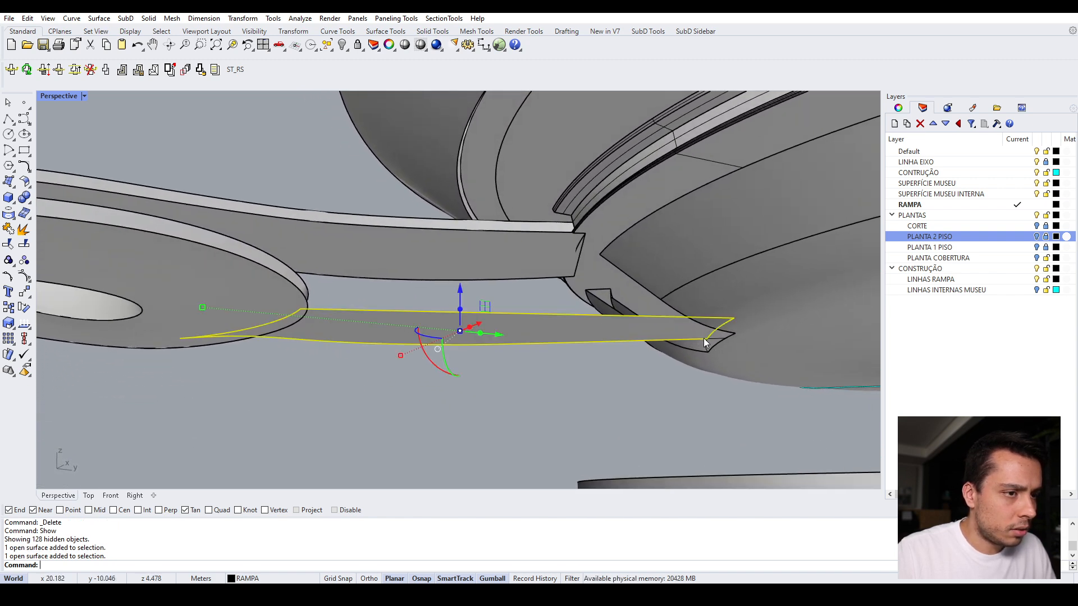
# Step: Copy the lower ramp's outline curve from its corner at the museum bowl down to the corner of the rim opening directly below
pyautogui.moveTo(586, 372); pyautogui.dragTo(584, 366, button='right')
pyautogui.click(584, 366)
pyautogui.click(405, 310)
pyautogui.click(442, 341)
pyautogui.moveTo(442, 341); pyautogui.dragTo(443, 342, button='right')
pyautogui.click(572, 376)
pyautogui.moveTo(572, 376); pyautogui.dragTo(572, 378, button='right')
pyautogui.click(554, 318)
pyautogui.moveTo(553, 320); pyautogui.dragTo(567, 339, button='right')
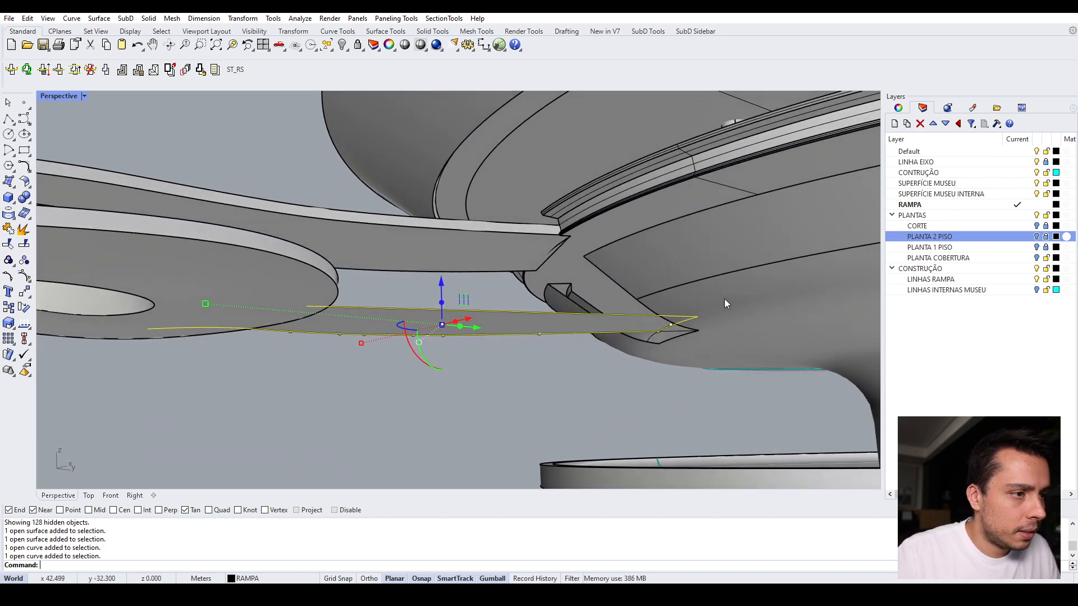
pyautogui.click(524, 371)
pyautogui.click(493, 307)
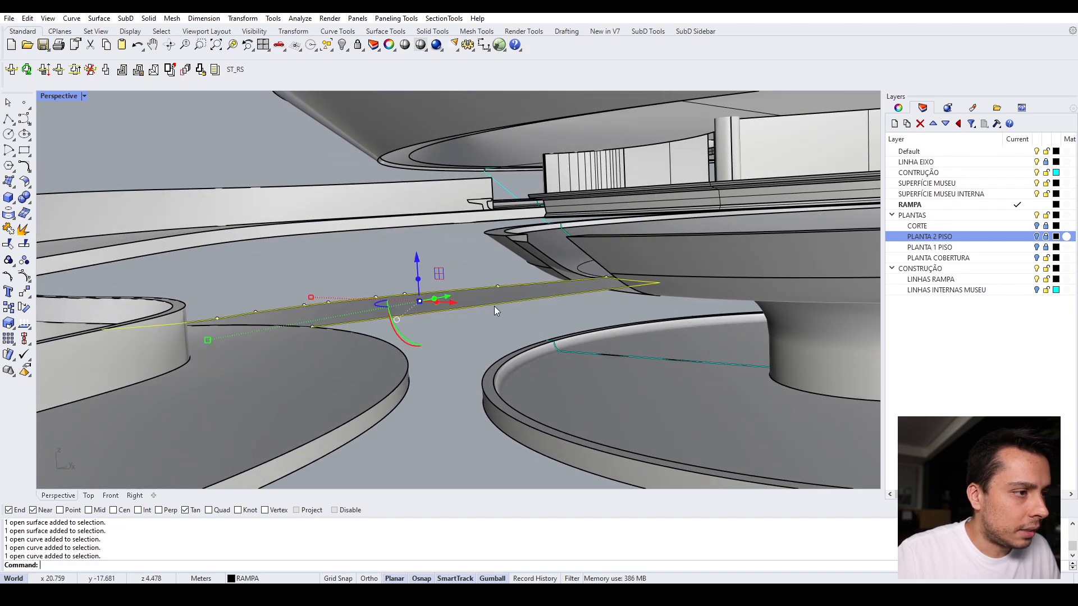
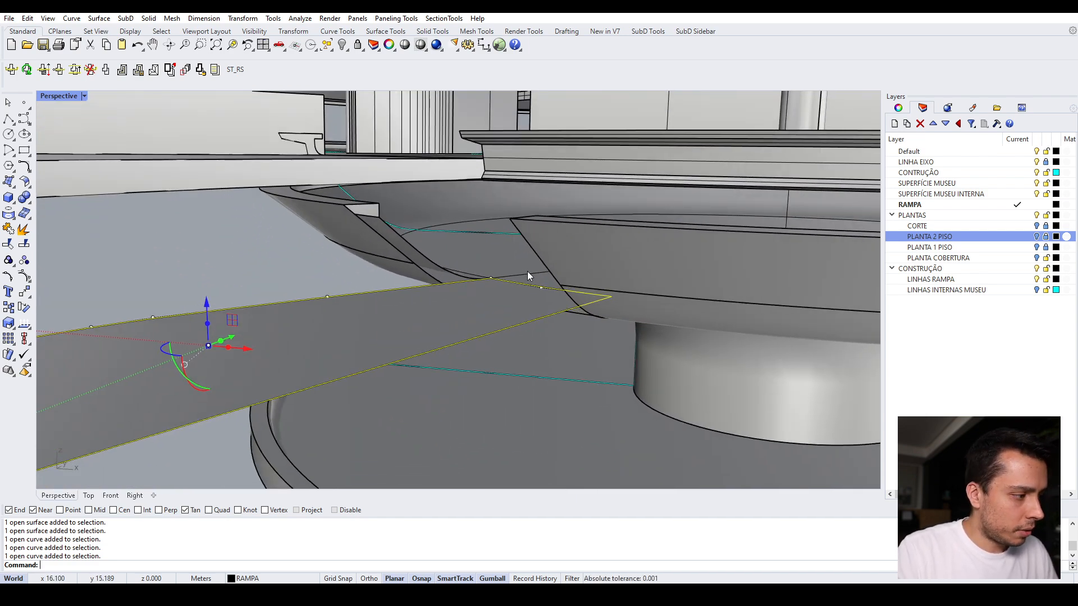
pyautogui.press('Return')
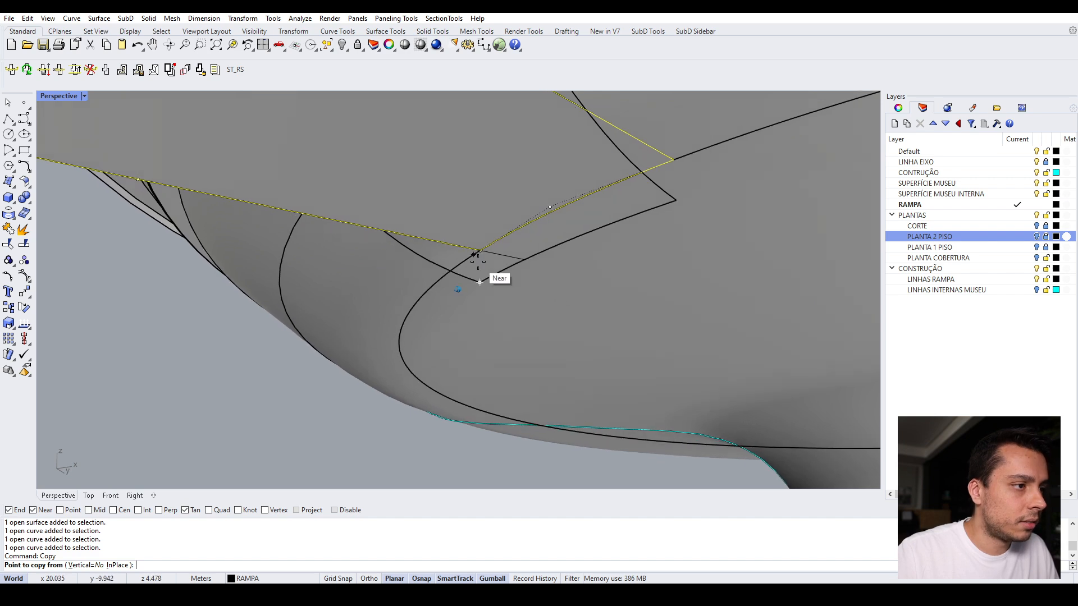
pyautogui.scroll(2, 475, 254)
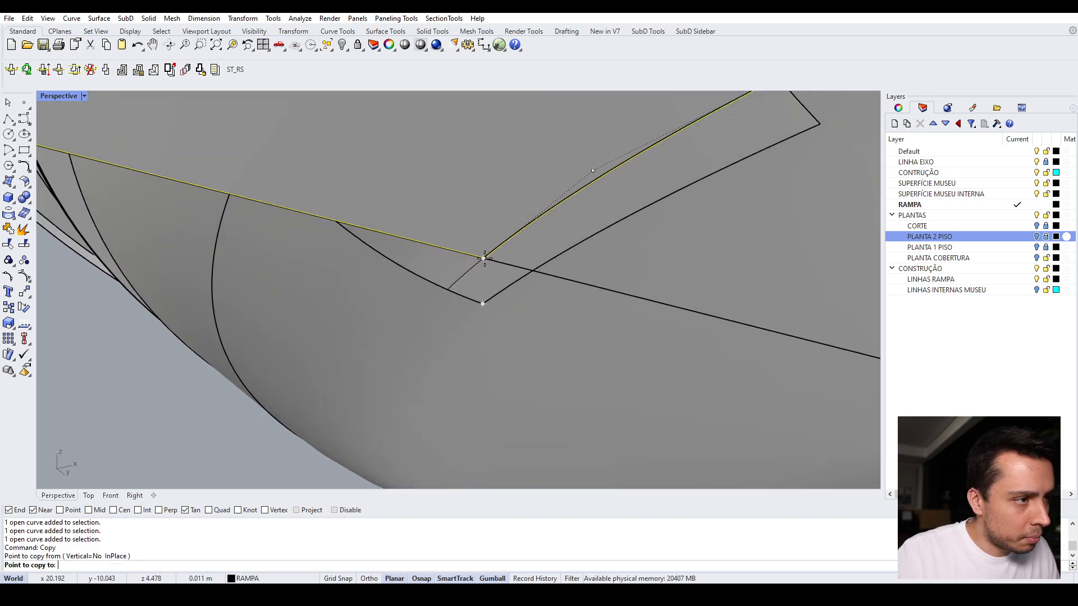
pyautogui.click(483, 304)
pyautogui.scroll(-6, 488, 300)
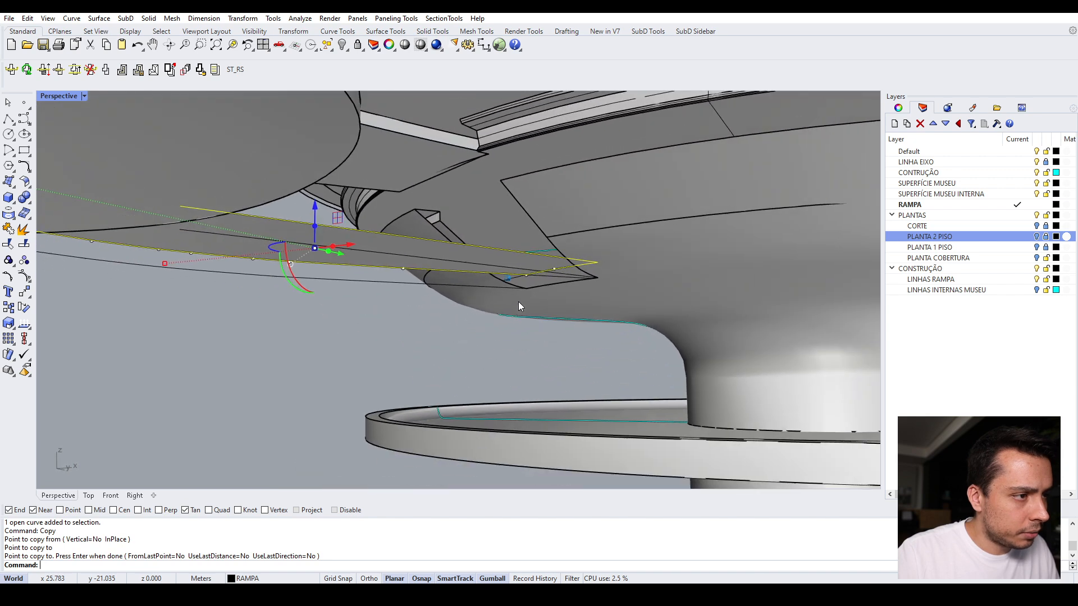
pyautogui.press('Return')
# Step: Move the copied outline's first free end point vertically onto the round slab's lower edge, using the Perp snap instead of Near
pyautogui.moveTo(443, 354); pyautogui.dragTo(286, 283, button='right')
pyautogui.click(456, 287)
pyautogui.scroll(5, 279, 272)
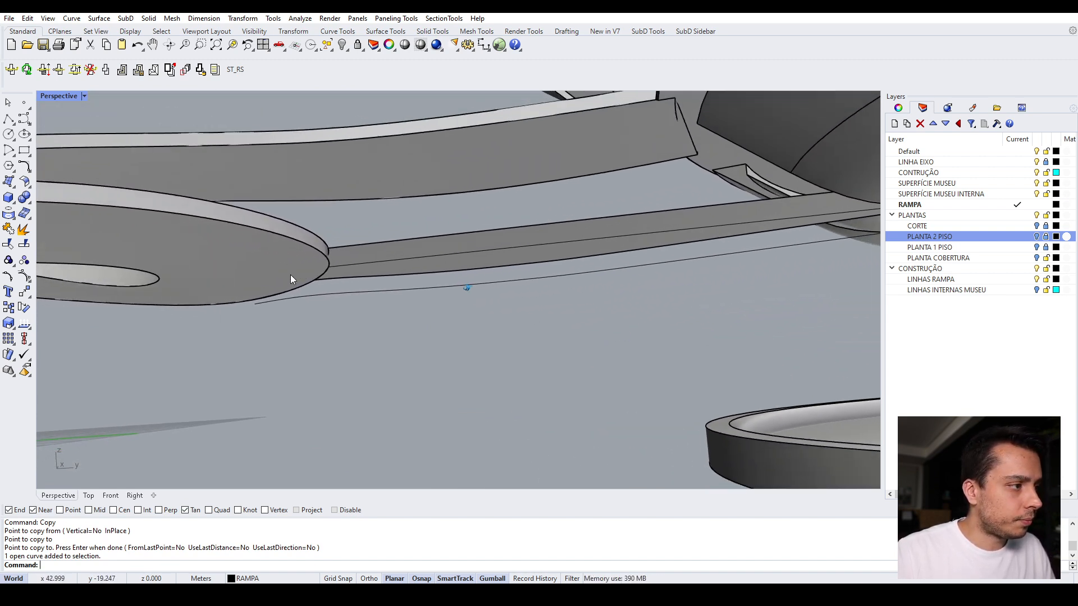
pyautogui.click(344, 300)
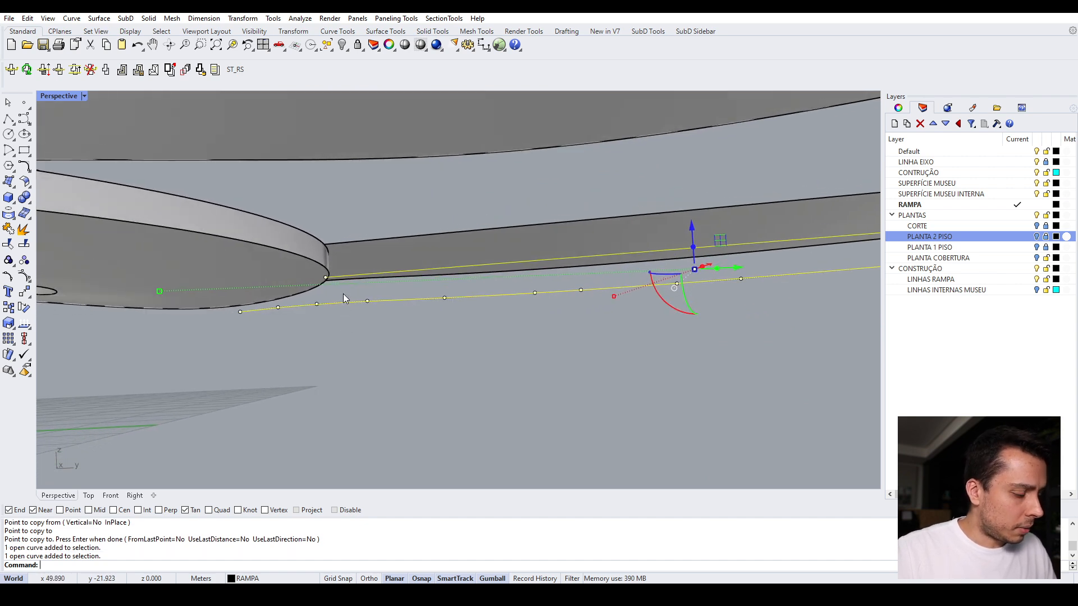
pyautogui.moveTo(342, 297); pyautogui.dragTo(376, 256, button='right')
pyautogui.click(345, 342)
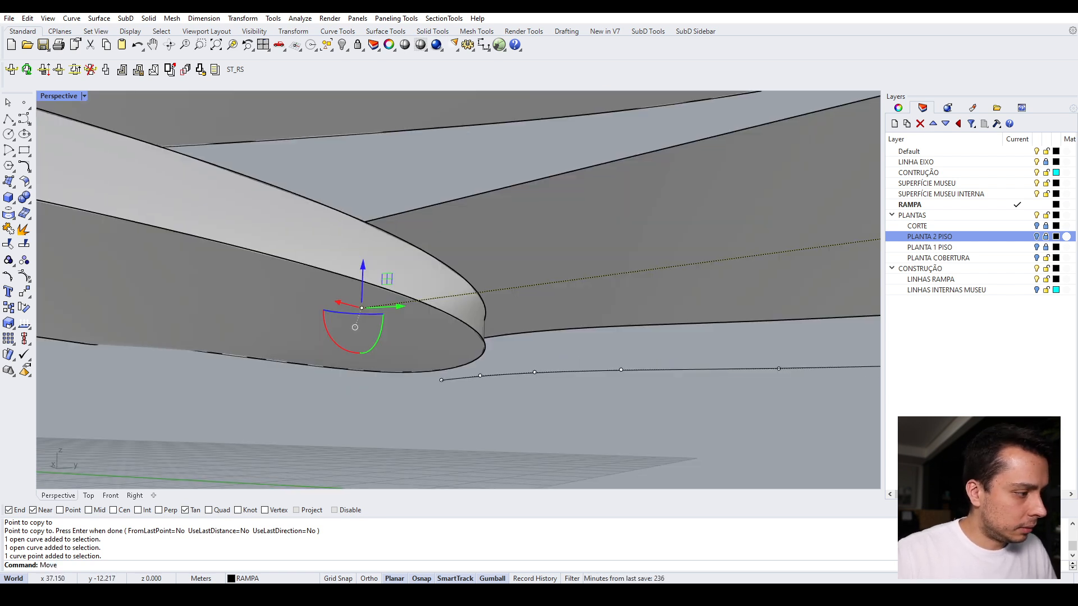
pyautogui.press('Return')
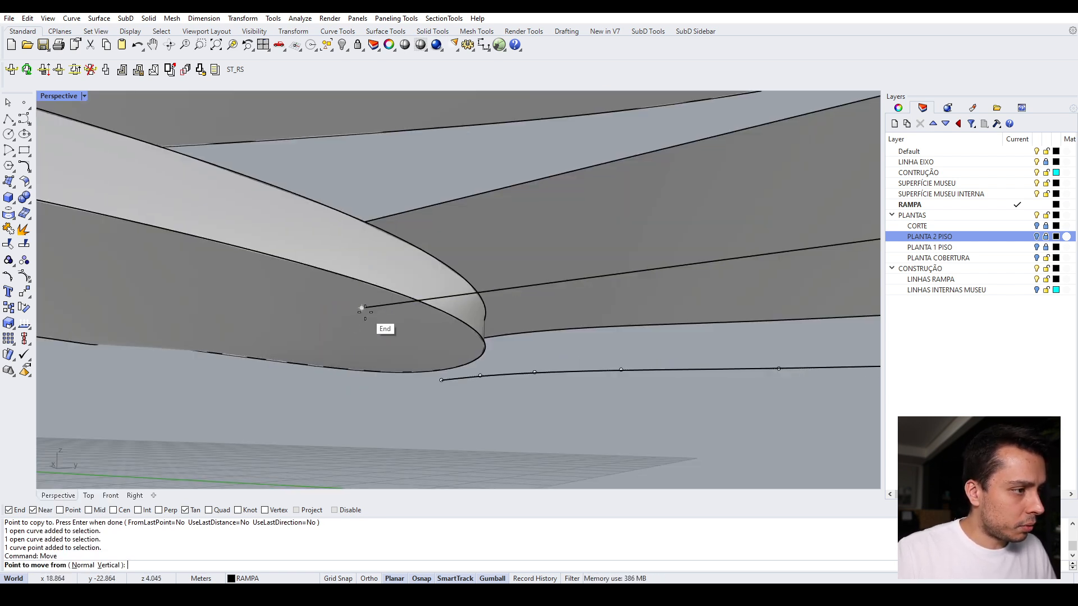
pyautogui.click(362, 308)
pyautogui.click(35, 511)
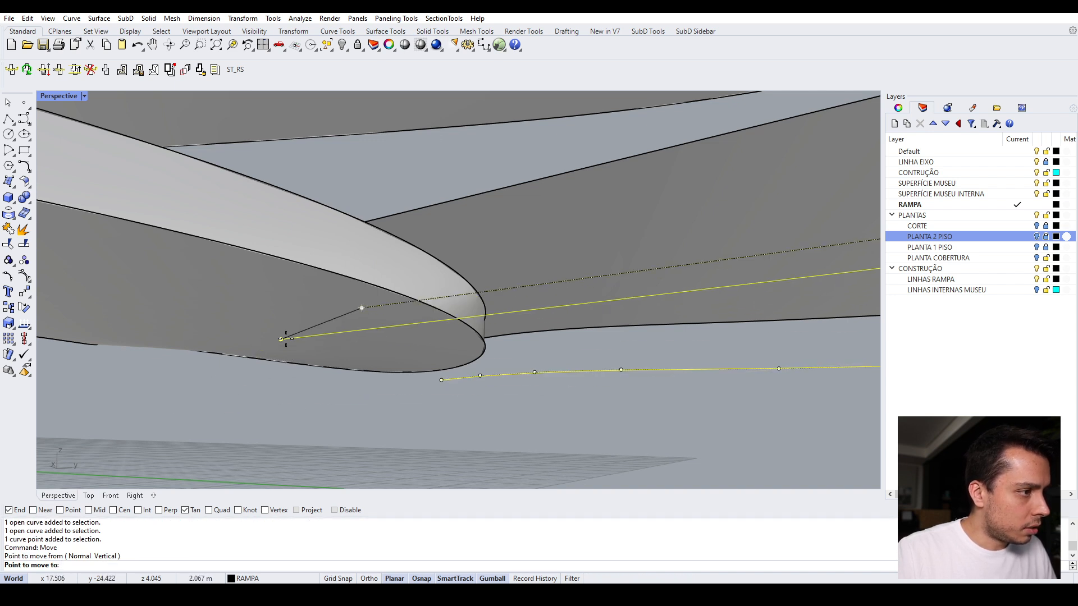
pyautogui.click(169, 511)
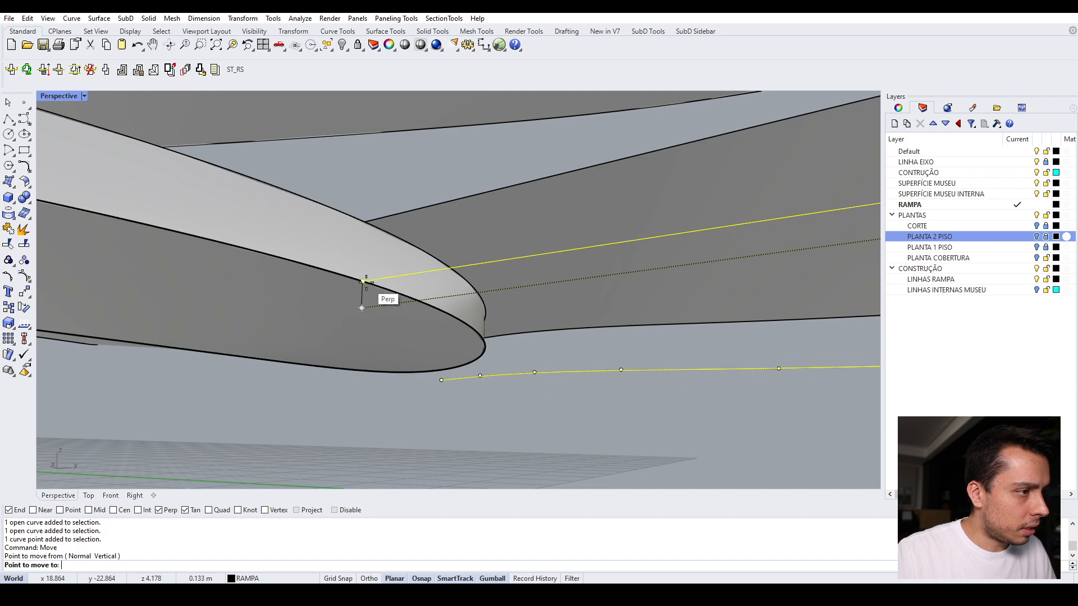
pyautogui.scroll(3, 364, 279)
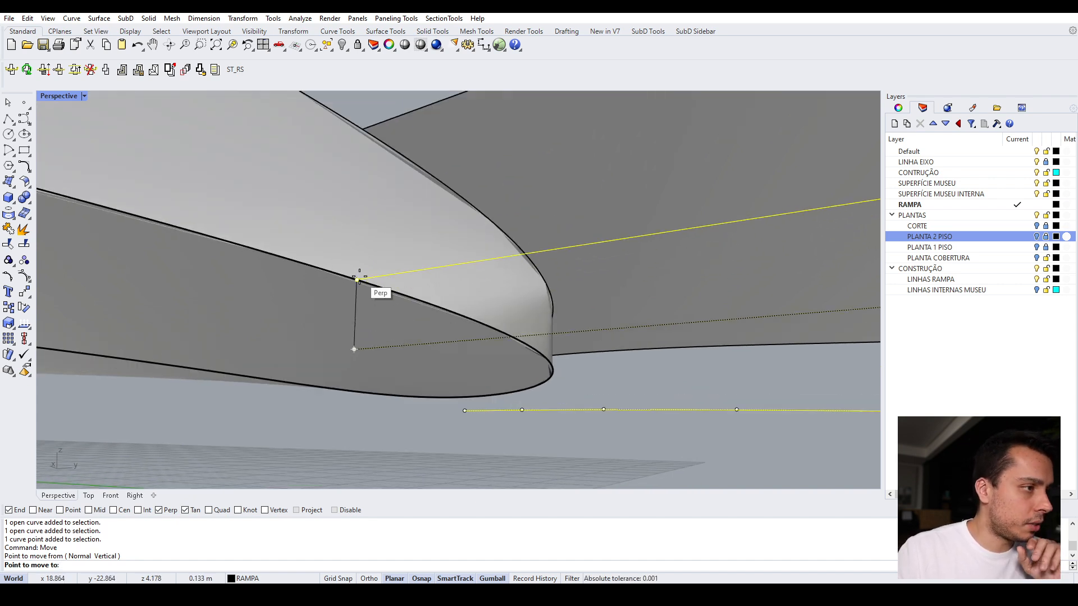
pyautogui.click(360, 279)
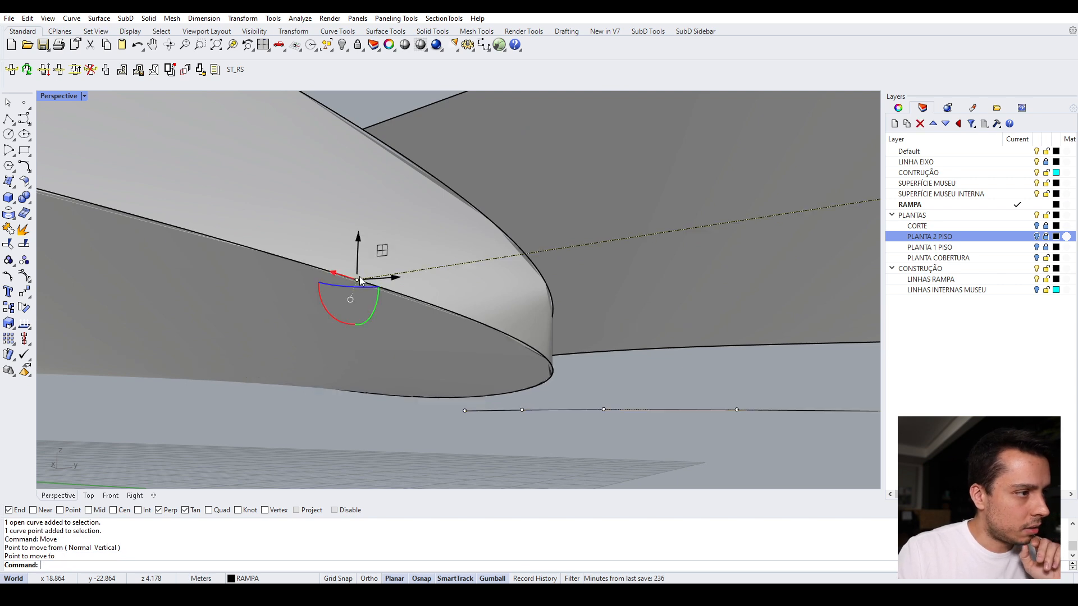
# Step: Move the copied outline's other free end point straight up onto the round slab's lower edge
pyautogui.moveTo(511, 440); pyautogui.dragTo(378, 447, button='right')
pyautogui.moveTo(488, 408); pyautogui.dragTo(489, 409)
pyautogui.moveTo(440, 431)
pyautogui.mouseDown(button='right')
pyautogui.moveTo(417, 437)
pyautogui.moveTo(446, 418)
pyautogui.mouseUp(button='right')
pyautogui.click(431, 418)
pyautogui.click(431, 417)
pyautogui.press('Return')
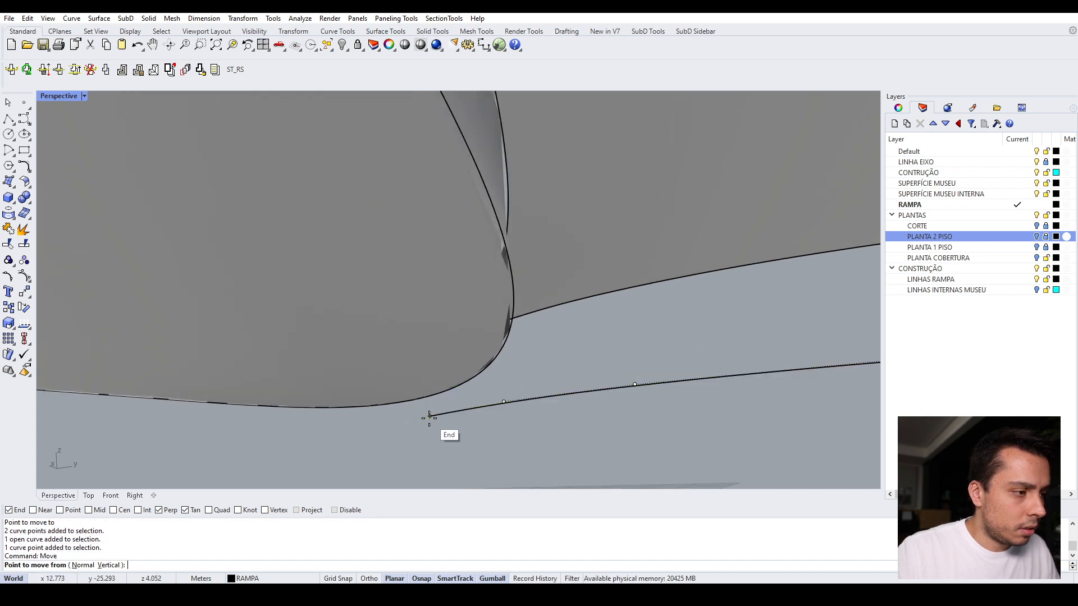
pyautogui.click(429, 415)
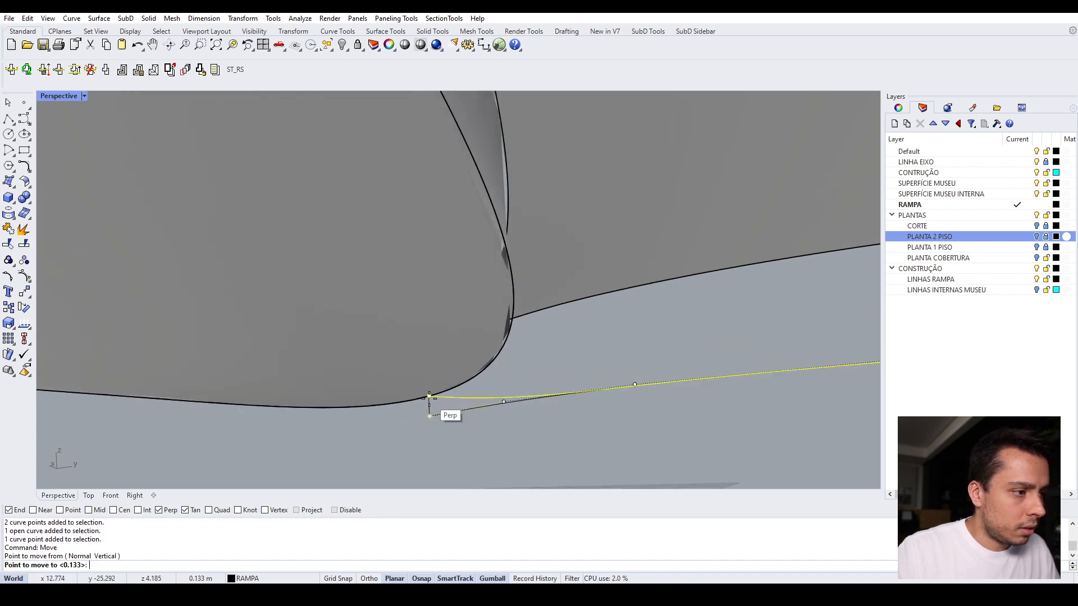
pyautogui.click(429, 396)
pyautogui.moveTo(429, 399); pyautogui.dragTo(479, 388, button='right')
pyautogui.press('Escape')
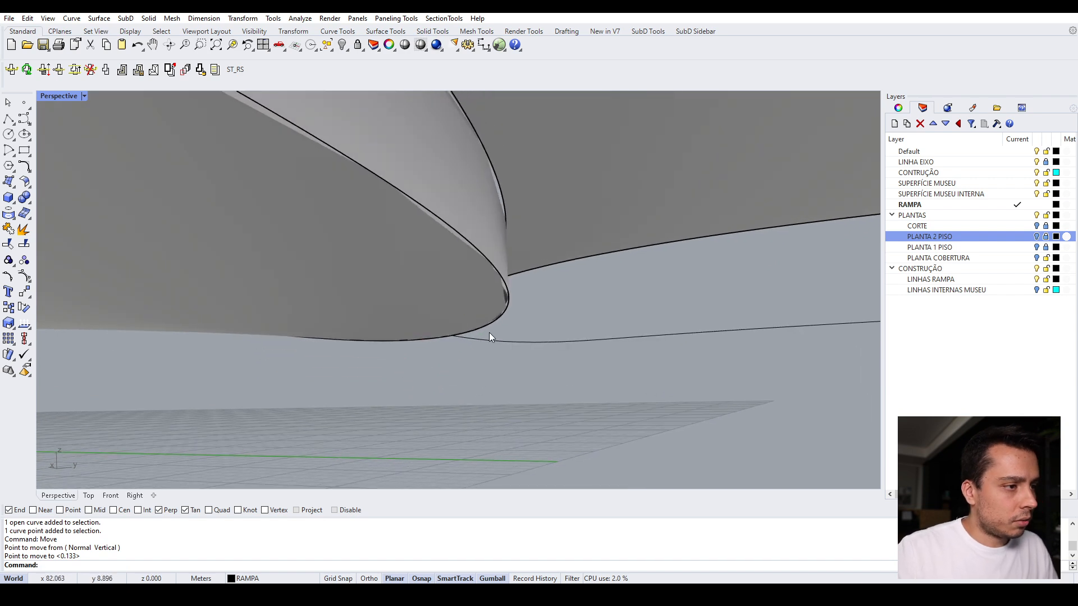
pyautogui.moveTo(490, 332); pyautogui.dragTo(493, 328, button='right')
pyautogui.moveTo(524, 346); pyautogui.dragTo(523, 339)
pyautogui.moveTo(523, 339); pyautogui.dragTo(521, 385, button='right')
pyautogui.press('Escape')
pyautogui.rightClick(461, 388)
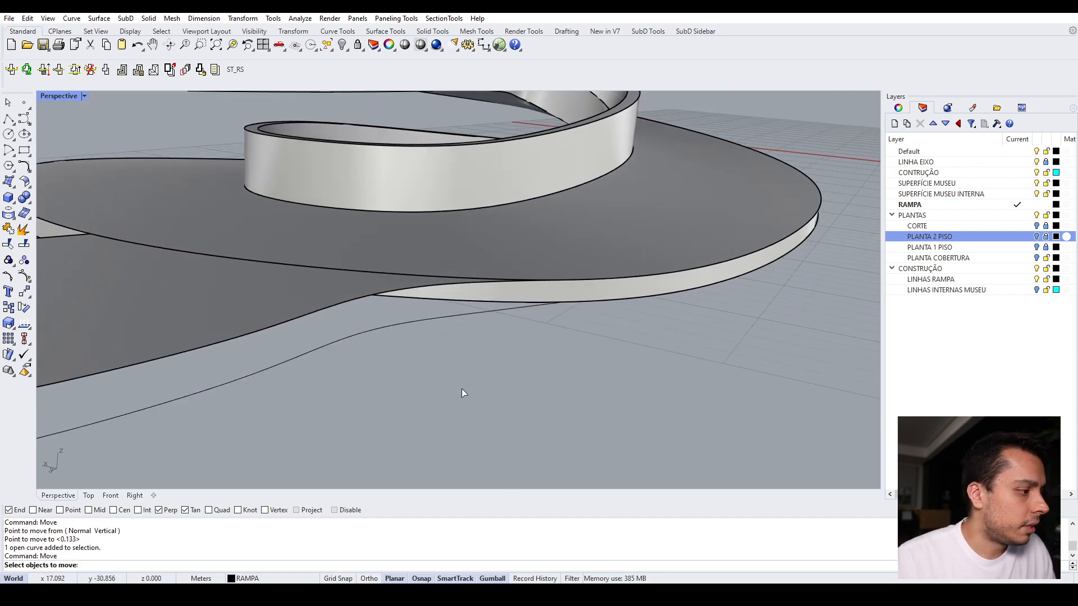
pyautogui.press('Escape')
pyautogui.rightClick(497, 385)
pyautogui.moveTo(497, 384); pyautogui.dragTo(475, 341, button='right')
pyautogui.click(487, 313)
pyautogui.rightClick(475, 342)
pyautogui.press('Escape')
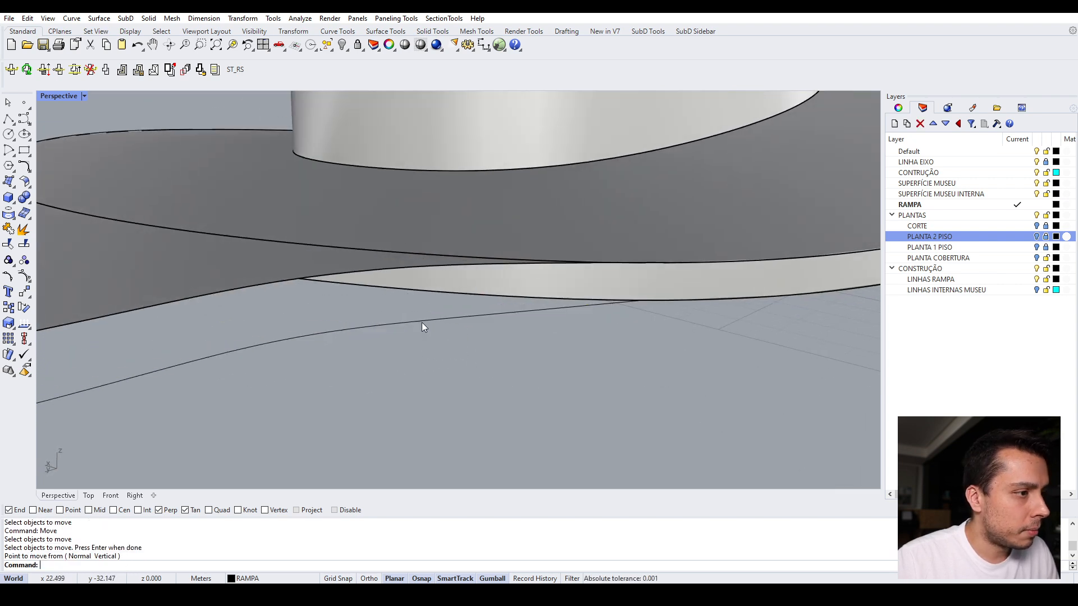
# Step: Align the control point beside the copied outline's slab end to the end point's height with SetPt, Z only, aligned to World
pyautogui.moveTo(440, 318); pyautogui.dragTo(493, 303)
pyautogui.scroll(5, 494, 304)
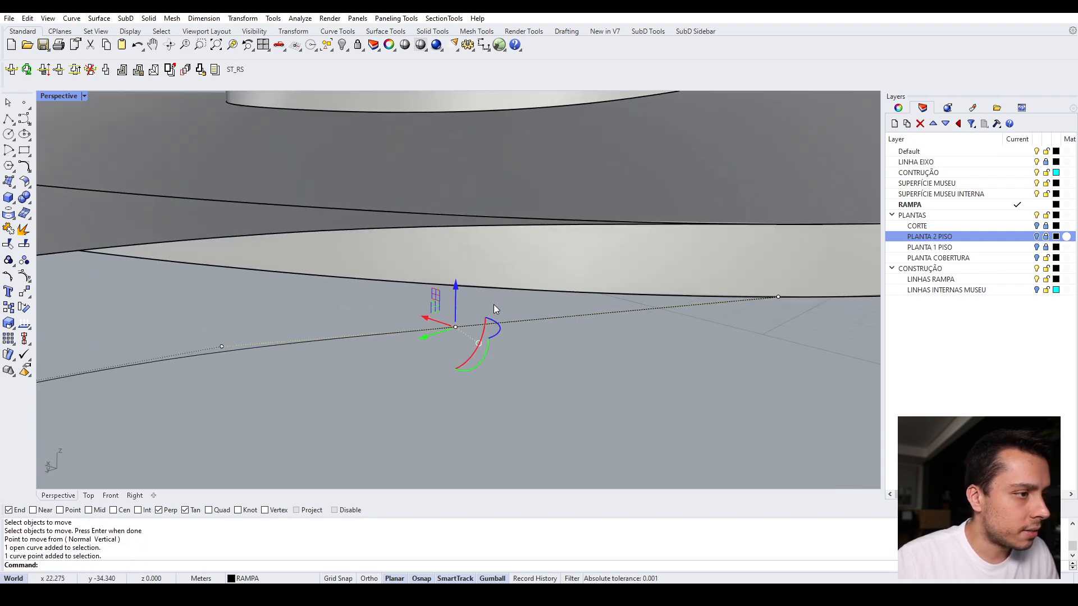
pyautogui.moveTo(469, 312); pyautogui.dragTo(489, 254, button='right')
pyautogui.click(466, 265)
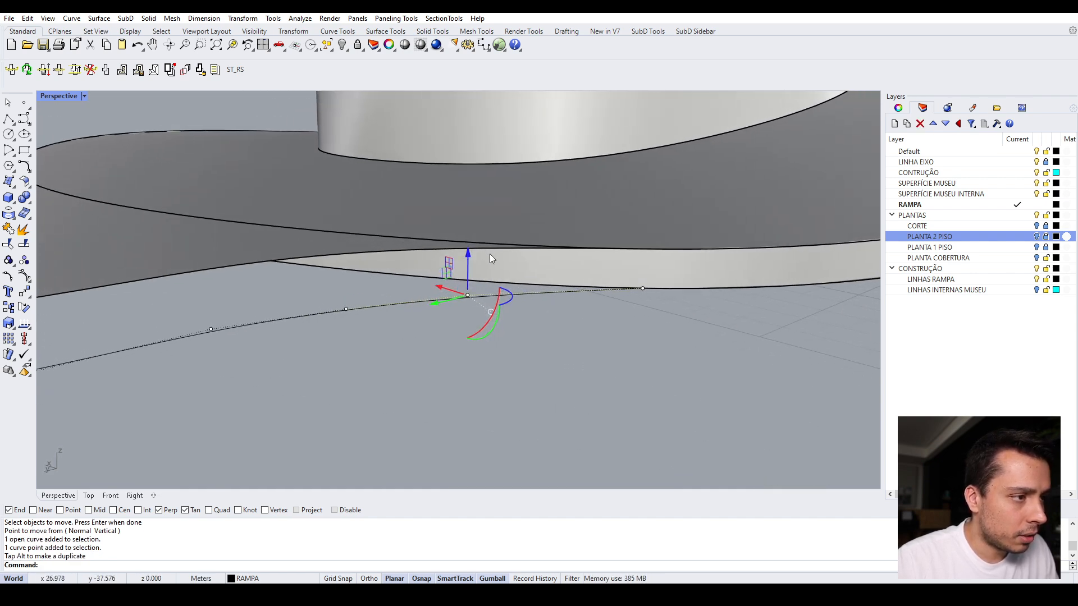
pyautogui.press('Return')
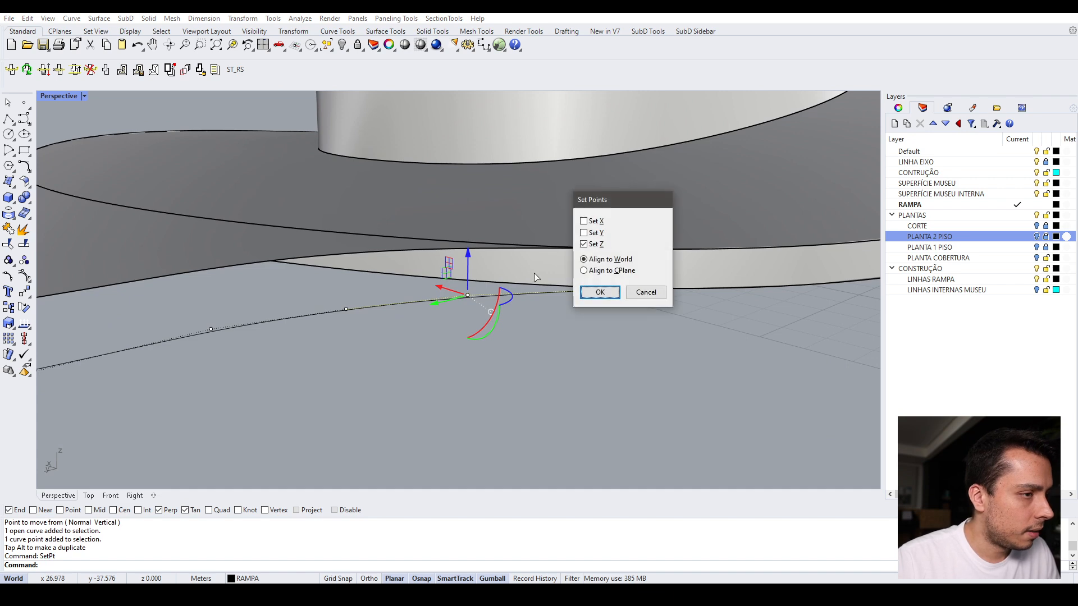
pyautogui.press('Return')
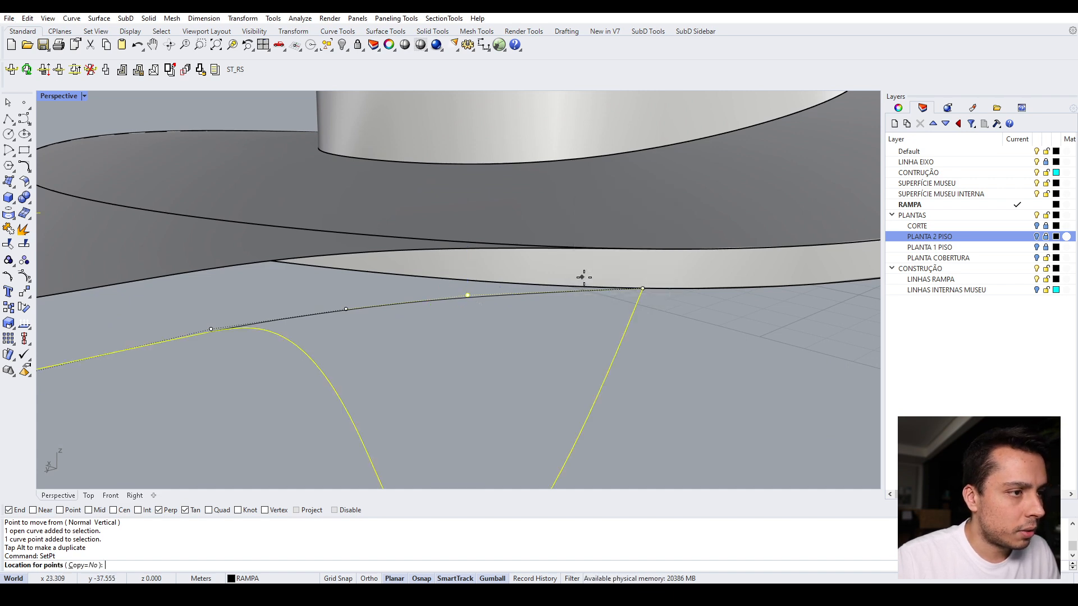
pyautogui.click(645, 288)
pyautogui.scroll(-8, 332, 329)
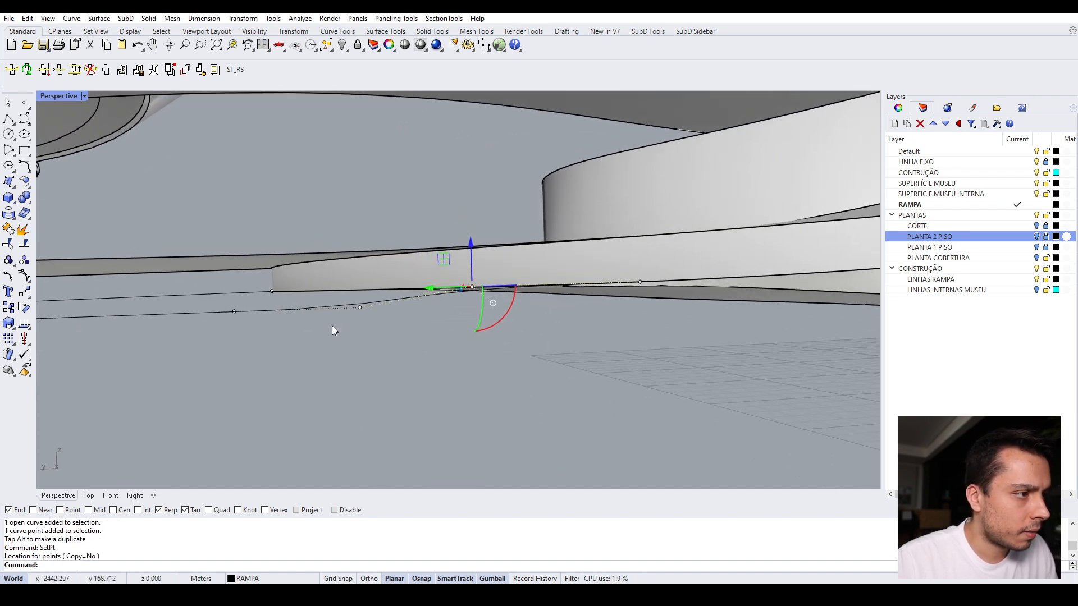
# Step: Adjust the heights of the next two control points slightly to smooth the copied outline's rise toward the round slab
pyautogui.moveTo(333, 326); pyautogui.dragTo(438, 314, button='right')
pyautogui.scroll(4, 409, 312)
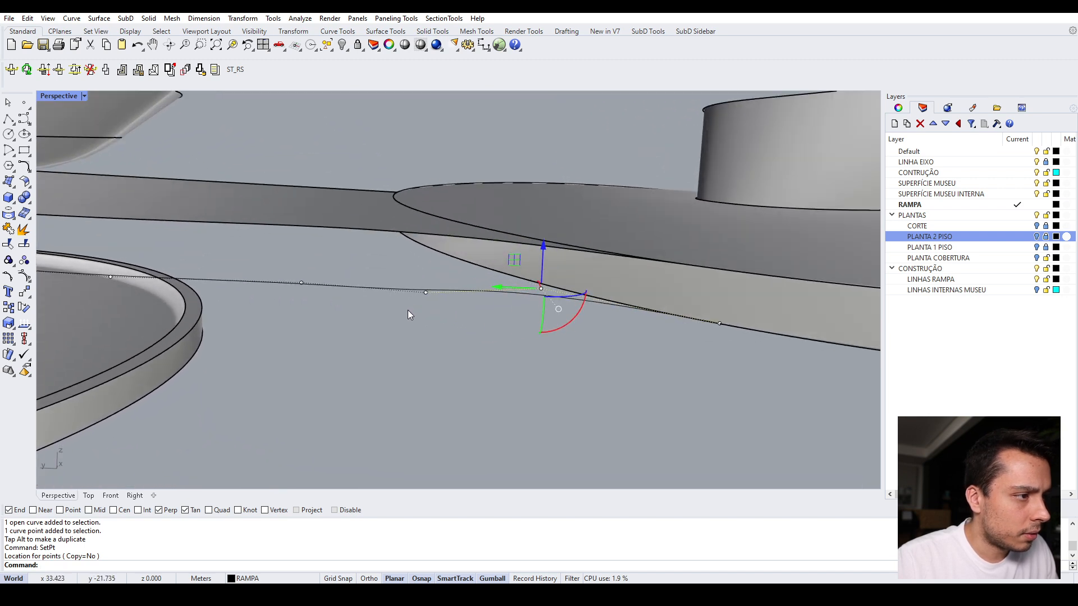
pyautogui.click(428, 292)
pyautogui.moveTo(429, 260); pyautogui.dragTo(423, 256)
pyautogui.moveTo(322, 311); pyautogui.dragTo(322, 312)
pyautogui.moveTo(304, 253); pyautogui.dragTo(304, 249)
pyautogui.moveTo(388, 345); pyautogui.dragTo(424, 340, button='right')
pyautogui.press('Escape')
pyautogui.press('Escape')
pyautogui.moveTo(493, 366)
pyautogui.mouseDown(button='right')
pyautogui.moveTo(528, 337)
pyautogui.moveTo(540, 365)
pyautogui.moveTo(567, 362)
pyautogui.moveTo(487, 362)
pyautogui.mouseUp(button='right')
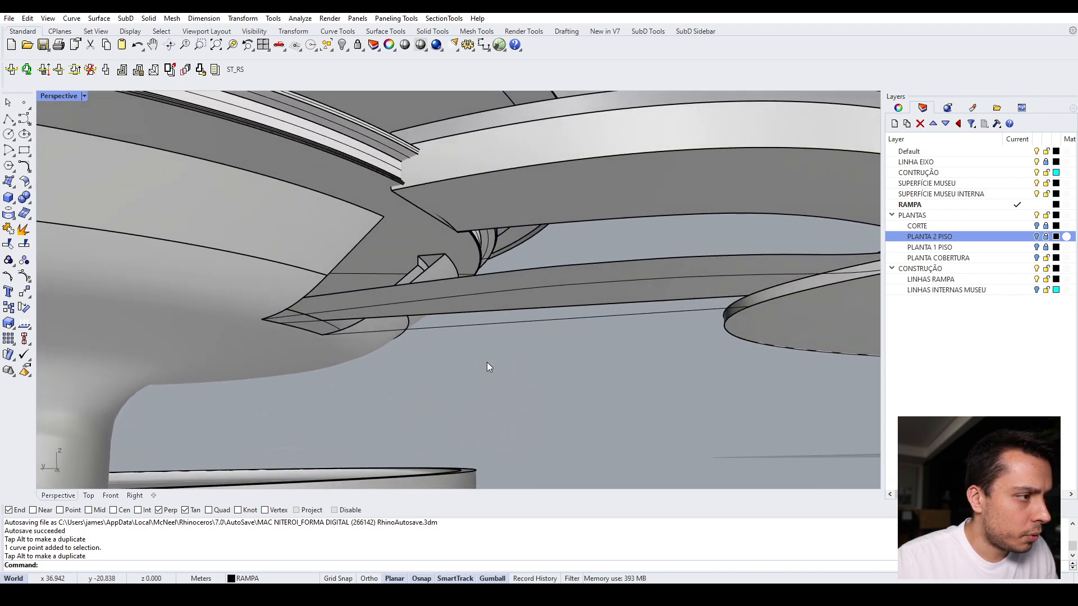
# Step: Copy the curve where the lower ramp meets the round slab's top straight down to the slab's lower edge
pyautogui.click(425, 329)
pyautogui.moveTo(425, 326); pyautogui.dragTo(428, 323, button='right')
pyautogui.click(783, 279)
pyautogui.click(784, 280)
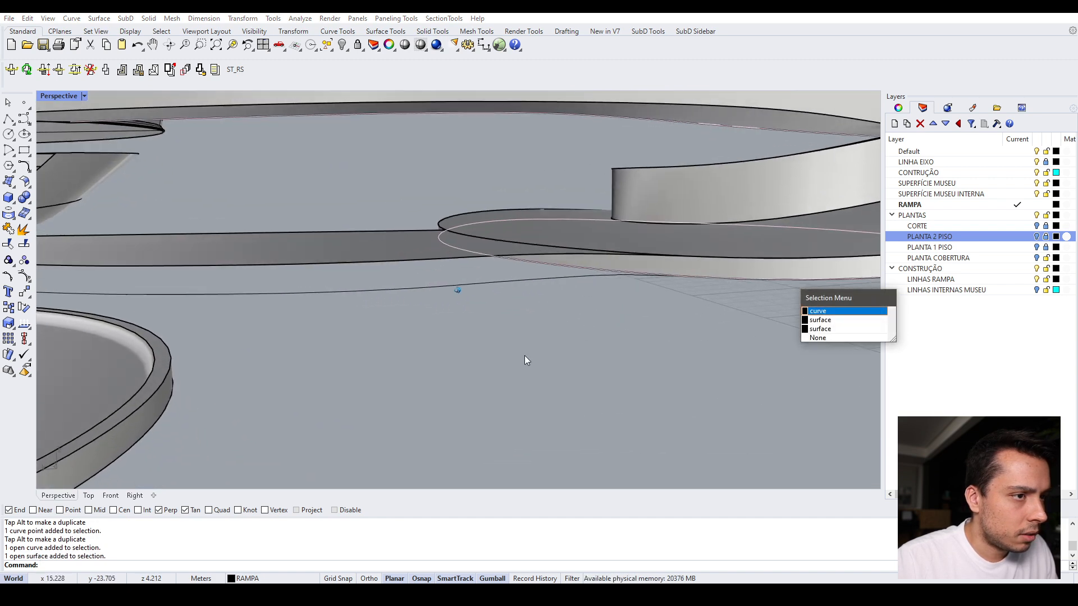
pyautogui.click(524, 355)
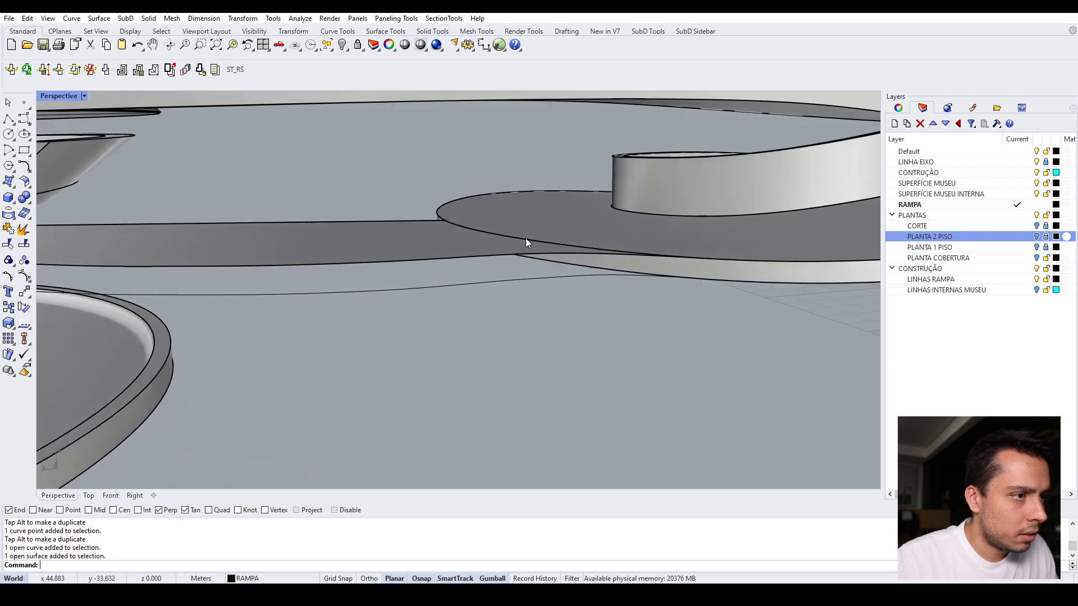
pyautogui.click(526, 238)
pyautogui.click(561, 265)
pyautogui.scroll(2, 668, 243)
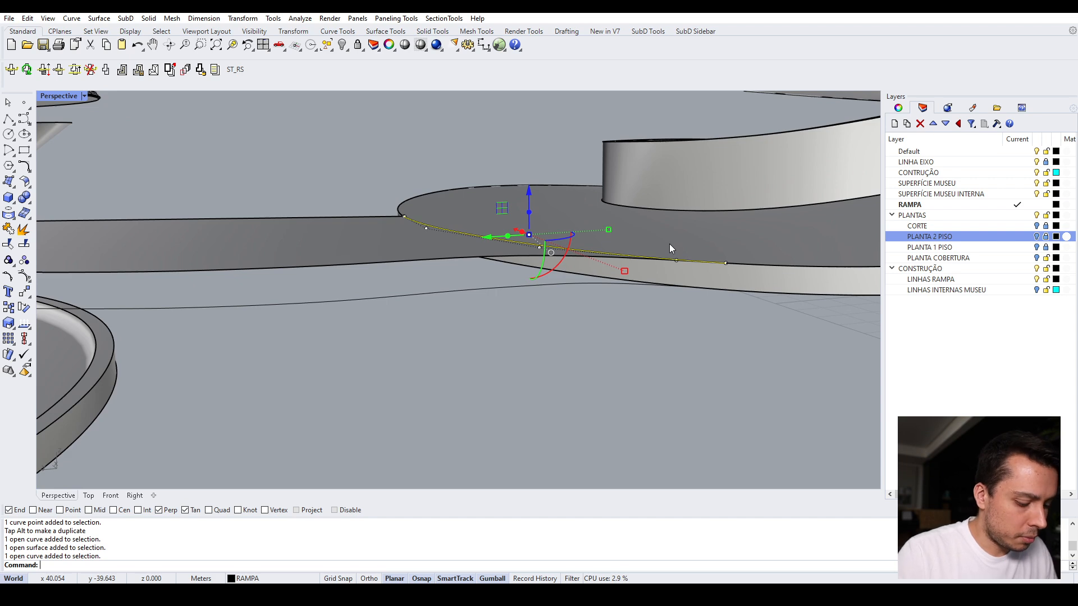
pyautogui.write('Copy')
pyautogui.press('Return')
pyautogui.click(404, 217)
pyautogui.moveTo(460, 293); pyautogui.dragTo(449, 244, button='right')
pyautogui.click(405, 276)
pyautogui.press('Return')
# Step: Explode the copied lower outline of the lower ramp into separate curve segments
pyautogui.scroll(-4, 409, 274)
pyautogui.moveTo(409, 274)
pyautogui.mouseDown(button='right')
pyautogui.moveTo(419, 314)
pyautogui.moveTo(404, 291)
pyautogui.moveTo(408, 271)
pyautogui.mouseUp(button='right')
pyautogui.click(409, 272)
pyautogui.moveTo(397, 395); pyautogui.dragTo(393, 326, button='right')
pyautogui.click(446, 375)
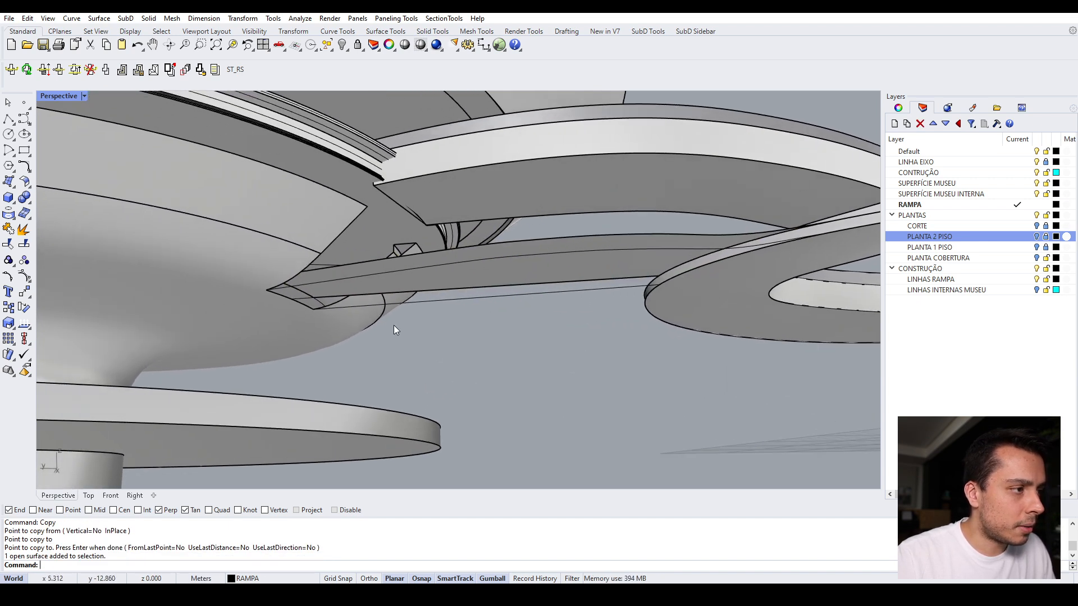
pyautogui.scroll(5, 306, 294)
pyautogui.scroll(-5, 298, 290)
pyautogui.moveTo(563, 249); pyautogui.dragTo(308, 319, button='right')
pyautogui.moveTo(443, 327)
pyautogui.mouseDown(button='right')
pyautogui.moveTo(428, 305)
pyautogui.moveTo(443, 317)
pyautogui.mouseUp(button='right')
pyautogui.click(443, 316)
pyautogui.middleClick(443, 317)
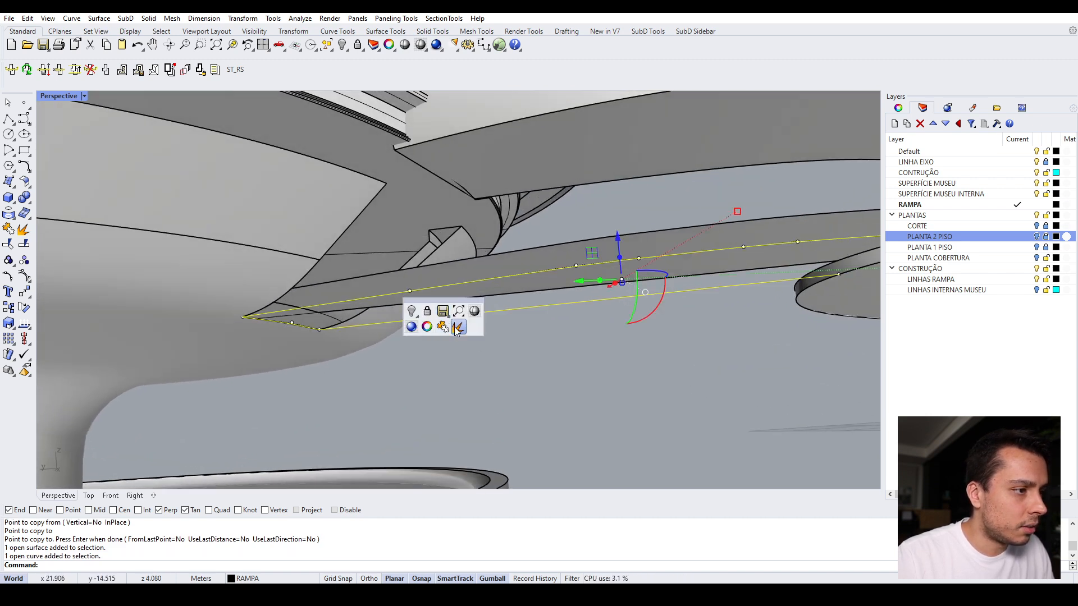
pyautogui.click(458, 327)
pyautogui.moveTo(457, 315); pyautogui.dragTo(474, 379, button='right')
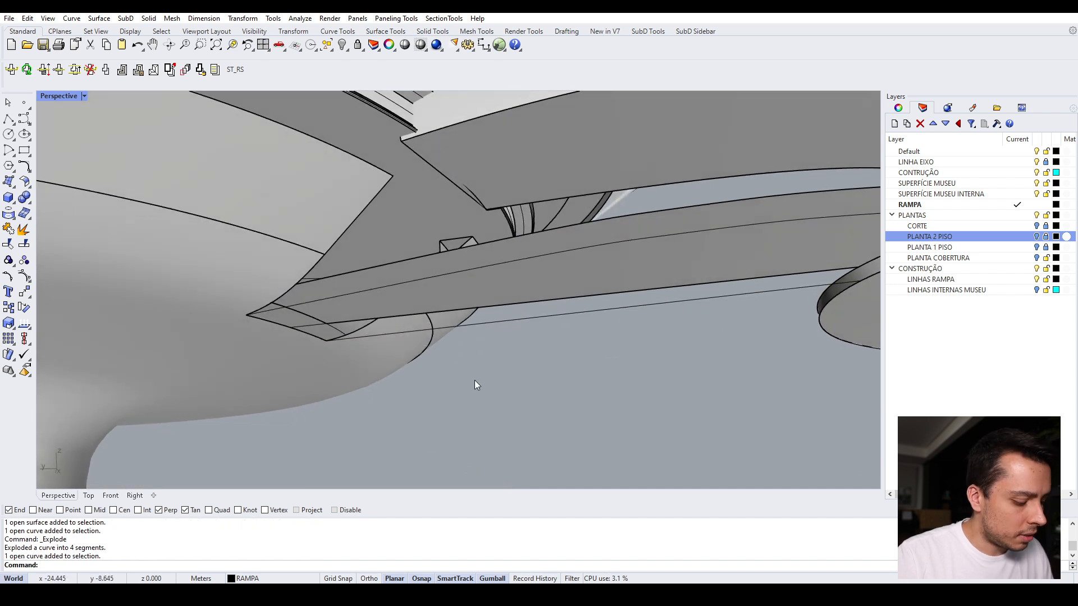
pyautogui.press('Return')
pyautogui.press('Escape')
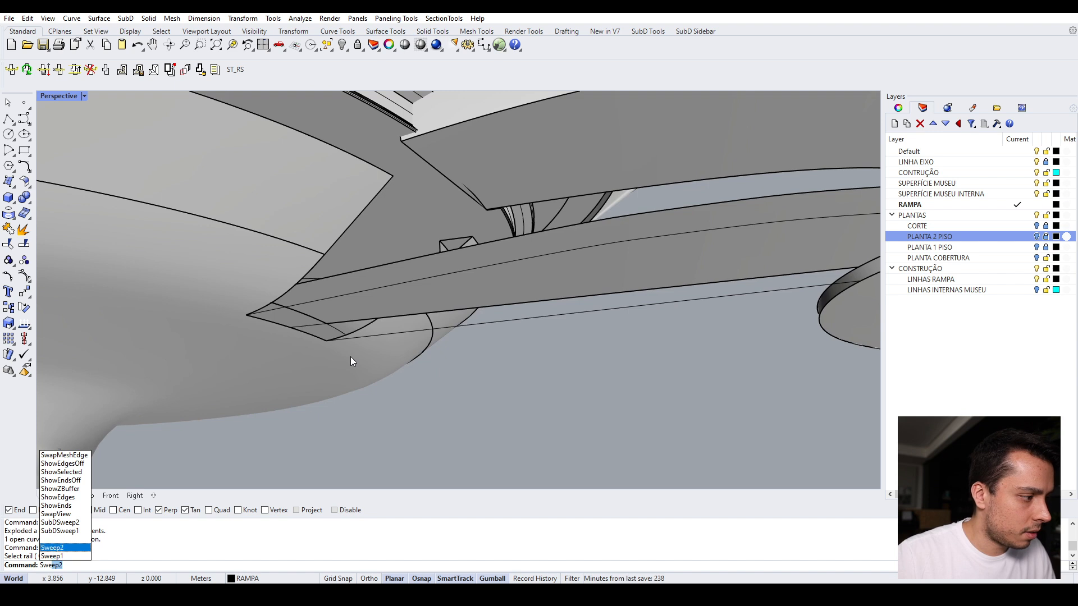
pyautogui.press('Return')
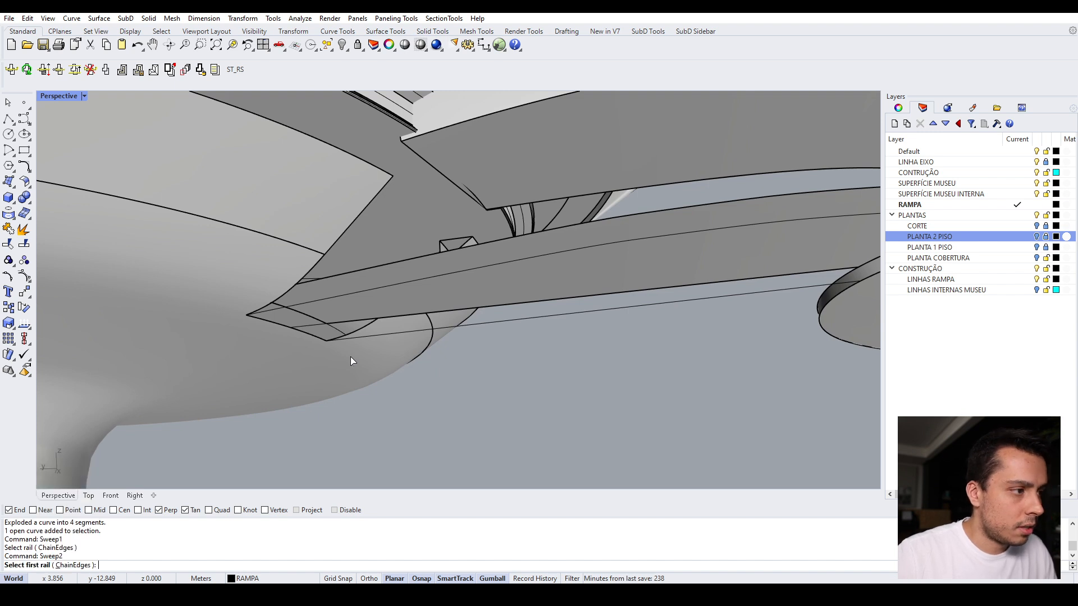
pyautogui.click(383, 333)
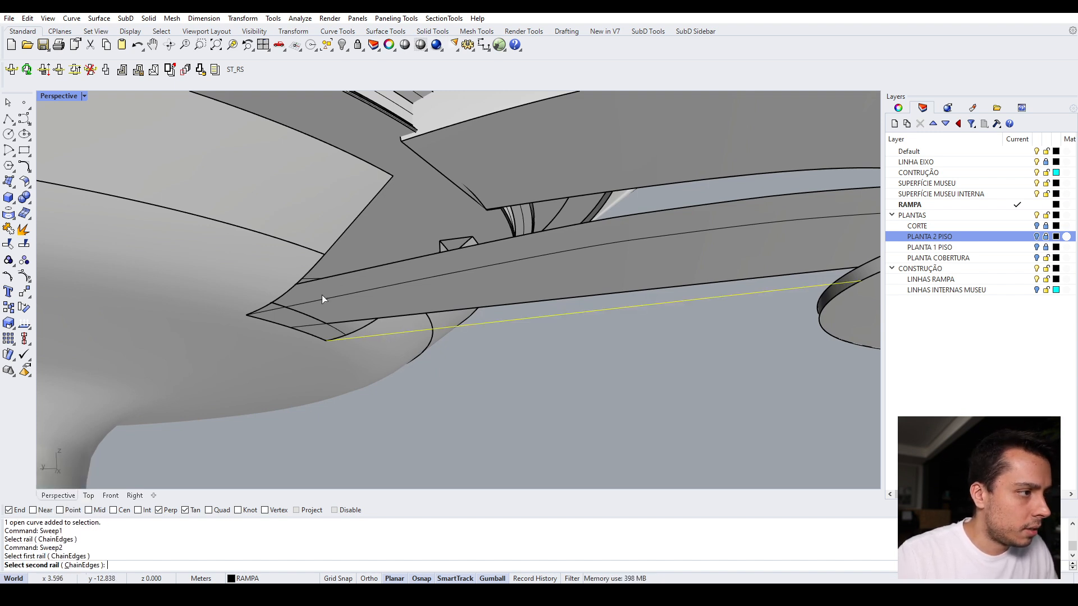
pyautogui.click(308, 302)
pyautogui.press('Escape')
# Step: Join the two segments along the copied outline's curved long side into one curve
pyautogui.click(456, 274)
pyautogui.keyDown('shift'); pyautogui.click(403, 282); pyautogui.keyUp('shift')
pyautogui.scroll(-2, 401, 285)
pyautogui.middleClick(402, 286)
pyautogui.click(401, 281)
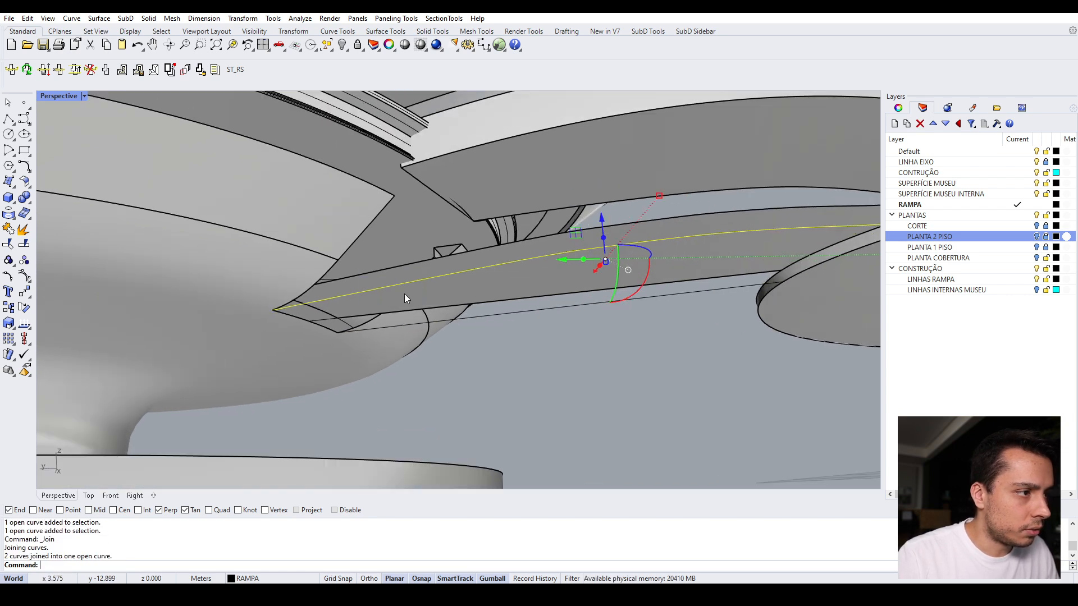
# Step: Create the lower ramp's underside with Sweep2, using both long outline curves as rails and the end curves as cross sections
pyautogui.scroll(2, 404, 294)
pyautogui.write('Sweep2')
pyautogui.press('Return')
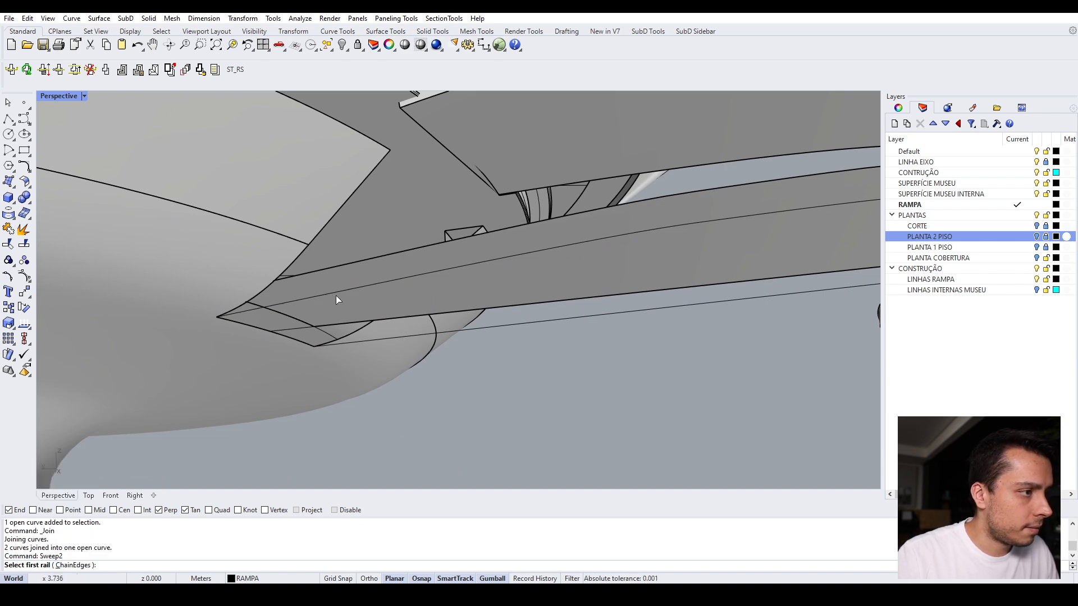
pyautogui.click(406, 336)
pyautogui.click(338, 296)
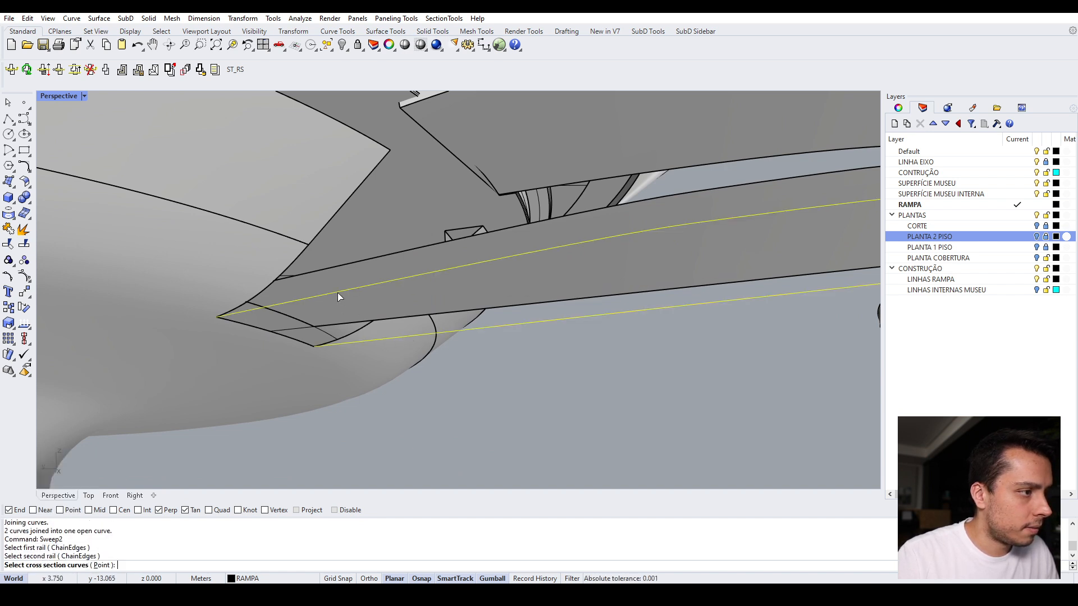
pyautogui.click(245, 326)
pyautogui.click(298, 354)
pyautogui.moveTo(589, 251); pyautogui.dragTo(564, 242, button='right')
pyautogui.click(719, 223)
pyautogui.click(752, 253)
pyautogui.press('Return')
pyautogui.moveTo(662, 281); pyautogui.dragTo(204, 477, button='right')
pyautogui.click(261, 446)
# Step: Rebuild the swept underside surface with 45 U and 15 V points, degree 2 in both directions
pyautogui.moveTo(540, 299); pyautogui.dragTo(469, 322, button='right')
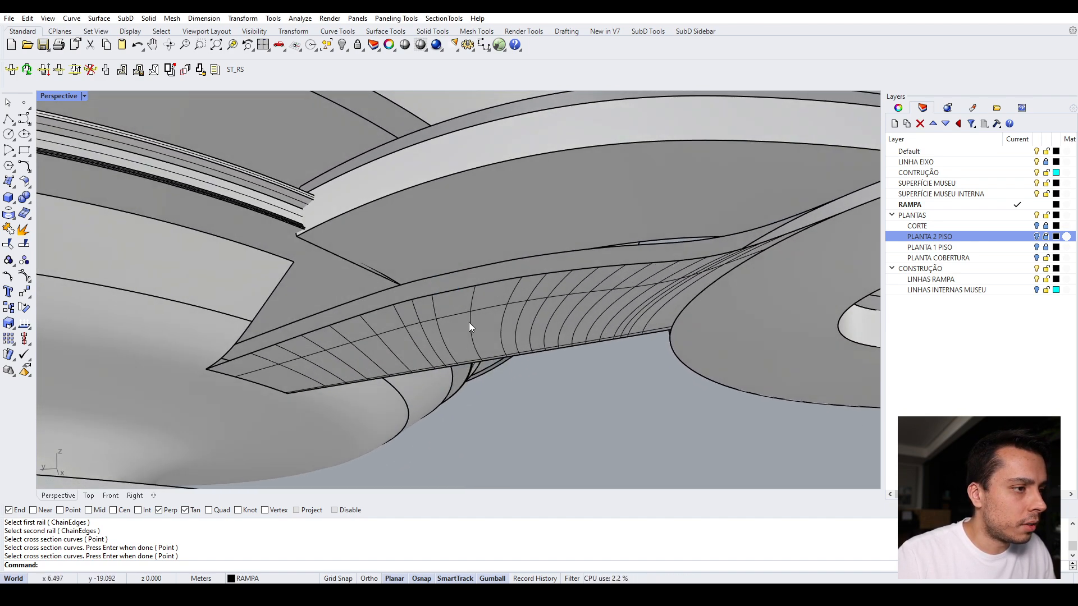
pyautogui.click(469, 322)
pyautogui.press('Return')
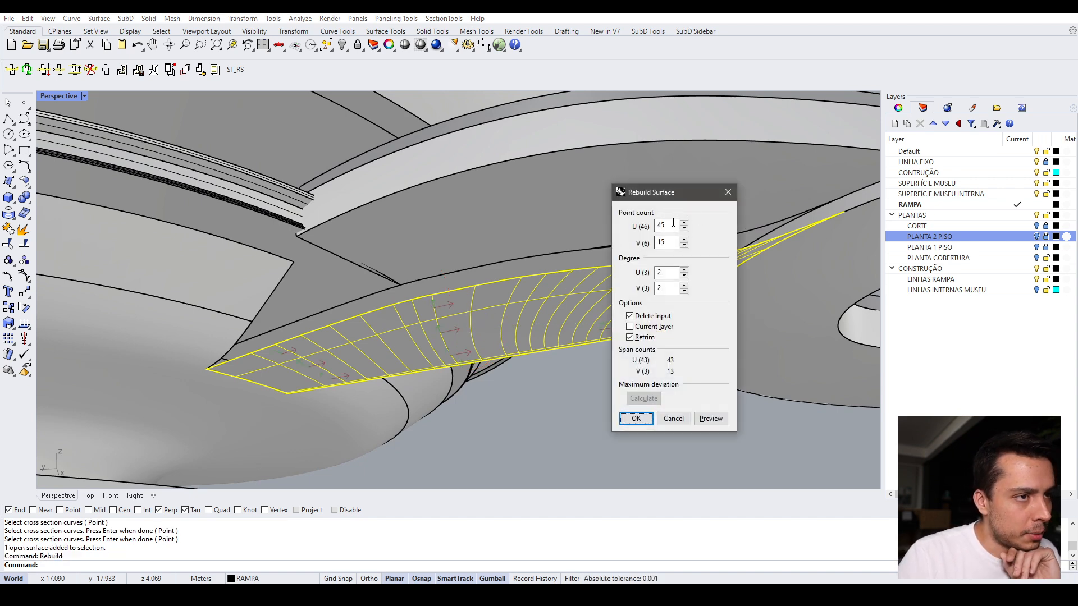
pyautogui.click(636, 419)
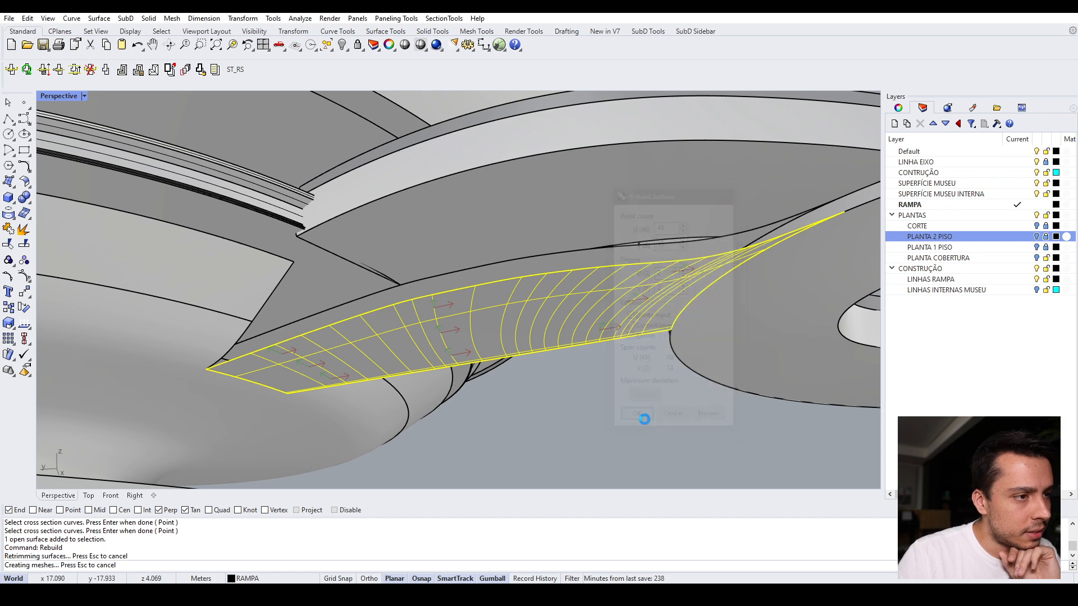
# Step: Hide the isocurves of the rebuilt underside surface
pyautogui.click(619, 313)
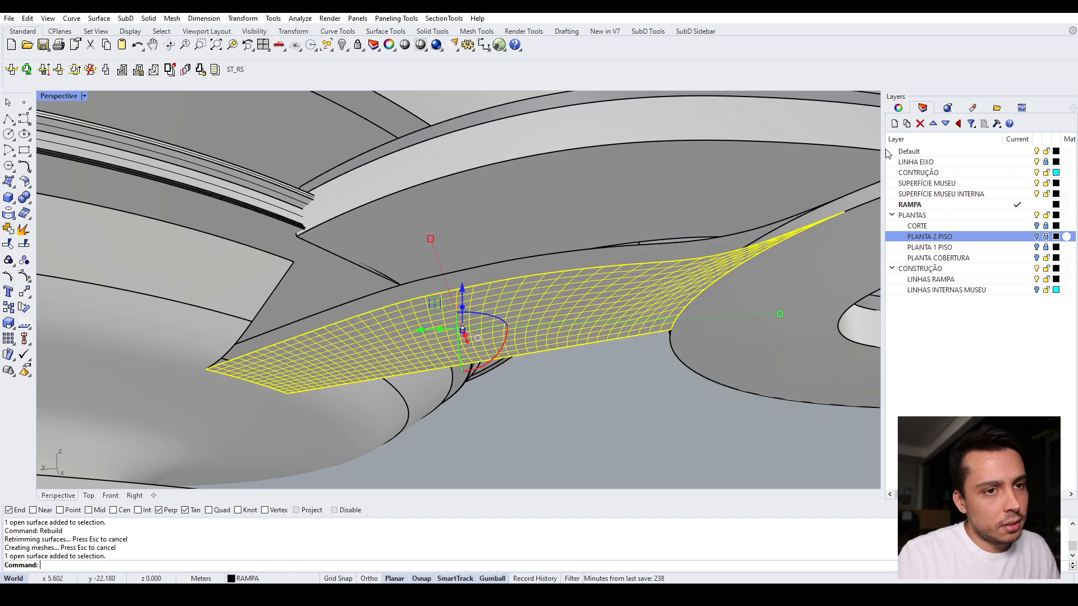
pyautogui.click(899, 107)
pyautogui.click(986, 358)
pyautogui.click(573, 433)
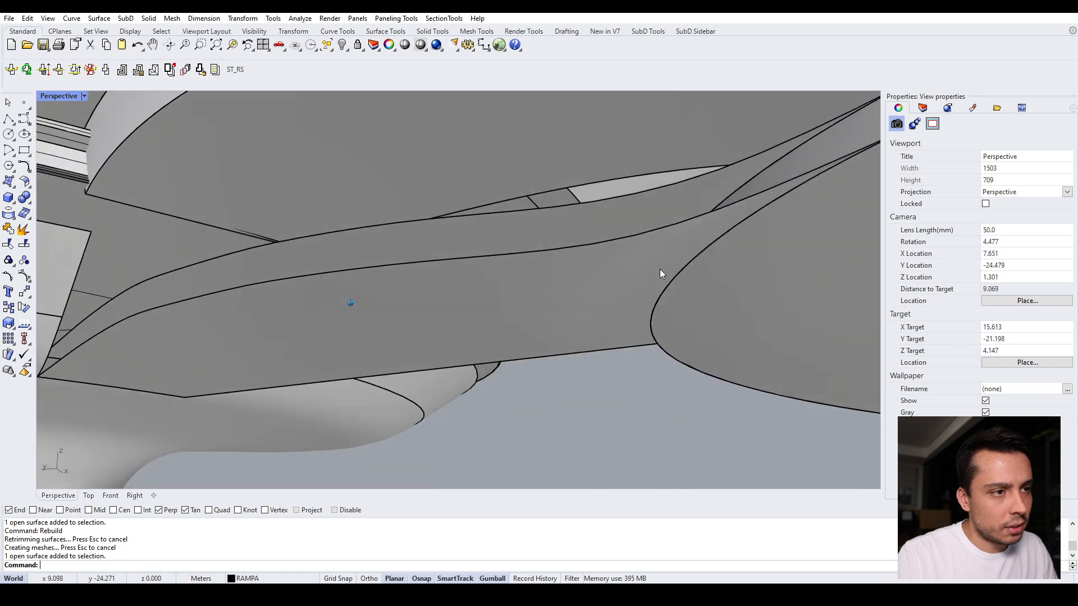
pyautogui.scroll(-5, 659, 269)
pyautogui.moveTo(660, 268); pyautogui.dragTo(561, 310, button='right')
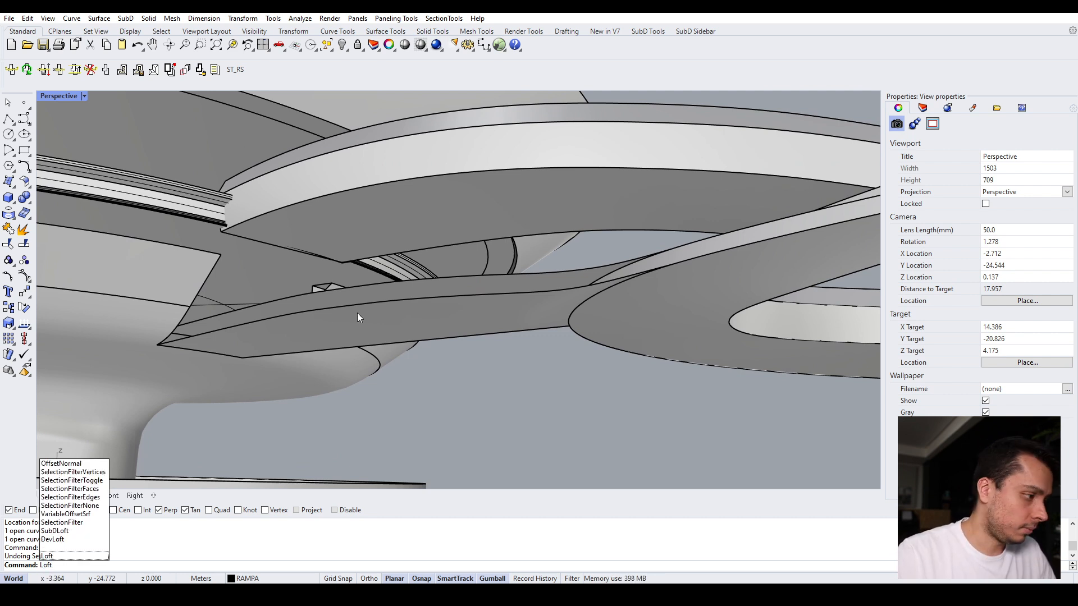
pyautogui.press('Return')
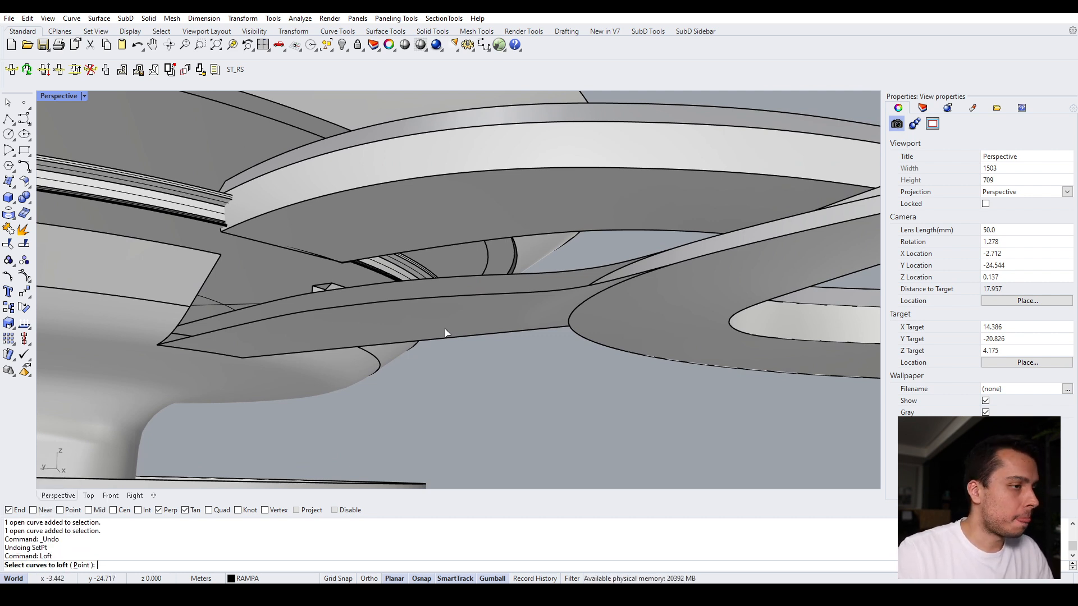
pyautogui.click(461, 295)
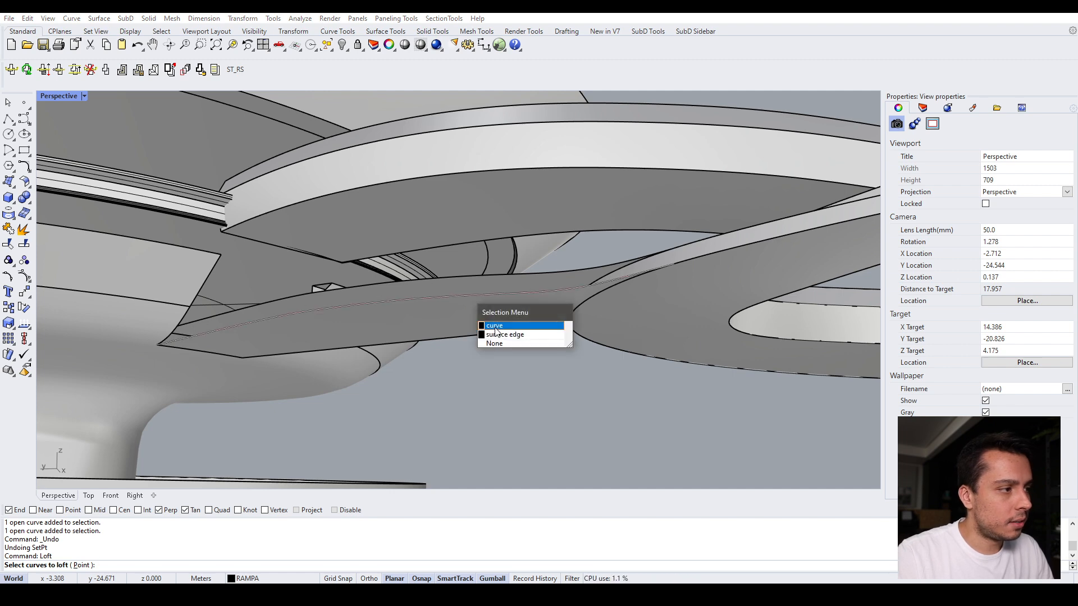
pyautogui.click(494, 325)
pyautogui.click(491, 311)
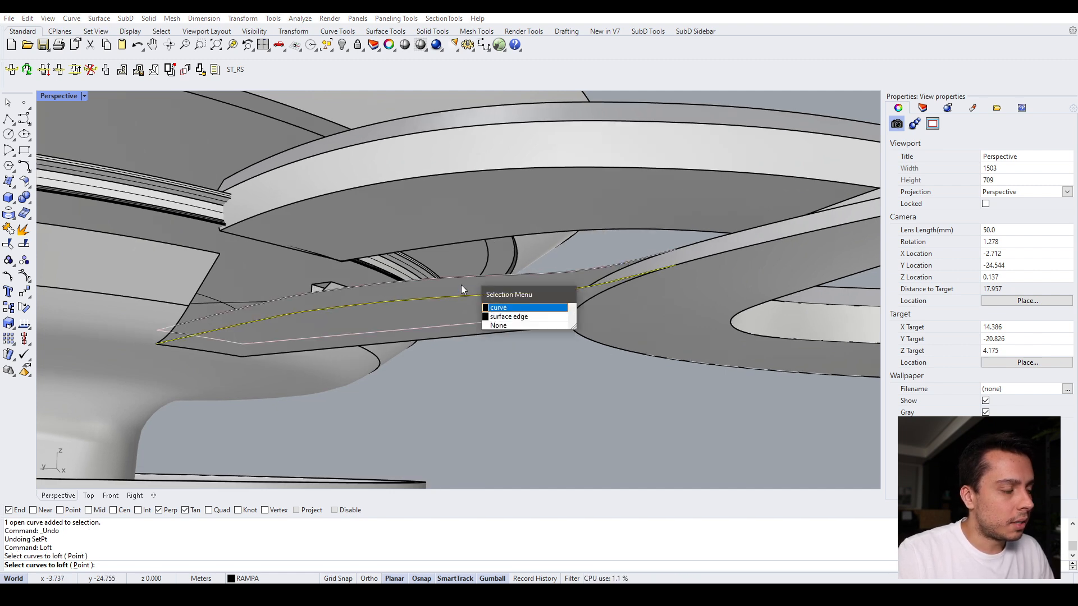
pyautogui.press('Escape')
# Step: Explode the lower ramp's upper outline curve and join the two segments of its curved long side
pyautogui.click(458, 278)
pyautogui.click(476, 304)
pyautogui.click(490, 300)
pyautogui.click(248, 322)
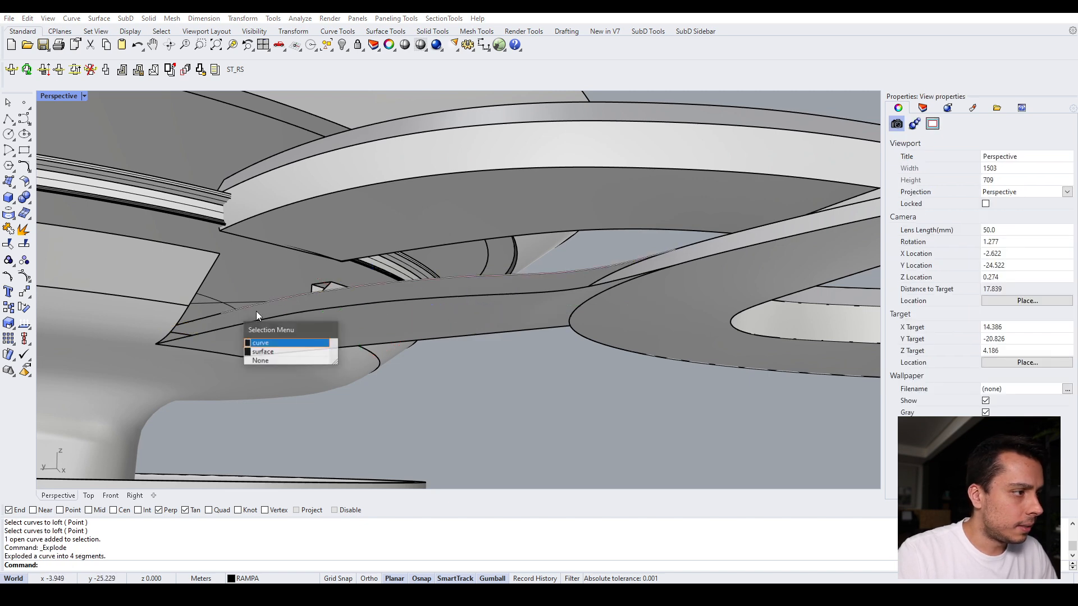
pyautogui.click(274, 352)
pyautogui.click(226, 324)
pyautogui.click(256, 351)
pyautogui.middleClick(291, 318)
pyautogui.click(291, 324)
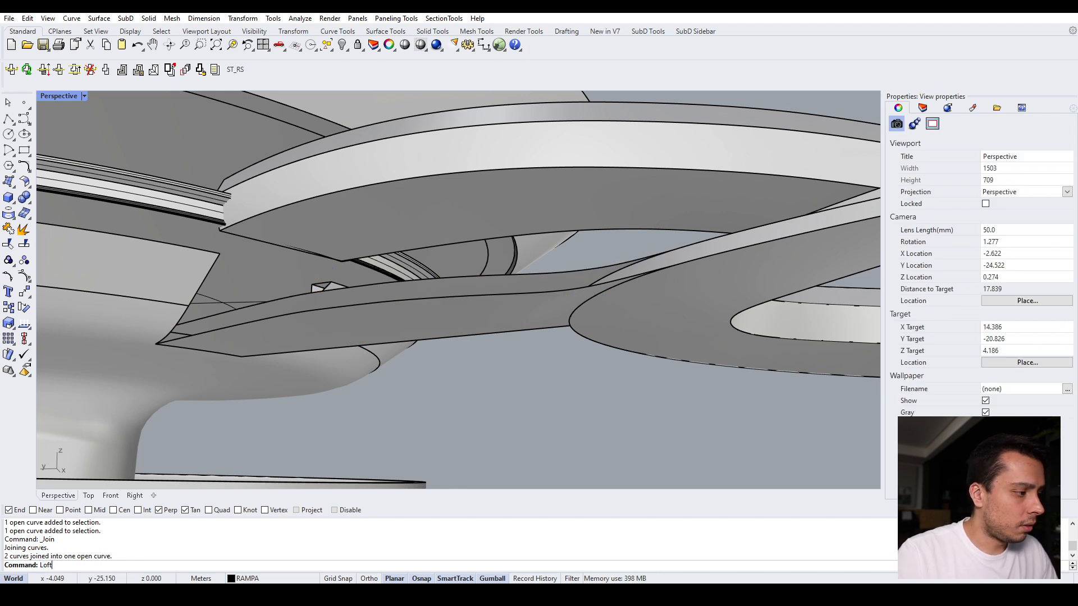
# Step: Loft the lower ramp's curved side face between the joined lower and upper outline curves
pyautogui.press('Return')
pyautogui.click(465, 297)
pyautogui.click(497, 326)
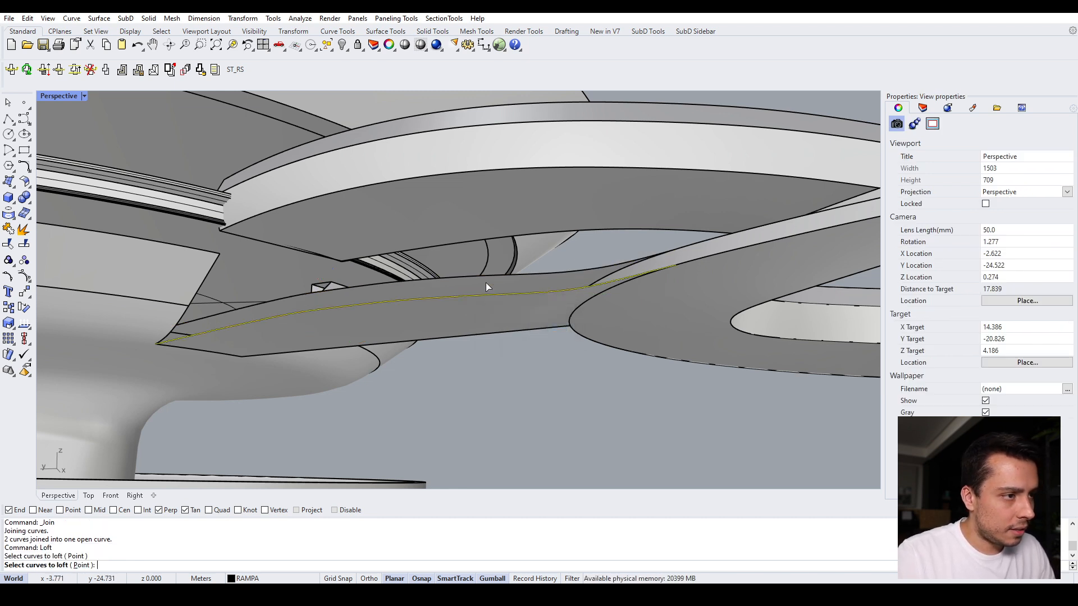
pyautogui.click(470, 275)
pyautogui.click(503, 305)
pyautogui.press('Return')
pyautogui.moveTo(503, 305)
pyautogui.mouseDown(button='right')
pyautogui.moveTo(503, 337)
pyautogui.moveTo(503, 281)
pyautogui.moveTo(504, 302)
pyautogui.mouseUp(button='right')
pyautogui.press('Return')
pyautogui.scroll(6, 432, 244)
pyautogui.moveTo(432, 244); pyautogui.dragTo(349, 248, button='right')
pyautogui.scroll(-3, 429, 271)
pyautogui.press('Return')
pyautogui.moveTo(420, 304); pyautogui.dragTo(393, 305, button='right')
pyautogui.click(388, 306)
pyautogui.click(421, 343)
pyautogui.press('Escape')
pyautogui.press('Return')
pyautogui.click(408, 300)
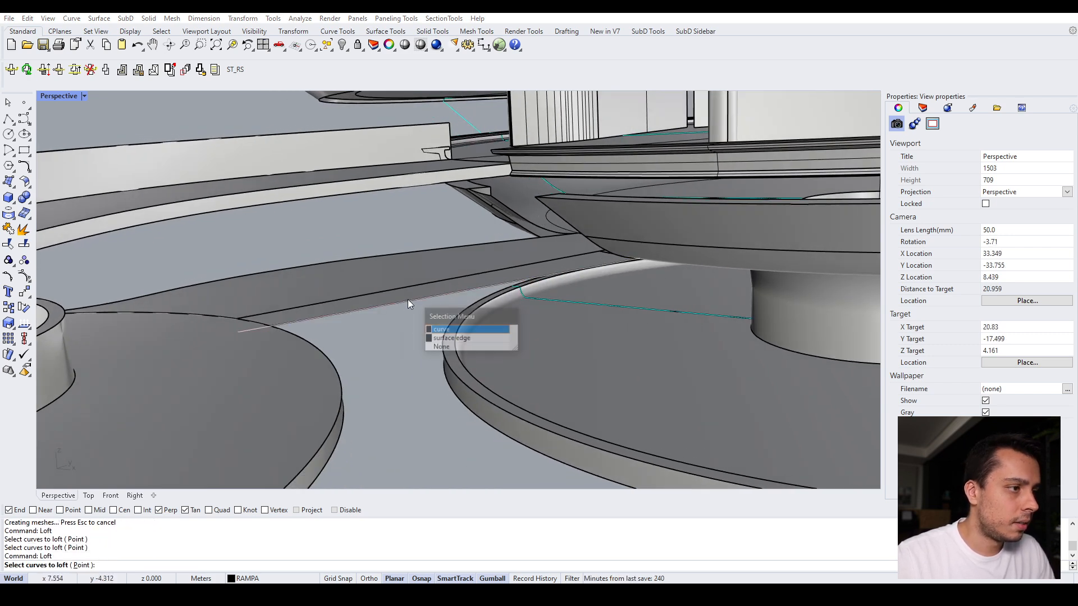
pyautogui.moveTo(408, 299); pyautogui.dragTo(390, 299, button='right')
pyautogui.moveTo(446, 330)
pyautogui.mouseDown(button='right')
pyautogui.moveTo(412, 328)
pyautogui.moveTo(432, 332)
pyautogui.mouseUp(button='right')
pyautogui.click(378, 332)
pyautogui.click(390, 305)
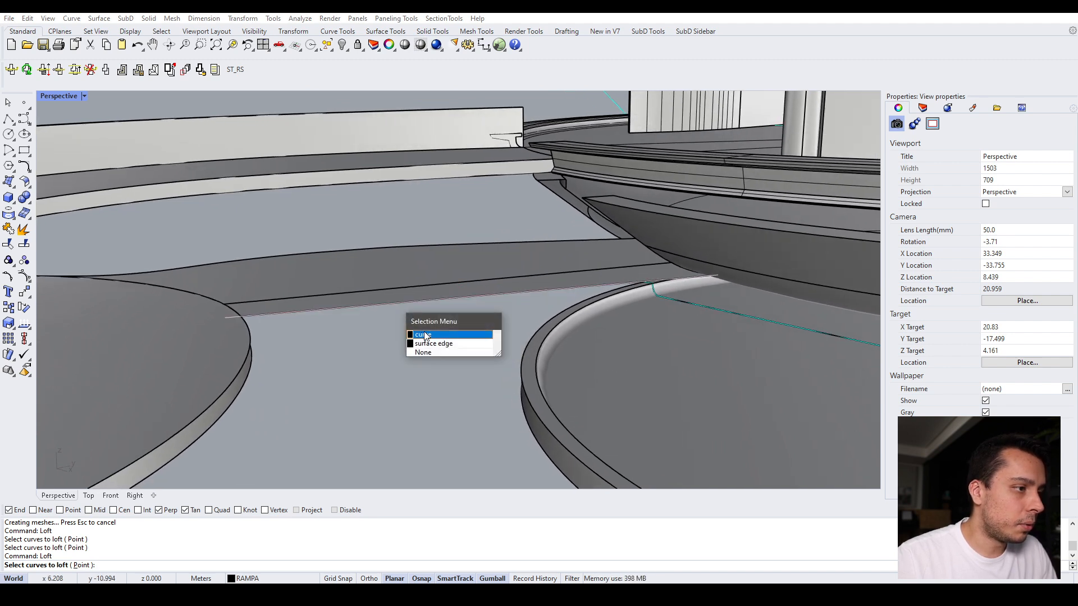
pyautogui.click(424, 335)
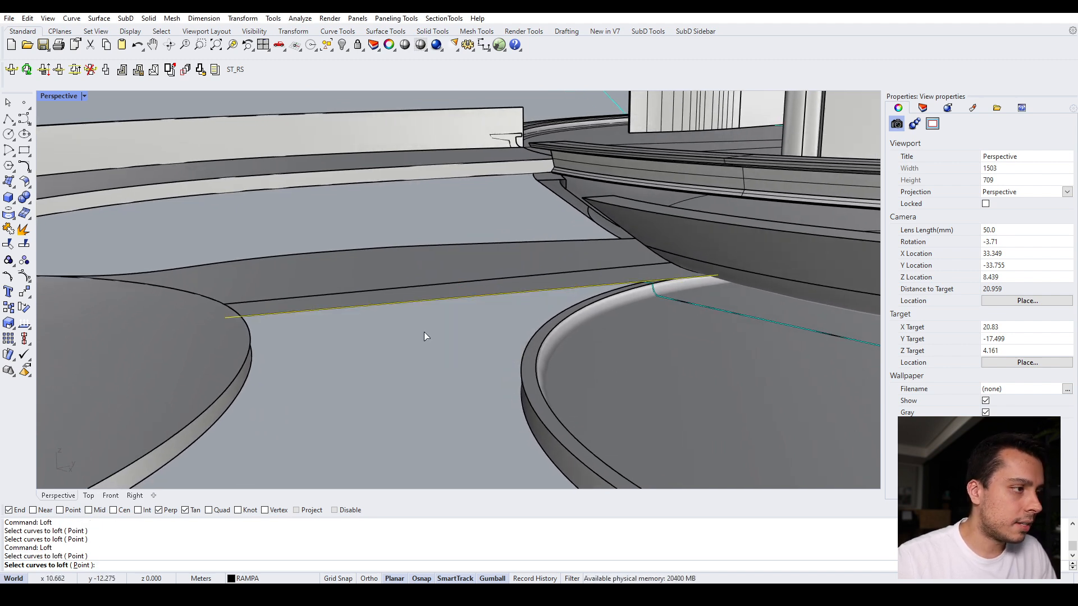
pyautogui.moveTo(424, 333); pyautogui.dragTo(424, 332, button='right')
pyautogui.press('Escape')
# Step: Try deleting the straight side's lower outline curve and lofting from the underside's surface edge to the upper curve
pyautogui.click(444, 299)
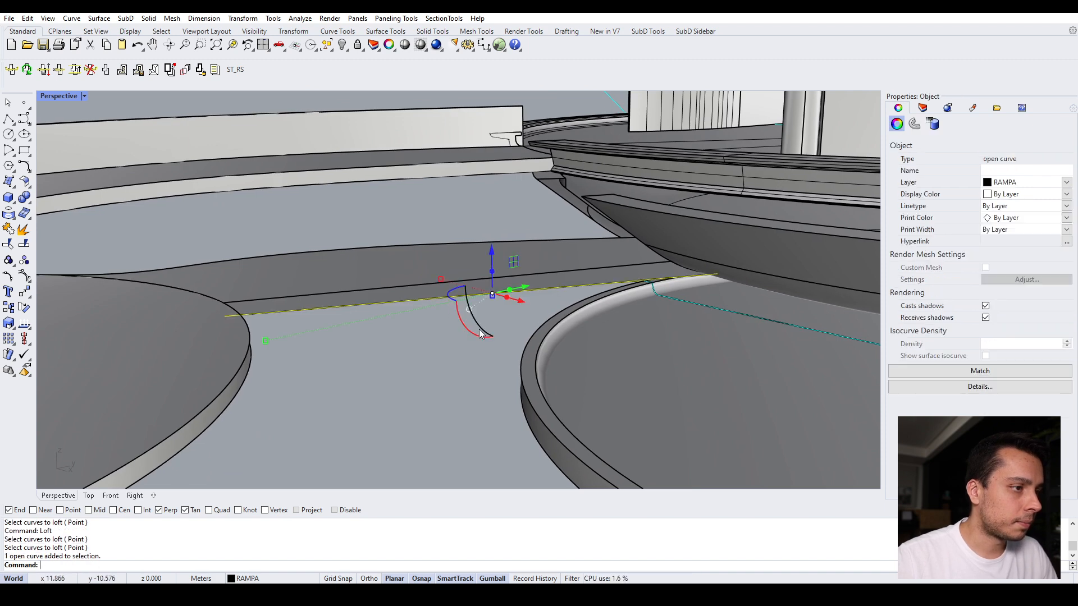
pyautogui.press('Delete')
pyautogui.press('Return')
pyautogui.click(478, 296)
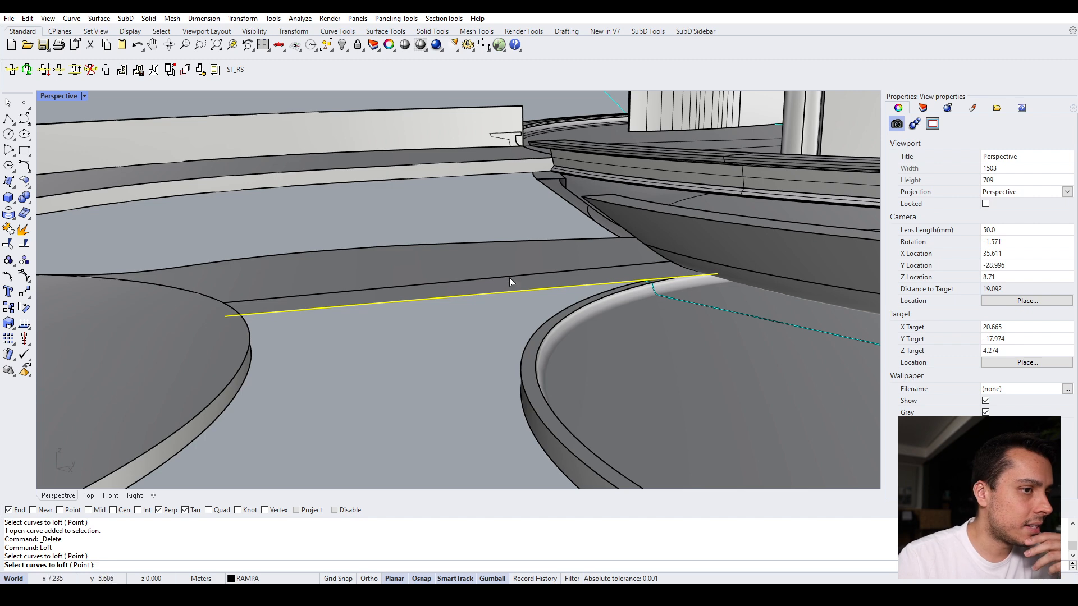
pyautogui.moveTo(408, 315)
pyautogui.mouseDown(button='right')
pyautogui.moveTo(361, 258)
pyautogui.moveTo(405, 265)
pyautogui.moveTo(405, 312)
pyautogui.moveTo(418, 316)
pyautogui.mouseUp(button='right')
pyautogui.click(432, 296)
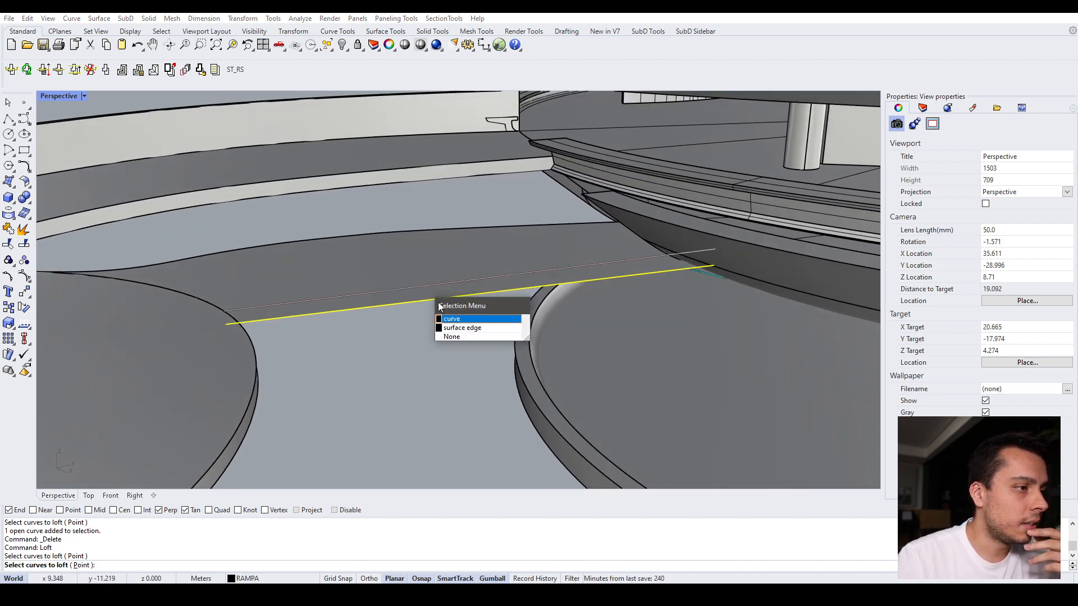
pyautogui.click(456, 321)
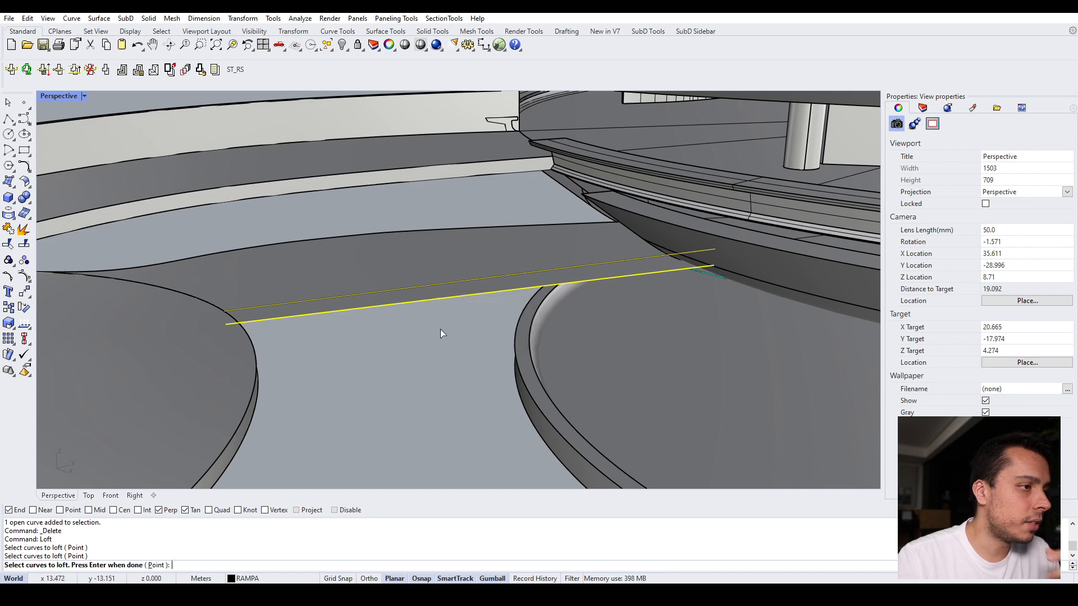
pyautogui.press('Return')
pyautogui.press('Return')
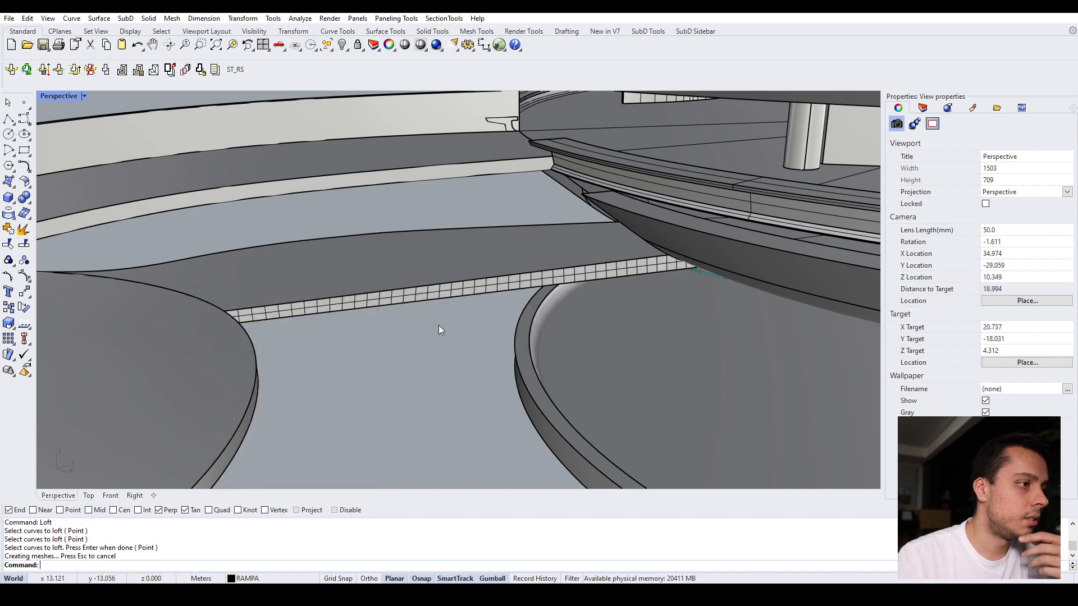
pyautogui.hotkey('ctrl', 'z')
pyautogui.hotkey('ctrl', 'z')
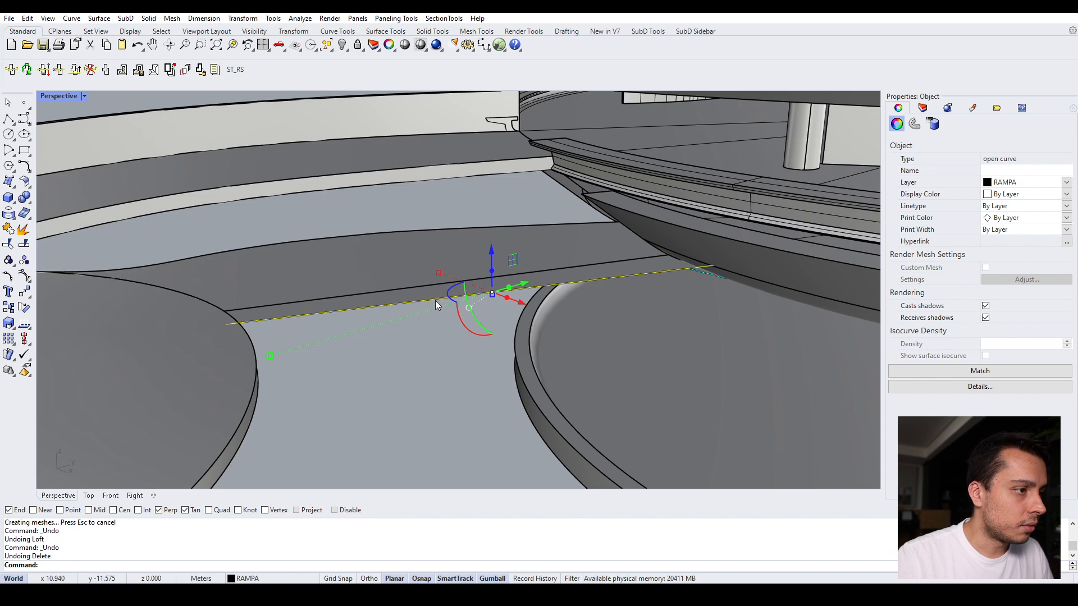
pyautogui.press('Escape')
# Step: Loft the lower ramp's straight side face between its lower and upper outline curves, using the Normal style
pyautogui.click(446, 305)
pyautogui.click(464, 327)
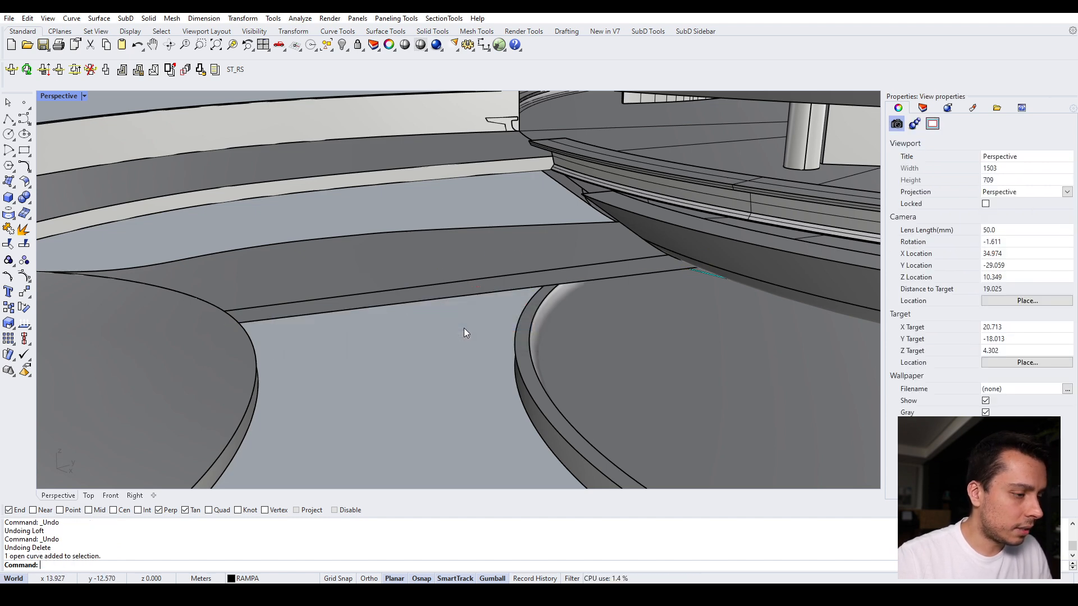
pyautogui.write('Loft')
pyautogui.press('Return')
pyautogui.click(472, 298)
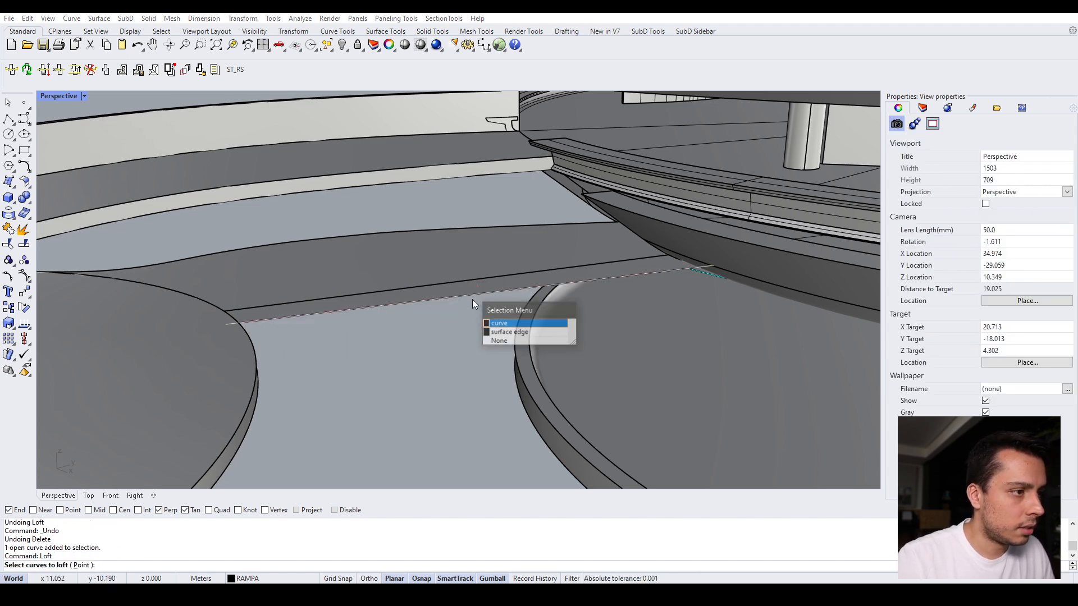
pyautogui.click(492, 324)
pyautogui.click(476, 283)
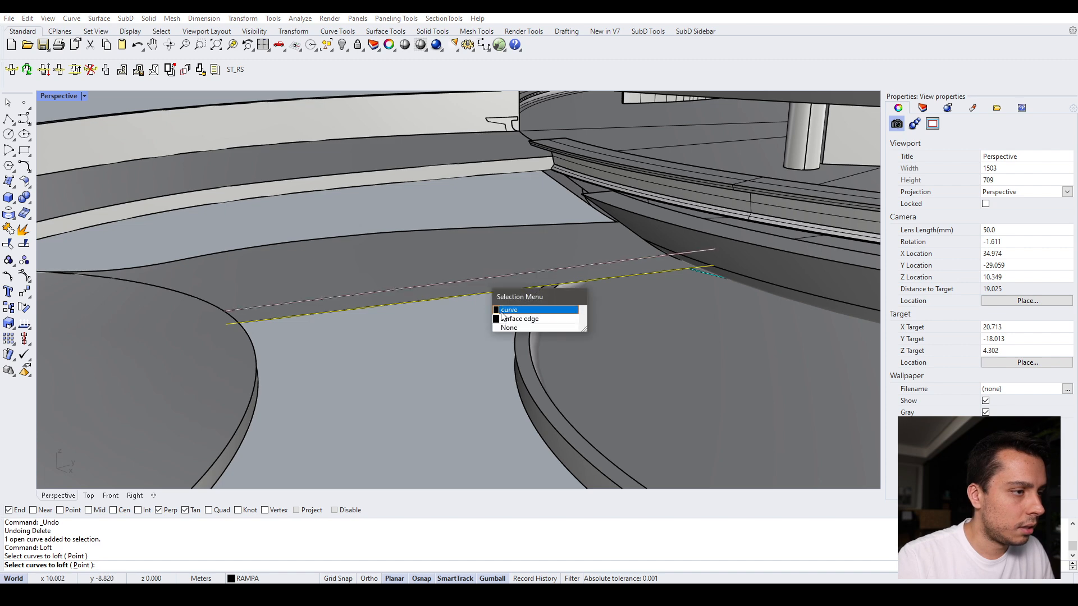
pyautogui.click(508, 310)
pyautogui.press('Return')
pyautogui.press('Return')
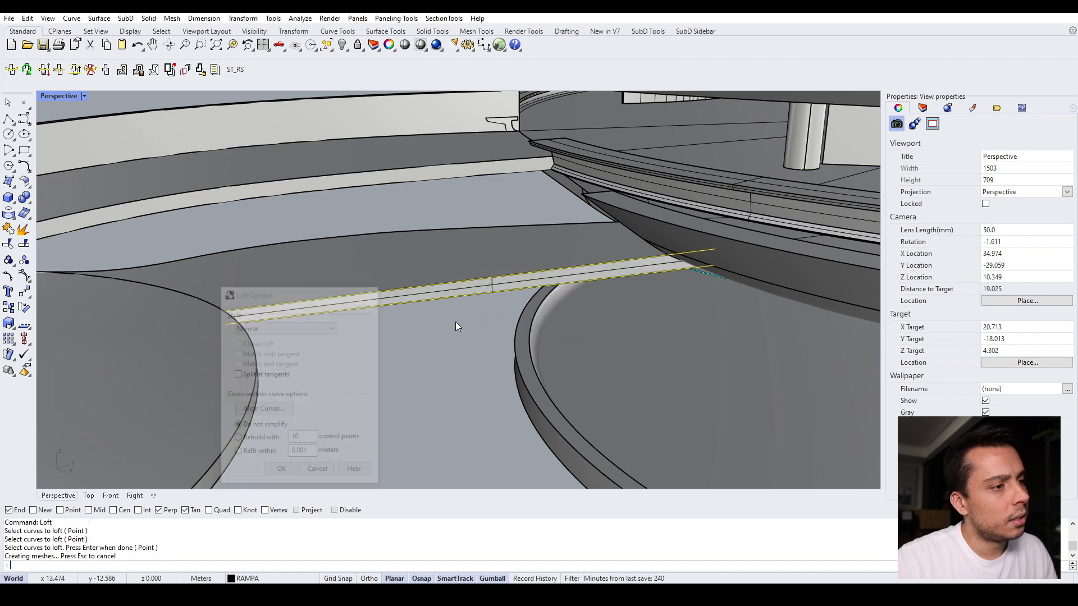
# Step: Inspect the lower ramp from below with Shade and the Perspective viewport's Rendered display mode
pyautogui.scroll(3, 458, 320)
pyautogui.click(470, 306)
pyautogui.click(440, 301)
pyautogui.click(437, 375)
pyautogui.moveTo(437, 375); pyautogui.dragTo(453, 305, button='right')
pyautogui.scroll(-6, 428, 320)
pyautogui.scroll(-8, 456, 302)
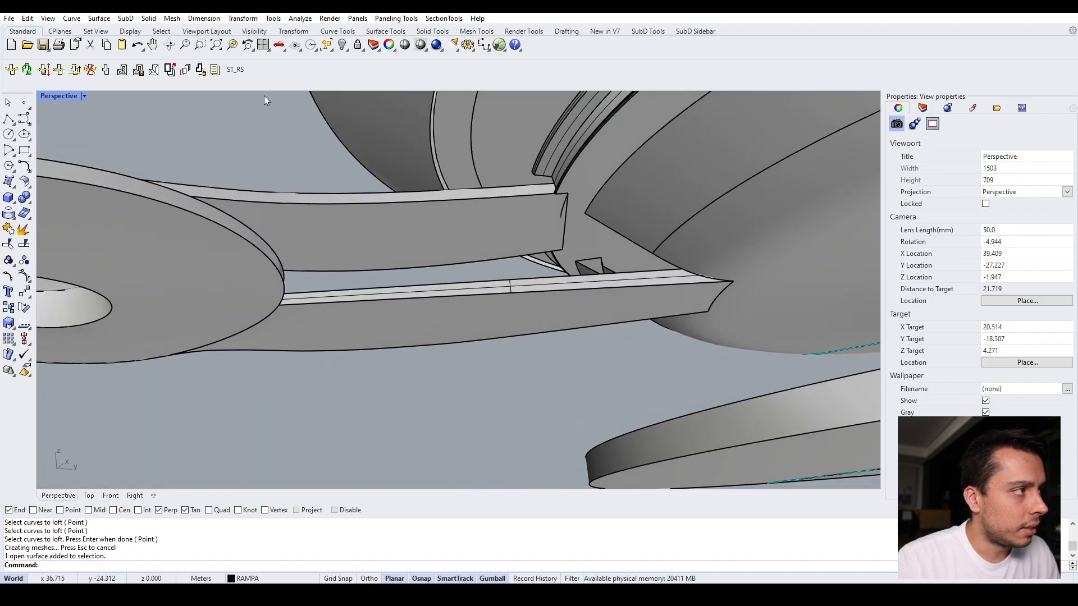
pyautogui.click(407, 48)
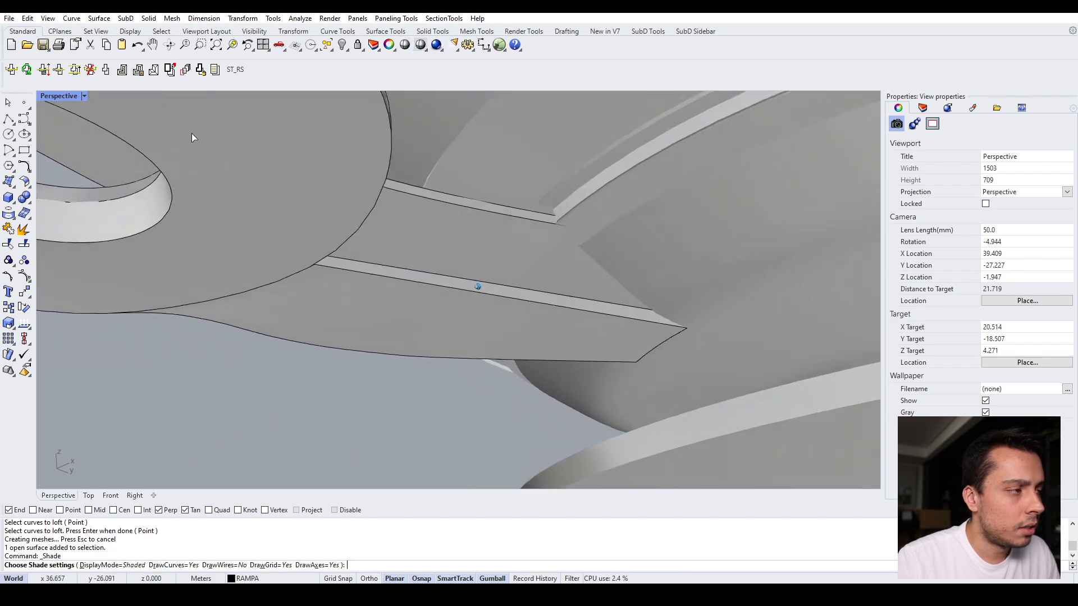
pyautogui.click(85, 96)
pyautogui.click(71, 162)
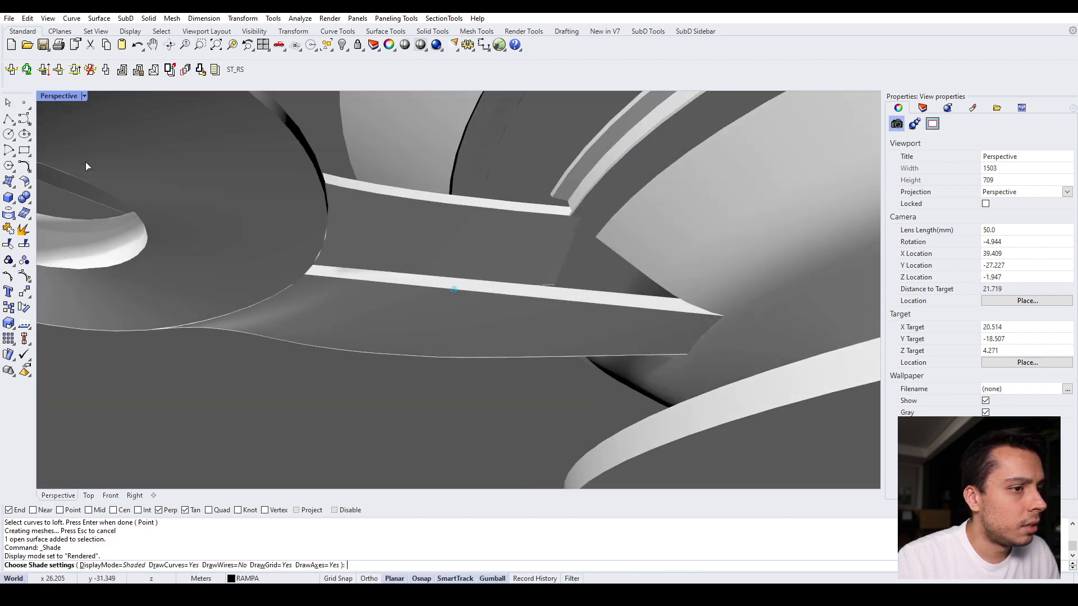